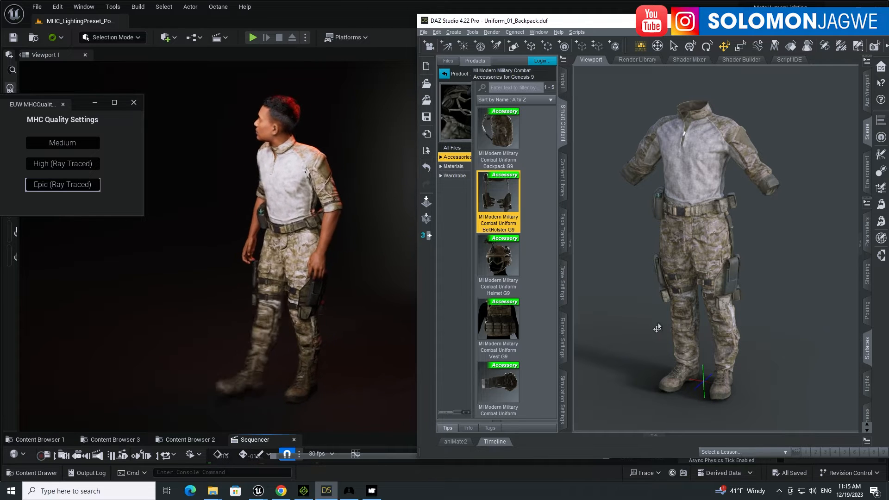
Switch to MetaHuman Creator in the Chrome browser and open the SoloME_Soldier_N character for editing
{"action": "left_click", "coordinate": [708, 213]}
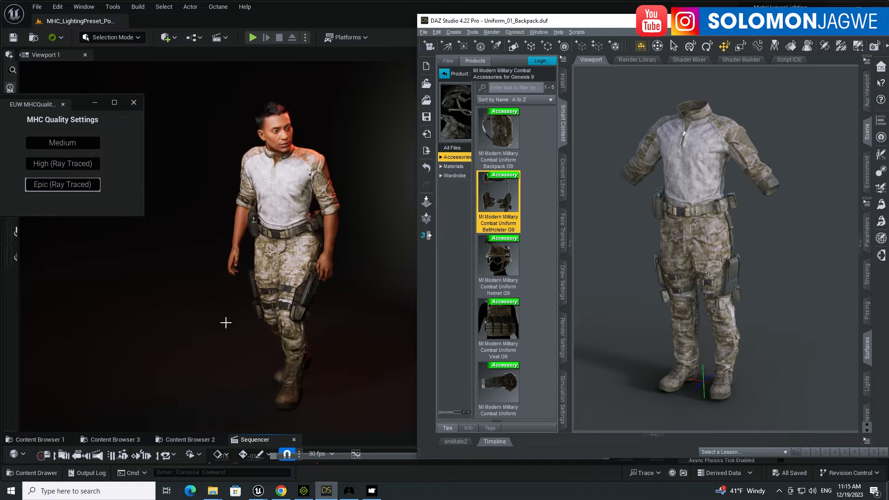
{"action": "left_click", "coordinate": [280, 492]}
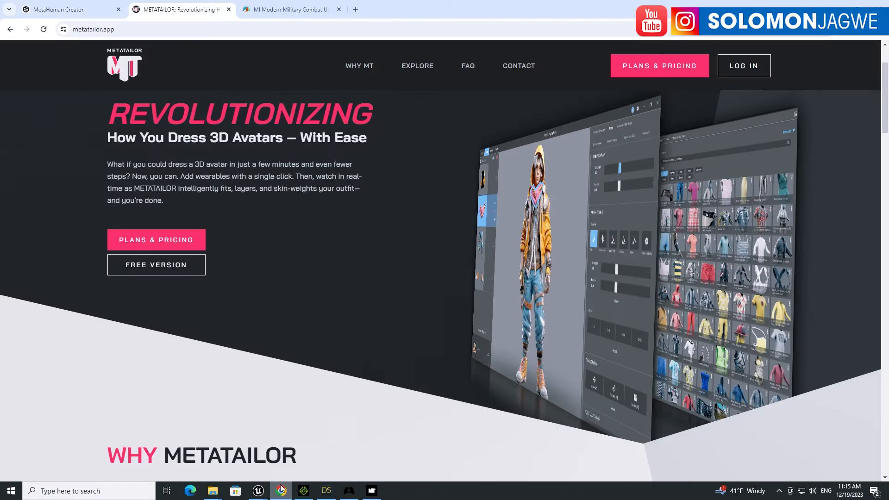
{"action": "left_click", "coordinate": [84, 11]}
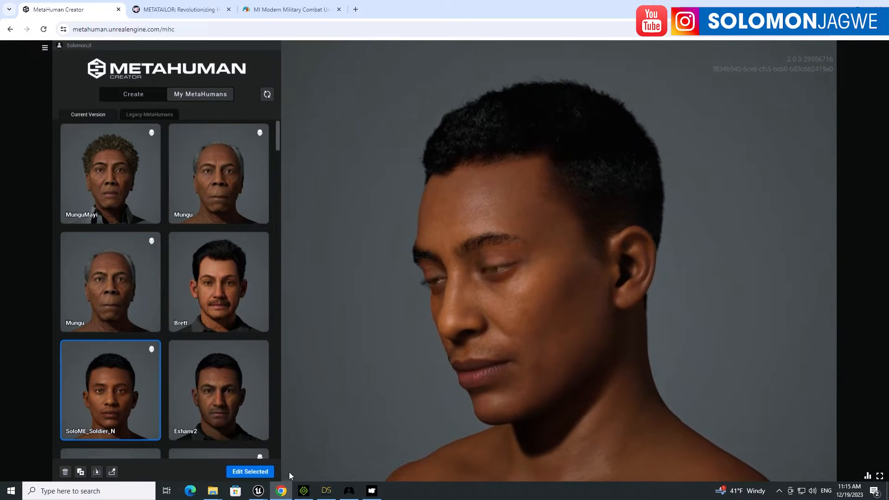
{"action": "left_click", "coordinate": [251, 471]}
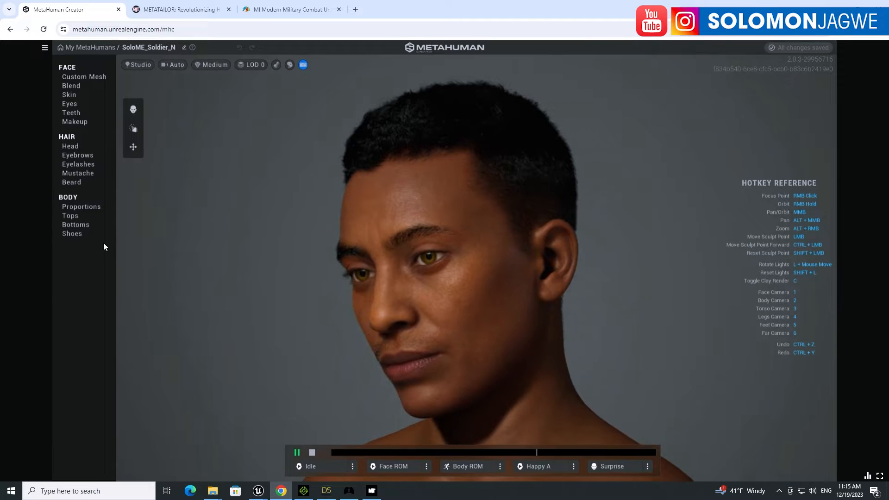
Review the soldier MetaHuman's shoes, bottoms, tops and body proportions options
{"action": "left_click", "coordinate": [74, 234]}
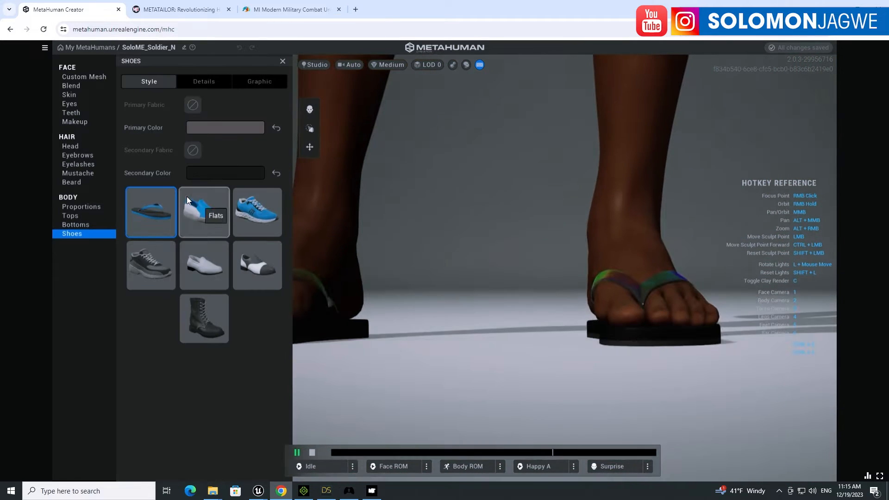
{"action": "left_click", "coordinate": [75, 225]}
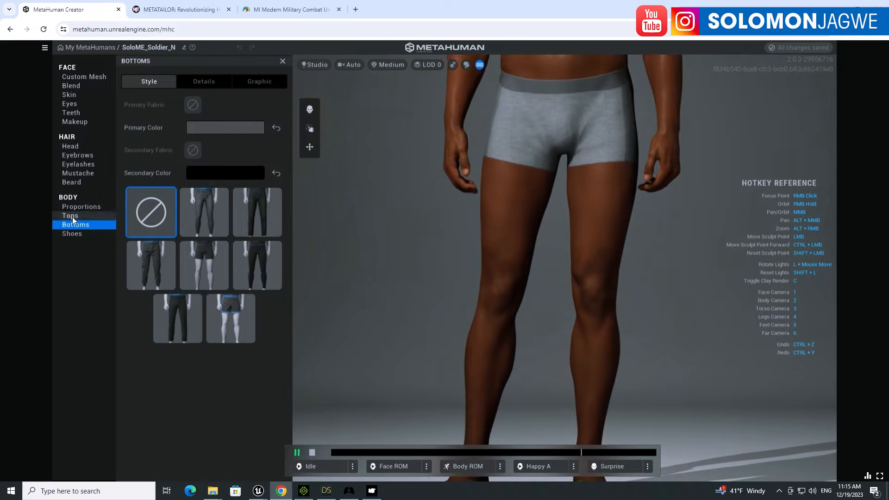
{"action": "left_click", "coordinate": [72, 216]}
{"action": "left_click", "coordinate": [84, 206]}
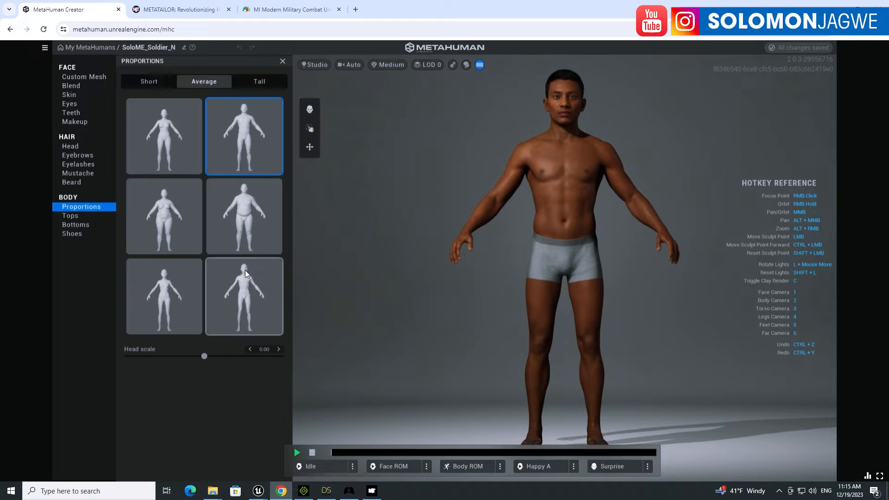
{"action": "left_click", "coordinate": [72, 234]}
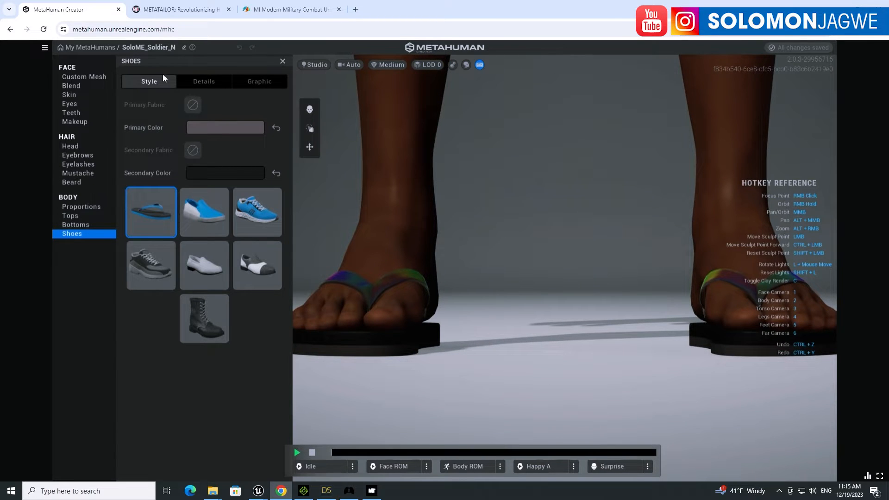
Browse the METATAILOR website's feature descriptions, from Auto-Fit Importing through FBX exporting to the Smart Layers section
{"action": "left_click", "coordinate": [174, 9]}
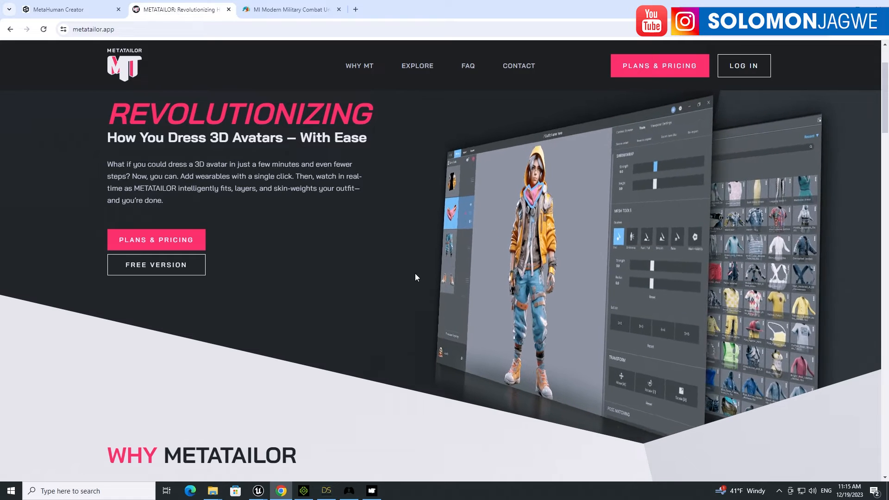
{"action": "scroll", "coordinate": [412, 271], "scroll_direction": "down", "scroll_amount": 8}
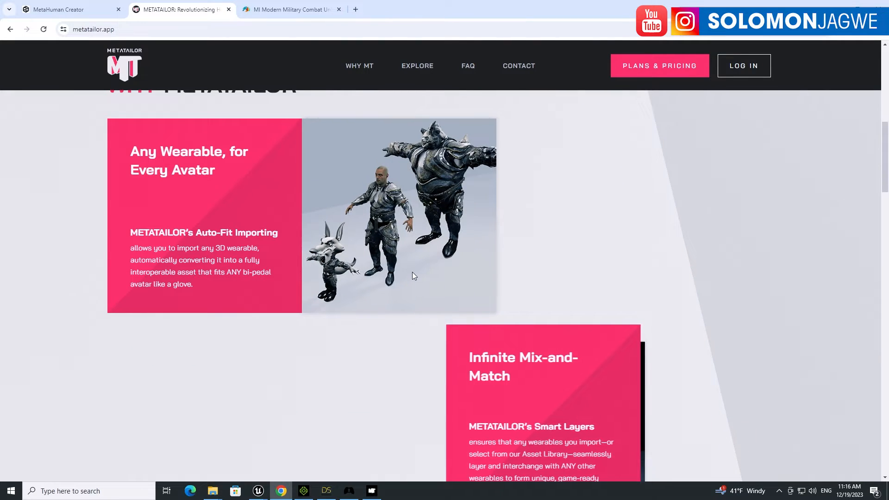
{"action": "scroll", "coordinate": [413, 276], "scroll_direction": "down", "scroll_amount": 1}
{"action": "scroll", "coordinate": [412, 277], "scroll_direction": "down", "scroll_amount": 4}
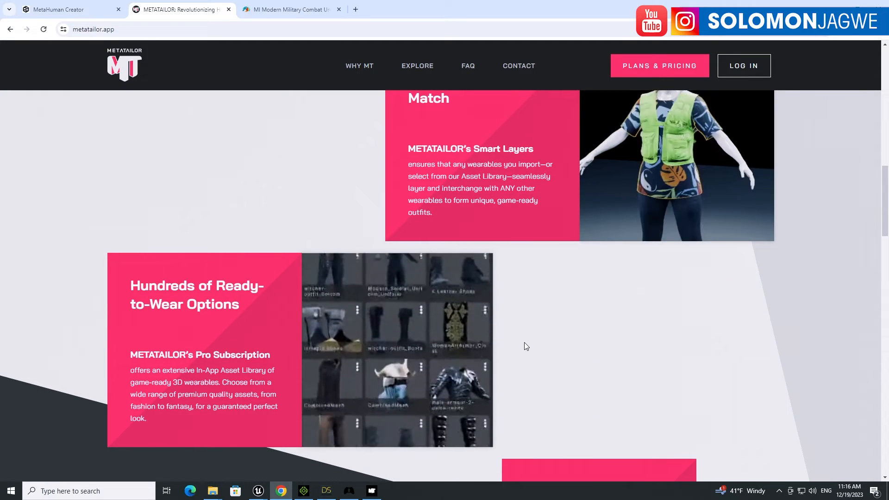
{"action": "scroll", "coordinate": [524, 343], "scroll_direction": "down", "scroll_amount": 6}
{"action": "scroll", "coordinate": [524, 343], "scroll_direction": "down", "scroll_amount": 2}
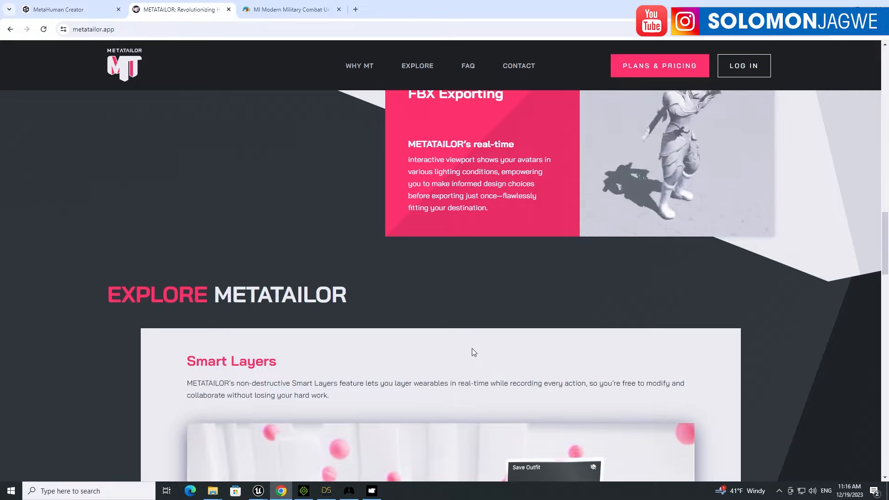
{"action": "scroll", "coordinate": [471, 348], "scroll_direction": "down", "scroll_amount": 5}
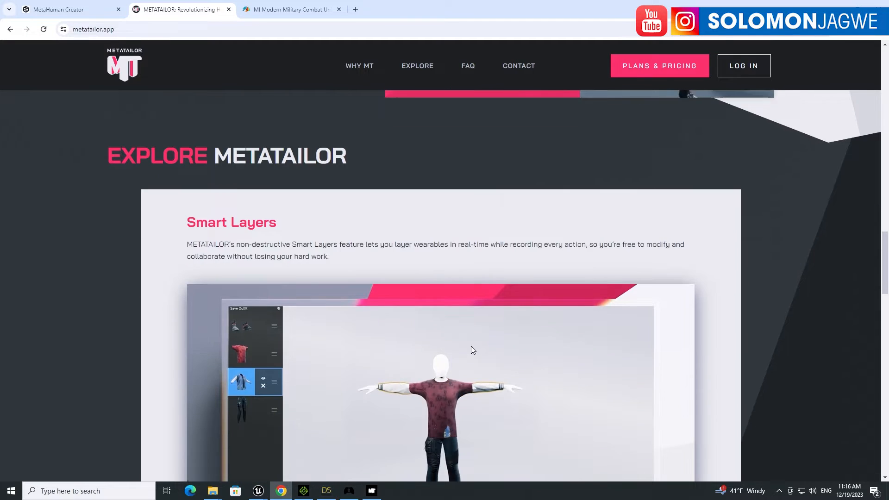
{"action": "scroll", "coordinate": [526, 350], "scroll_direction": "down", "scroll_amount": 2}
{"action": "scroll", "coordinate": [455, 351], "scroll_direction": "down", "scroll_amount": 1}
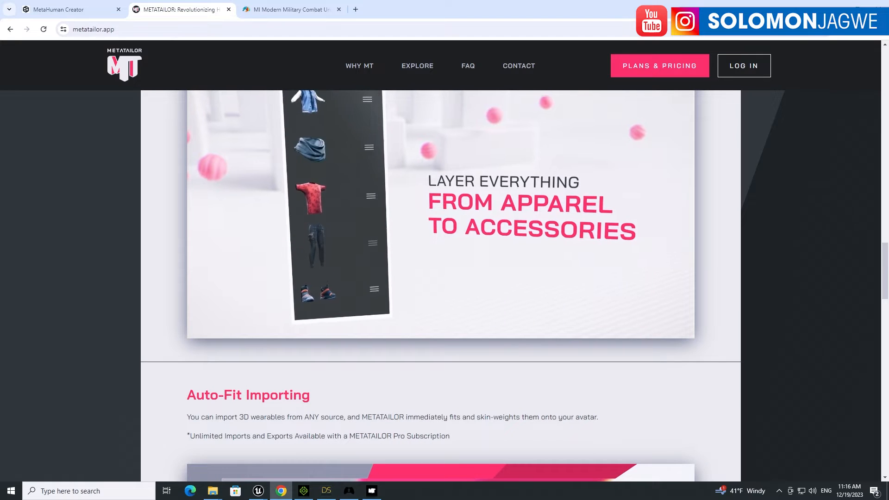
Look through the MI Modern Military Combat Uniform Bundle's preview images, including the texture expansion, and return to the METATAILOR page
{"action": "left_click", "coordinate": [291, 10]}
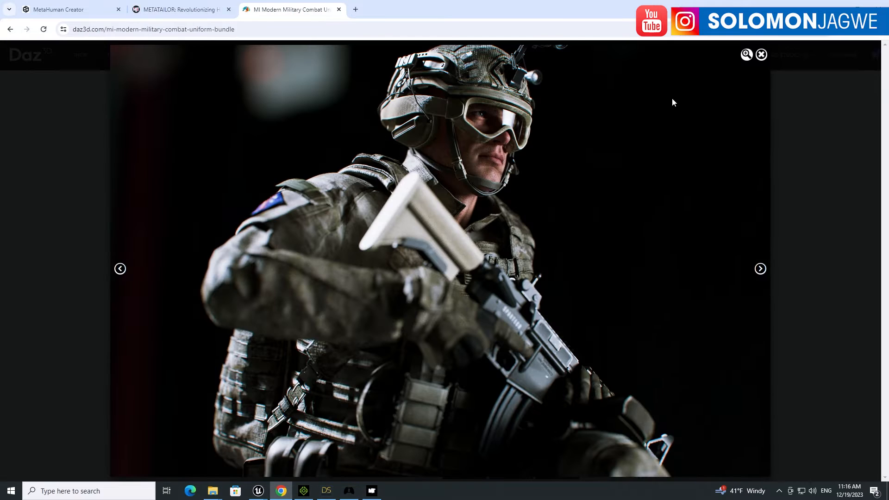
{"action": "left_click", "coordinate": [760, 268]}
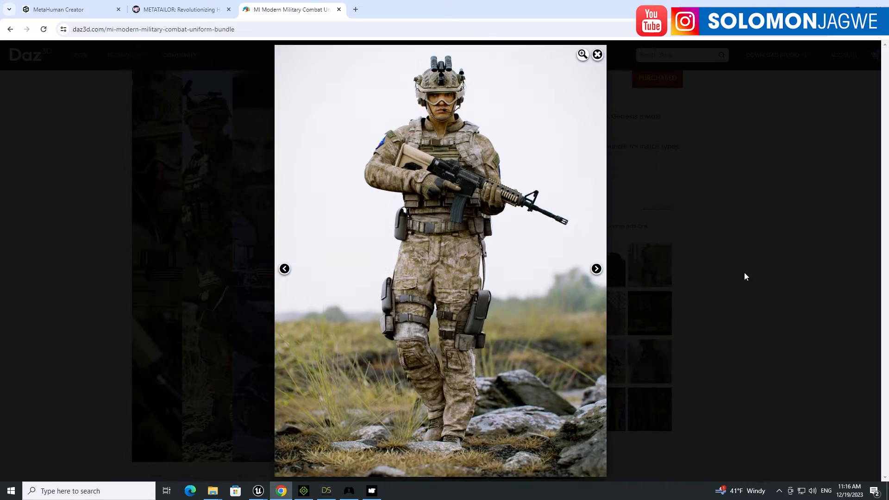
{"action": "left_click", "coordinate": [598, 272]}
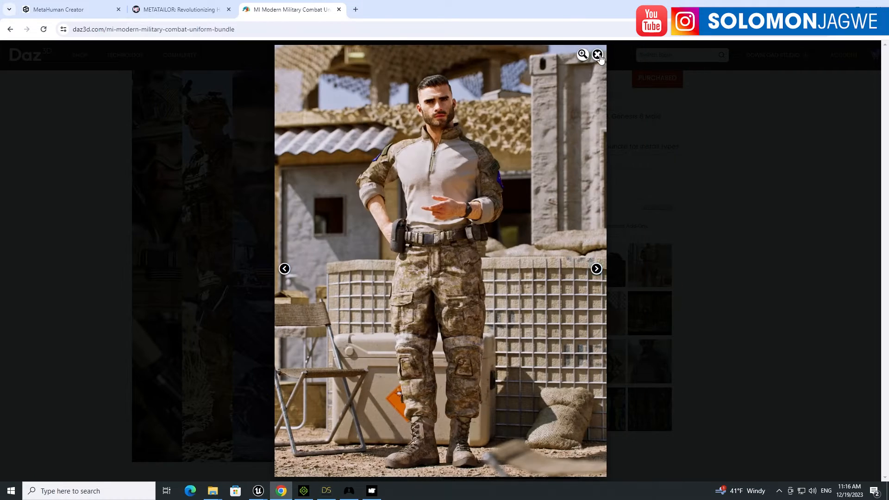
{"action": "left_click", "coordinate": [598, 54]}
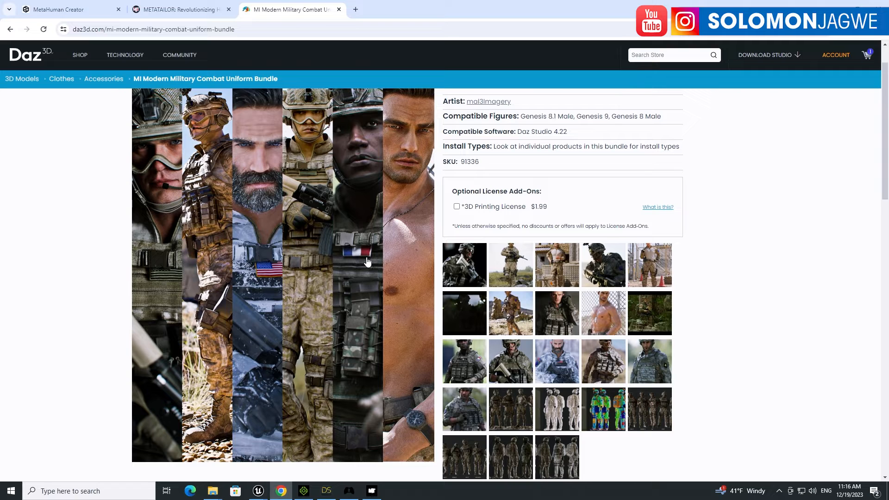
{"action": "scroll", "coordinate": [514, 330], "scroll_direction": "down", "scroll_amount": 2}
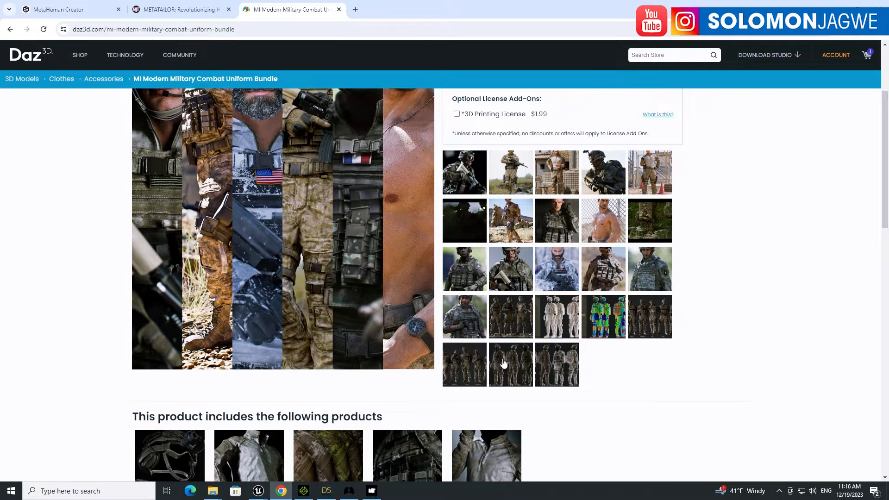
{"action": "left_click", "coordinate": [504, 363]}
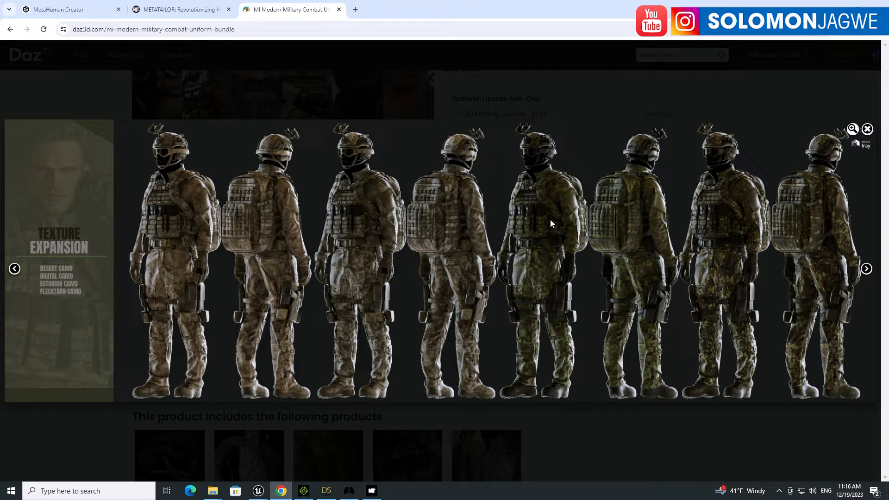
{"action": "left_click", "coordinate": [180, 10]}
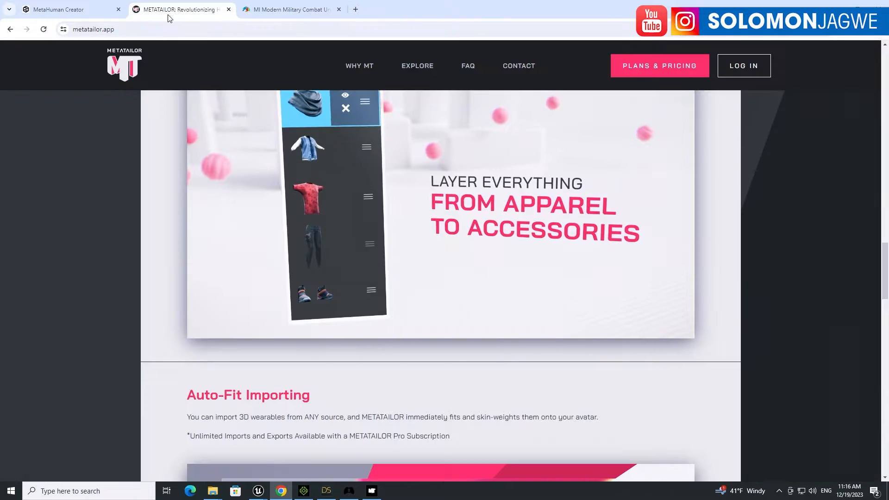
{"action": "scroll", "coordinate": [509, 241], "scroll_direction": "up", "scroll_amount": 2}
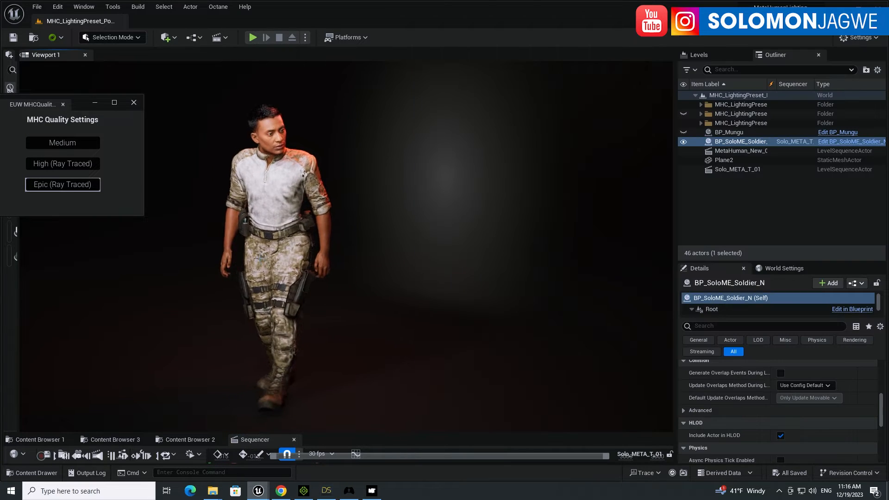
In Unreal Engine, try the MHC_LightingPreset_Portrait_RT lighting on the walking soldier and hide all three lighting preset folders
{"action": "left_click", "coordinate": [271, 227]}
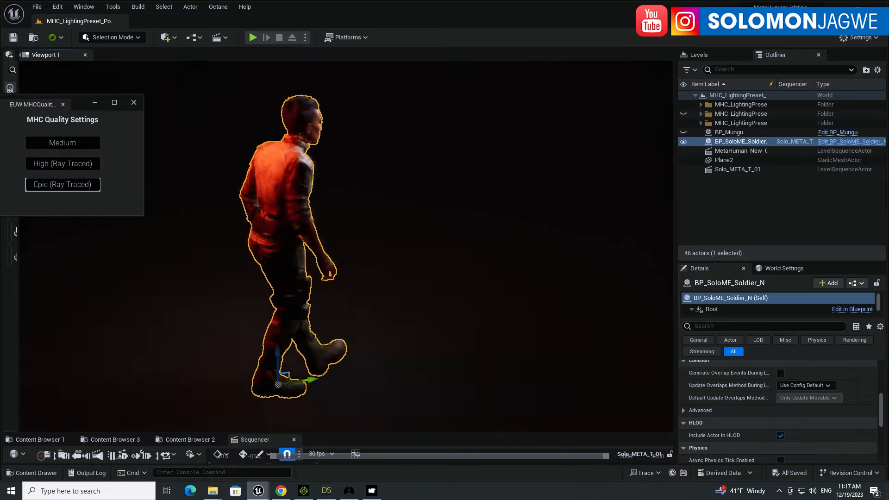
{"action": "left_click", "coordinate": [718, 229]}
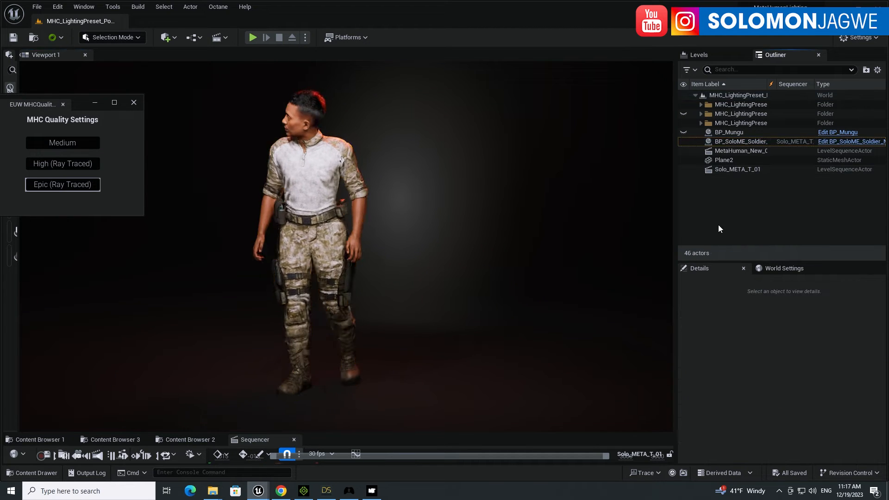
{"action": "left_click", "coordinate": [683, 114]}
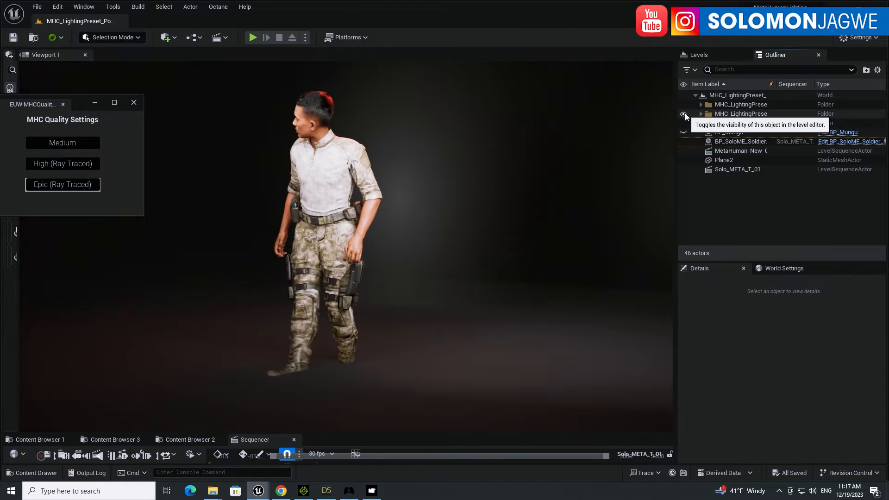
{"action": "left_click", "coordinate": [683, 124]}
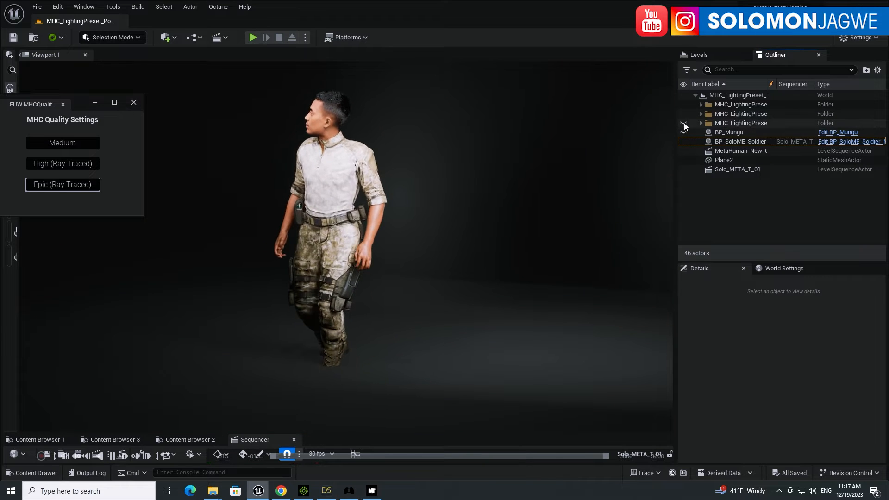
{"action": "left_click", "coordinate": [683, 114]}
{"action": "left_click", "coordinate": [684, 105]}
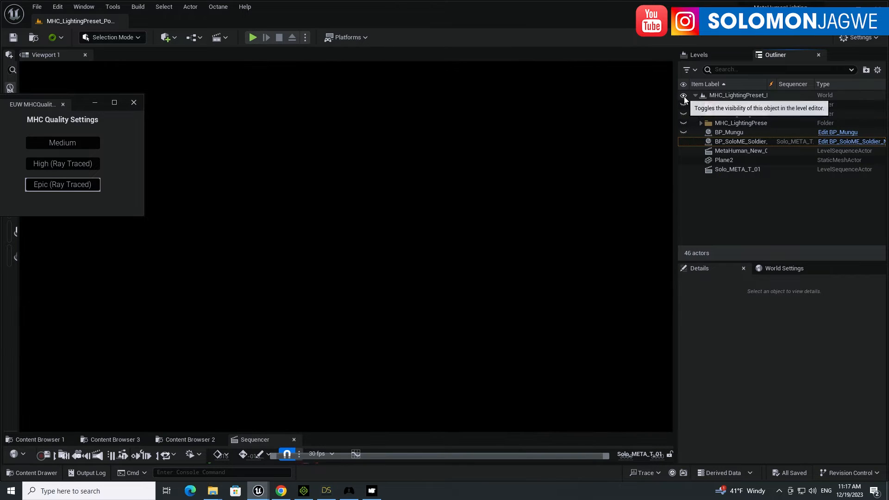
Hide the whole level and show only BP_SoloME_Soldier_N and the MHC_LightingPreset_RedLantern_RT folder
{"action": "left_click", "coordinate": [684, 96]}
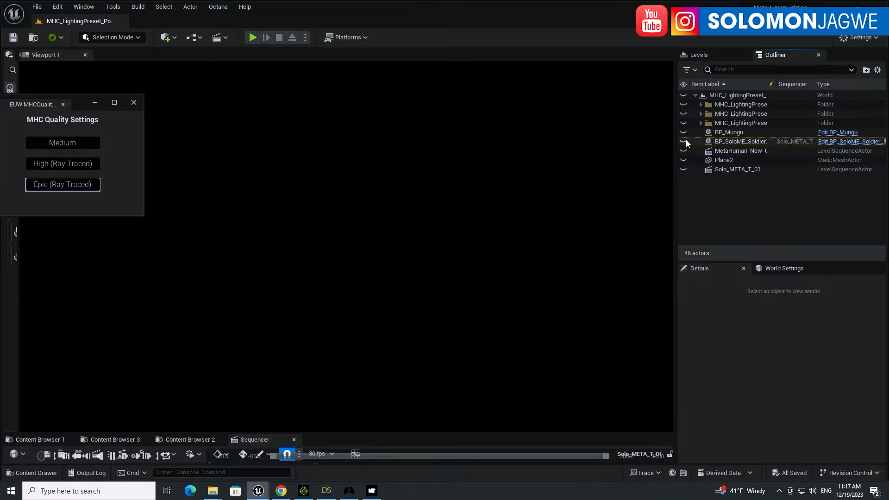
{"action": "left_click", "coordinate": [684, 141]}
{"action": "left_click", "coordinate": [683, 123]}
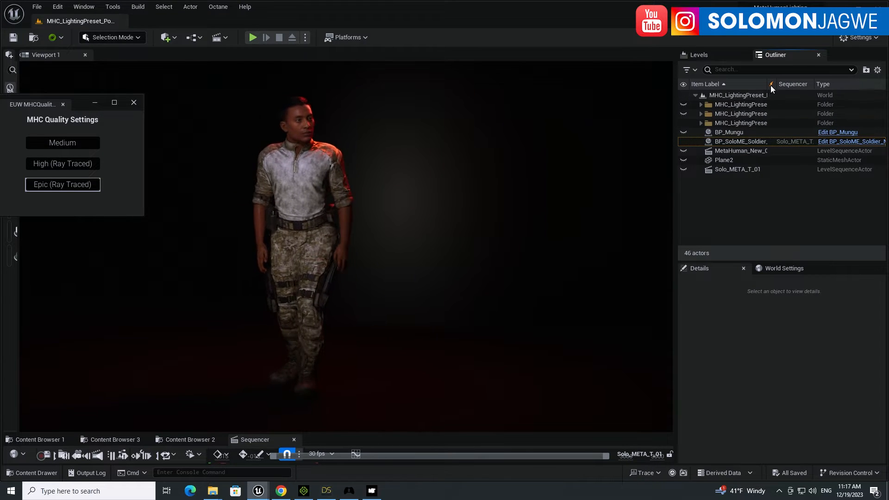
Preview the Portrait_RT lighting alone, and light the soldier with the MHC_LightingPreset_Portrait and MHC_LightingPreset_RedLantern_RT folders shown together
{"action": "left_click_drag", "start_coordinate": [768, 84], "coordinate": [822, 84]}
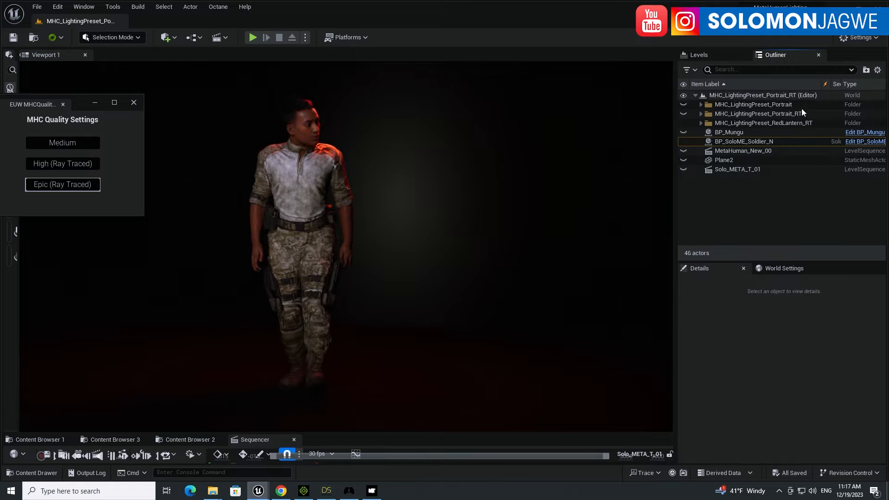
{"action": "left_click", "coordinate": [683, 123]}
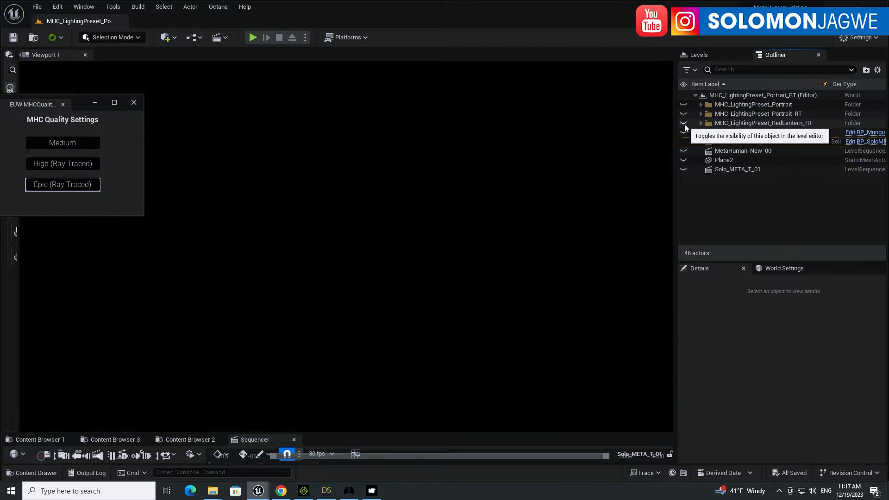
{"action": "left_click", "coordinate": [683, 114]}
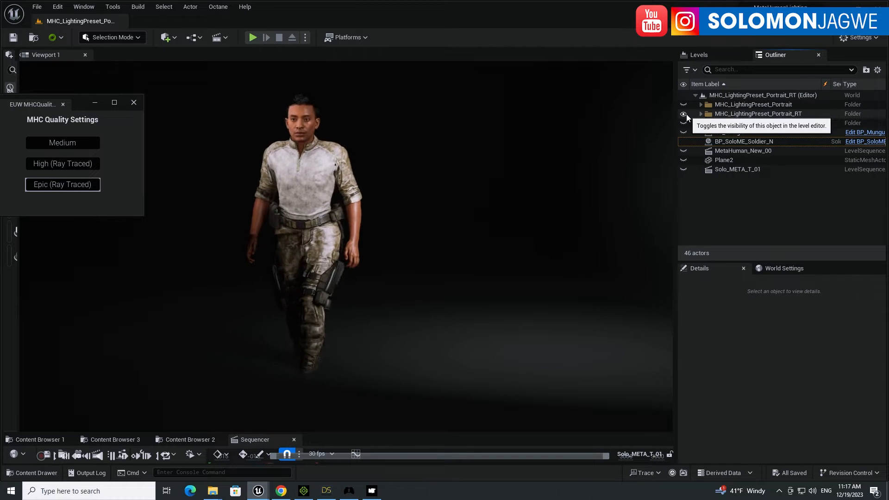
{"action": "left_click", "coordinate": [683, 114]}
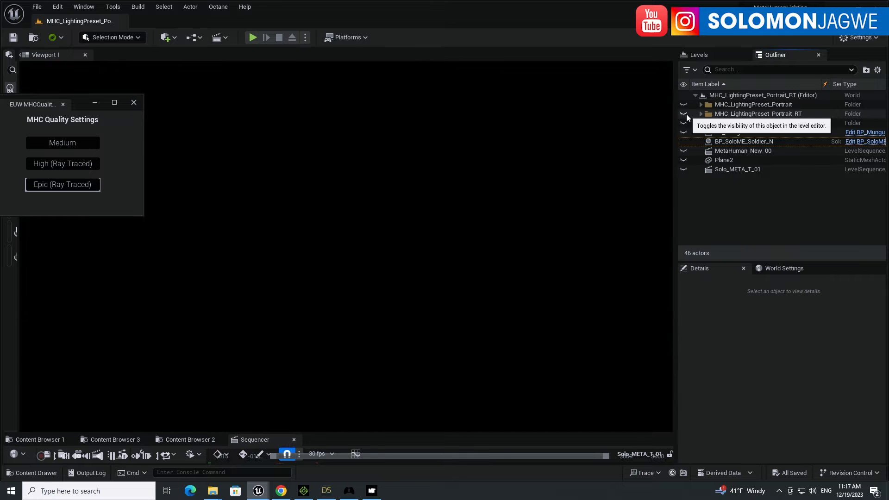
{"action": "left_click", "coordinate": [683, 105]}
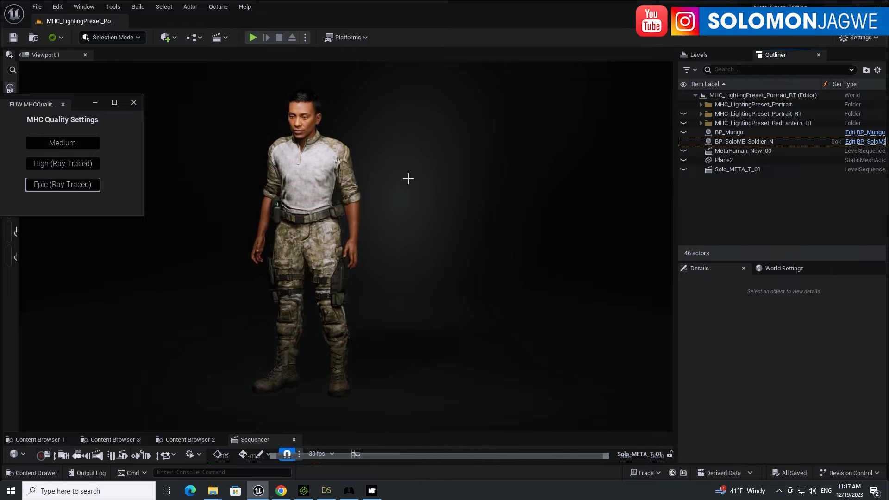
{"action": "left_click", "coordinate": [684, 124]}
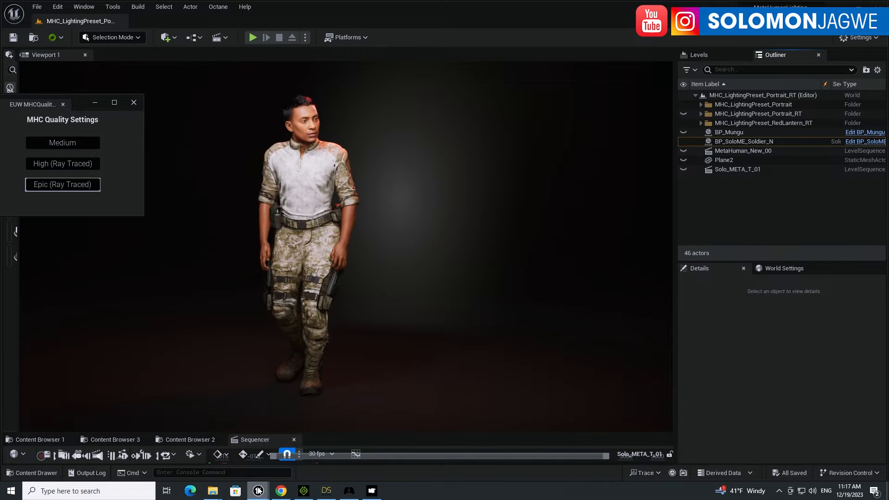
Show the military uniform in a maximized DAZ Studio window, change the viewport's draw style, and minimize the window
{"action": "left_click", "coordinate": [326, 491]}
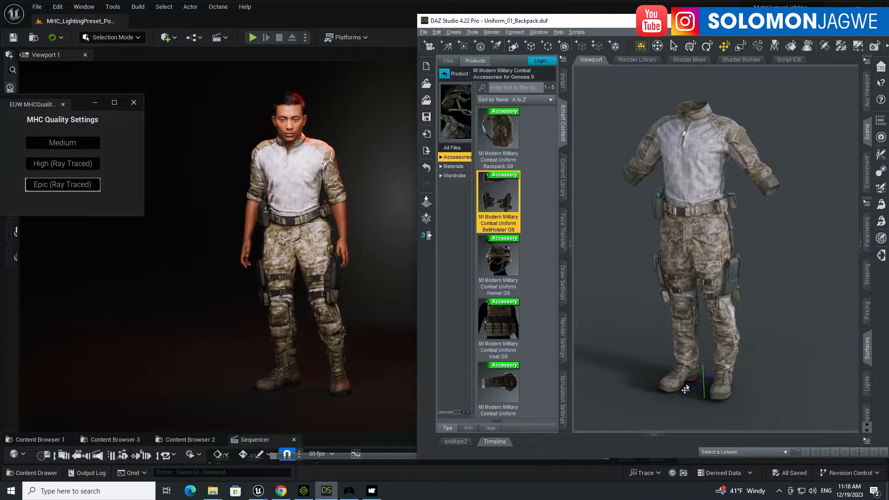
{"action": "left_click", "coordinate": [862, 244]}
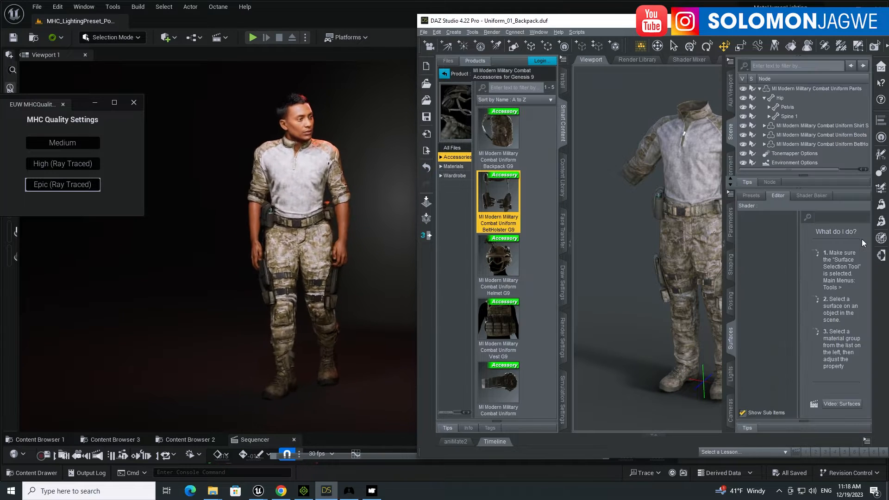
{"action": "left_click", "coordinate": [723, 247]}
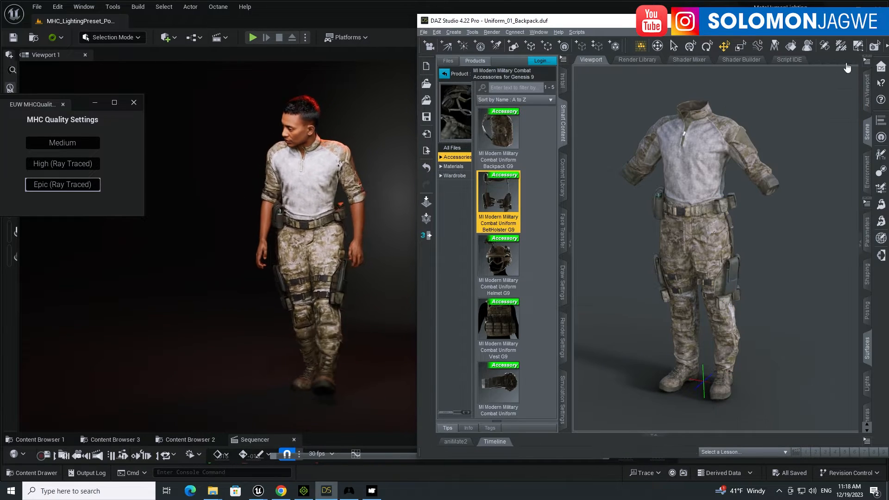
{"action": "key", "text": "super+Up"}
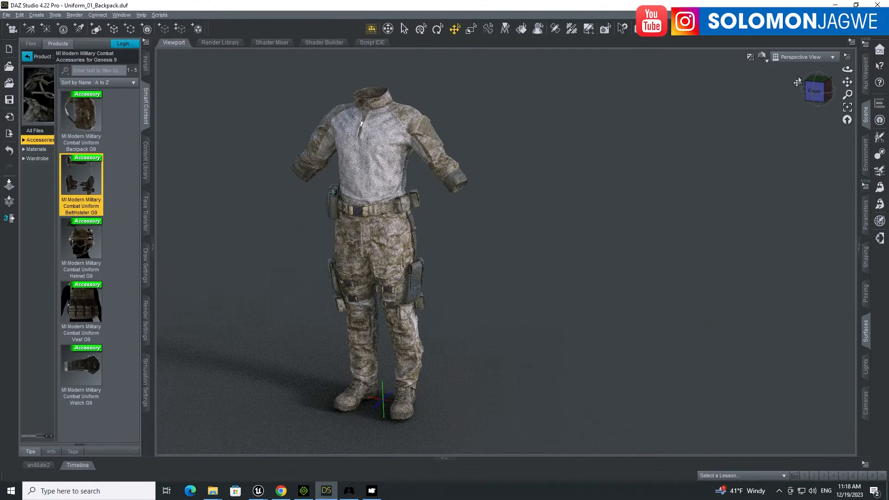
{"action": "left_click", "coordinate": [761, 56]}
{"action": "left_click", "coordinate": [751, 177]}
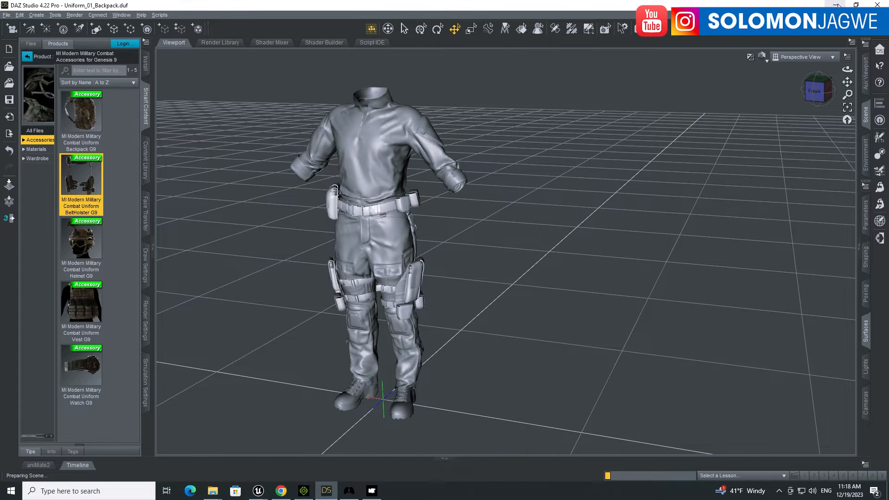
{"action": "left_click", "coordinate": [836, 5]}
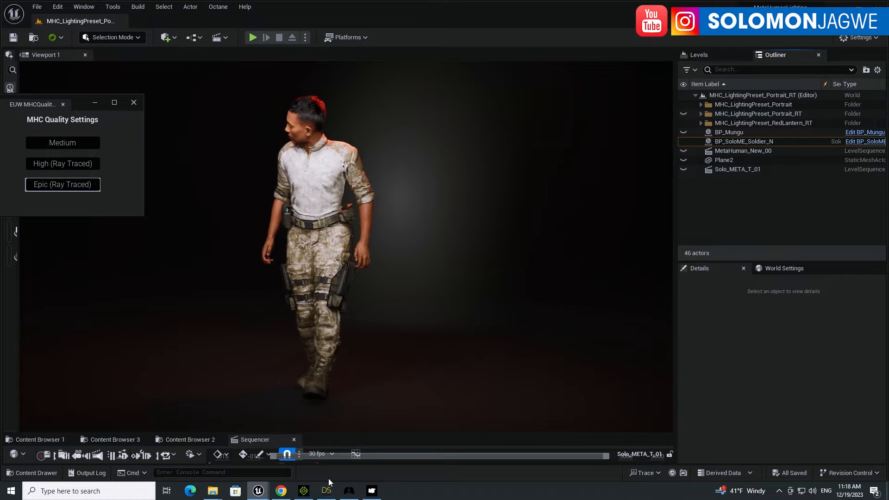
Bring up the METATAILOR launcher and review the Plans & Pricing feature comparison on the METATAILOR website
{"action": "mouse_move", "coordinate": [327, 494]}
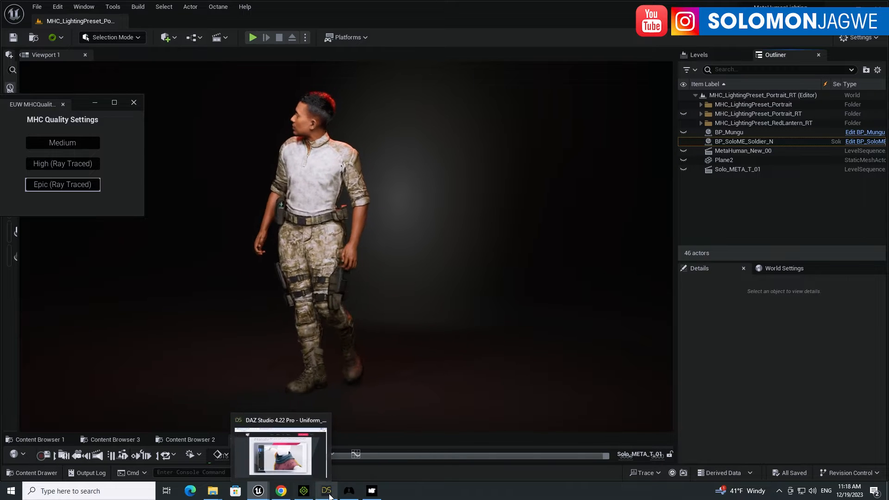
{"action": "left_click", "coordinate": [349, 491]}
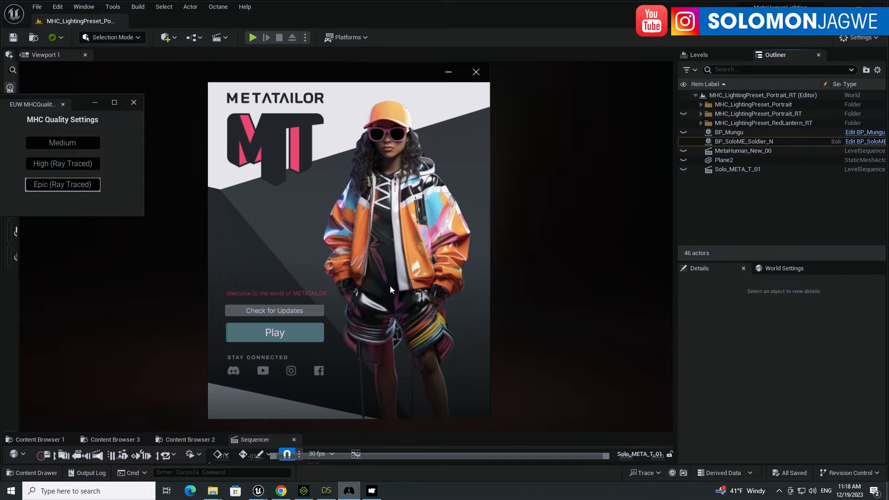
{"action": "left_click", "coordinate": [285, 493]}
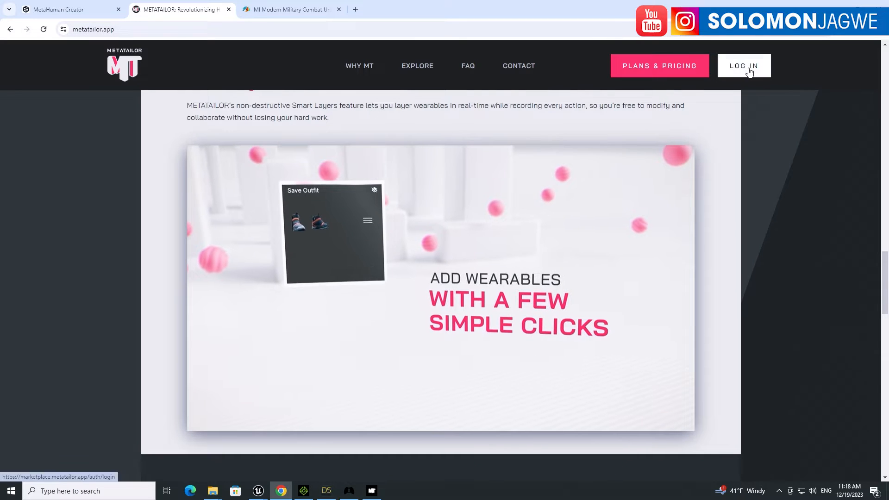
{"action": "left_click", "coordinate": [651, 71]}
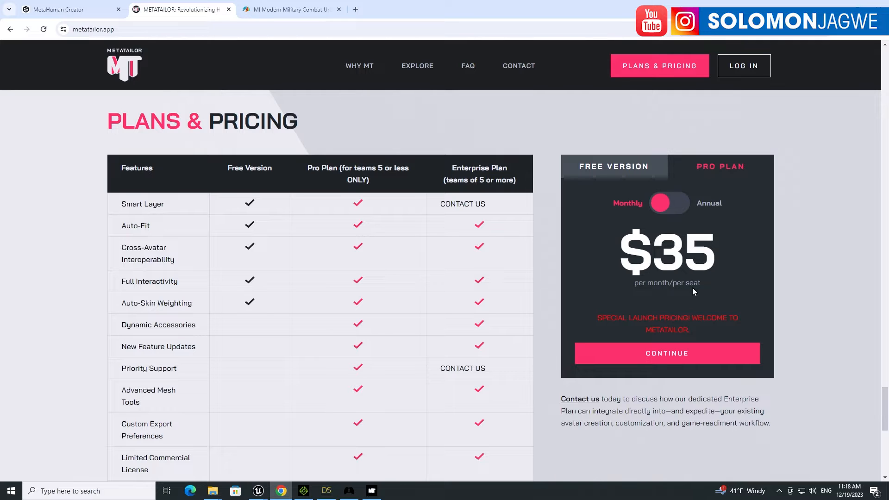
{"action": "scroll", "coordinate": [525, 241], "scroll_direction": "down", "scroll_amount": 1}
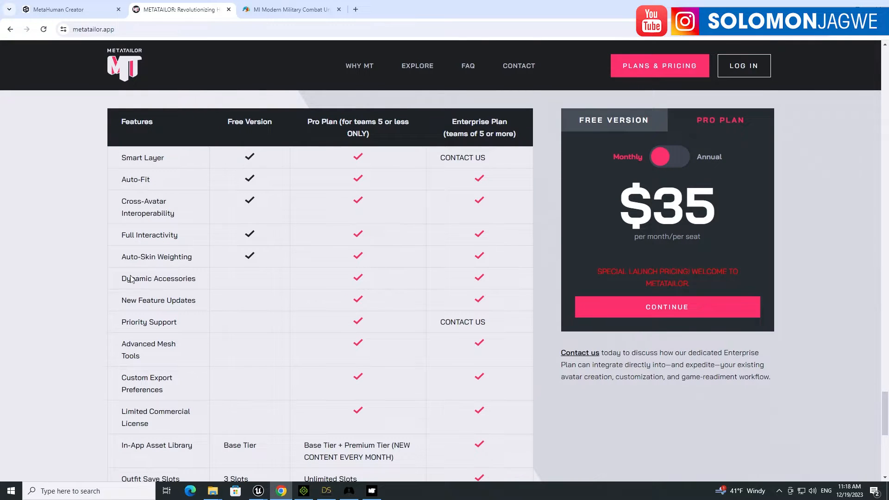
{"action": "scroll", "coordinate": [366, 366], "scroll_direction": "down", "scroll_amount": 2}
{"action": "scroll", "coordinate": [370, 362], "scroll_direction": "up", "scroll_amount": 1}
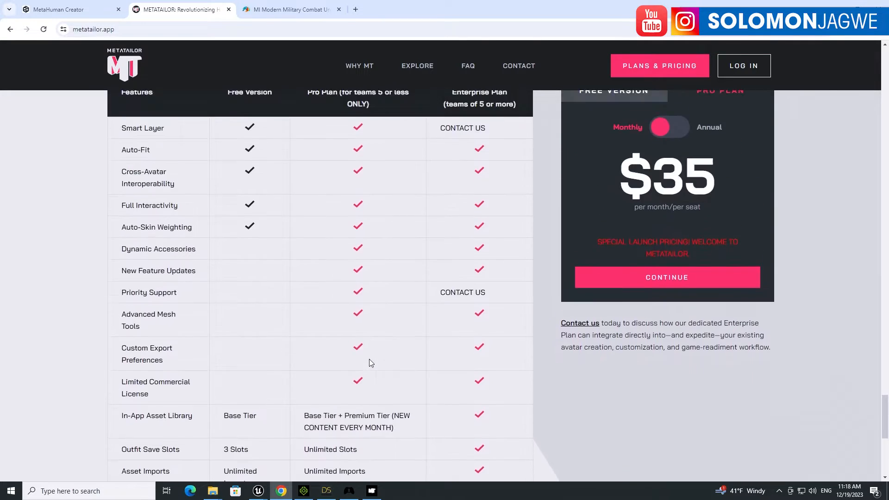
{"action": "scroll", "coordinate": [369, 361], "scroll_direction": "up", "scroll_amount": 2}
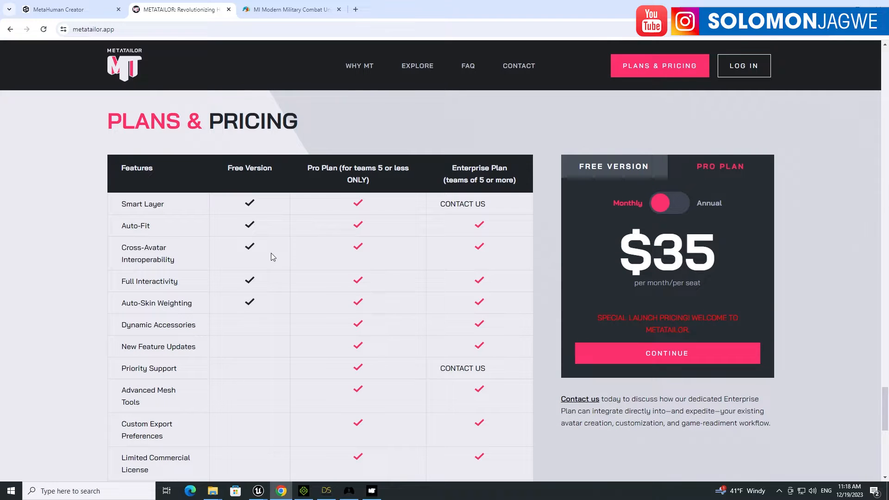
{"action": "scroll", "coordinate": [271, 251], "scroll_direction": "down", "scroll_amount": 3}
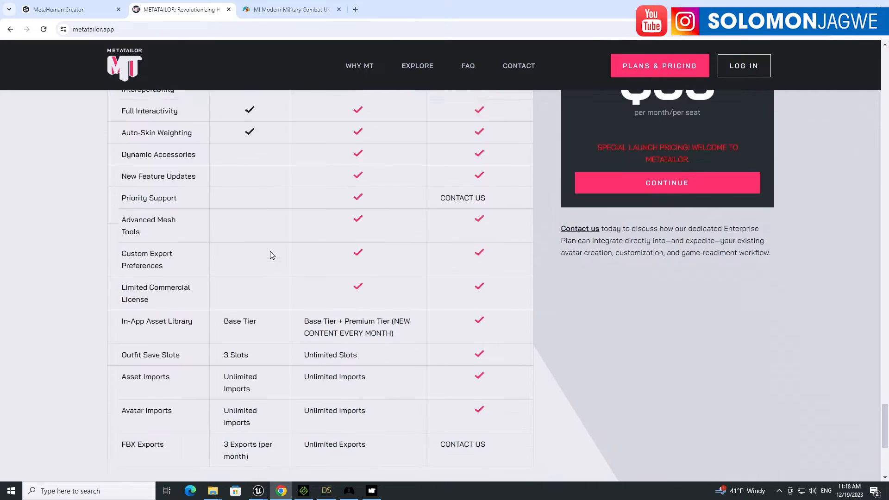
{"action": "scroll", "coordinate": [270, 252], "scroll_direction": "up", "scroll_amount": 4}
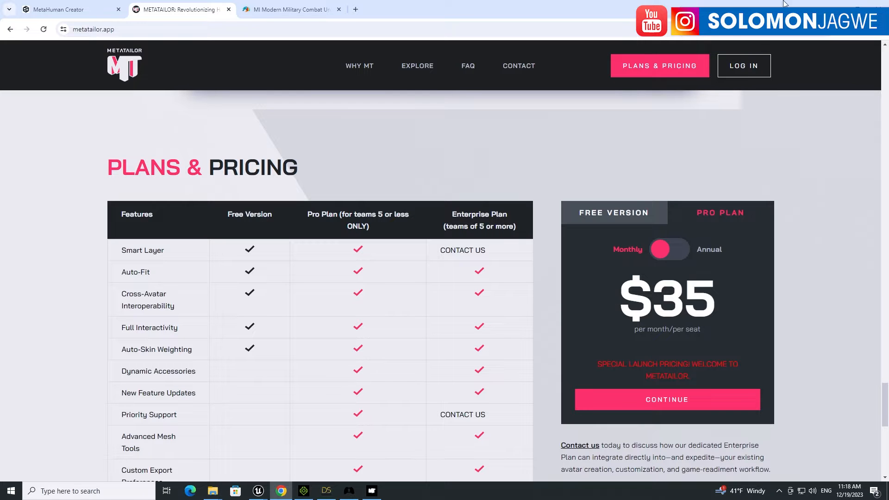
{"action": "left_click", "coordinate": [835, 8]}
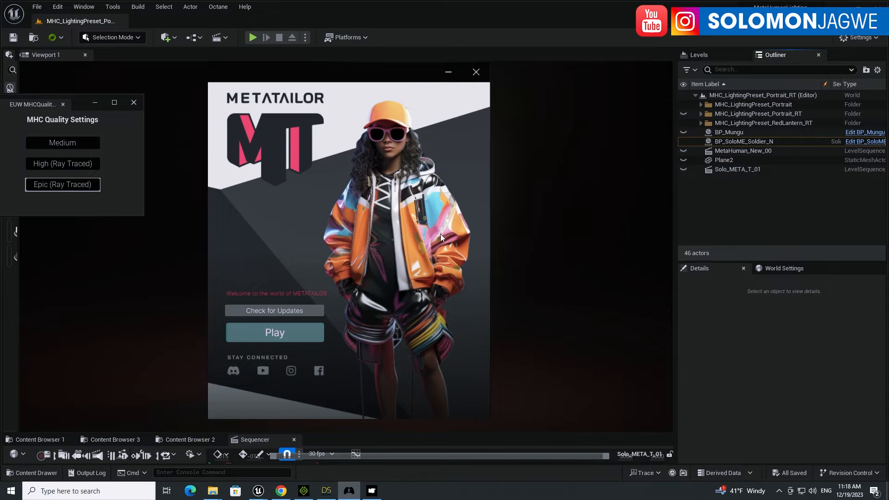
Return to DAZ Studio and look over the full uniform, singling out the pants in the viewport
{"action": "left_click", "coordinate": [326, 491]}
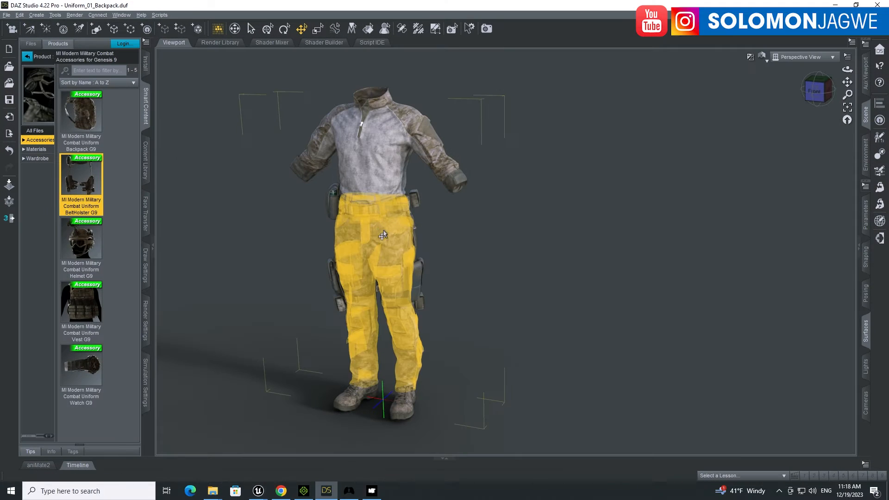
{"action": "left_click", "coordinate": [505, 269]}
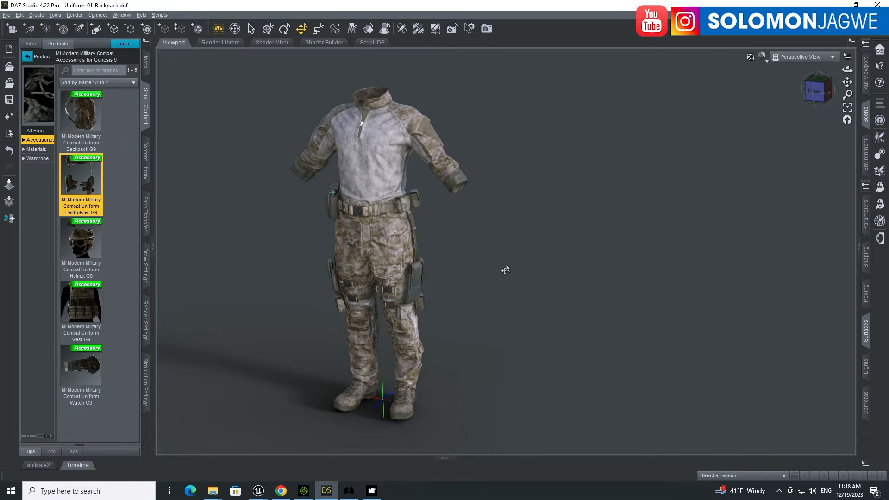
{"action": "scroll", "coordinate": [536, 327], "scroll_direction": "down", "scroll_amount": 1}
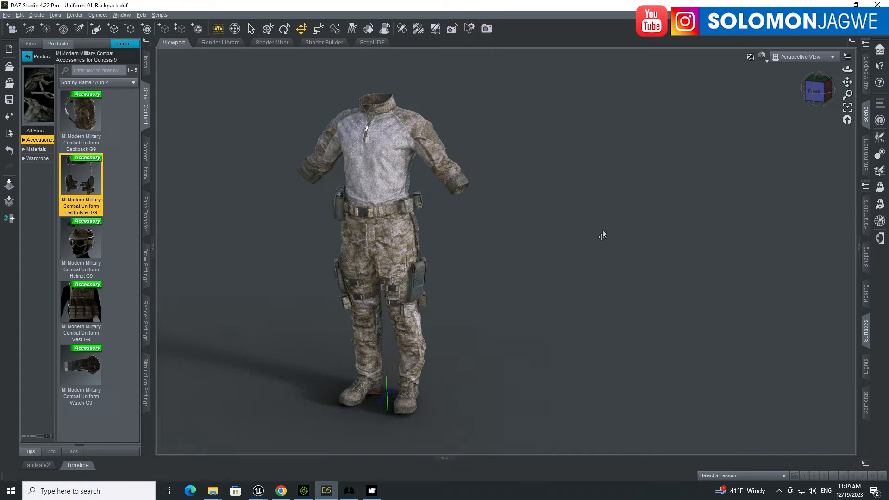
{"action": "left_click", "coordinate": [391, 246]}
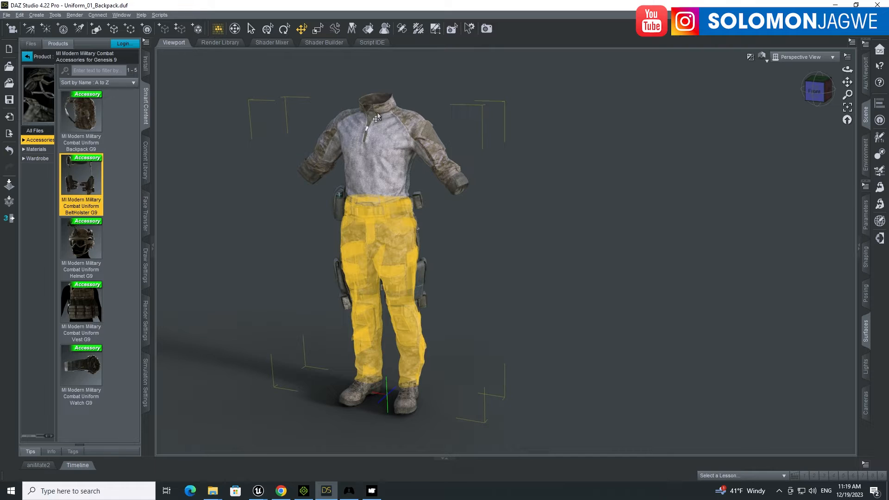
{"action": "left_click", "coordinate": [429, 183]}
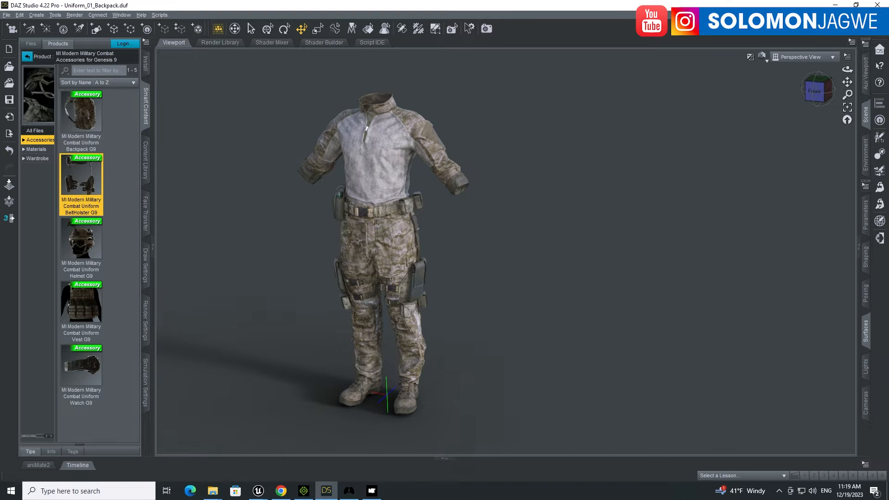
Switch to the MetaHumanLighting project in Unreal Engine and examine the walking soldier's uniform and face up close, then his full figure
{"action": "mouse_move", "coordinate": [260, 491]}
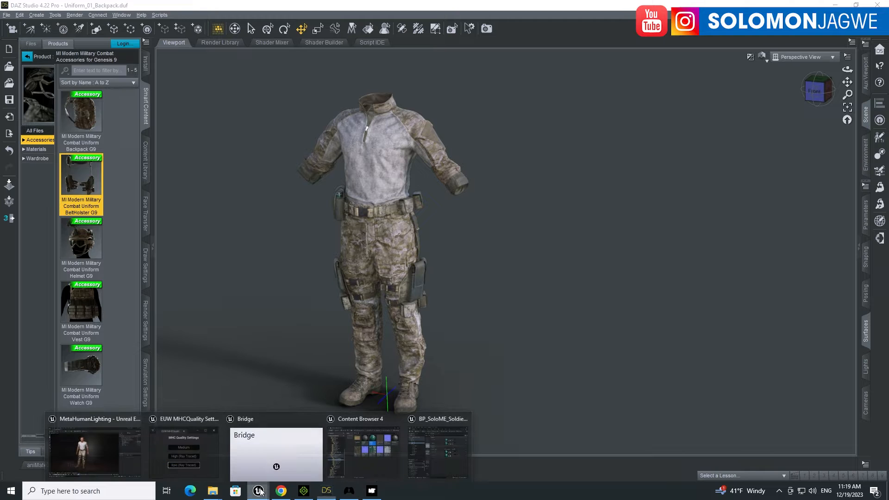
{"action": "left_click", "coordinate": [81, 420]}
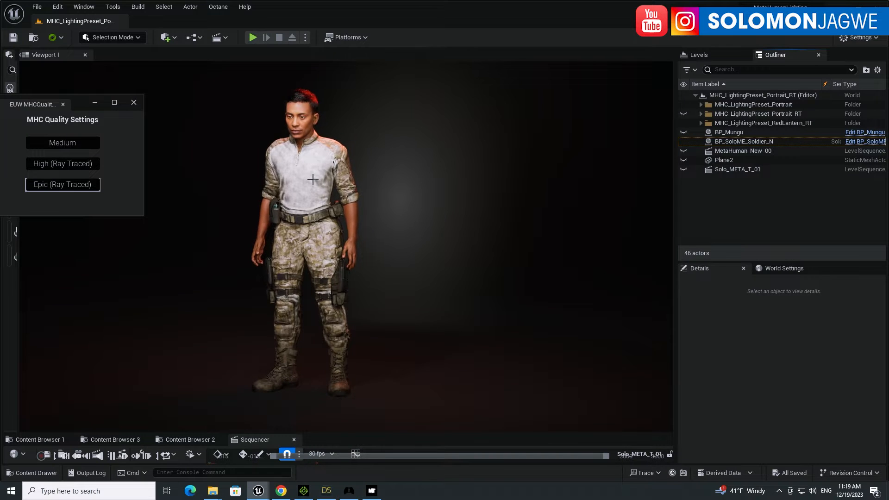
{"action": "scroll", "coordinate": [313, 180], "scroll_direction": "up", "scroll_amount": 10}
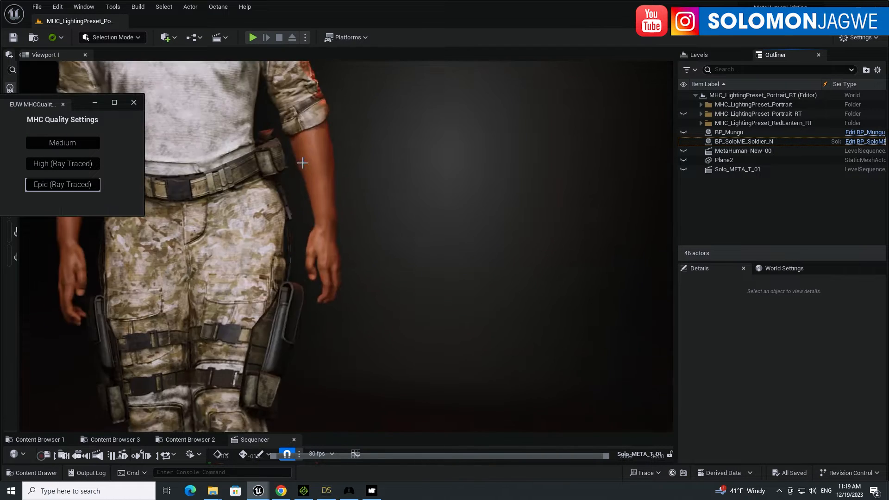
{"action": "middle_click_drag", "start_coordinate": [303, 163], "coordinate": [254, 269]}
{"action": "scroll", "coordinate": [301, 277], "scroll_direction": "up", "scroll_amount": 5}
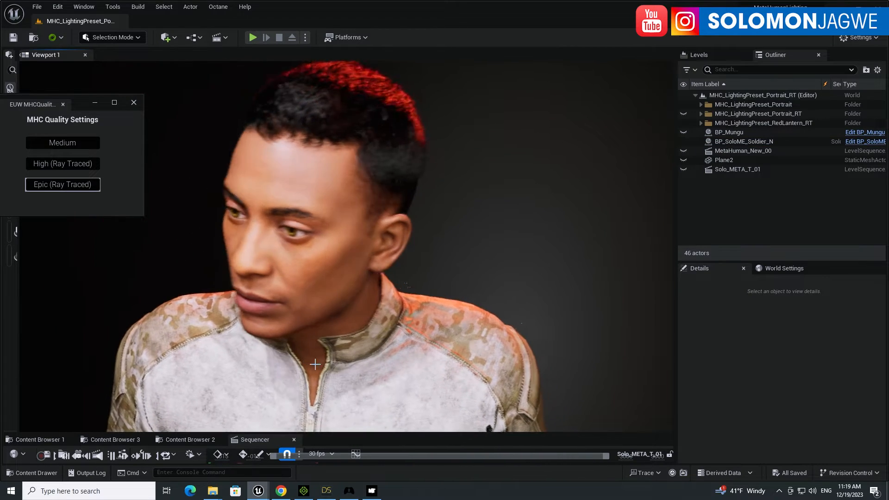
{"action": "scroll", "coordinate": [314, 365], "scroll_direction": "down", "scroll_amount": 8}
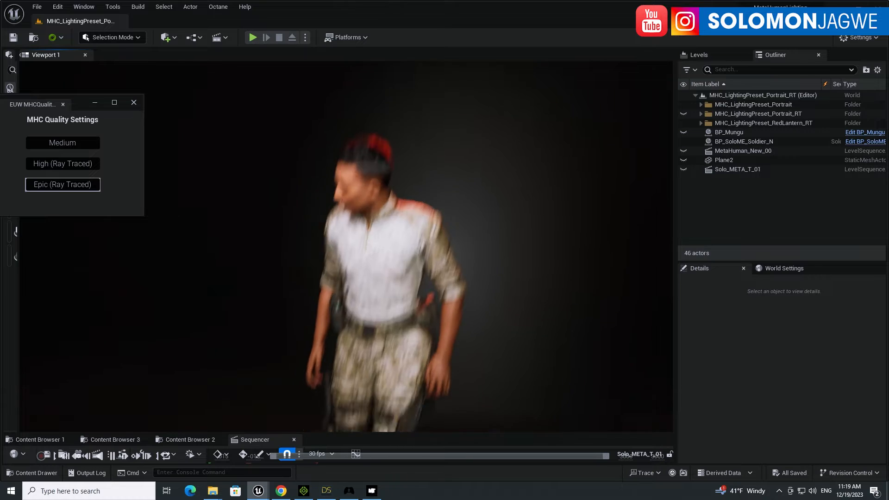
{"action": "middle_click_drag", "start_coordinate": [480, 314], "coordinate": [467, 222]}
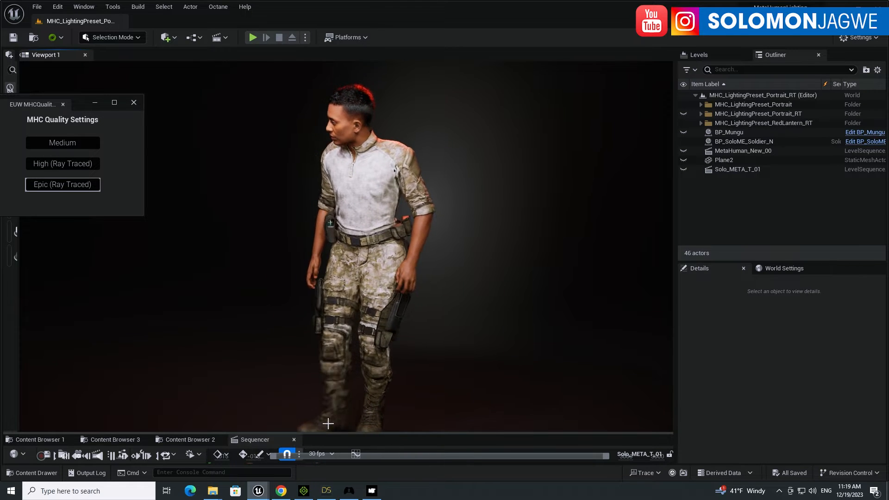
Enlarge the Sequencer, pause the soldier's walk animation, and move the playhead to frame 259
{"action": "left_click_drag", "start_coordinate": [330, 434], "coordinate": [324, 310]}
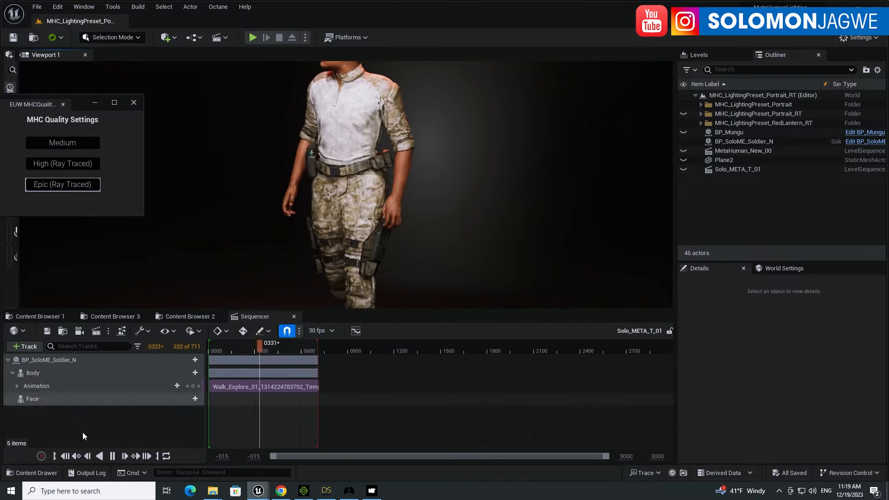
{"action": "left_click", "coordinate": [112, 456]}
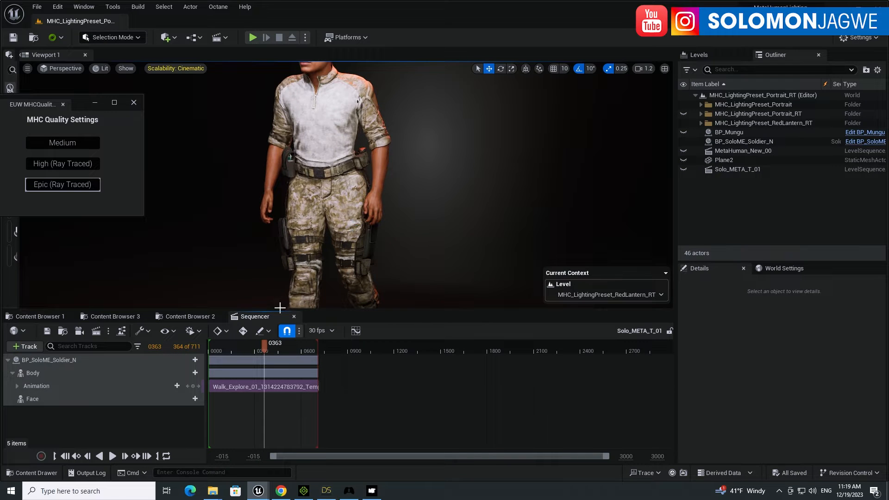
{"action": "scroll", "coordinate": [348, 211], "scroll_direction": "down", "scroll_amount": 4}
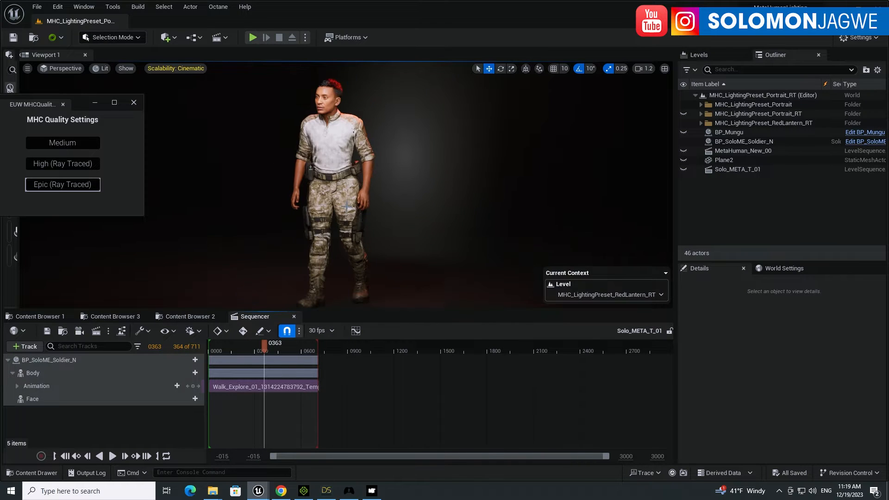
{"action": "left_click_drag", "start_coordinate": [268, 347], "coordinate": [249, 350]}
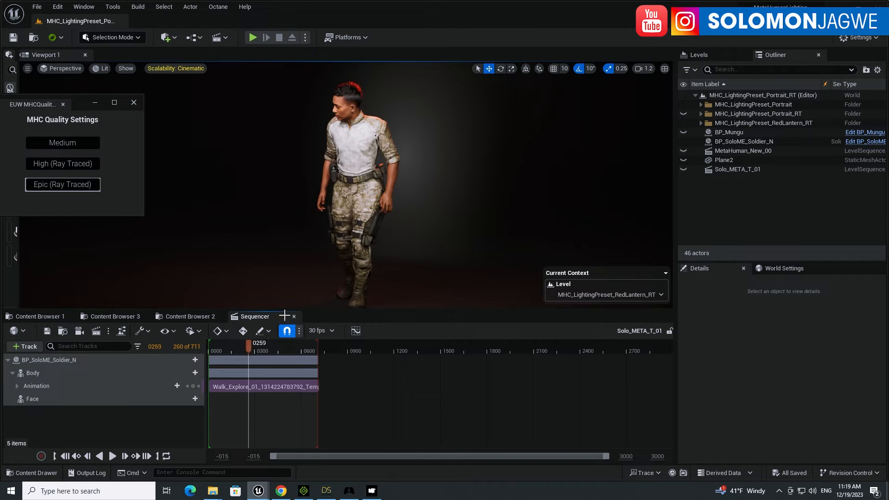
Look at the dressed avatar and its export options in METATAILOR, close that window, and return to the METATAILOR website
{"action": "left_click", "coordinate": [349, 490]}
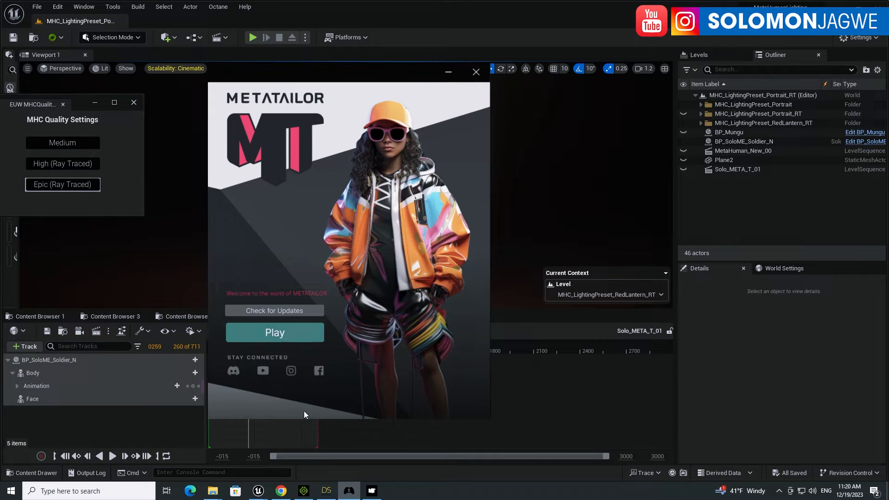
{"action": "left_click", "coordinate": [373, 492]}
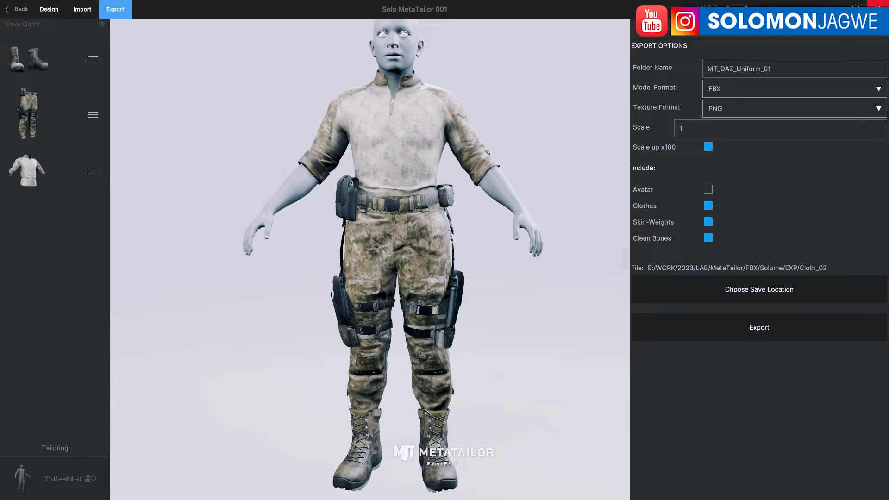
{"action": "left_click", "coordinate": [878, 6]}
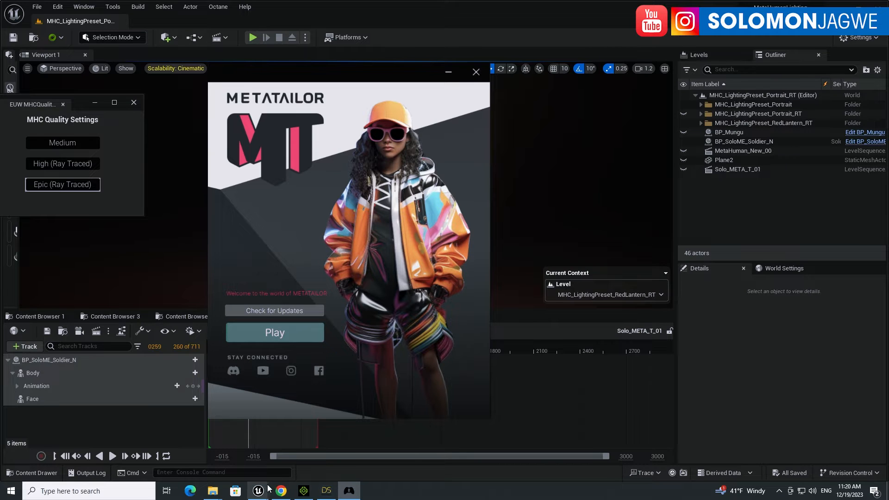
{"action": "left_click", "coordinate": [281, 490]}
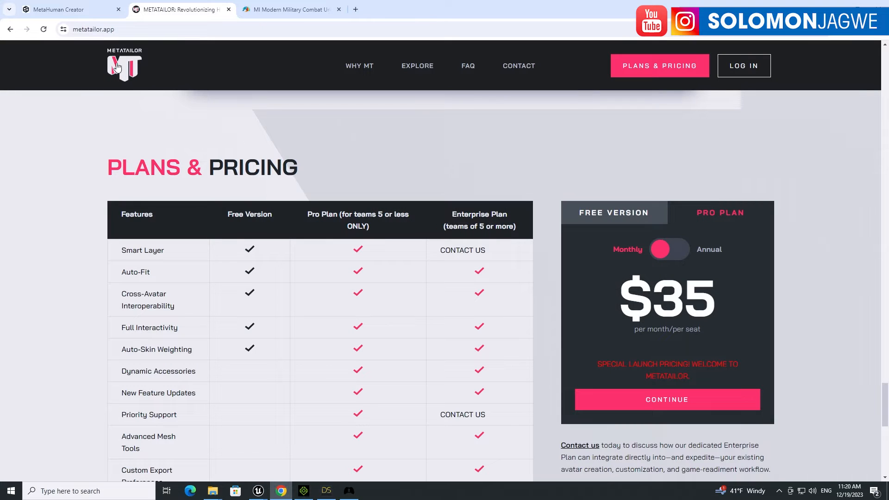
Switch to MetaHuman Creator and look over the undressed SoloME_Soldier_N from his sandals up to his torso
{"action": "left_click", "coordinate": [82, 13]}
{"action": "scroll", "coordinate": [365, 242], "scroll_direction": "down", "scroll_amount": 5}
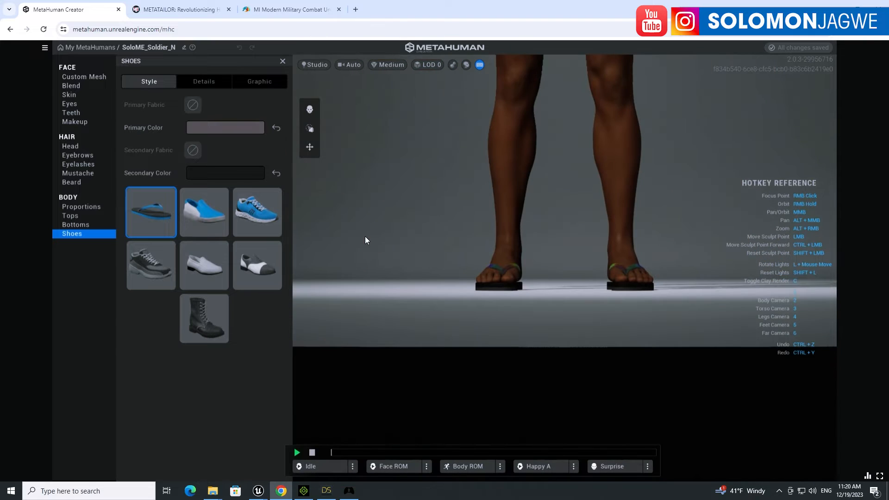
{"action": "middle_click_drag", "start_coordinate": [478, 199], "coordinate": [458, 366]}
{"action": "scroll", "coordinate": [499, 271], "scroll_direction": "down", "scroll_amount": 5}
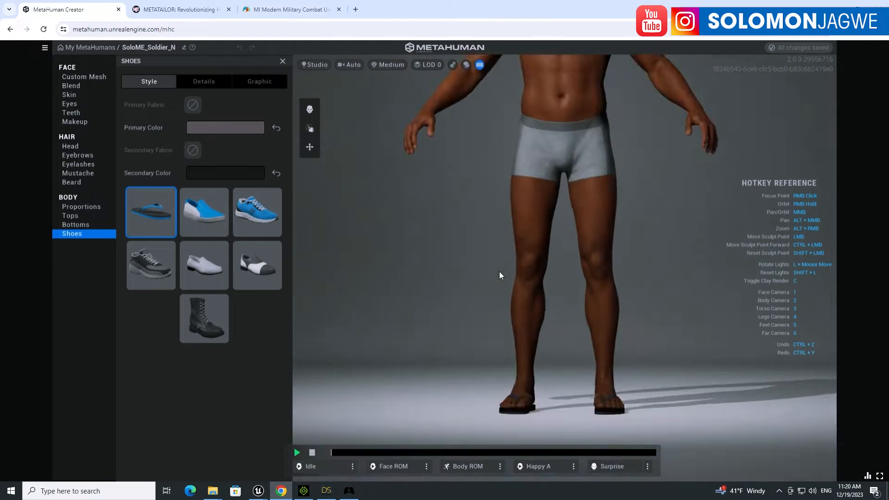
{"action": "scroll", "coordinate": [504, 264], "scroll_direction": "up", "scroll_amount": 4}
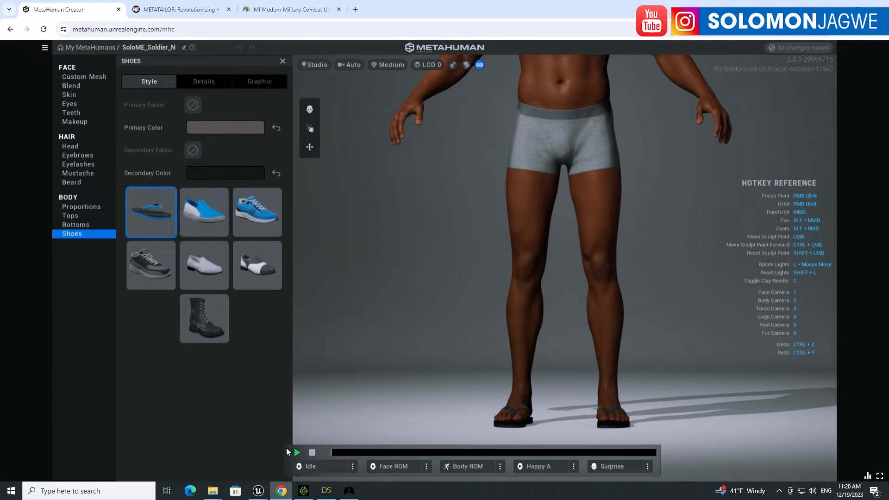
Return to the MetaHumanLighting project in Unreal Engine, open the soldier's BP_SoloME_Soldier_N blueprint, and select its Body component
{"action": "mouse_move", "coordinate": [258, 491]}
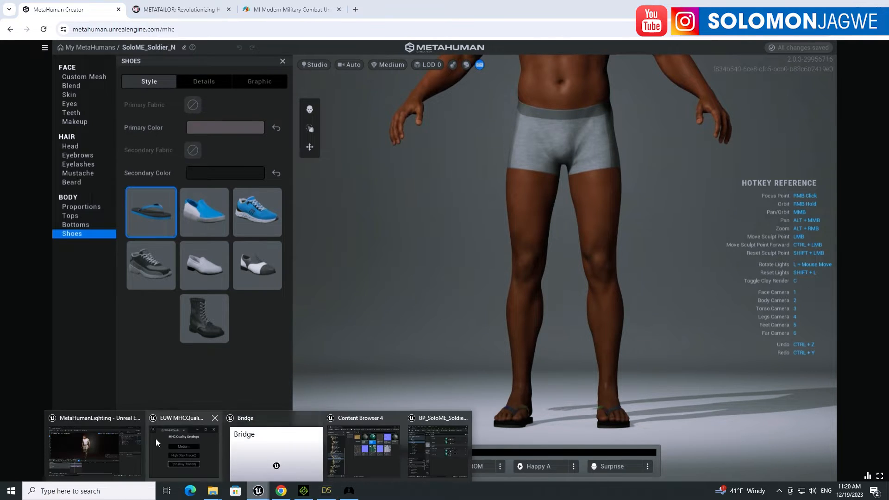
{"action": "left_click", "coordinate": [79, 419]}
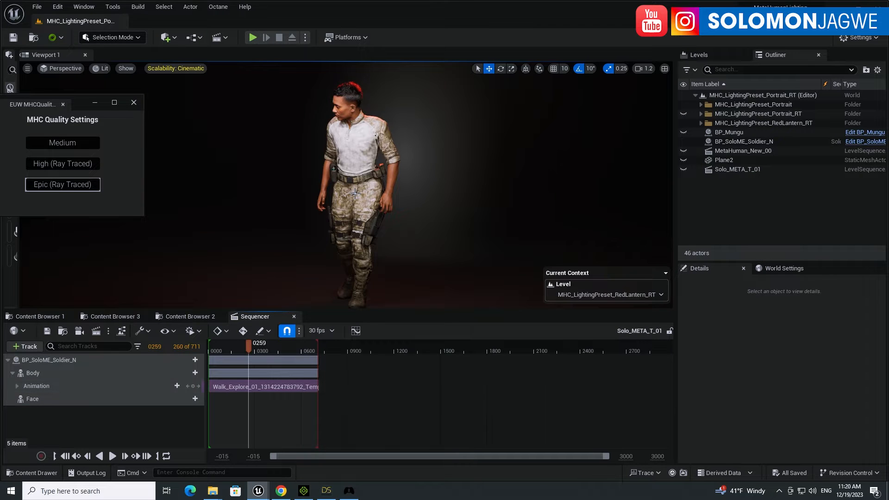
{"action": "left_click", "coordinate": [355, 193]}
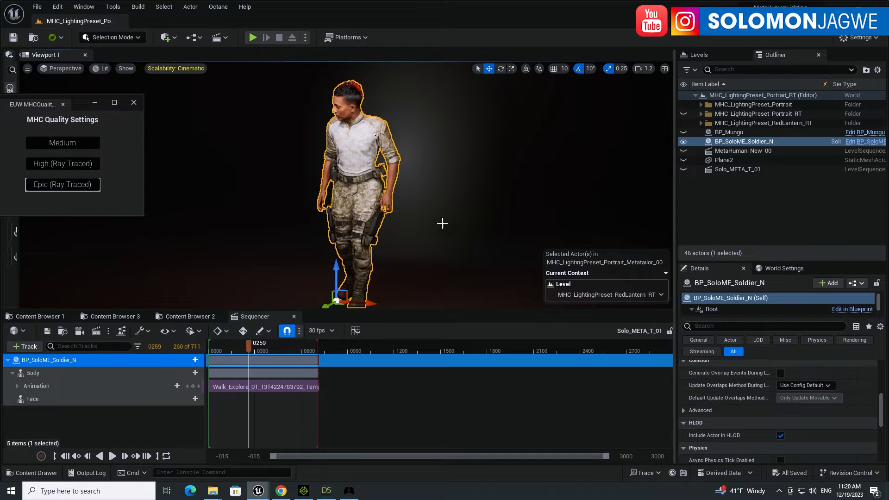
{"action": "left_click", "coordinate": [864, 142]}
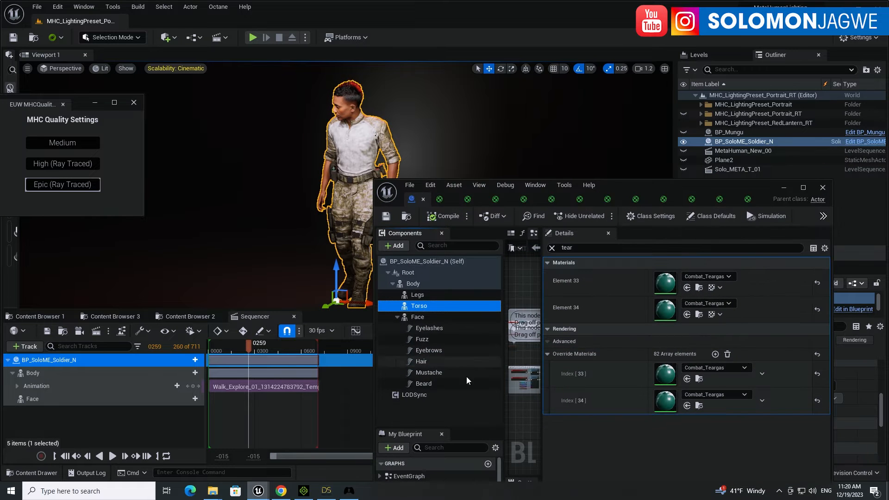
{"action": "left_click", "coordinate": [409, 284]}
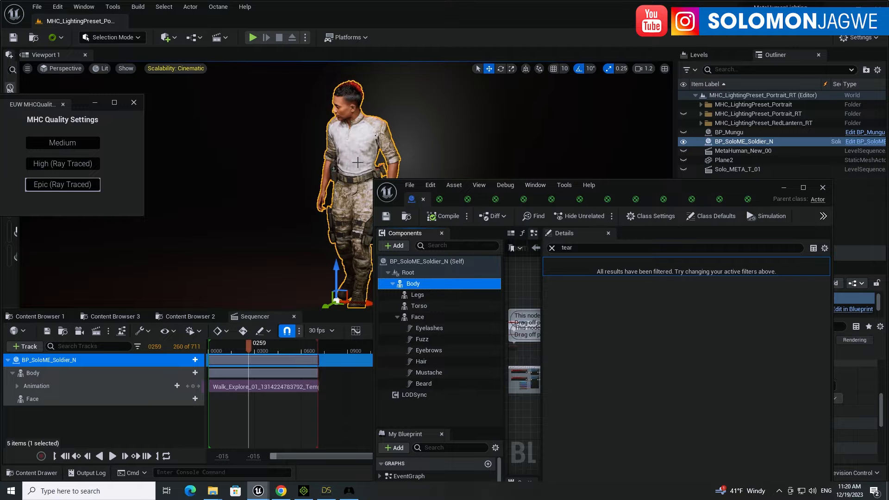
{"action": "middle_click_drag", "start_coordinate": [339, 171], "coordinate": [300, 159]}
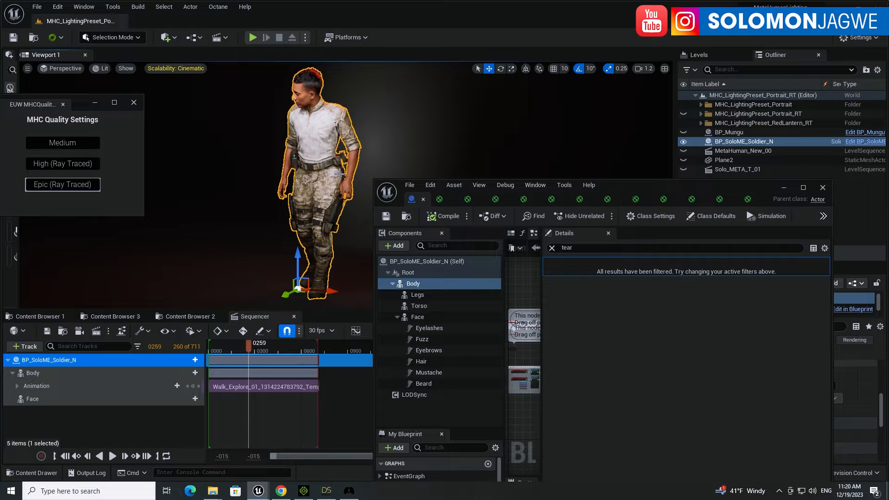
Go back to MetaHuman Creator, view the soldier's full figure, and check his Bottoms, Tops and Shoes choices
{"action": "left_click", "coordinate": [281, 491]}
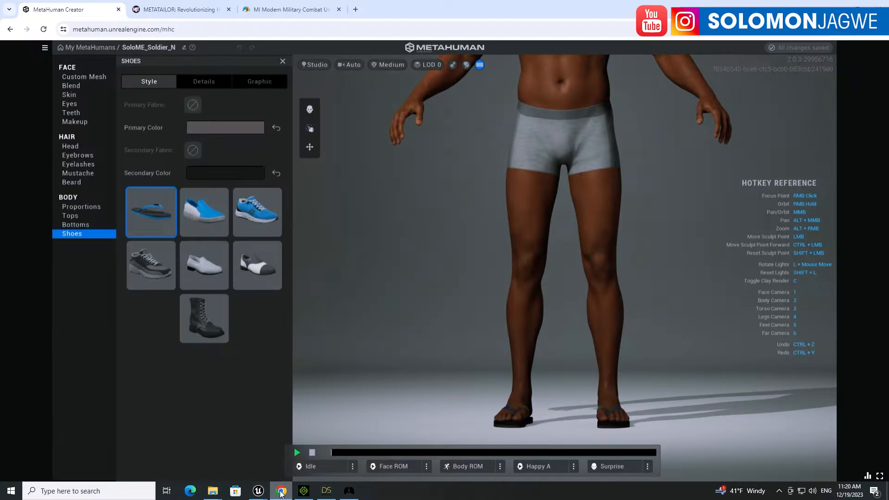
{"action": "scroll", "coordinate": [485, 182], "scroll_direction": "down", "scroll_amount": 4}
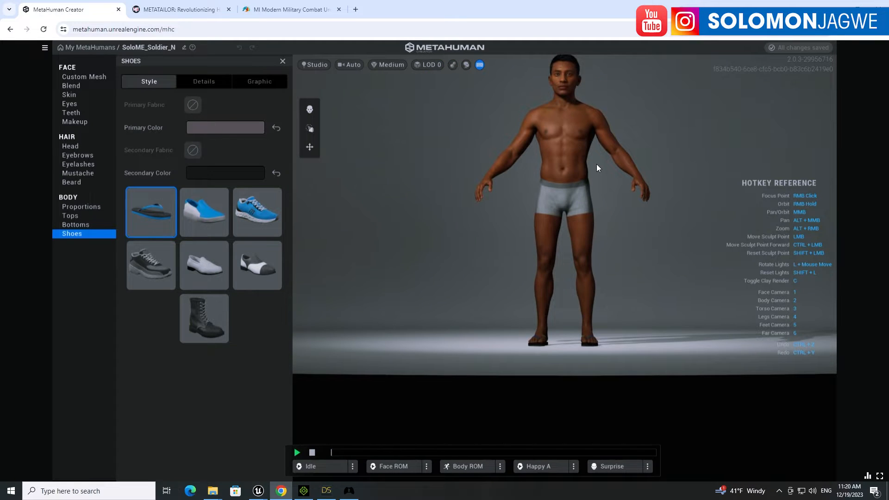
{"action": "scroll", "coordinate": [601, 157], "scroll_direction": "up", "scroll_amount": 3}
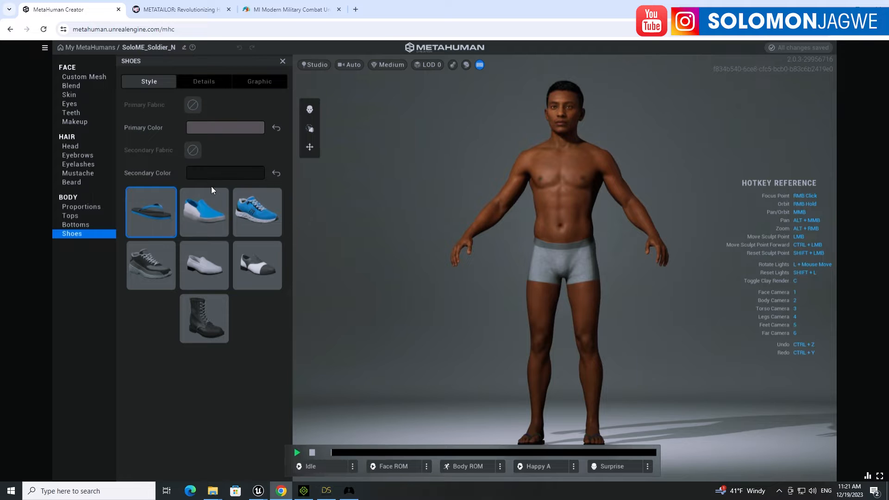
{"action": "left_click", "coordinate": [81, 225]}
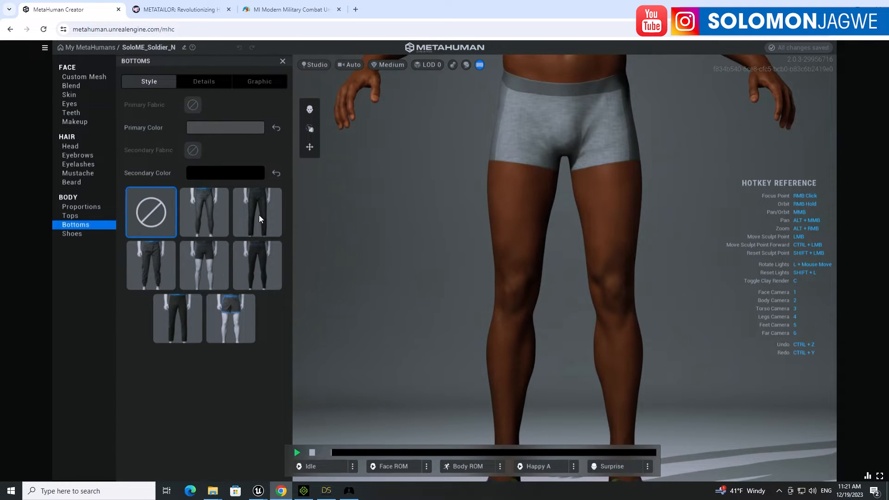
{"action": "left_click", "coordinate": [77, 207]}
{"action": "left_click", "coordinate": [76, 217]}
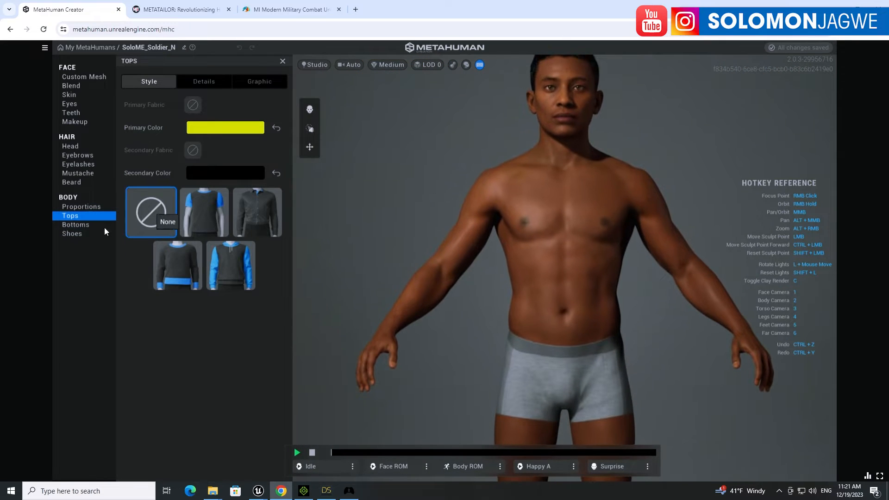
{"action": "left_click", "coordinate": [77, 233]}
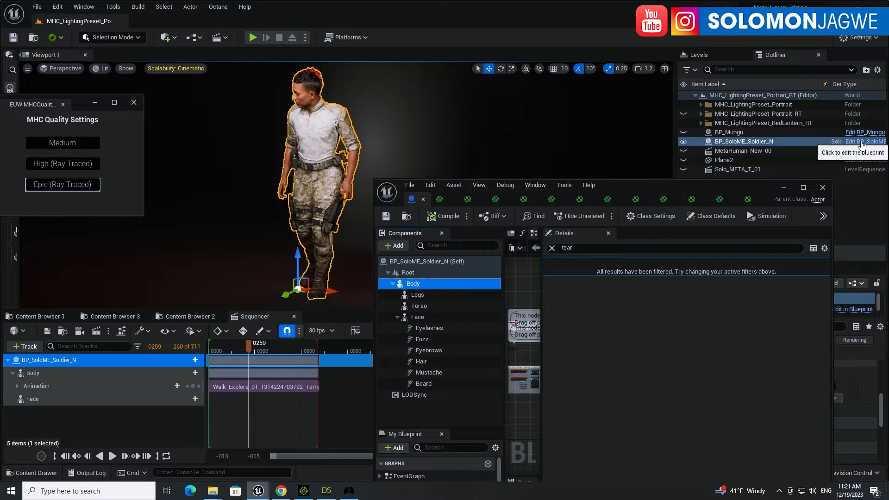
Back in Unreal Engine, show the Body component's unfiltered details, then minimize the blueprint with the sequence playhead at frame -024
{"action": "left_click", "coordinate": [417, 295]}
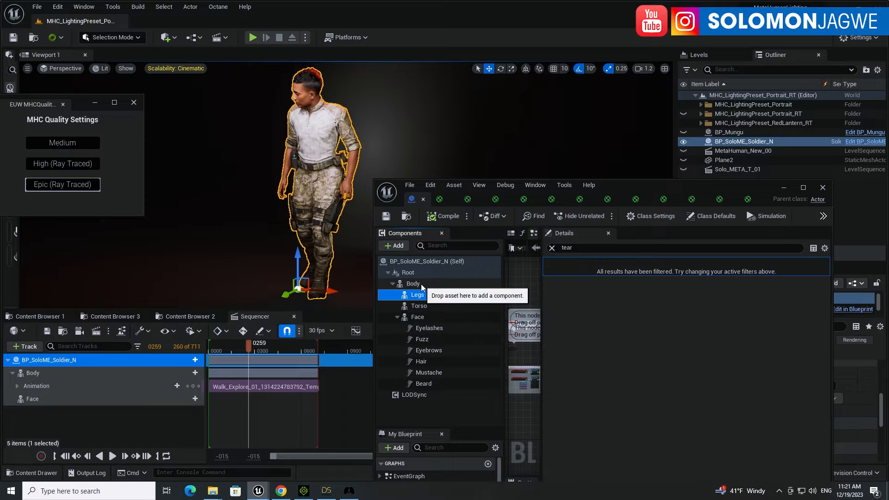
{"action": "left_click", "coordinate": [423, 284]}
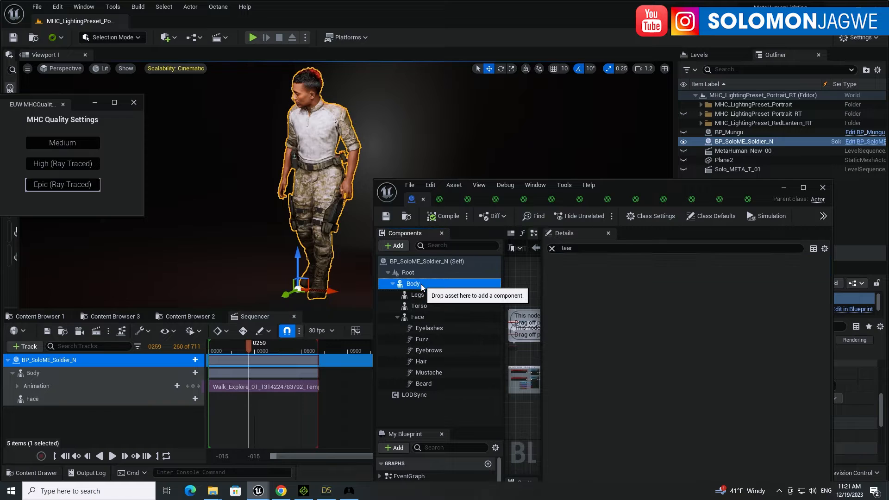
{"action": "left_click", "coordinate": [552, 248]}
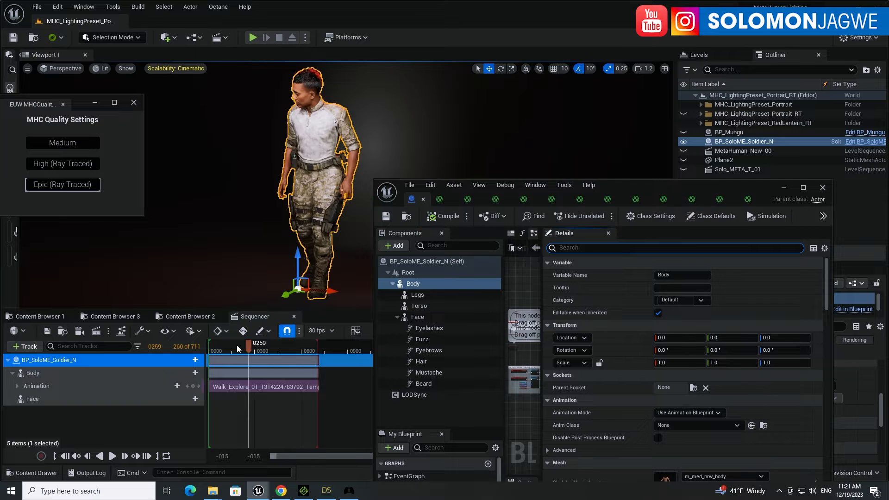
{"action": "left_click_drag", "start_coordinate": [237, 348], "coordinate": [205, 349]}
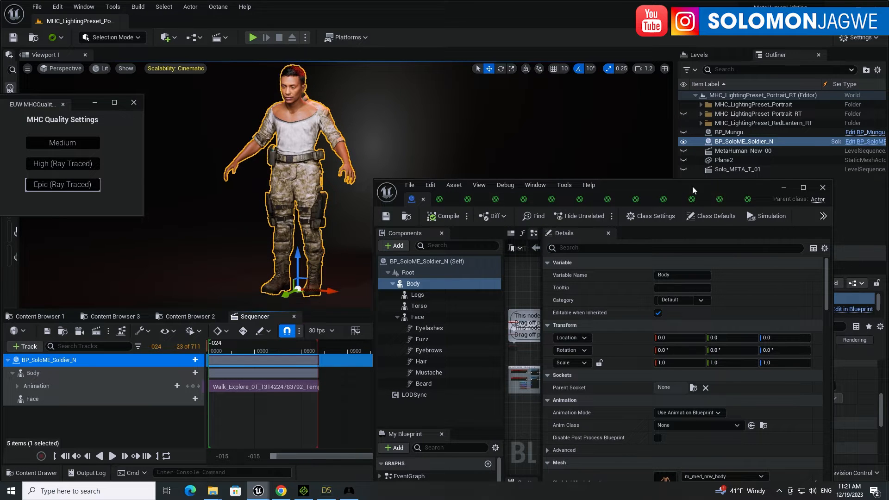
{"action": "left_click", "coordinate": [784, 188]}
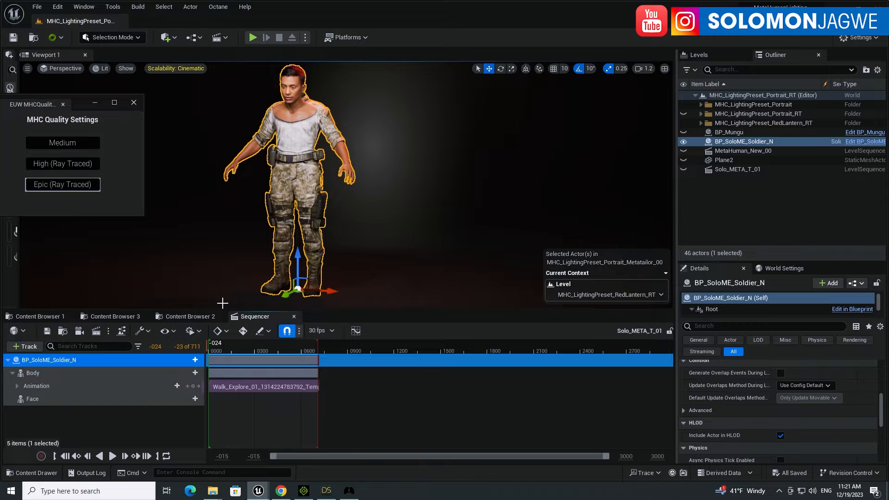
Place the BP_Mungu blueprint from the Content/MetaHumans/Mungu folder in the level beside the soldier
{"action": "left_click", "coordinate": [177, 316]}
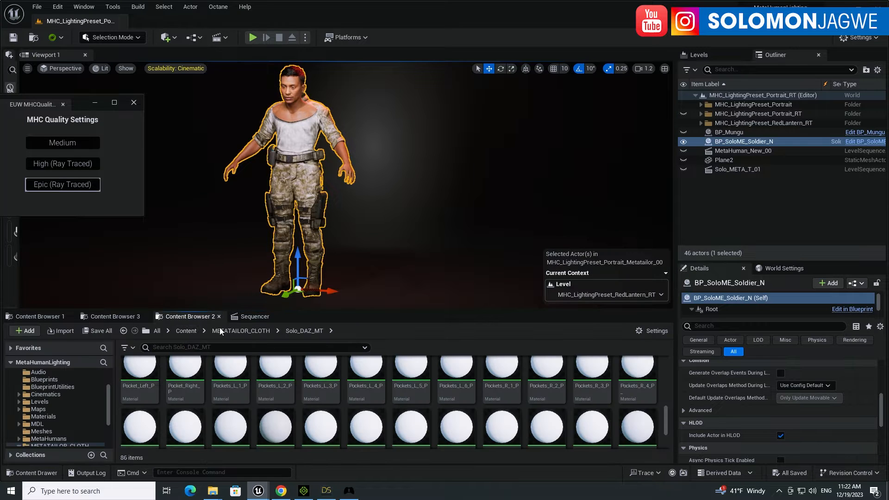
{"action": "left_click", "coordinate": [124, 316]}
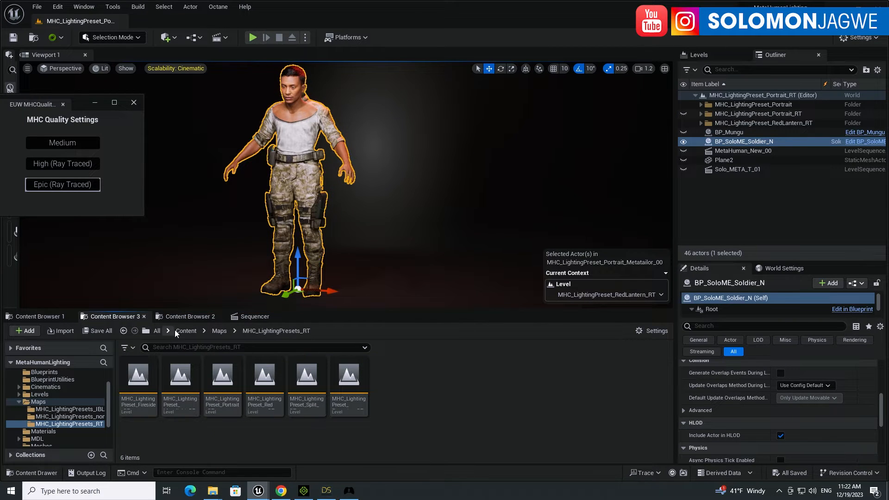
{"action": "left_click", "coordinate": [183, 331]}
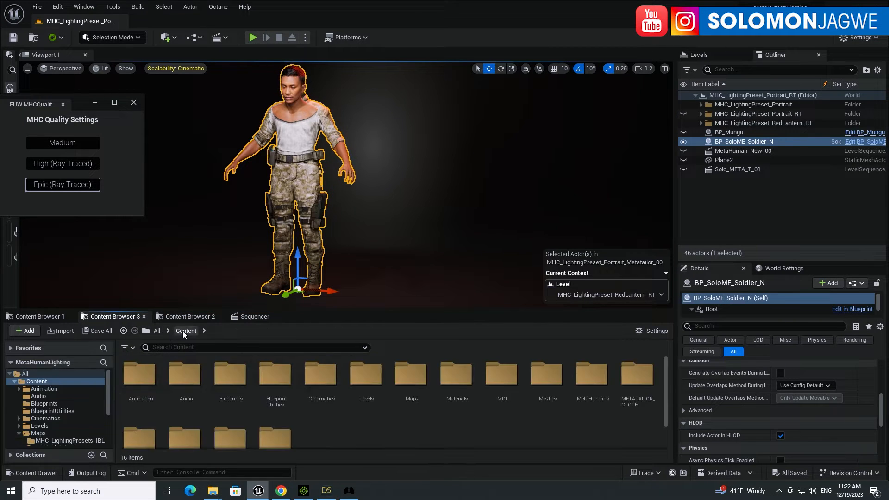
{"action": "double_click", "coordinate": [593, 375]}
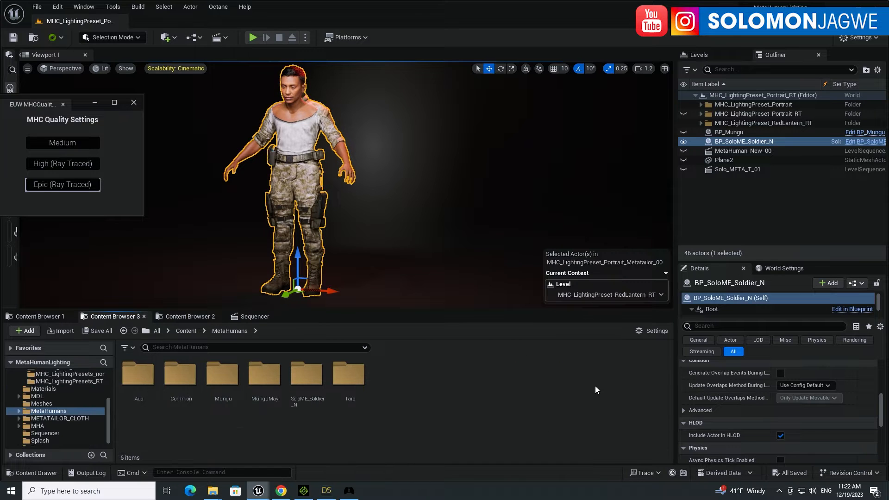
{"action": "double_click", "coordinate": [220, 376]}
{"action": "left_click", "coordinate": [475, 382]}
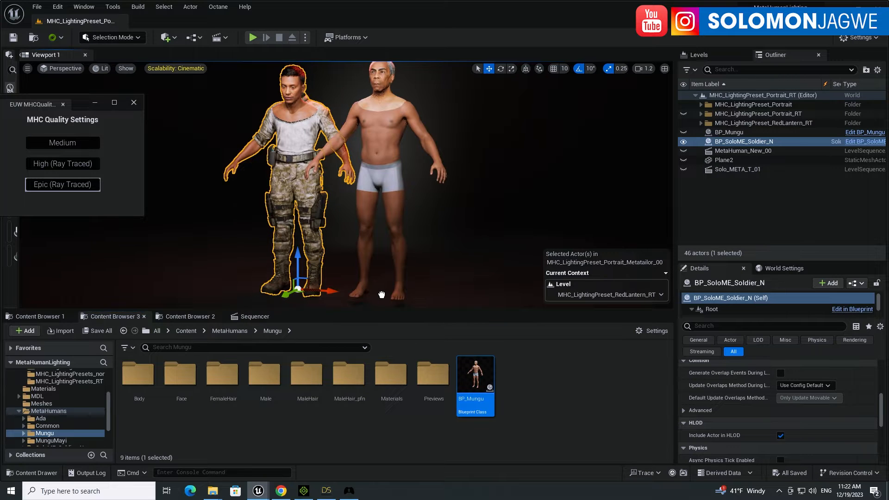
{"action": "left_click_drag", "start_coordinate": [381, 294], "coordinate": [381, 295]}
{"action": "left_click", "coordinate": [380, 295]}
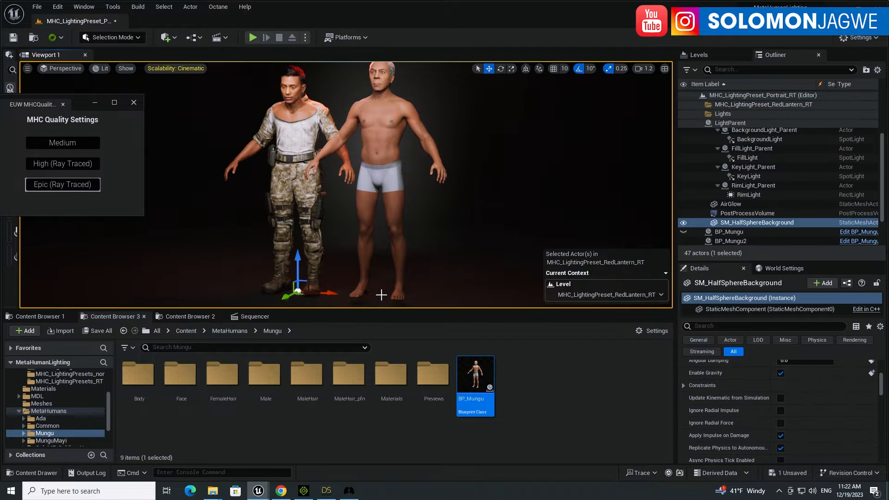
Select the newly placed Mungu character, lower him slightly, and shift him so he stands clear of the soldier
{"action": "left_click", "coordinate": [385, 163]}
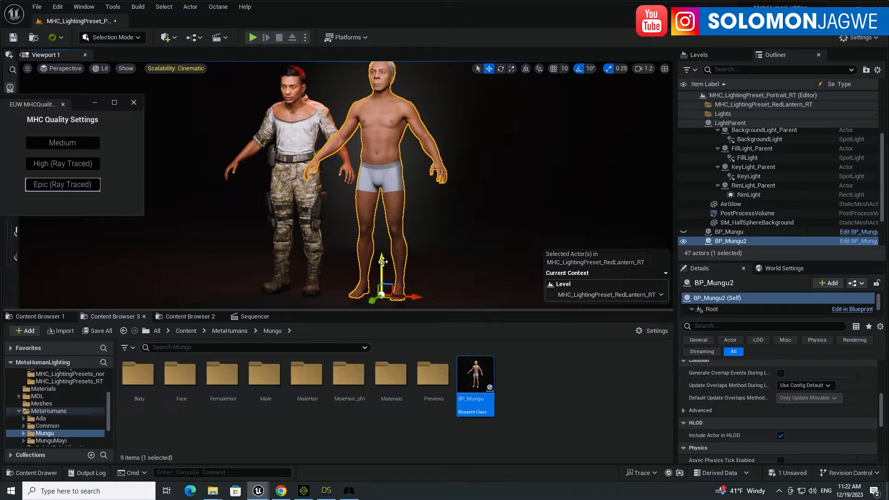
{"action": "left_click_drag", "start_coordinate": [382, 260], "coordinate": [382, 272]}
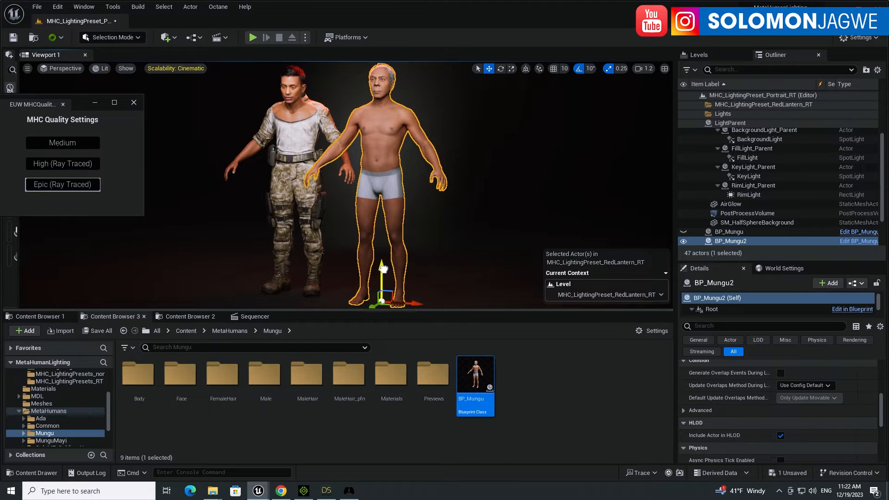
{"action": "left_click_drag", "start_coordinate": [373, 304], "coordinate": [396, 291]}
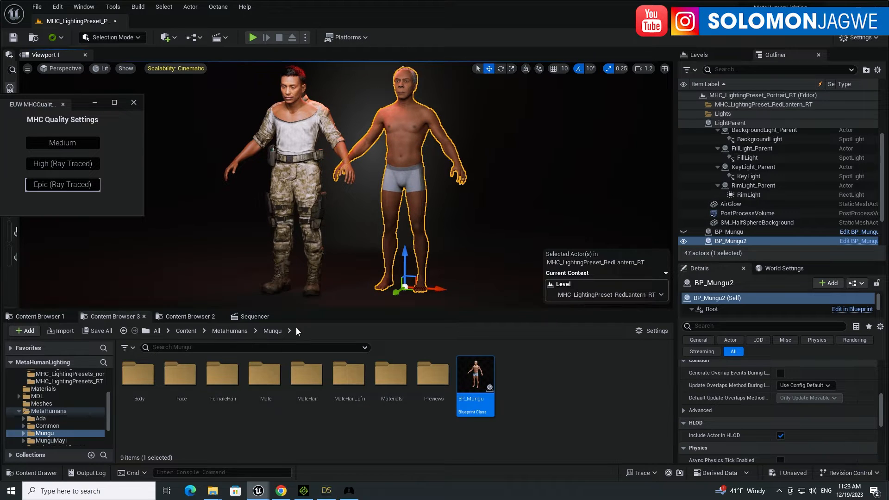
Scrub the soldier's sequence to frame 92 and delete the Walk_Explore_01 animation from his Body track
{"action": "left_click", "coordinate": [255, 316]}
{"action": "left_click", "coordinate": [250, 343]}
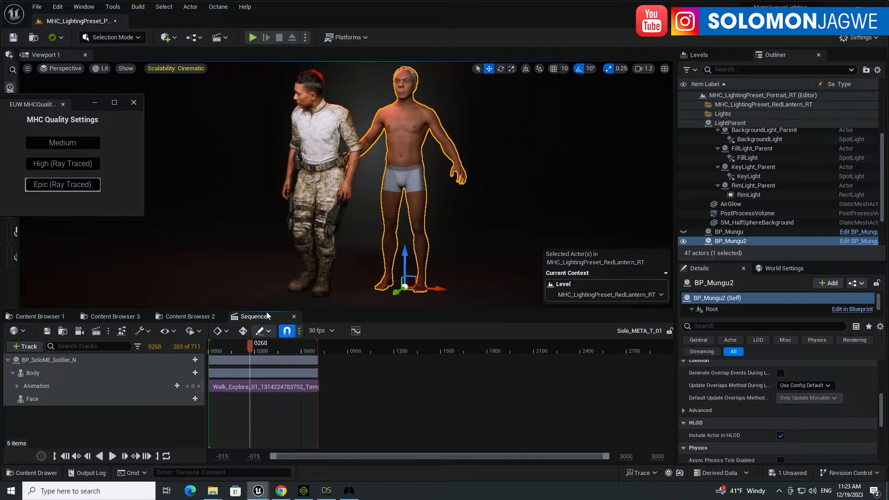
{"action": "left_click_drag", "start_coordinate": [254, 349], "coordinate": [227, 354]}
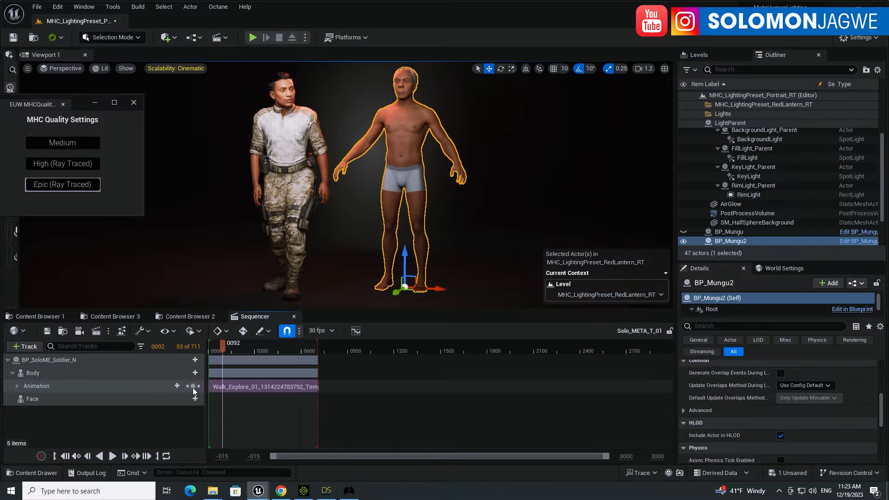
{"action": "left_click", "coordinate": [218, 386]}
{"action": "key", "text": "Delete"}
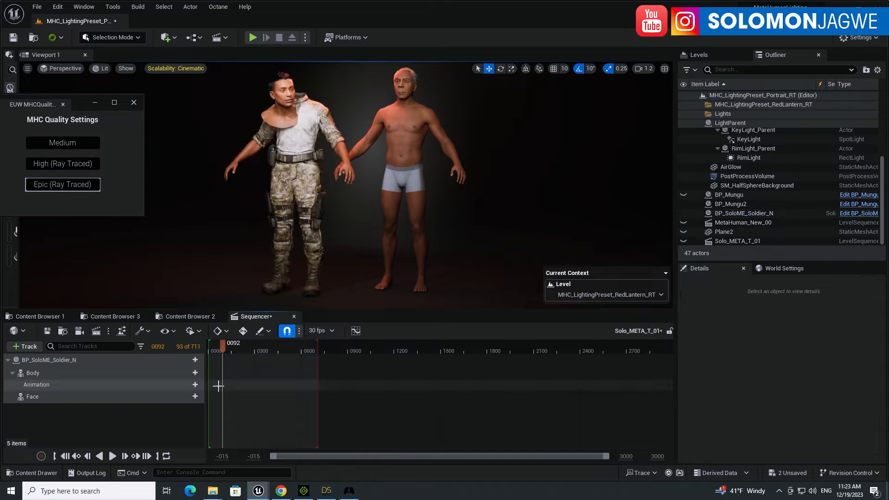
Rewind the sequence to frame 0 and close the Sequencer, returning to the assets in the Mungu folder
{"action": "left_click", "coordinate": [65, 456]}
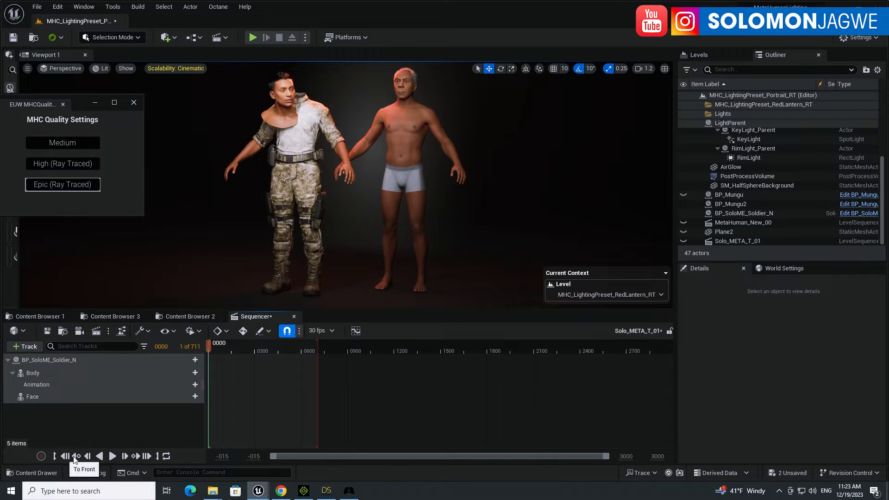
{"action": "left_click", "coordinate": [293, 317]}
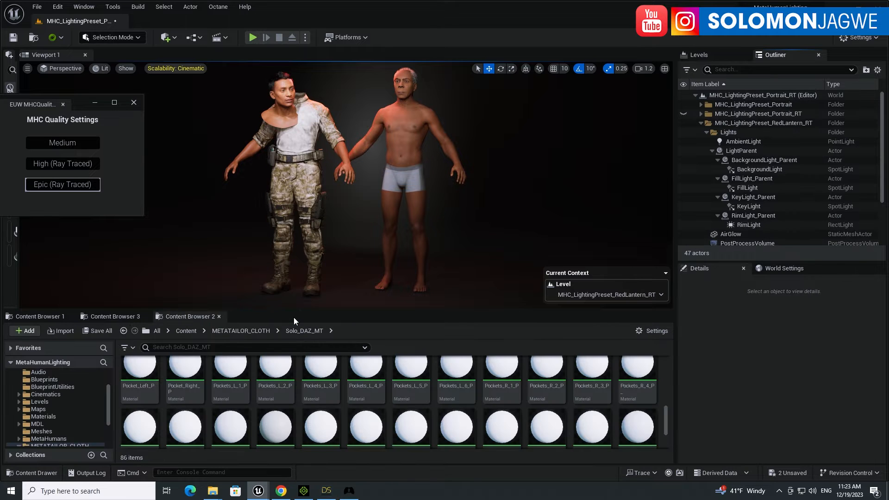
{"action": "left_click", "coordinate": [110, 318]}
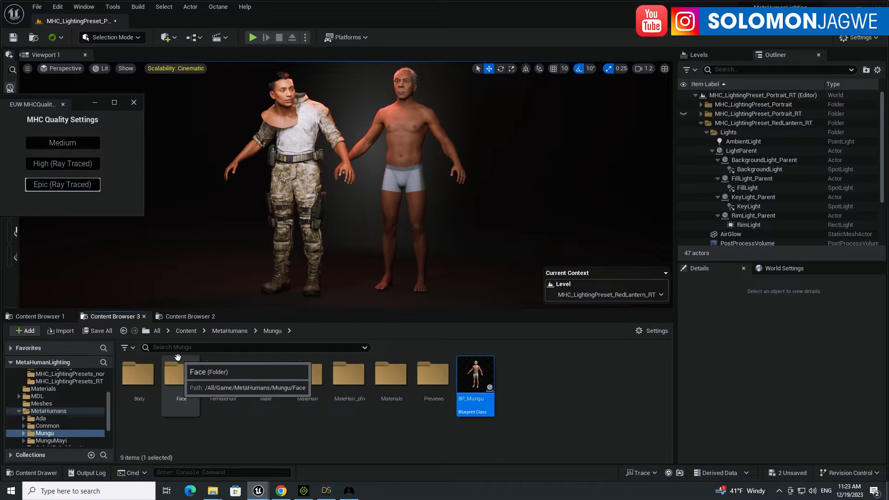
Save the current level and open MHC_LightingPreset_Portrait_Metatailor_00 from the Maps folder without saving the Solo_META_T_01 sequence
{"action": "left_click", "coordinate": [13, 40]}
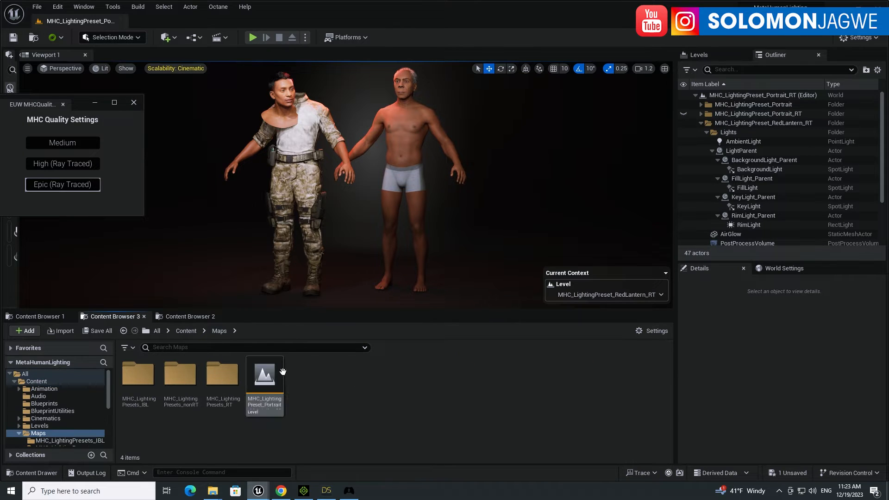
{"action": "double_click", "coordinate": [264, 374]}
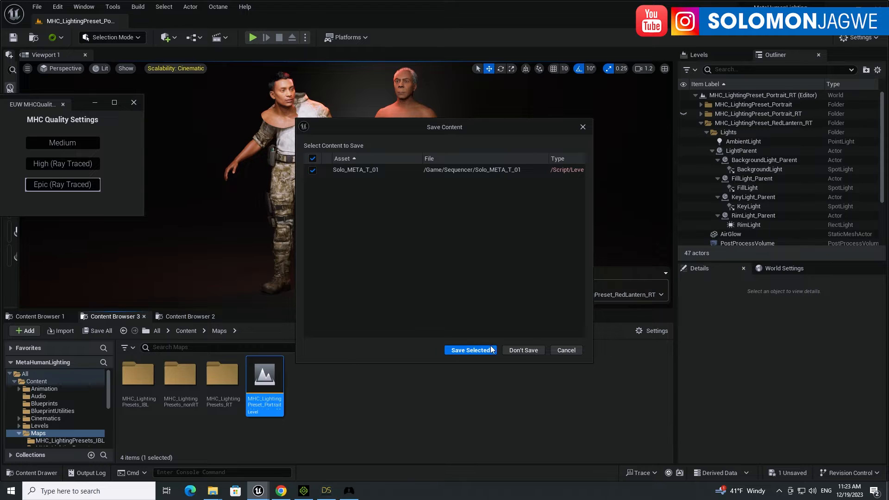
{"action": "left_click", "coordinate": [514, 351]}
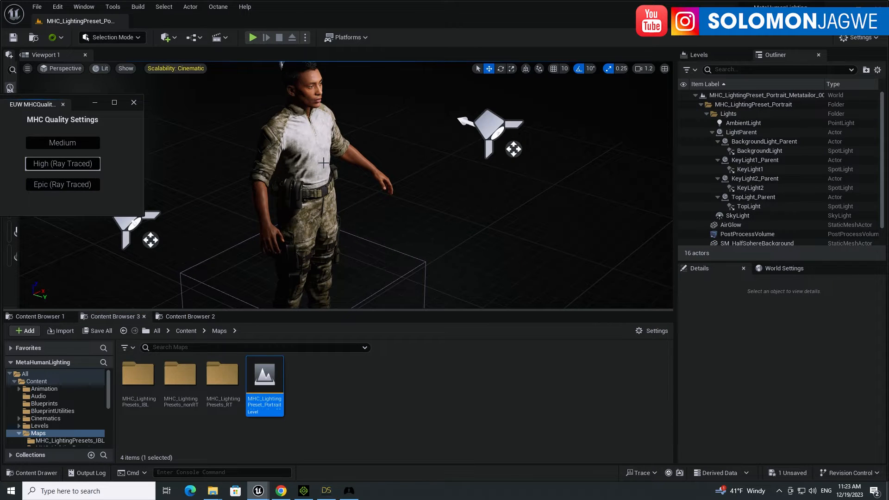
Select the uniformed soldier in the level and inspect him from the front
{"action": "left_click", "coordinate": [323, 163]}
{"action": "left_click_drag", "start_coordinate": [323, 162], "coordinate": [185, 151], "text": "alt"}
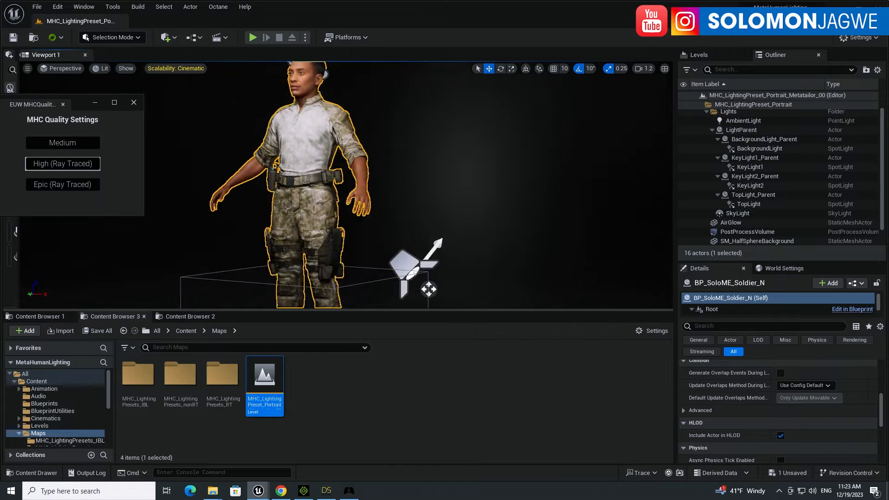
{"action": "left_click_drag", "start_coordinate": [324, 208], "coordinate": [398, 232], "text": "alt"}
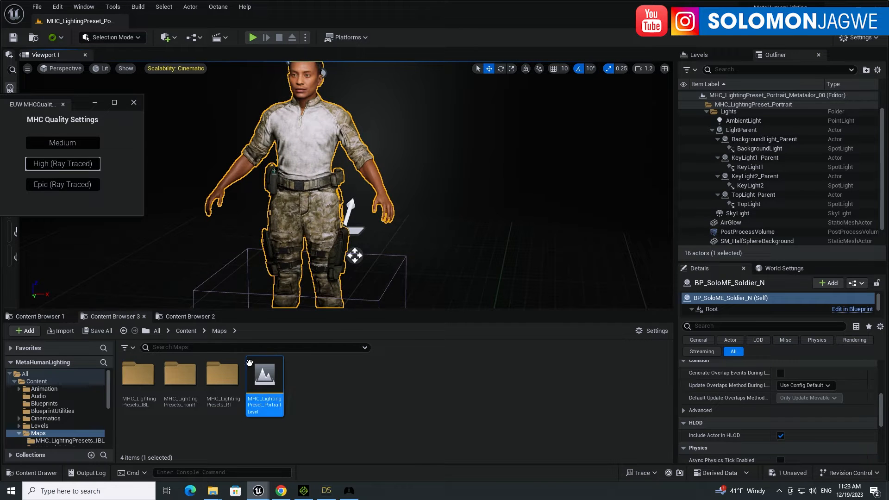
Place the BP_Mungu blueprint from Content/MetaHumans/Mungu in the Metatailor level next to the uniformed soldier
{"action": "left_click", "coordinate": [187, 316]}
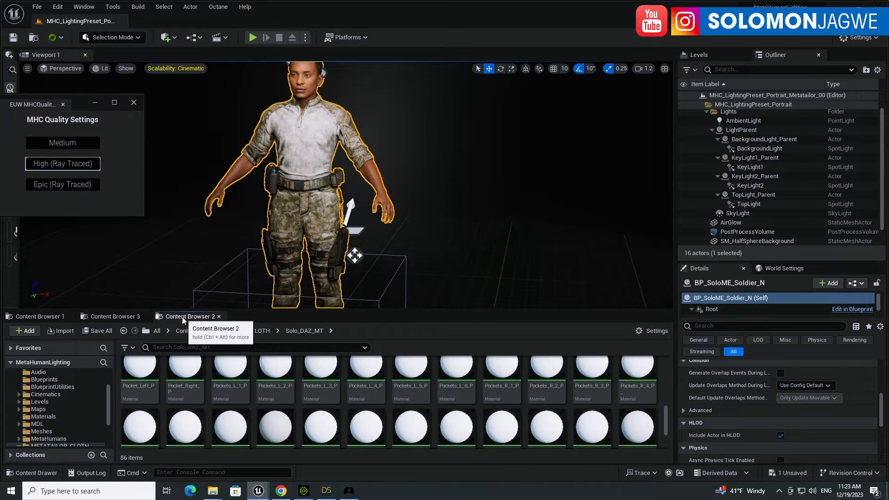
{"action": "left_click", "coordinate": [188, 332]}
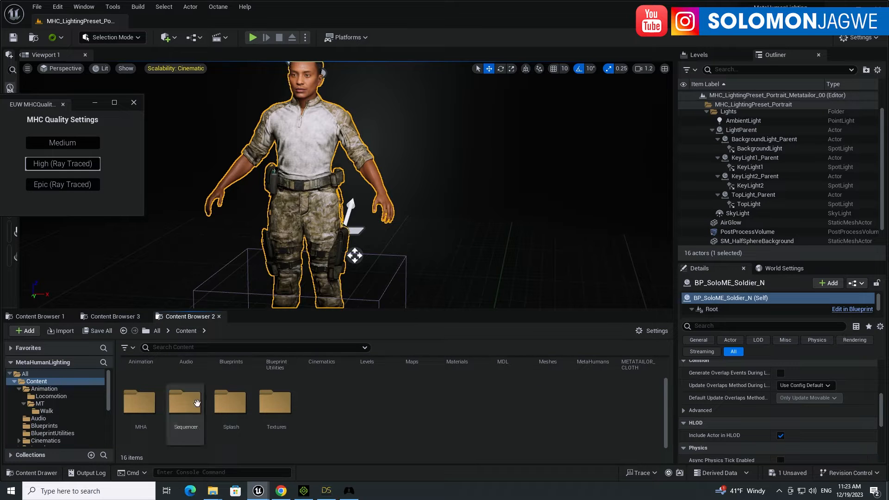
{"action": "left_click", "coordinate": [157, 330]}
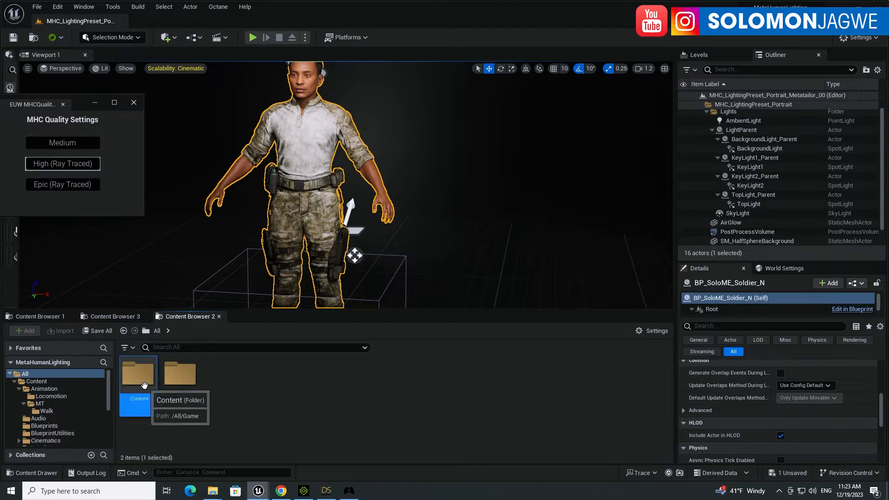
{"action": "double_click", "coordinate": [138, 375]}
{"action": "double_click", "coordinate": [592, 374]}
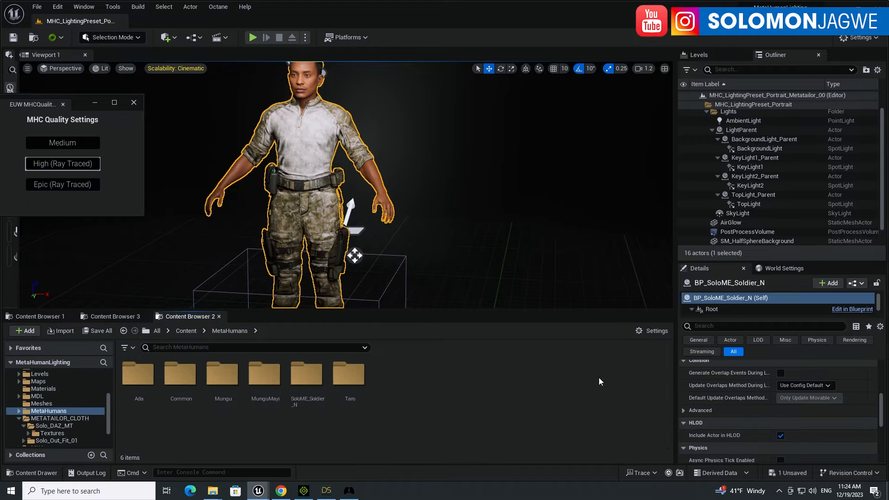
{"action": "double_click", "coordinate": [222, 375]}
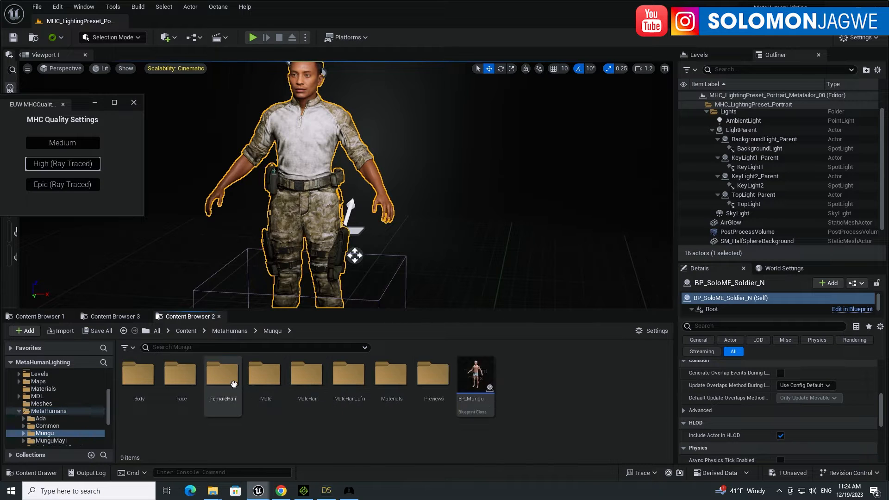
{"action": "left_click_drag", "start_coordinate": [475, 375], "coordinate": [441, 297]}
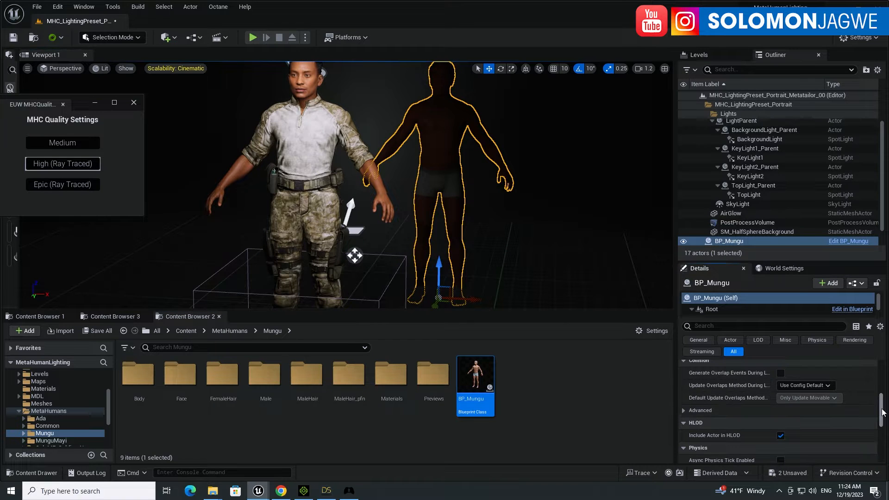
Reset the placed Mungu's location to the origin and move him along X to about 109.88, beside the soldier
{"action": "scroll", "coordinate": [874, 398], "scroll_direction": "up", "scroll_amount": 5}
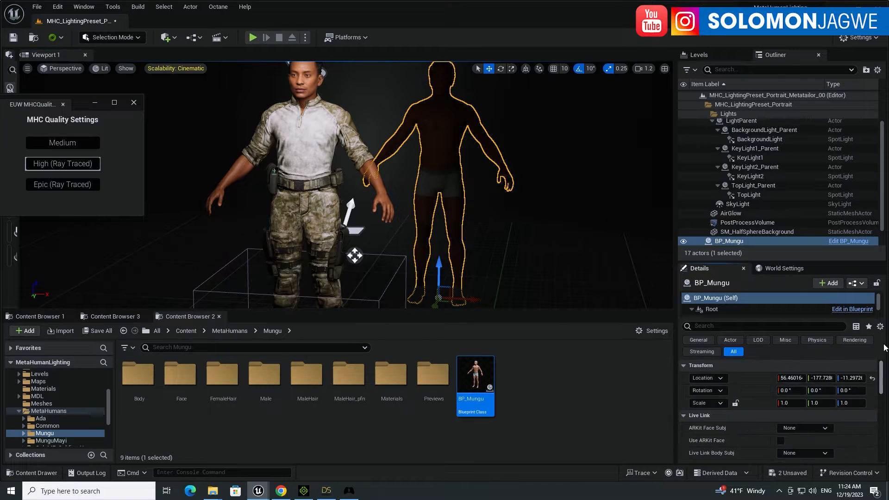
{"action": "left_click", "coordinate": [872, 379]}
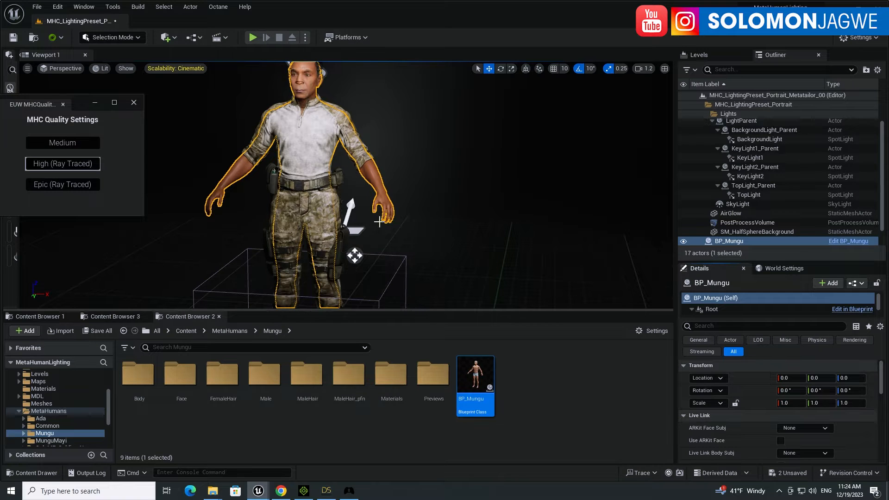
{"action": "middle_click_drag", "start_coordinate": [433, 212], "coordinate": [398, 111]}
{"action": "left_click_drag", "start_coordinate": [309, 258], "coordinate": [504, 272]}
{"action": "middle_click_drag", "start_coordinate": [514, 261], "coordinate": [459, 349]}
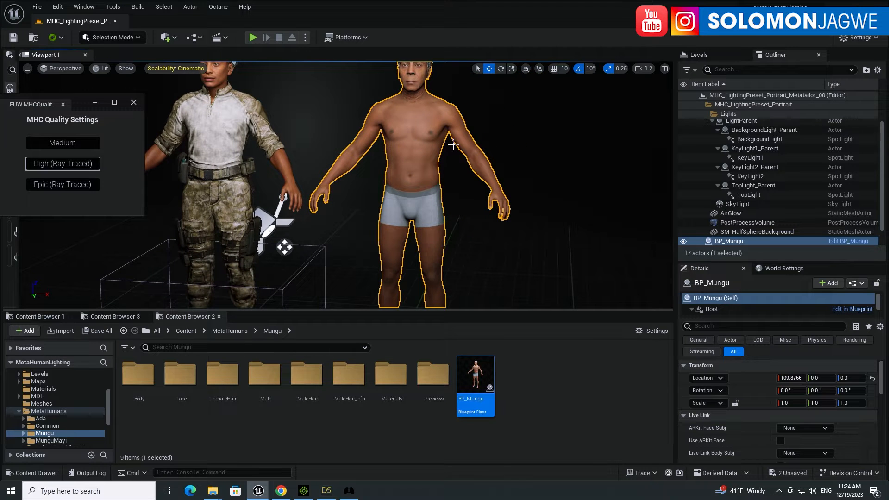
{"action": "middle_click_drag", "start_coordinate": [452, 144], "coordinate": [457, 185]}
Search the Editor Preferences for "orbi" to check the orbit camera around selection option, and orbit around Mungu
{"action": "left_click", "coordinate": [58, 7]}
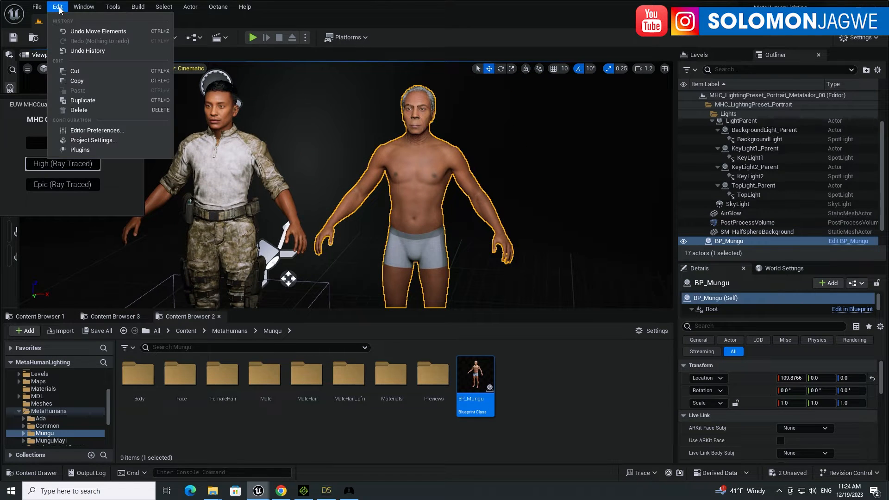
{"action": "left_click", "coordinate": [84, 131]}
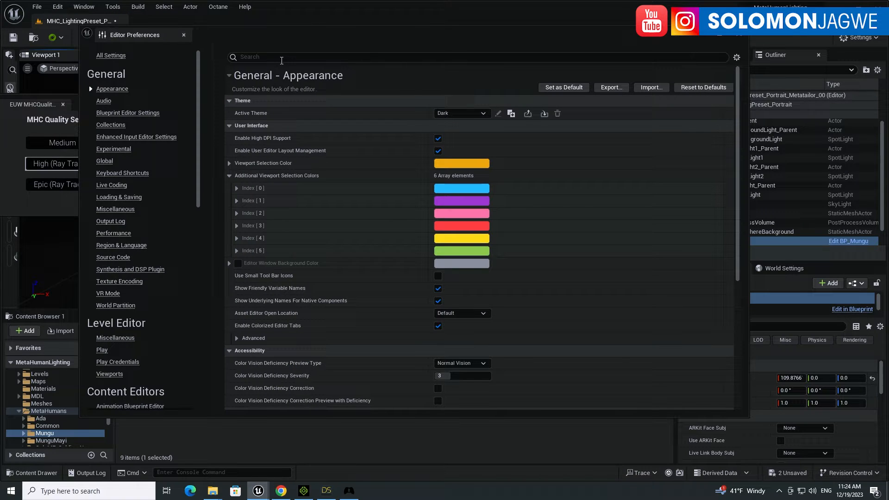
{"action": "left_click", "coordinate": [280, 58]}
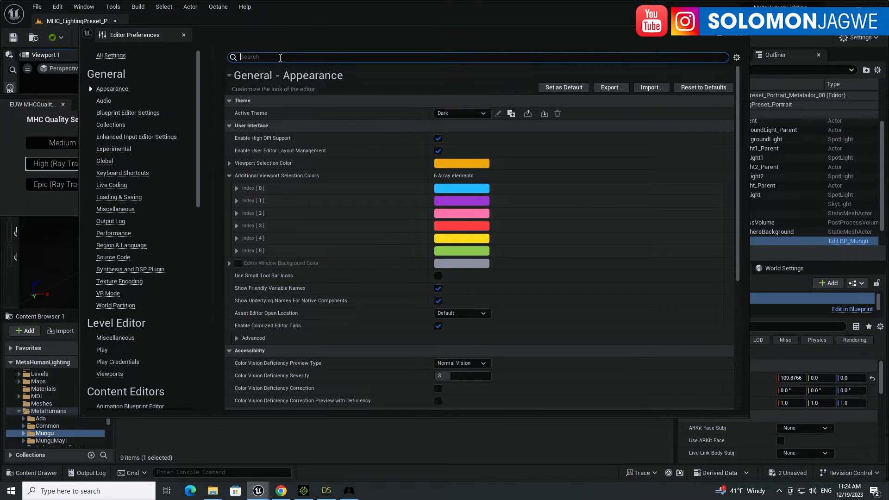
{"action": "type", "text": "orbi"}
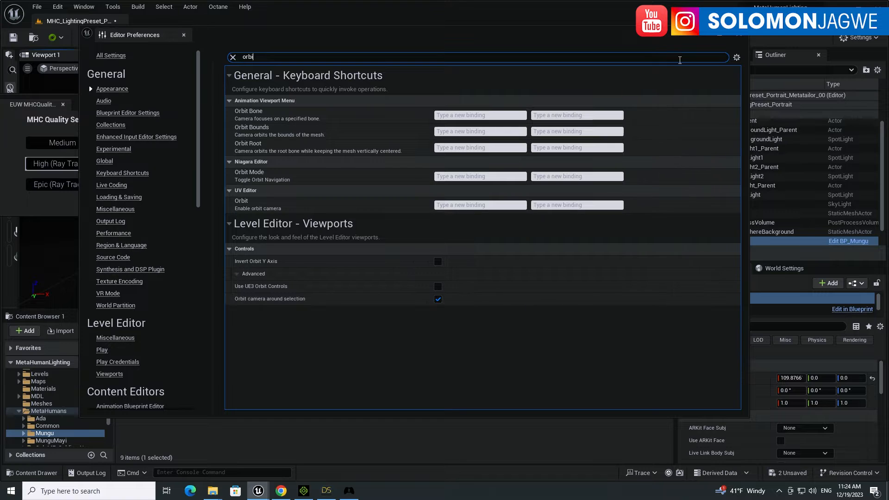
{"action": "left_click", "coordinate": [737, 36]}
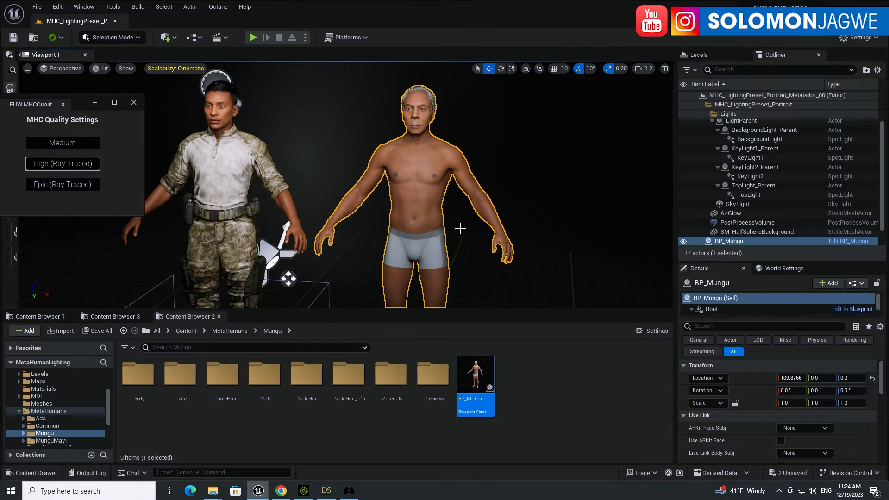
{"action": "mouse_move", "coordinate": [436, 229]}
{"action": "left_mouse_down", "text": "alt"}
{"action": "mouse_move", "coordinate": [296, 232]}
{"action": "mouse_move", "coordinate": [437, 229]}
{"action": "mouse_move", "coordinate": [423, 224]}
{"action": "left_mouse_up", "text": "alt"}
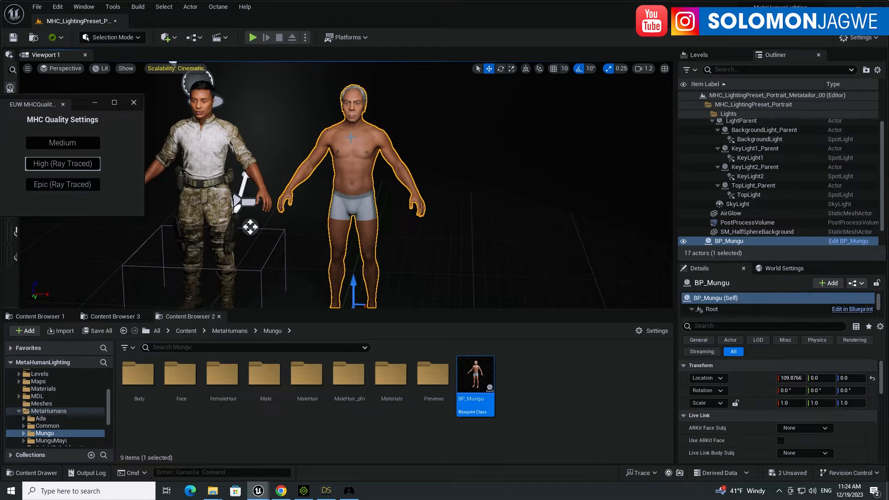
Switch to the browser to view the whole SoloME_Soldier_N body in MetaHuman Creator and METATAILOR's plans and pricing, and return to Unreal Engine
{"action": "left_click", "coordinate": [282, 492]}
{"action": "scroll", "coordinate": [459, 181], "scroll_direction": "down", "scroll_amount": 5}
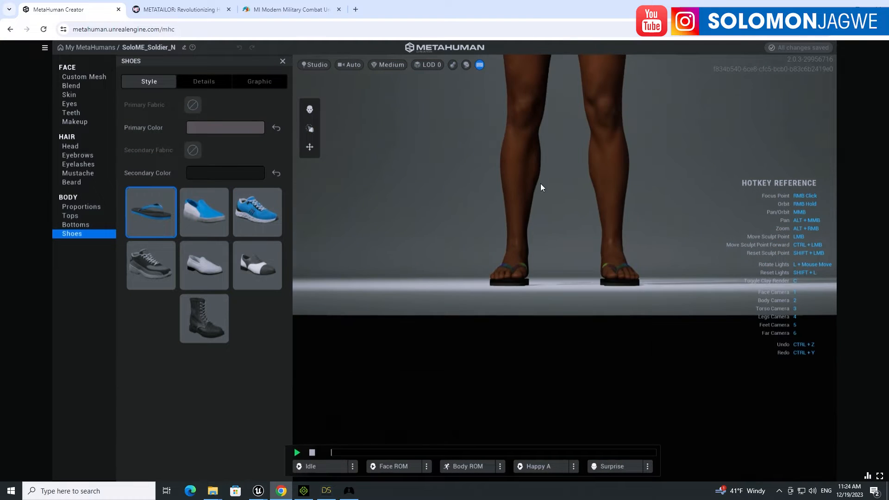
{"action": "scroll", "coordinate": [546, 227], "scroll_direction": "down", "scroll_amount": 5}
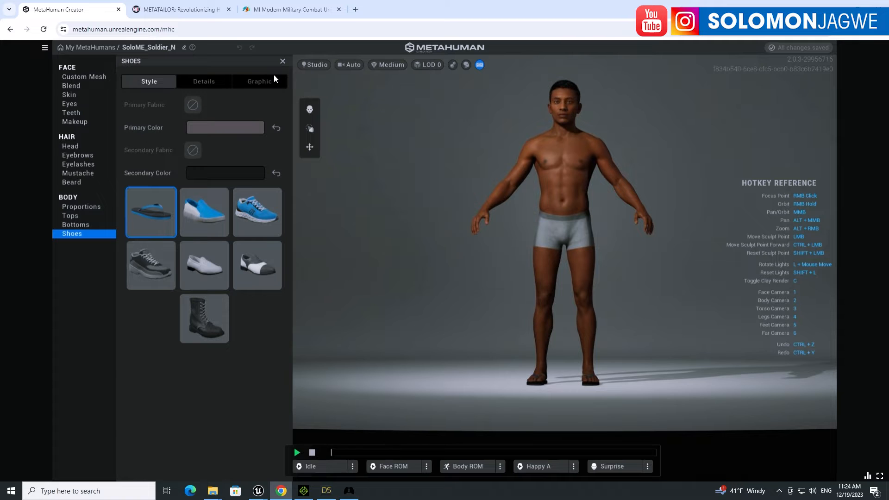
{"action": "left_click", "coordinate": [199, 11]}
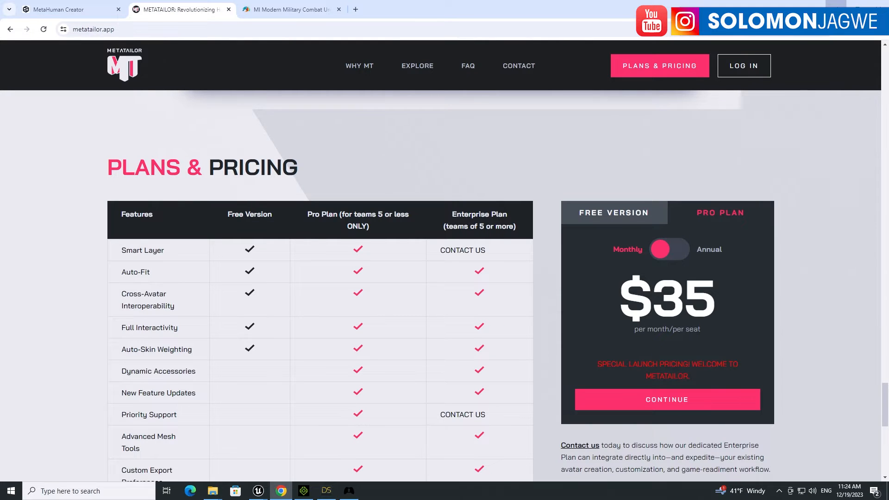
{"action": "left_click", "coordinate": [258, 491]}
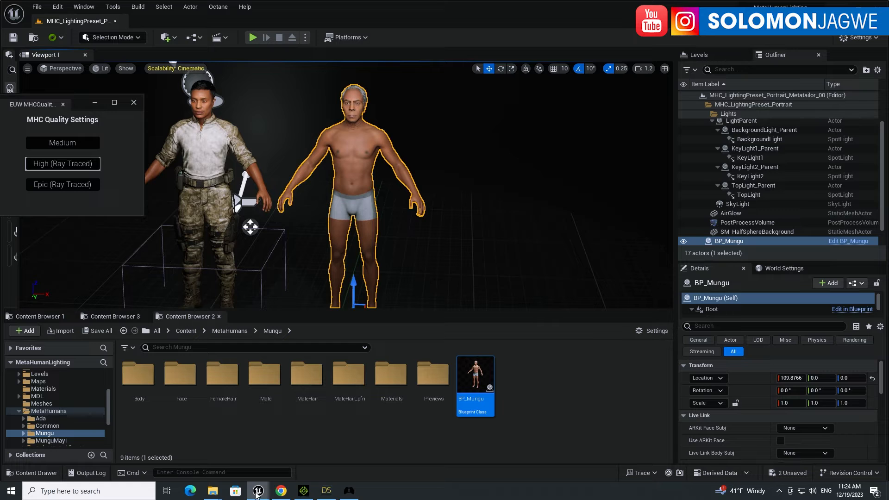
Launch METATAILOR and create a new project named "Daz clothing"
{"action": "left_click", "coordinate": [349, 491]}
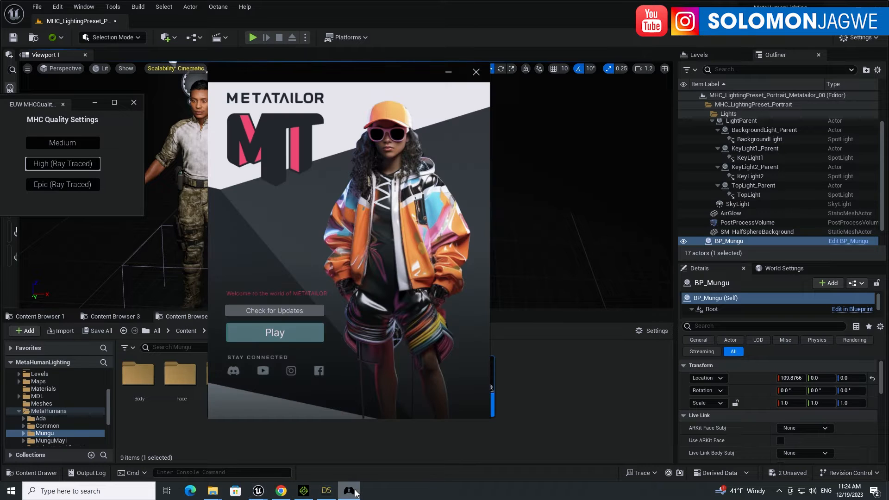
{"action": "left_click", "coordinate": [283, 333]}
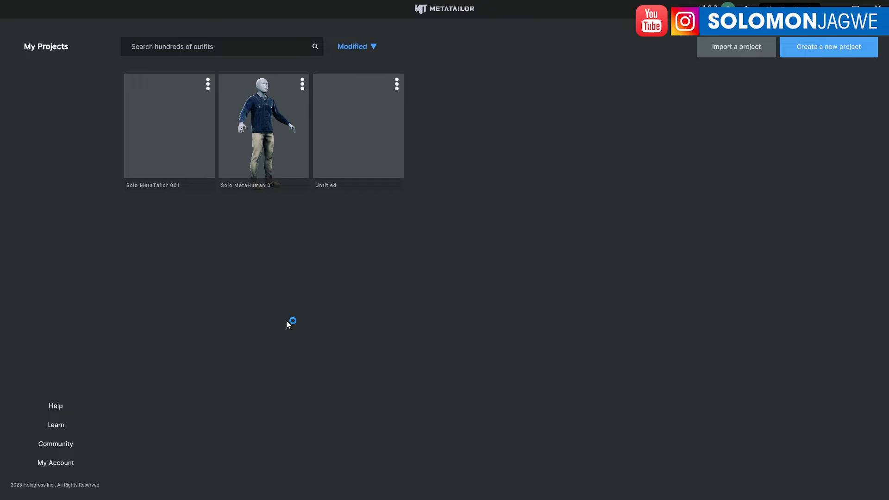
{"action": "left_click", "coordinate": [815, 49]}
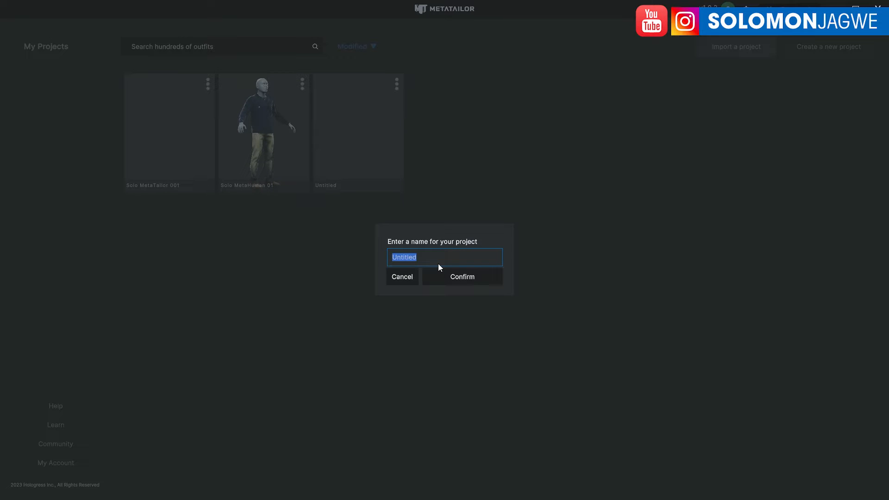
{"action": "type", "text": "Daz clothing"}
{"action": "key", "text": "Return"}
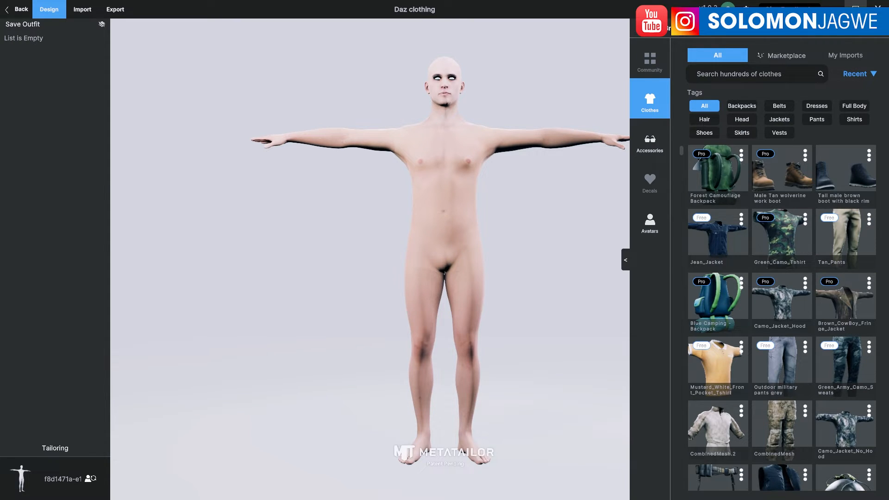
Return to Unreal Engine and set up an FBX export of the selected Mungu as Mungu_01 in E:\WORK\2023\LAB\MetaTailor\FBX\Mungu
{"action": "left_click", "coordinate": [856, 8]}
{"action": "left_click", "coordinate": [391, 21]}
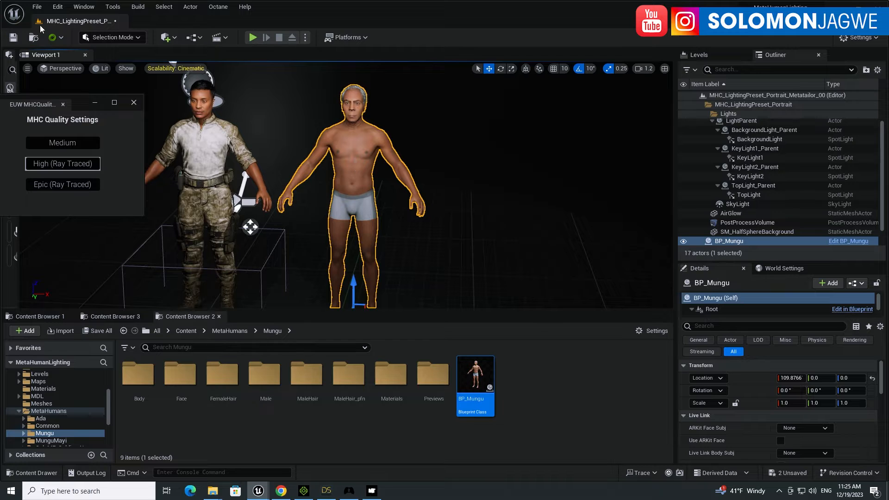
{"action": "left_click", "coordinate": [37, 7]}
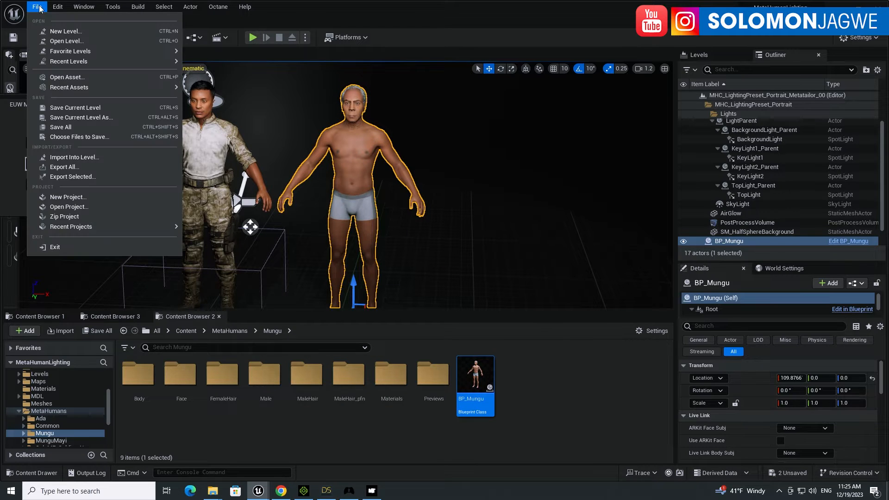
{"action": "left_click", "coordinate": [76, 176]}
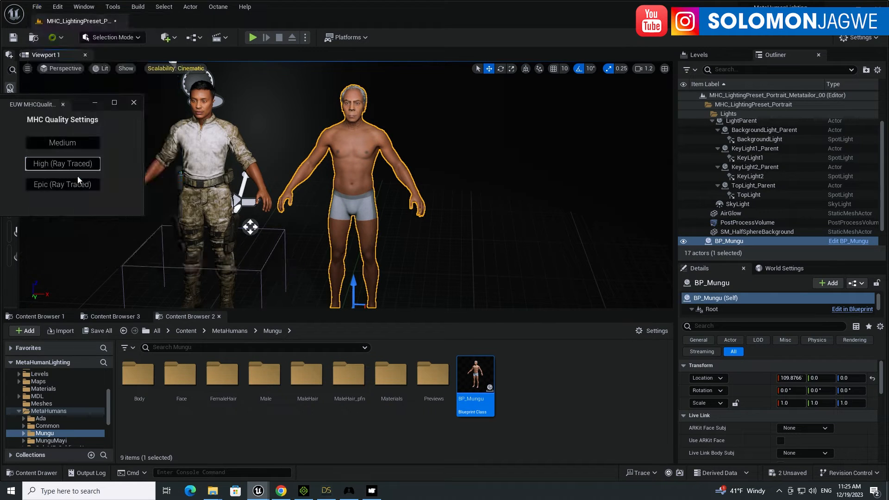
{"action": "left_click", "coordinate": [301, 23]}
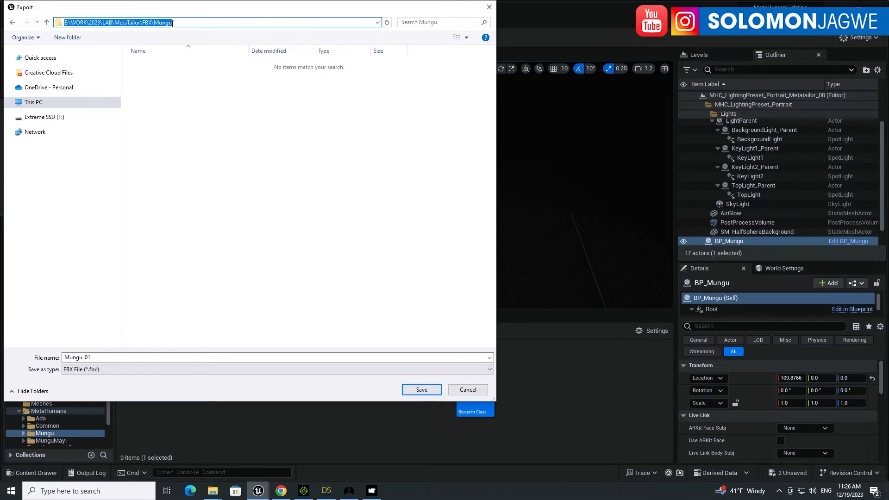
Copy the export folder's path and save the FBX as Mungu_01 in E:\WORK\2023\LAB\MetaTailor\FBX\Mungu
{"action": "double_click", "coordinate": [101, 357]}
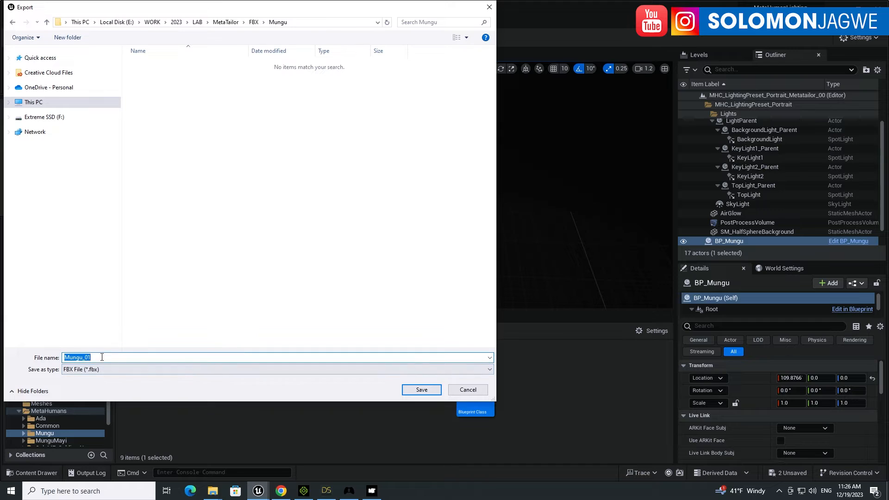
{"action": "left_click", "coordinate": [86, 357]}
{"action": "left_click_drag", "start_coordinate": [159, 358], "coordinate": [51, 355]}
{"action": "right_click", "coordinate": [79, 357]}
{"action": "left_click", "coordinate": [35, 260]}
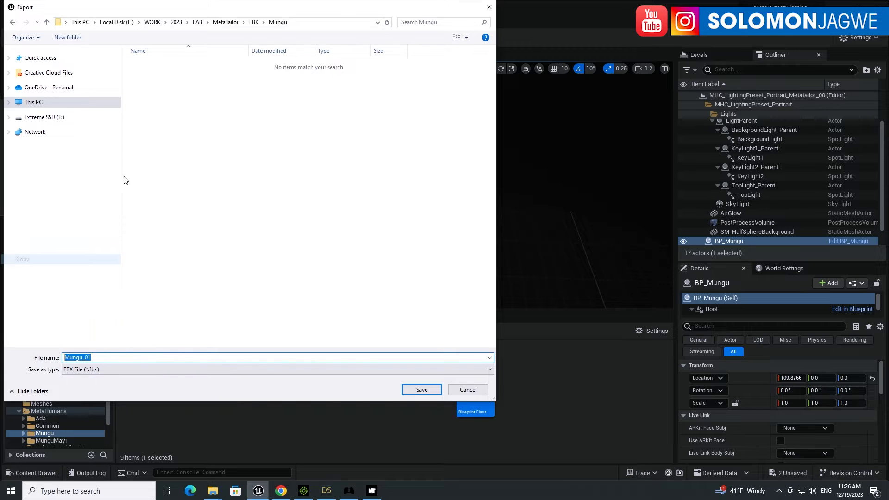
{"action": "left_click", "coordinate": [297, 23]}
{"action": "right_click", "coordinate": [164, 21]}
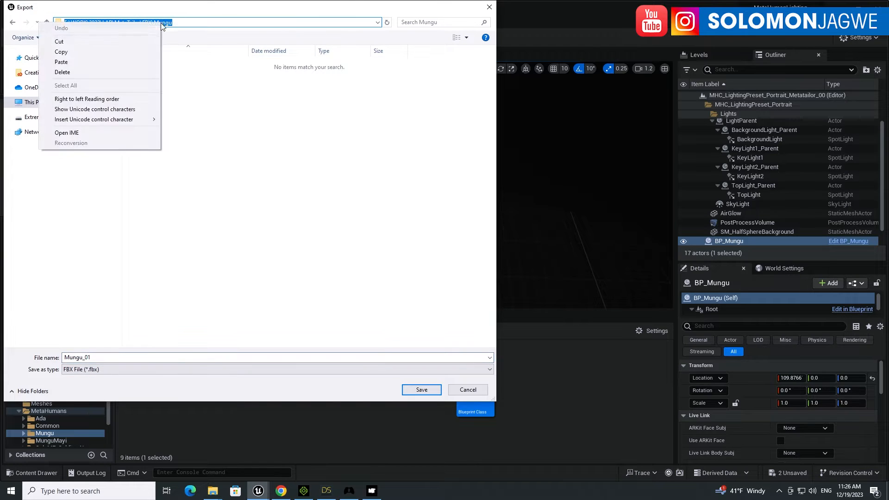
{"action": "left_click", "coordinate": [59, 52]}
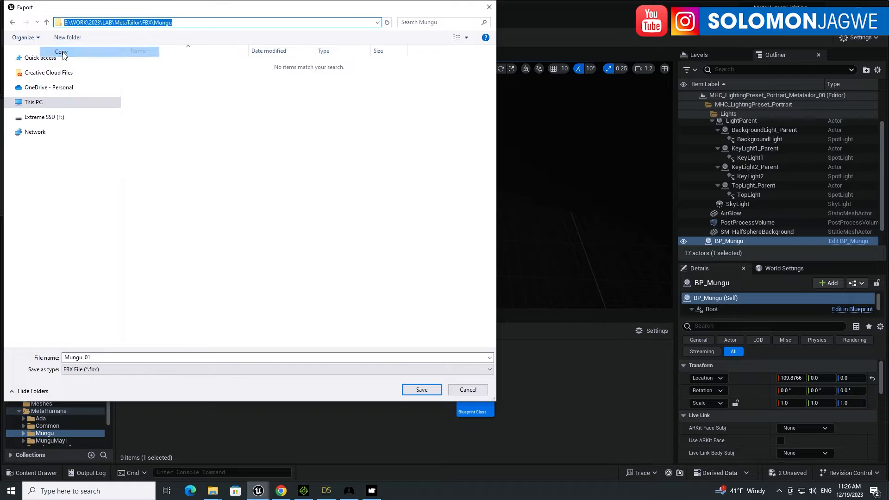
{"action": "left_click", "coordinate": [422, 390]}
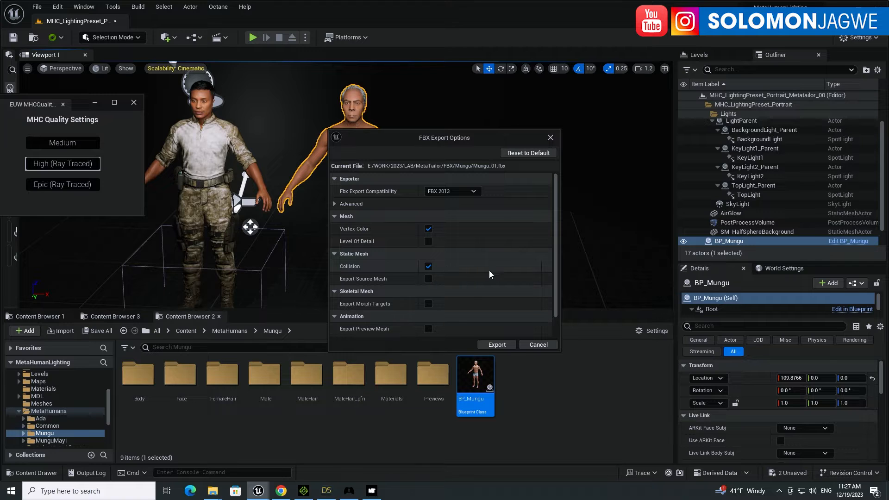
Review all the FBX export options and export Mungu with FBX 2013 compatibility, keeping Export Morph Targets off
{"action": "scroll", "coordinate": [546, 276], "scroll_direction": "down", "scroll_amount": 1}
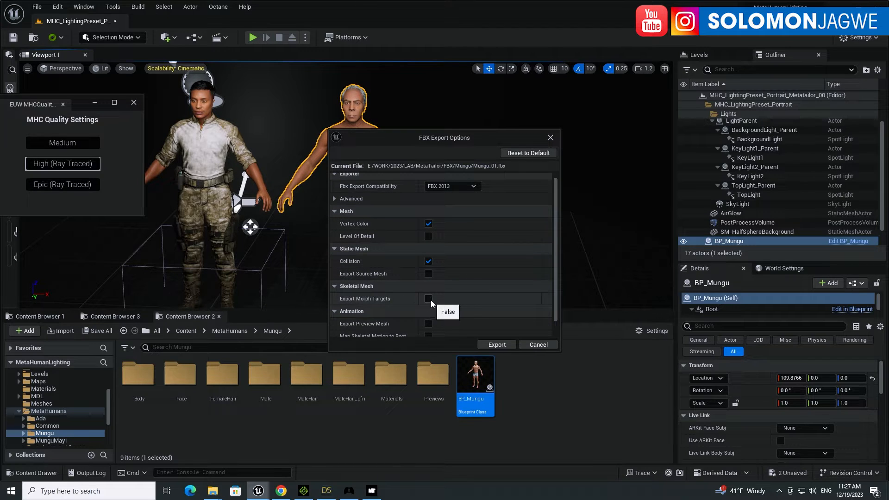
{"action": "mouse_move", "coordinate": [556, 277]}
{"action": "left_mouse_down"}
{"action": "mouse_move", "coordinate": [557, 297]}
{"action": "mouse_move", "coordinate": [559, 260]}
{"action": "left_mouse_up"}
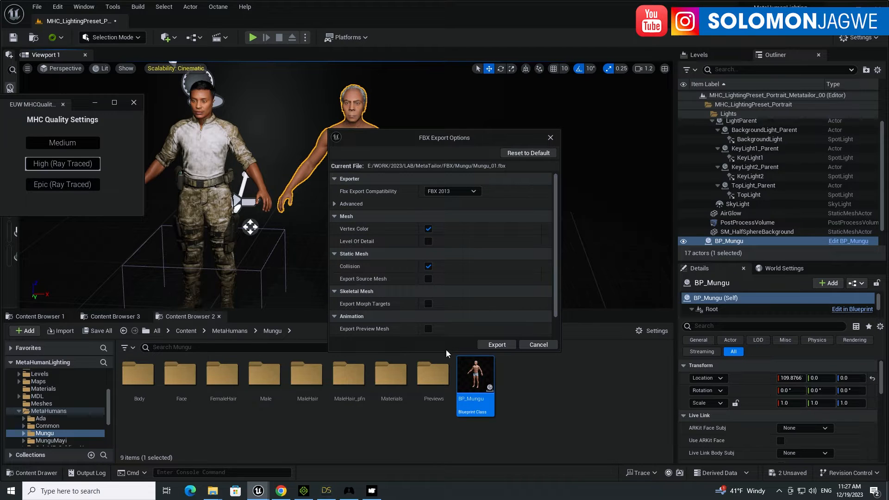
{"action": "left_click_drag", "start_coordinate": [443, 351], "coordinate": [439, 424]}
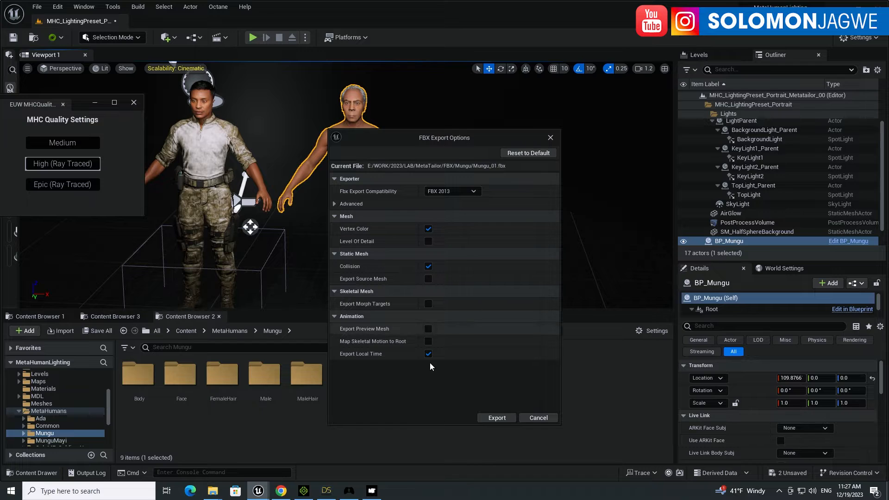
{"action": "left_click", "coordinate": [496, 418]}
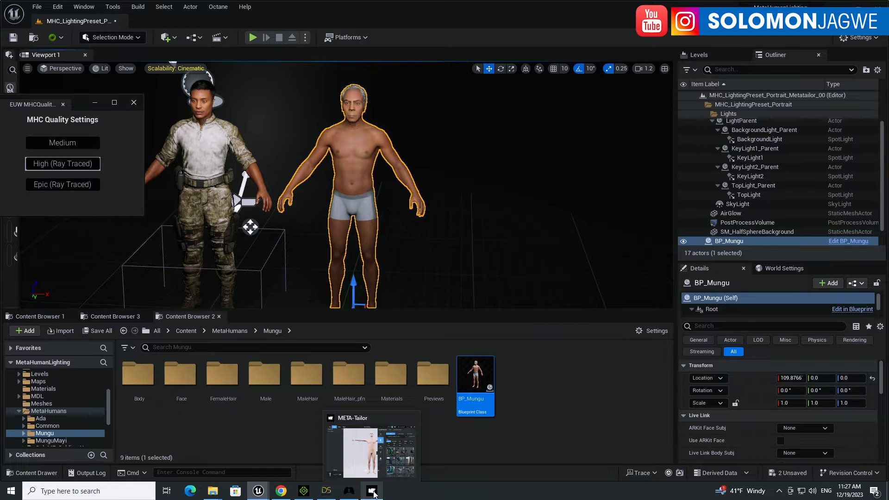
Switch to METATAILOR, maximize its window and show the available avatars
{"action": "left_click", "coordinate": [372, 492]}
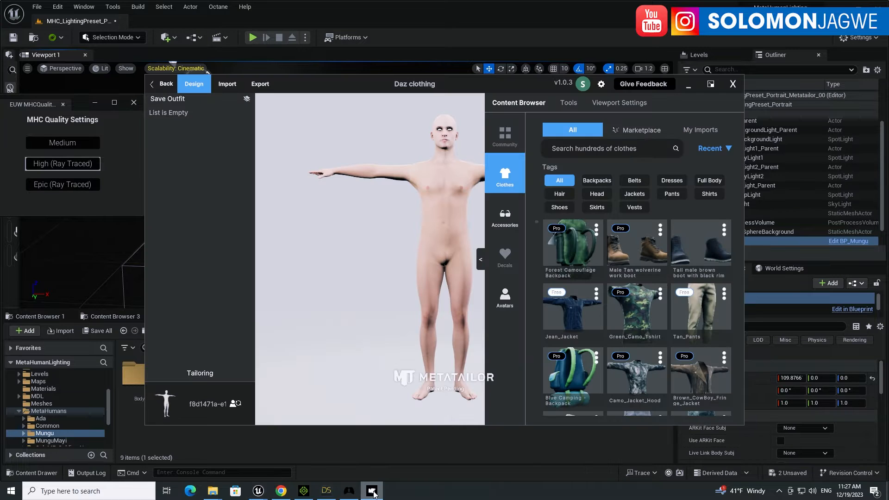
{"action": "left_click", "coordinate": [711, 85]}
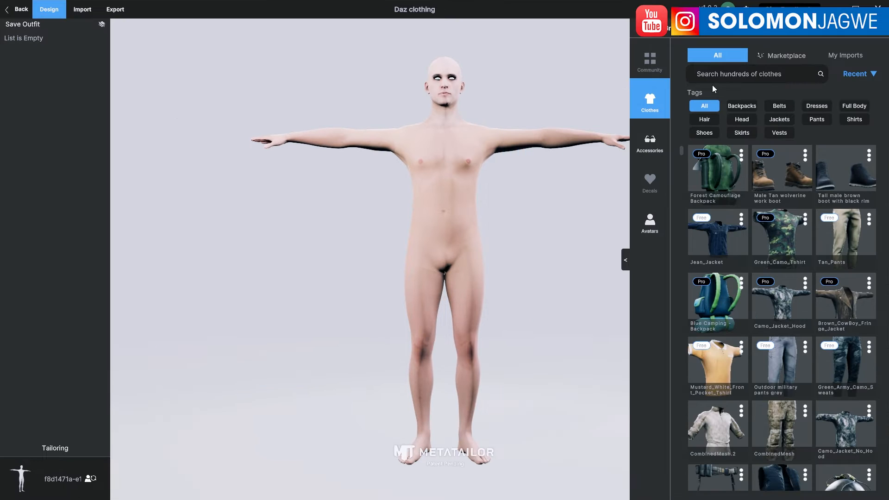
{"action": "left_click", "coordinate": [649, 226]}
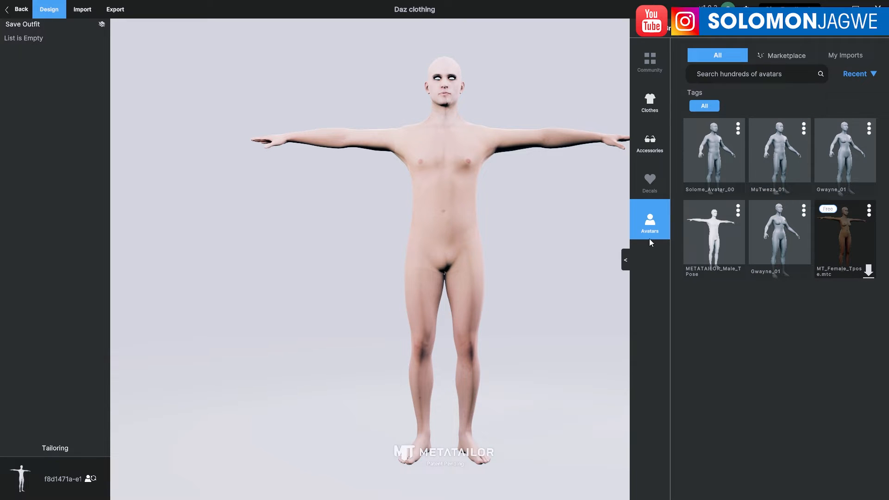
Import Mungu_01.fbx from E:\WORK\2023\LAB\MetaTailor\FBX\Mungu as an avatar
{"action": "left_click", "coordinate": [87, 12]}
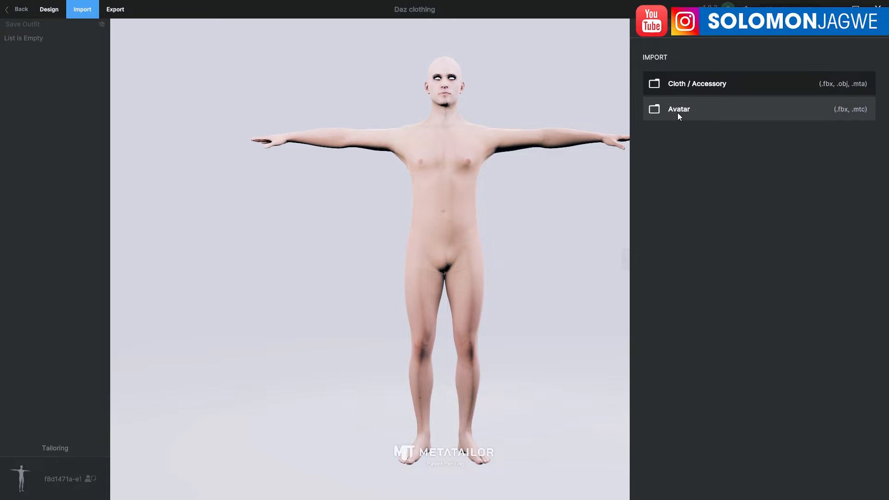
{"action": "left_click", "coordinate": [677, 112]}
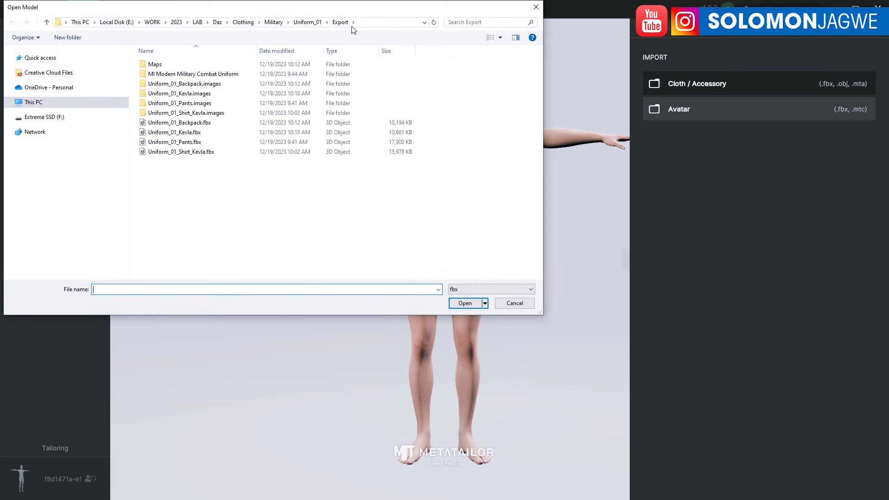
{"action": "left_click", "coordinate": [376, 22]}
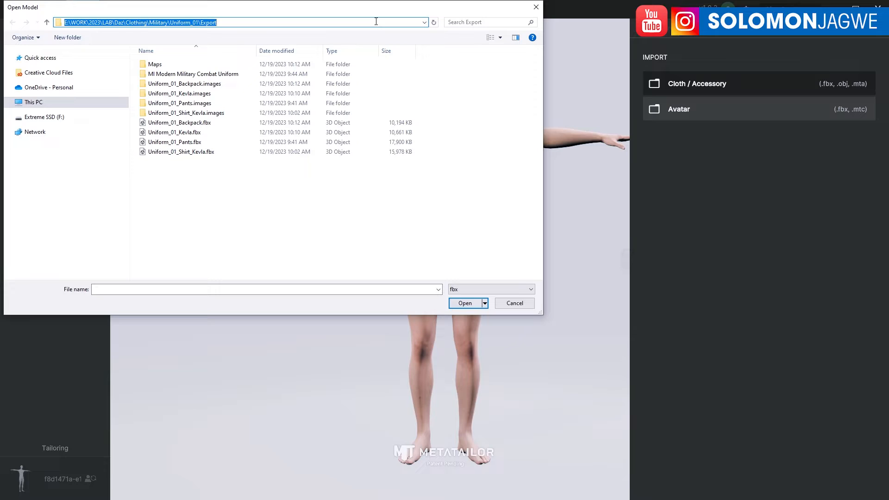
{"action": "type", "text": "E:\\WORK\\2023\\LAB\\MetaTailor\\FBX\\Mungu"}
{"action": "key", "text": "Return"}
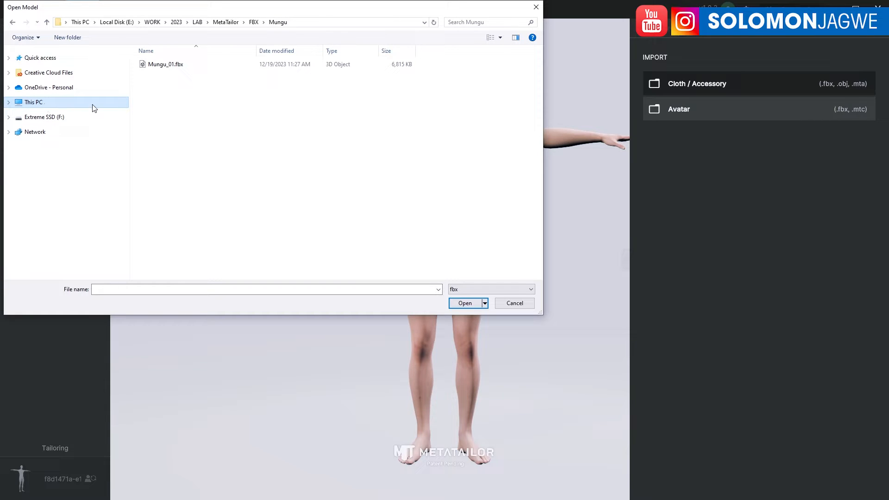
{"action": "left_click", "coordinate": [170, 67]}
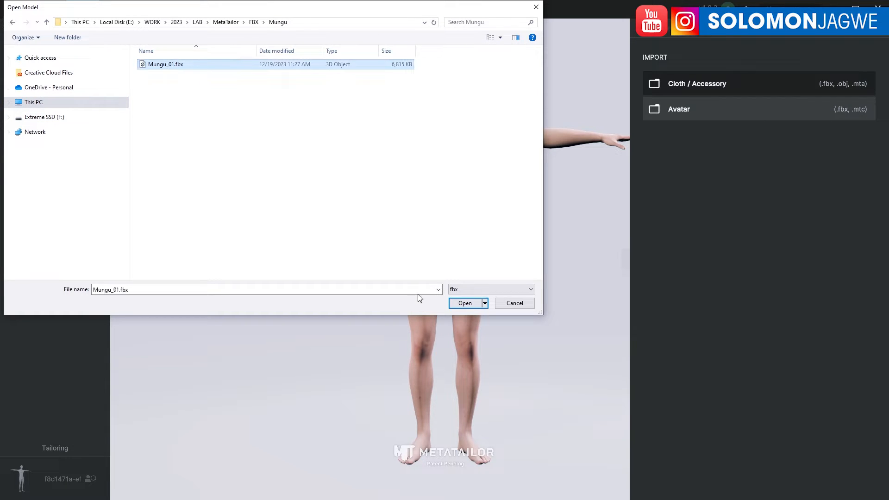
{"action": "left_click", "coordinate": [464, 301]}
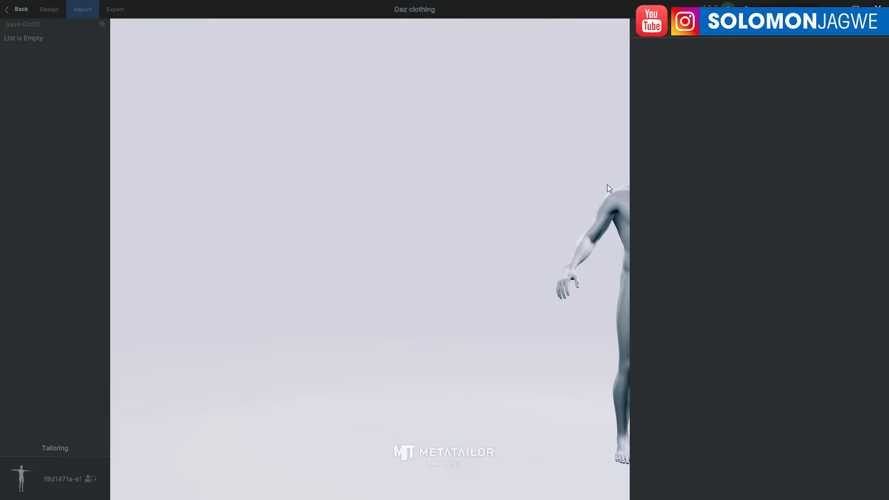
Examine the imported Mungu_01 body and head from the front and the side
{"action": "middle_click_drag", "start_coordinate": [356, 198], "coordinate": [310, 174]}
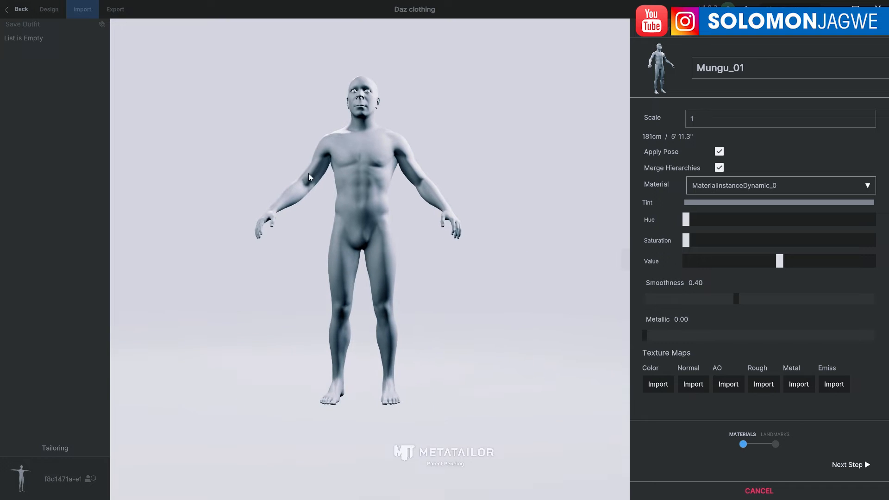
{"action": "right_click_drag", "start_coordinate": [421, 192], "coordinate": [500, 224]}
{"action": "scroll", "coordinate": [481, 185], "scroll_direction": "up", "scroll_amount": 5}
{"action": "middle_click_drag", "start_coordinate": [480, 155], "coordinate": [476, 229]}
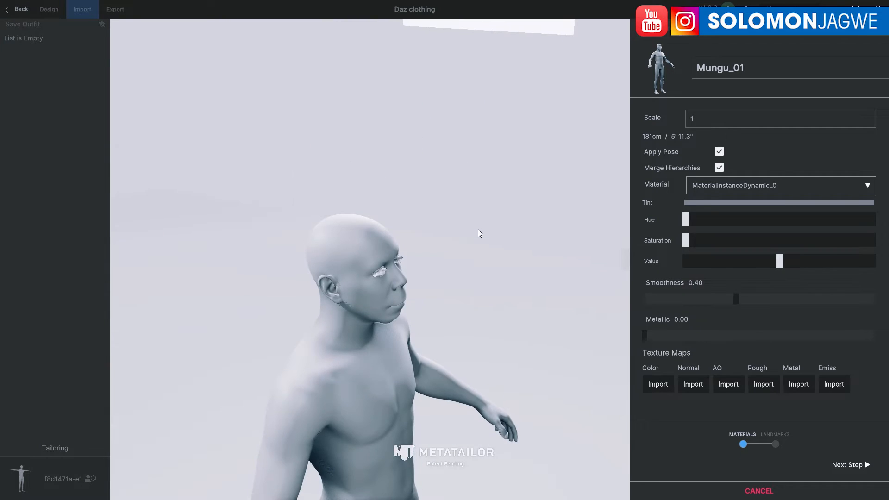
{"action": "right_click_drag", "start_coordinate": [476, 230], "coordinate": [419, 240]}
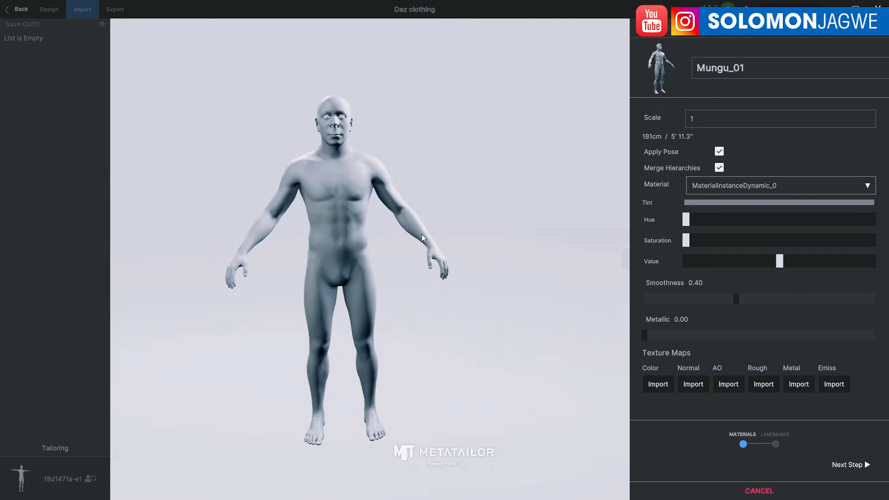
{"action": "middle_click_drag", "start_coordinate": [445, 225], "coordinate": [480, 212]}
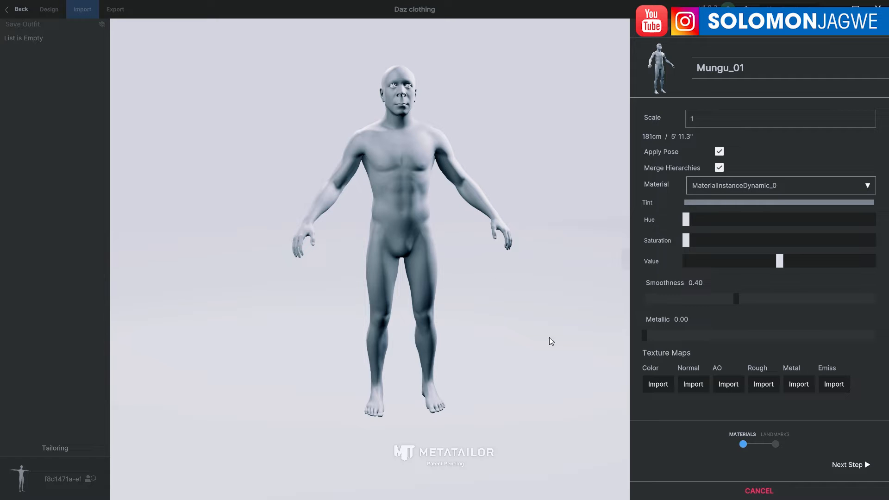
Proceed to the avatar's landmarks and lower the Skull_Crown landmark onto the top of the head
{"action": "left_click", "coordinate": [852, 466]}
{"action": "scroll", "coordinate": [470, 104], "scroll_direction": "up", "scroll_amount": 8}
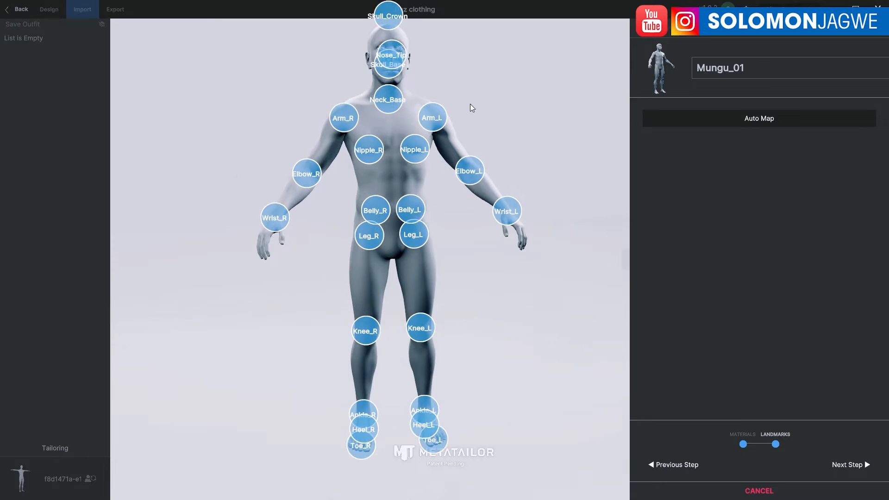
{"action": "middle_click_drag", "start_coordinate": [522, 174], "coordinate": [405, 171]}
{"action": "scroll", "coordinate": [519, 204], "scroll_direction": "up", "scroll_amount": 6}
{"action": "scroll", "coordinate": [400, 227], "scroll_direction": "down", "scroll_amount": 5}
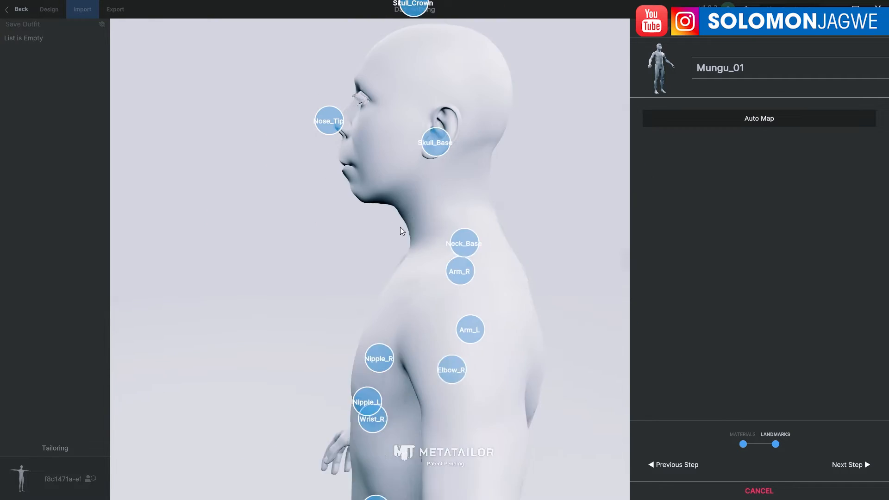
{"action": "scroll", "coordinate": [301, 197], "scroll_direction": "up", "scroll_amount": 8}
{"action": "middle_click_drag", "start_coordinate": [302, 196], "coordinate": [322, 204]}
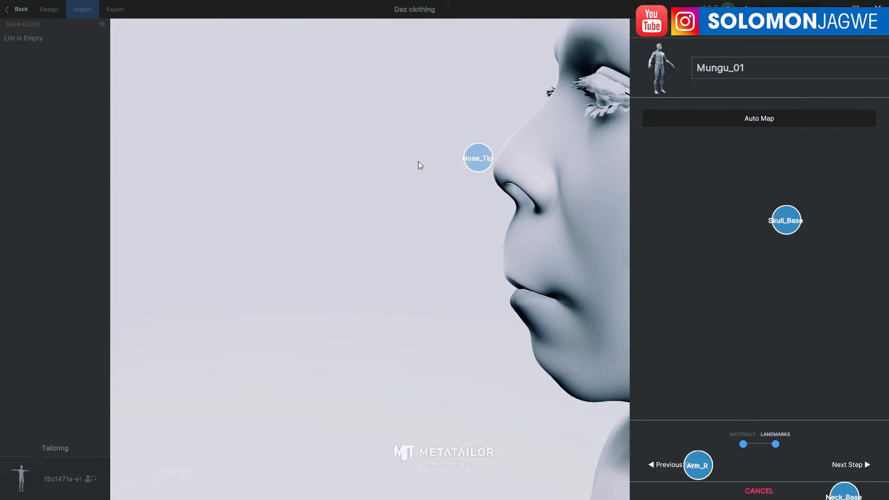
{"action": "scroll", "coordinate": [345, 167], "scroll_direction": "down", "scroll_amount": 6}
{"action": "left_click", "coordinate": [541, 103]}
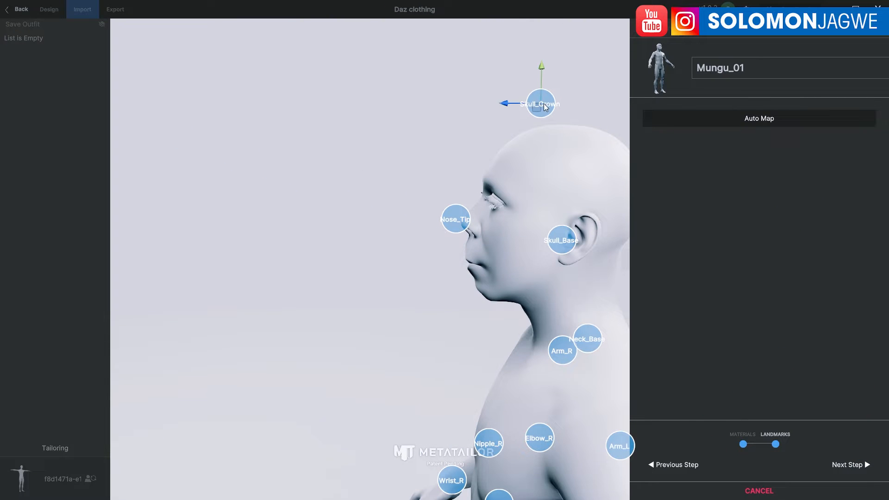
{"action": "left_click_drag", "start_coordinate": [544, 70], "coordinate": [539, 86]}
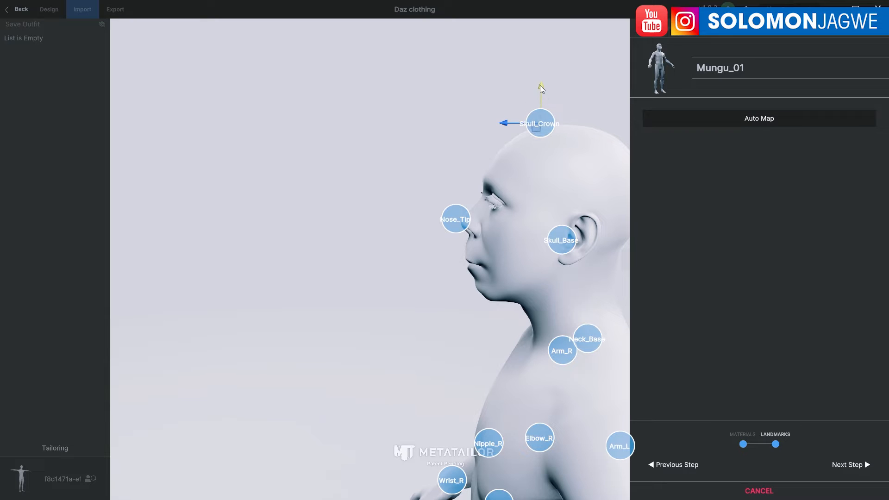
Check the remaining body landmarks, finish the avatar import and load Mungu_01 as the project's avatar
{"action": "middle_click_drag", "start_coordinate": [371, 178], "coordinate": [447, 179]}
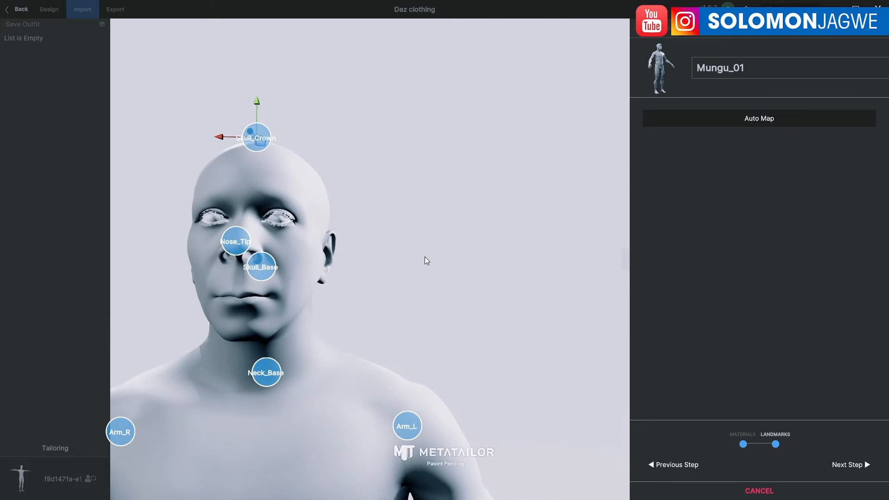
{"action": "middle_click_drag", "start_coordinate": [424, 258], "coordinate": [448, 223]}
{"action": "scroll", "coordinate": [387, 259], "scroll_direction": "down", "scroll_amount": 5}
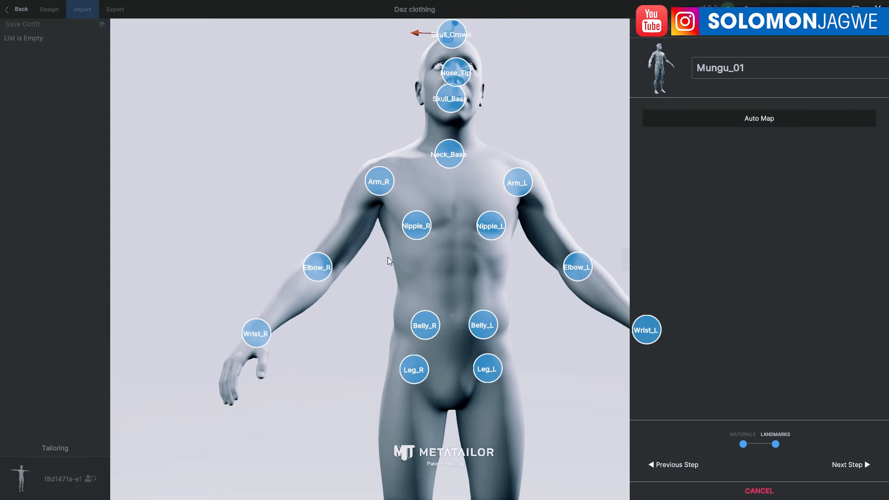
{"action": "middle_click_drag", "start_coordinate": [537, 320], "coordinate": [526, 287]}
{"action": "scroll", "coordinate": [392, 135], "scroll_direction": "down", "scroll_amount": 2}
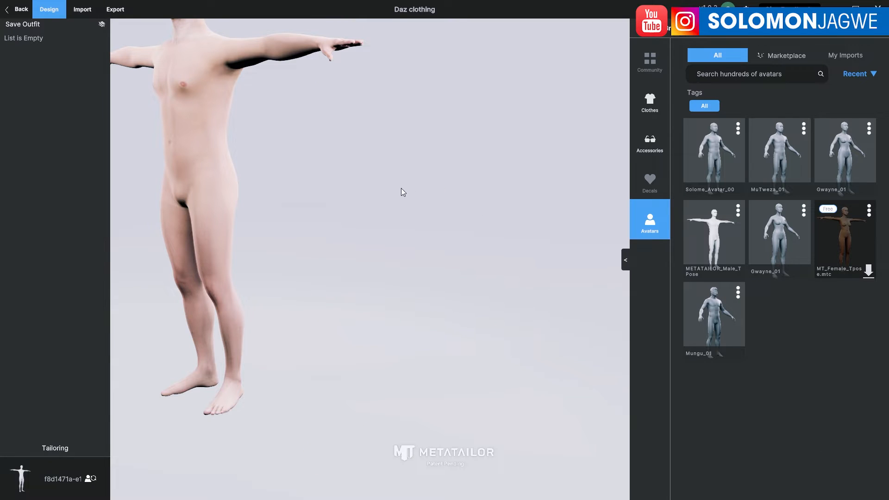
{"action": "left_click", "coordinate": [718, 320]}
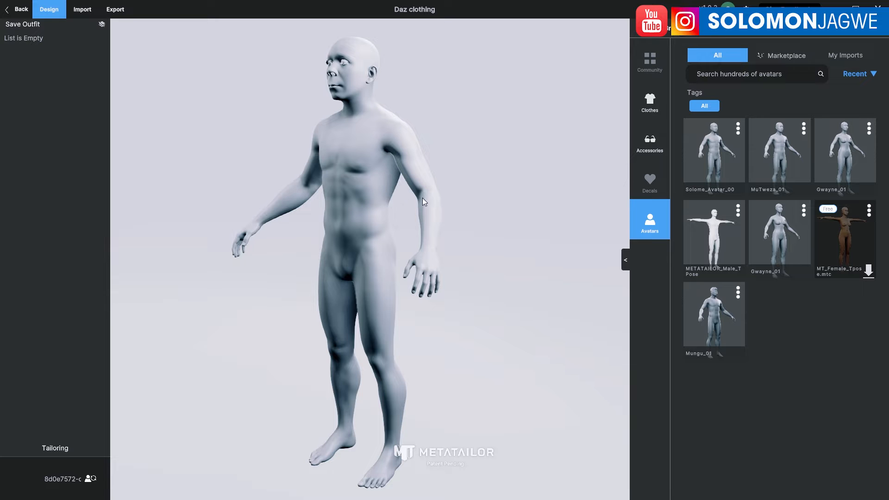
{"action": "left_click_drag", "start_coordinate": [422, 198], "coordinate": [374, 203]}
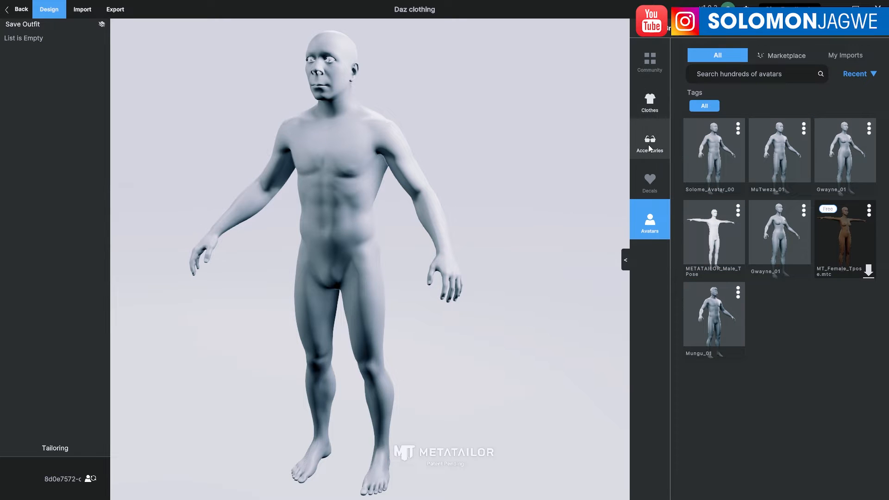
Switch to DAZ Studio and change the viewport's draw style to untextured shading
{"action": "left_click", "coordinate": [648, 108]}
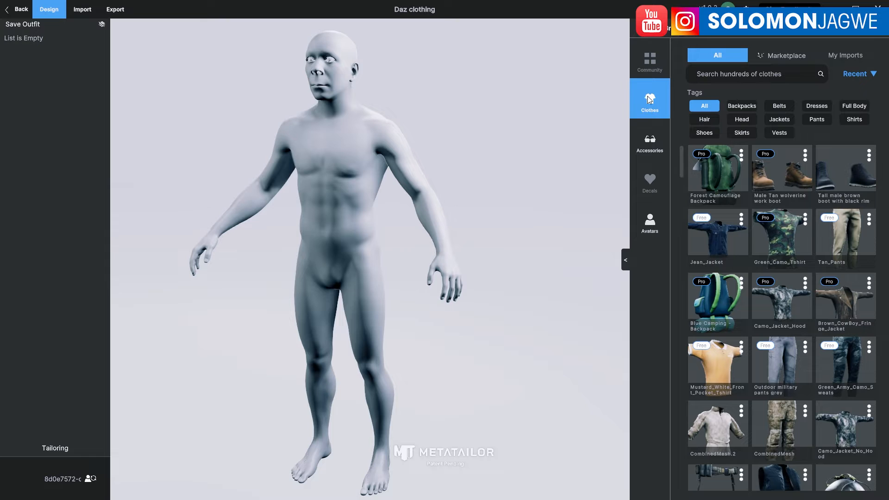
{"action": "left_click", "coordinate": [85, 12]}
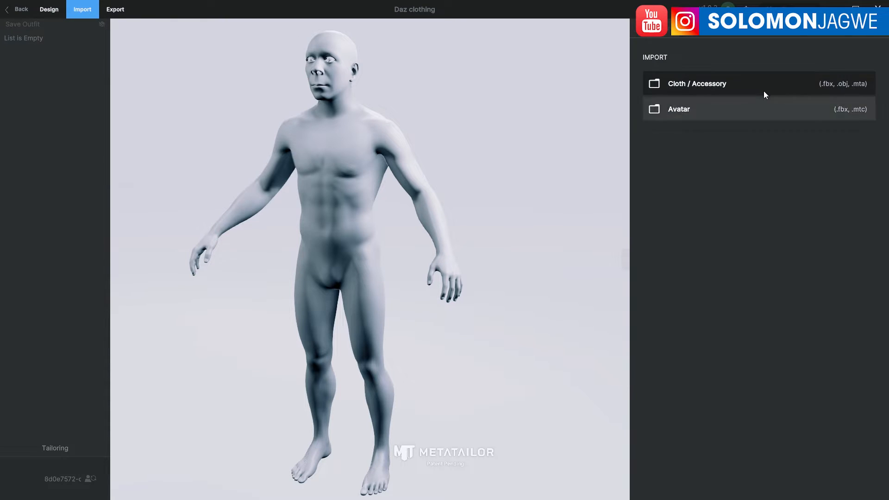
{"action": "left_click", "coordinate": [855, 9]}
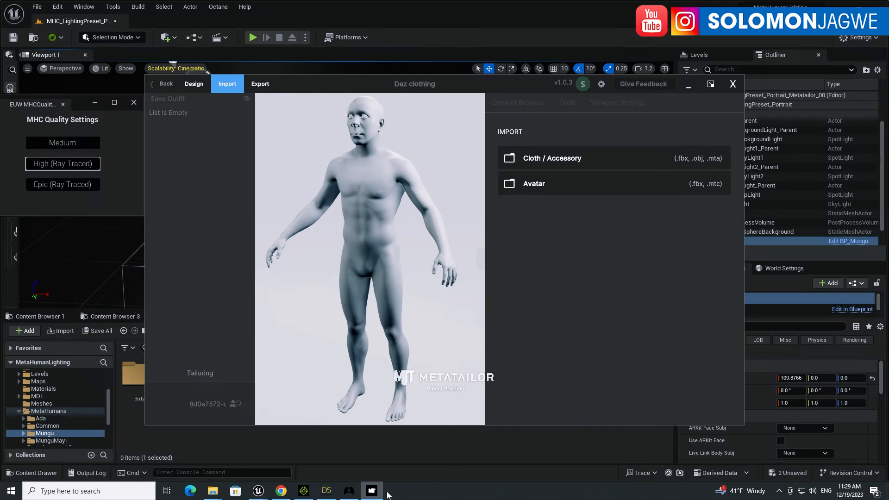
{"action": "left_click", "coordinate": [327, 490]}
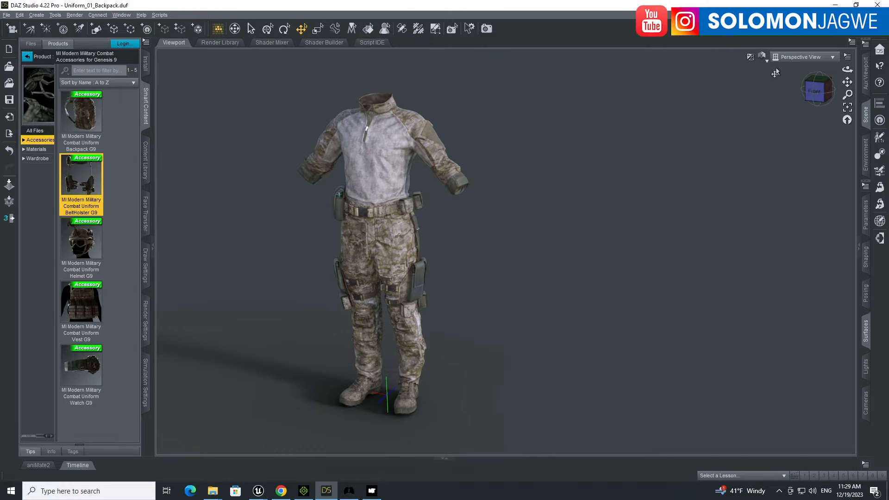
{"action": "left_click", "coordinate": [762, 57]}
{"action": "left_click", "coordinate": [758, 125]}
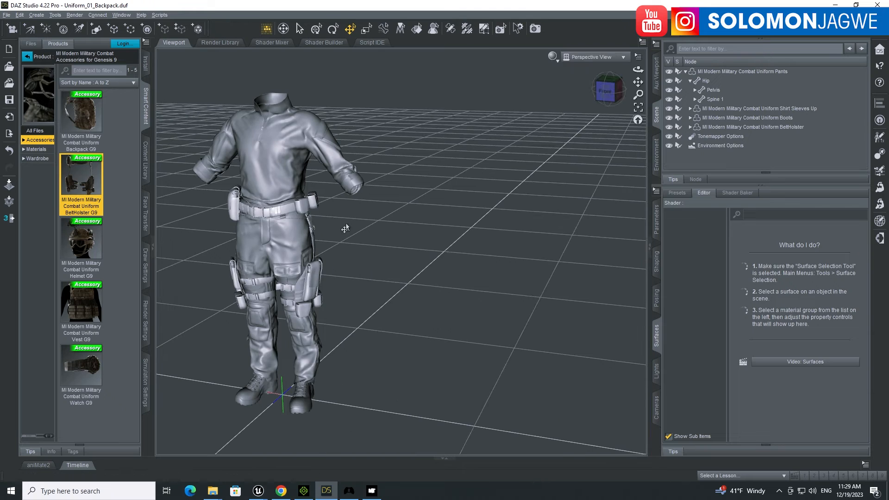
Delete the MI Modern Military Combat Uniform Pants and everything attached to them from the scene
{"action": "left_click_drag", "start_coordinate": [638, 82], "coordinate": [675, 85]}
{"action": "left_click", "coordinate": [686, 72]}
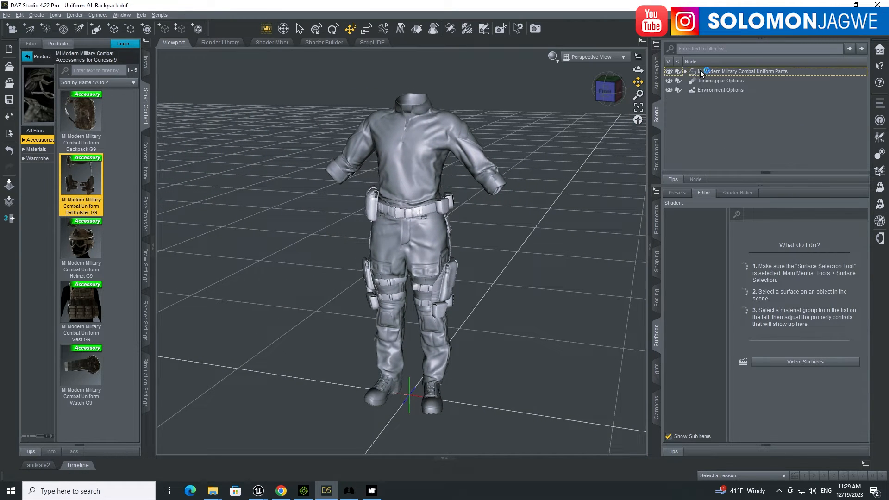
{"action": "left_click", "coordinate": [701, 72]}
{"action": "key", "text": "Delete"}
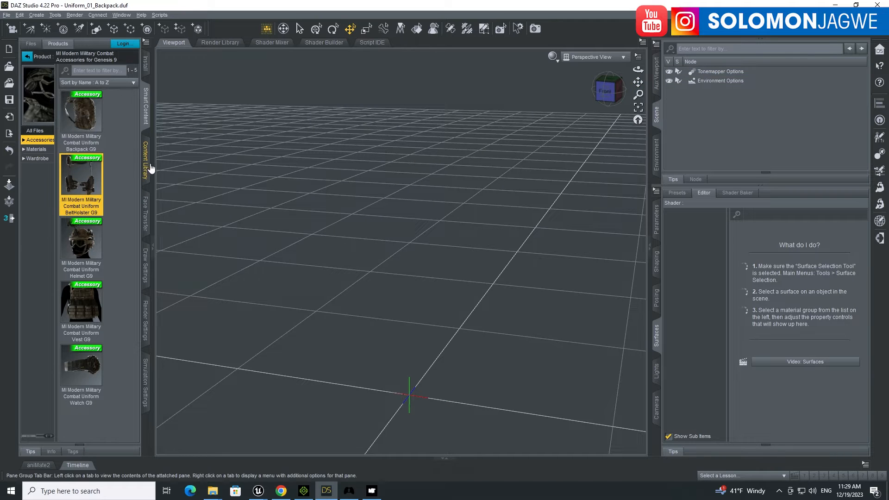
Widen the content browser, return to the "modern" product list and narrow it to the Wardrobe category
{"action": "left_click_drag", "start_coordinate": [151, 163], "coordinate": [305, 155]}
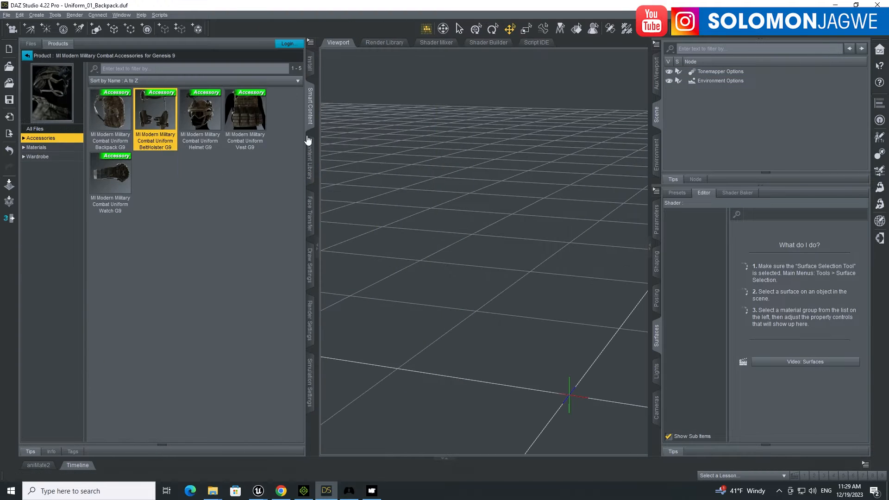
{"action": "left_click", "coordinate": [27, 55]}
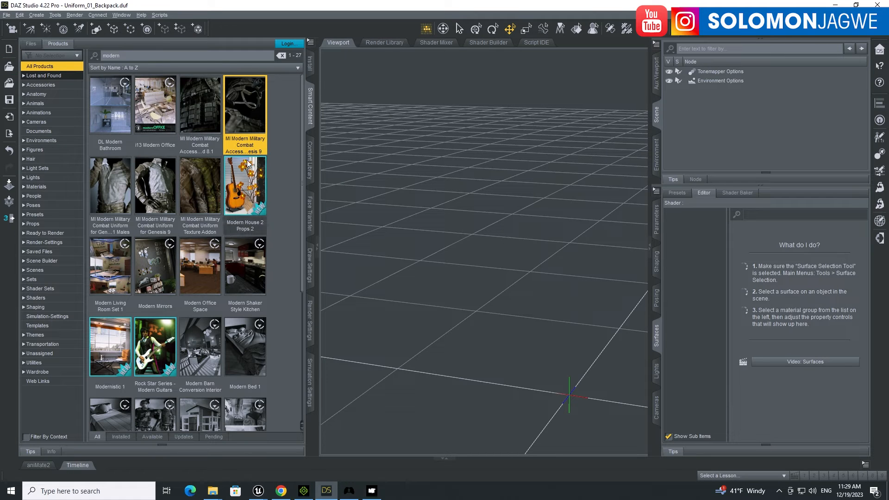
{"action": "left_click", "coordinate": [40, 372]}
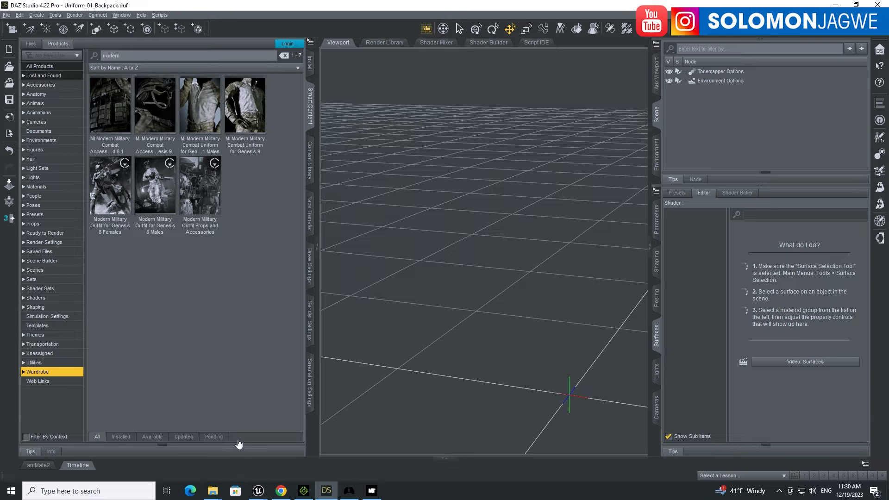
View the MI Modern Military Combat Uniform bundle page on daz3d.com in Chrome and return to DAZ Studio
{"action": "left_click", "coordinate": [281, 491]}
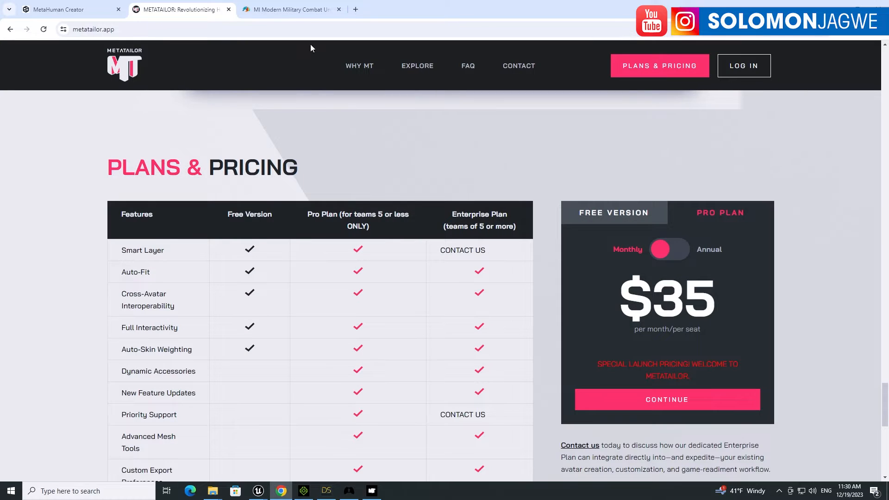
{"action": "left_click", "coordinate": [291, 10]}
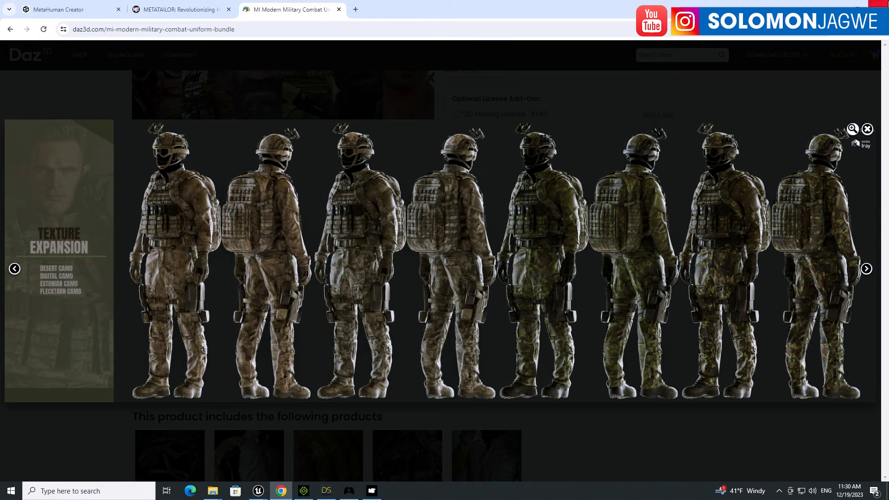
{"action": "left_click", "coordinate": [836, 4]}
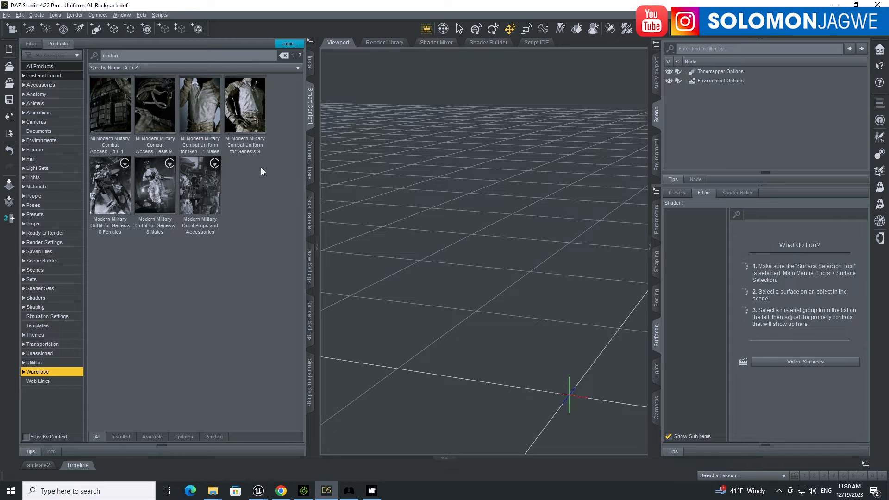
Open the MI Modern Military Combat Uniform for Genesis 9 product and load its Pants G9 into the scene
{"action": "left_click", "coordinate": [246, 105]}
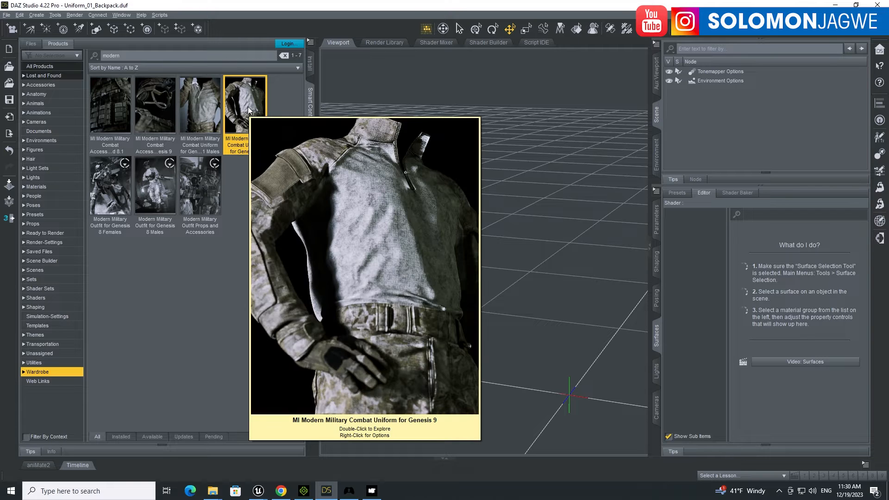
{"action": "mouse_move", "coordinate": [254, 121]}
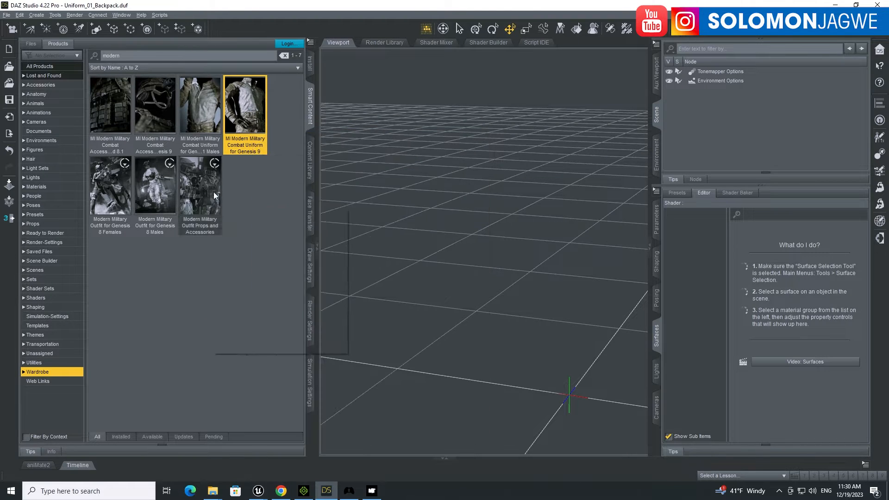
{"action": "mouse_move", "coordinate": [248, 94]}
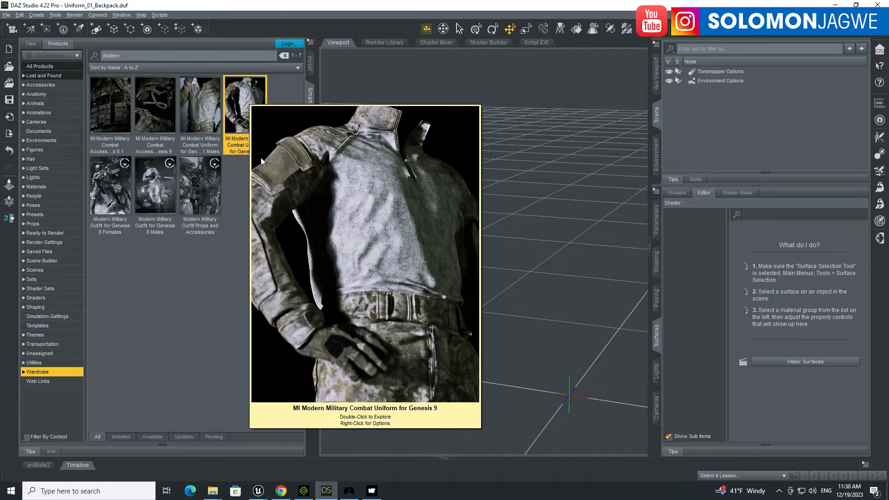
{"action": "double_click", "coordinate": [249, 123]}
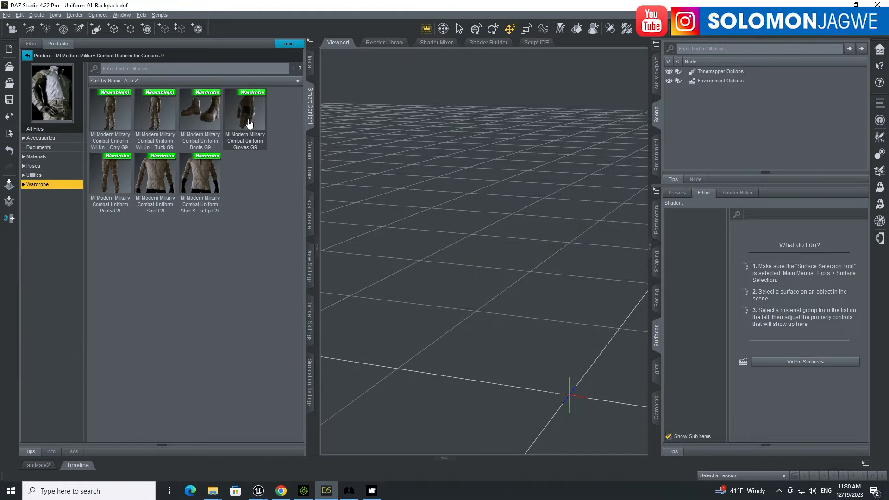
{"action": "left_click", "coordinate": [27, 55]}
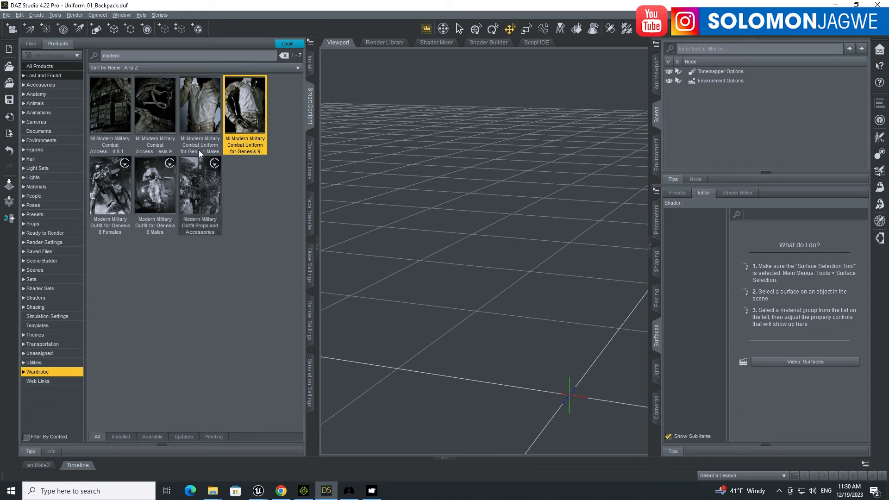
{"action": "double_click", "coordinate": [237, 113]}
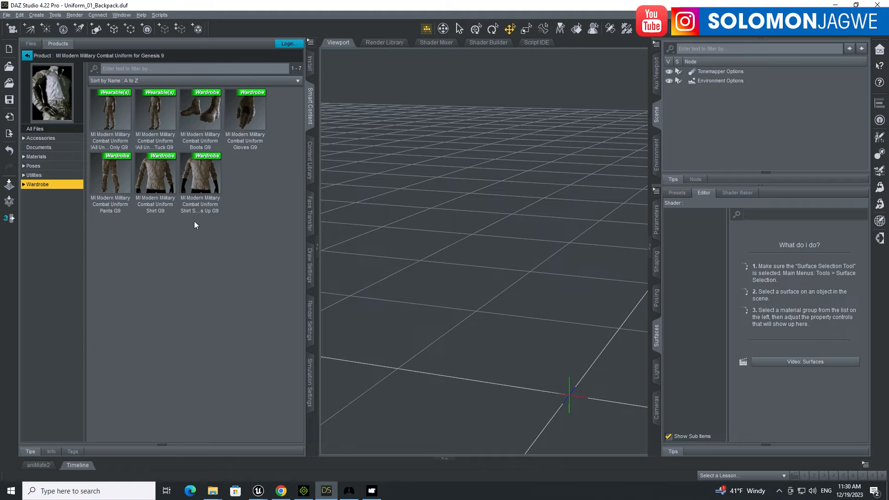
{"action": "double_click", "coordinate": [109, 179]}
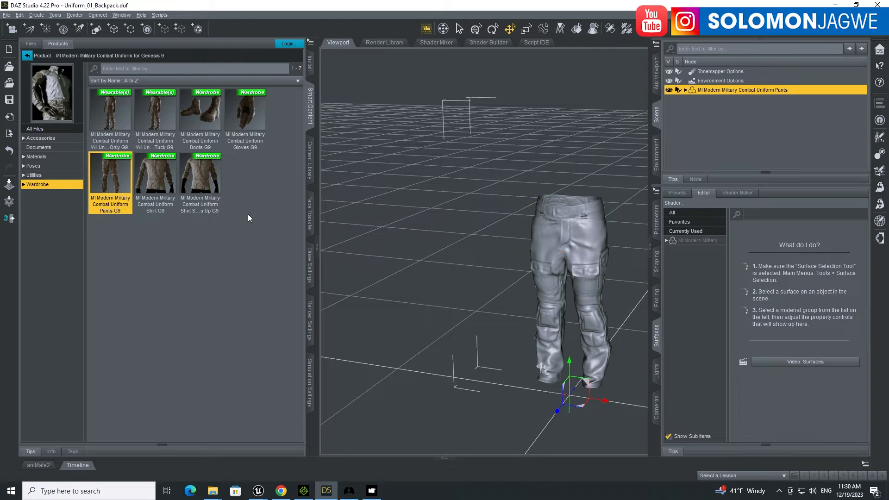
Add the BeltHolster G9 from the Genesis 9 combat accessories to the pants, accepting Auto-Fit with the original figure set to Unsupported
{"action": "left_click", "coordinate": [27, 55]}
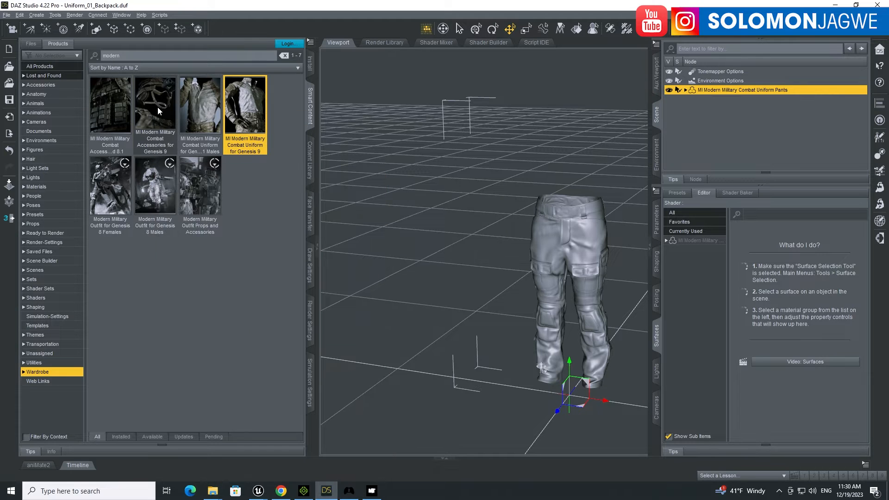
{"action": "left_click", "coordinate": [158, 109]}
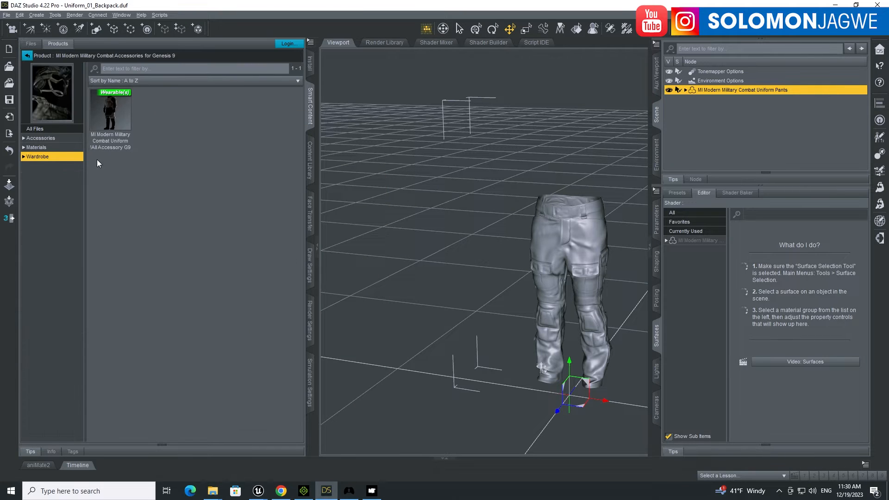
{"action": "left_click", "coordinate": [62, 140]}
{"action": "left_click", "coordinate": [163, 119]}
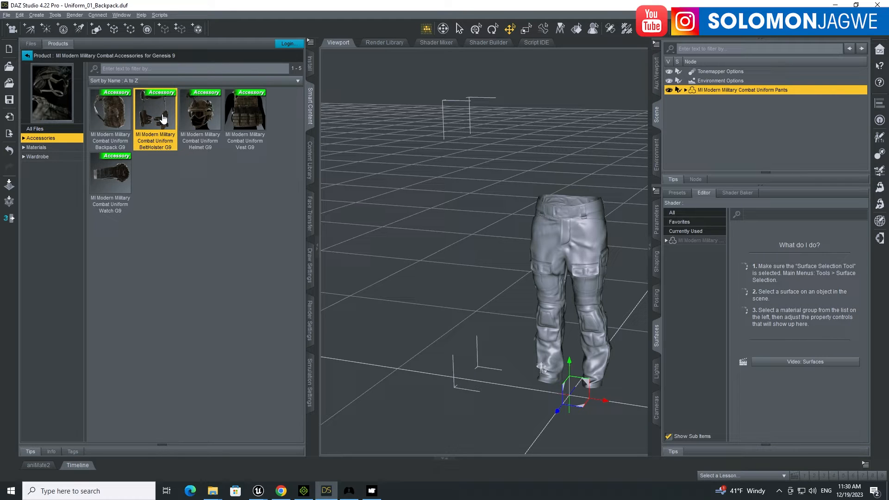
{"action": "double_click", "coordinate": [163, 119]}
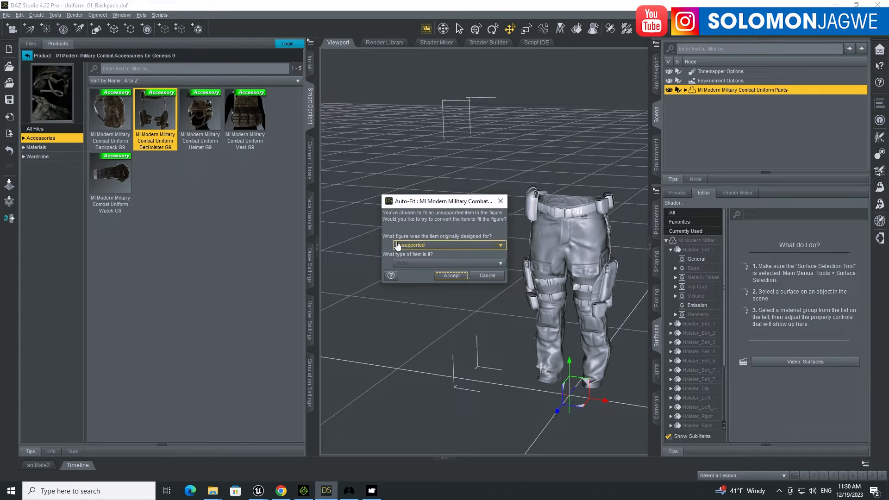
{"action": "left_click", "coordinate": [498, 246]}
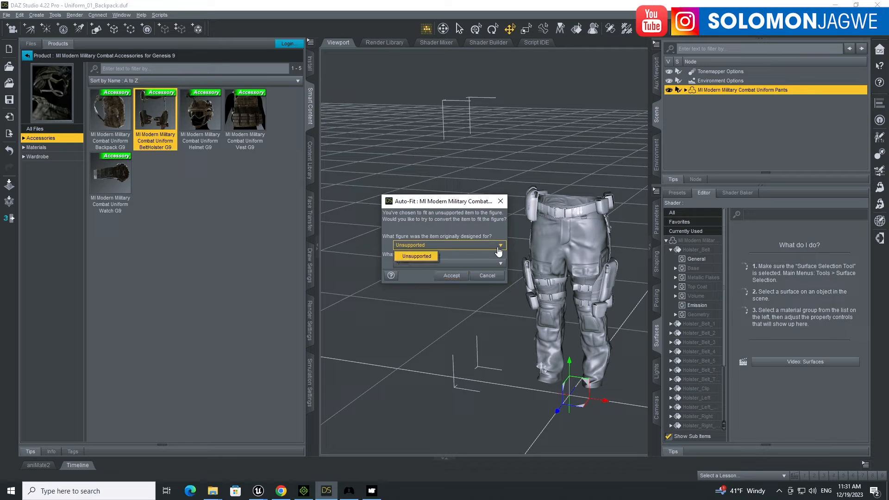
{"action": "left_click", "coordinate": [419, 256]}
{"action": "left_click", "coordinate": [445, 276]}
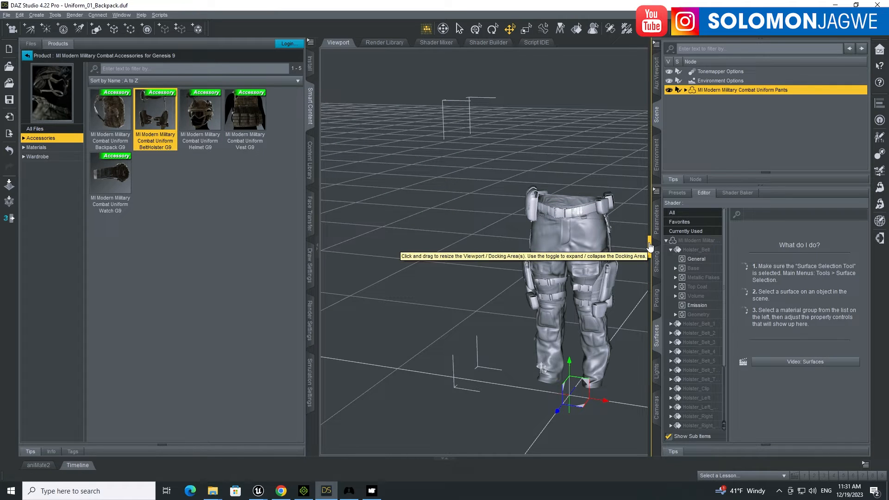
Start an Autodesk FBX export of the pants and holster and copy the path of the Uniform_01\Export folder
{"action": "left_click", "coordinate": [732, 124]}
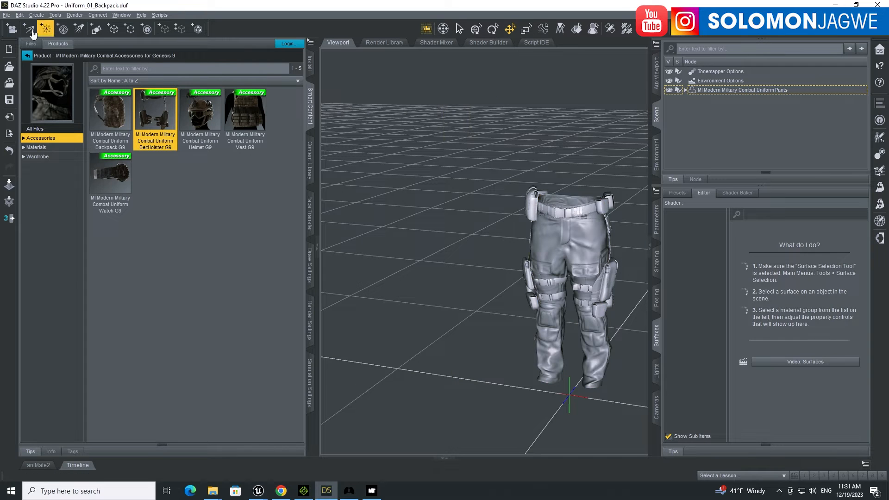
{"action": "left_click", "coordinate": [7, 15]}
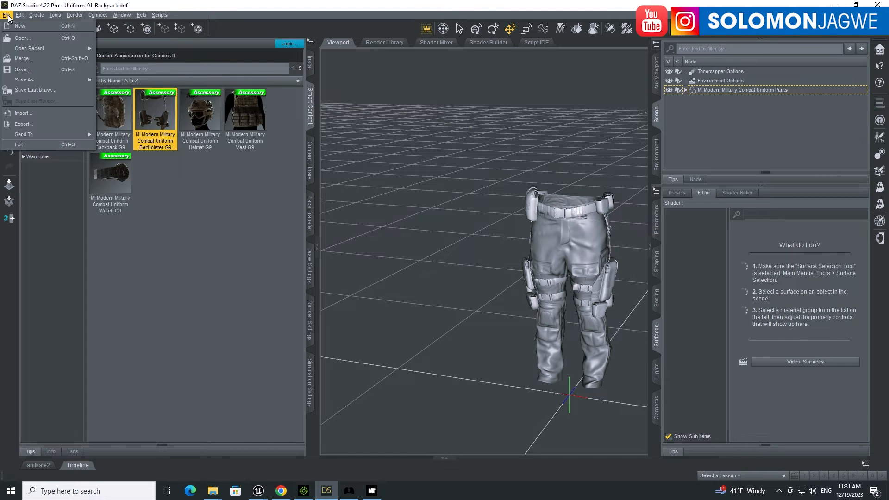
{"action": "left_click", "coordinate": [24, 125]}
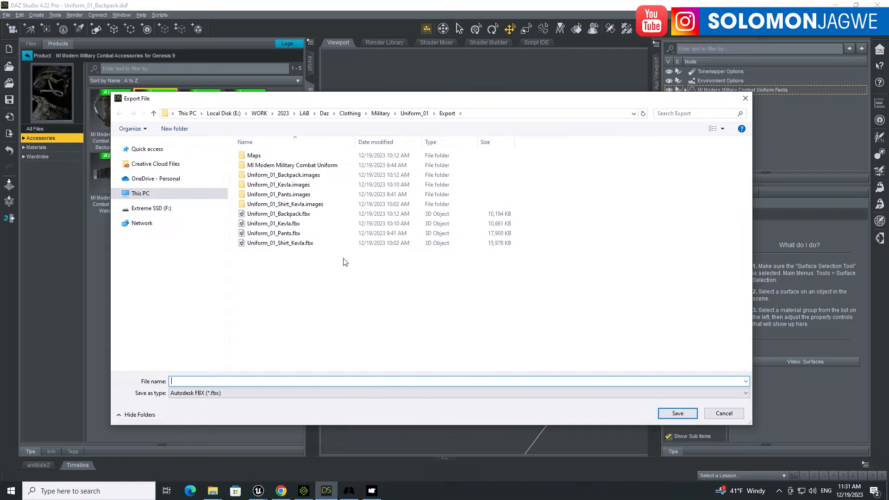
{"action": "left_click", "coordinate": [479, 114]}
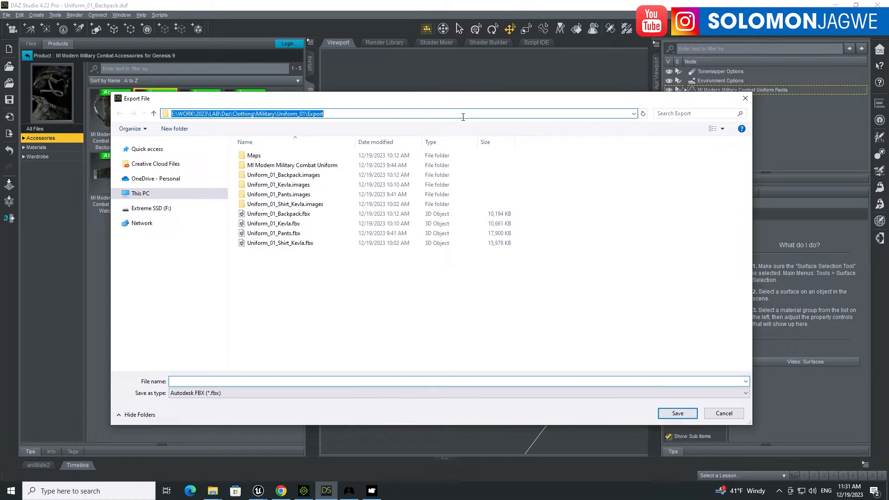
{"action": "right_click", "coordinate": [314, 113]}
{"action": "left_click", "coordinate": [265, 143]}
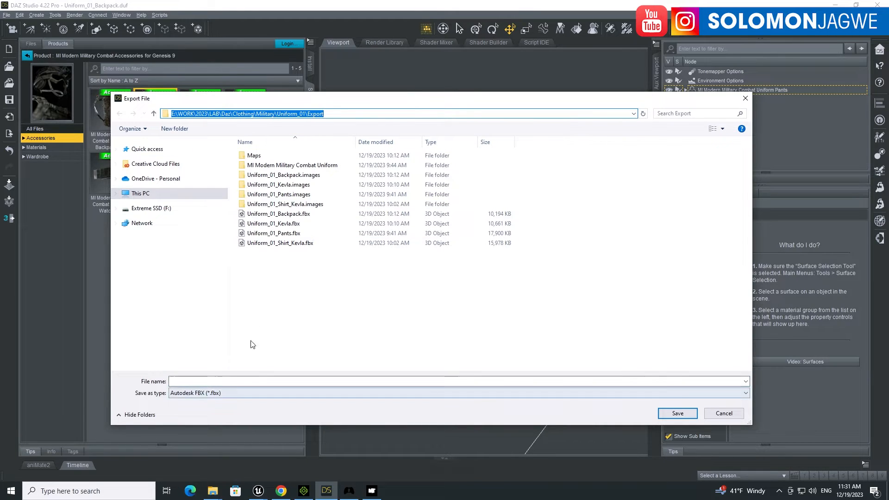
Name the FBX file Daz_pants_gun_01, copy the destination folder's path again and save the file
{"action": "left_click", "coordinate": [186, 381]}
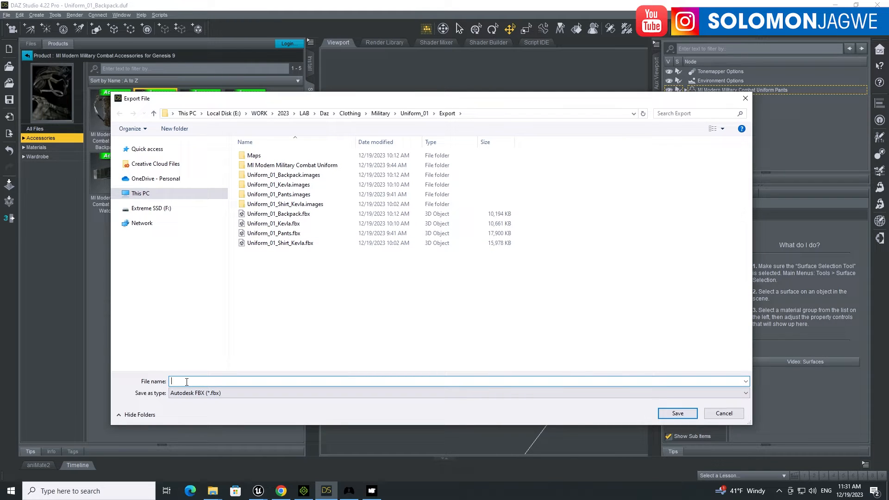
{"action": "type", "text": "Daz_pants_gun_01"}
{"action": "left_click", "coordinate": [482, 113]}
{"action": "right_click", "coordinate": [172, 114]}
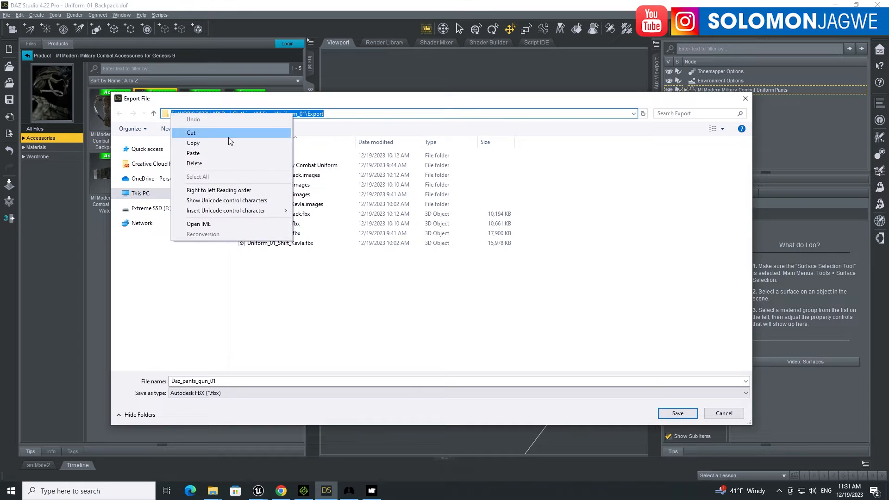
{"action": "left_click", "coordinate": [201, 143]}
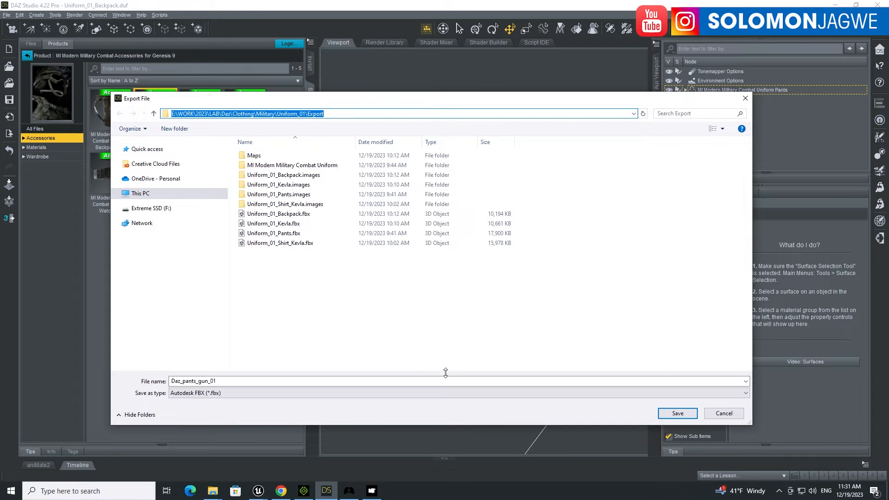
{"action": "left_click", "coordinate": [673, 413]}
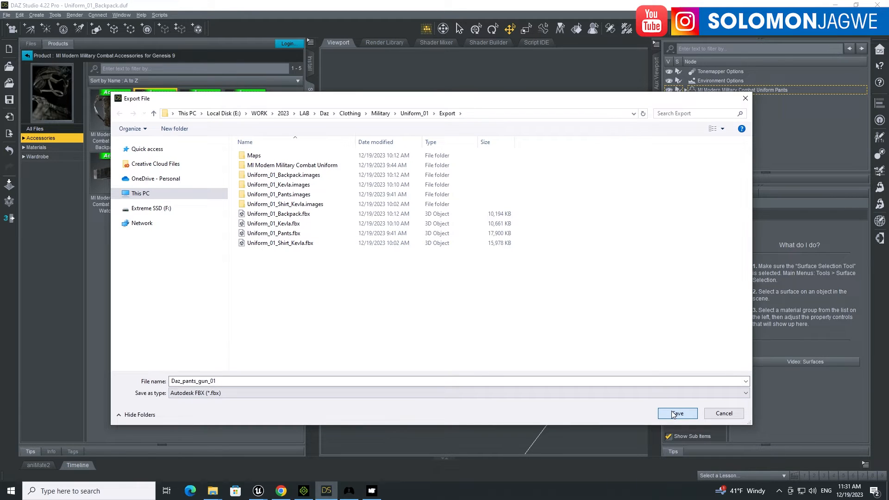
Save the Daz_pants_gun_01 file and run the FBX export in FBX 2014 -- Binary format with embedded textures
{"action": "left_click", "coordinate": [673, 413]}
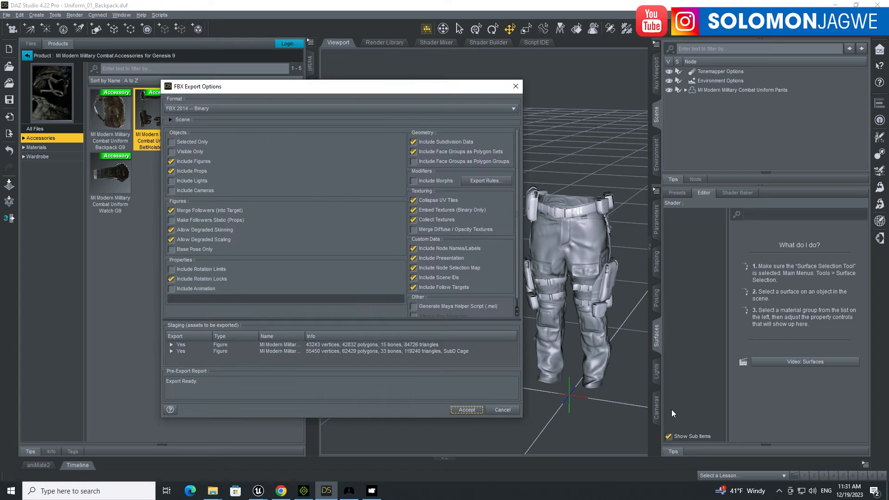
{"action": "left_click", "coordinate": [420, 221]}
{"action": "left_click", "coordinate": [466, 410]}
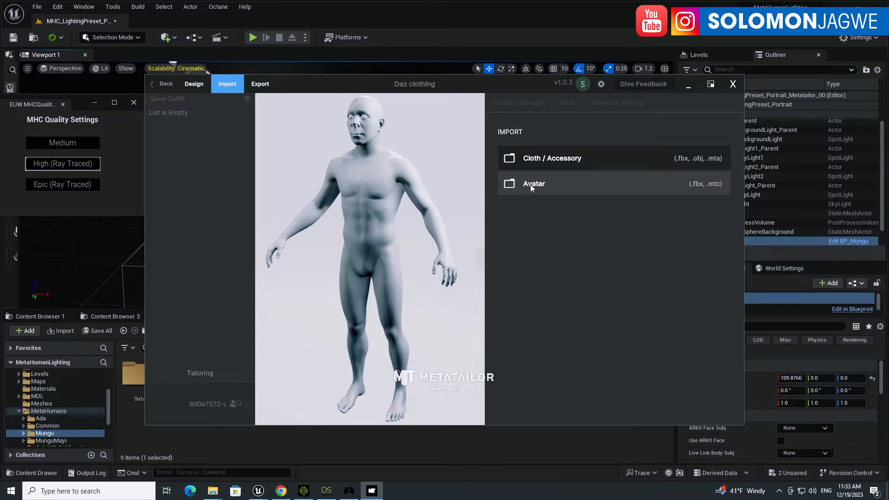
In METATAILOR, import Daz_pants_gun_01.fbx from the Uniform_01\Export folder as a cloth or accessory
{"action": "left_click", "coordinate": [542, 158]}
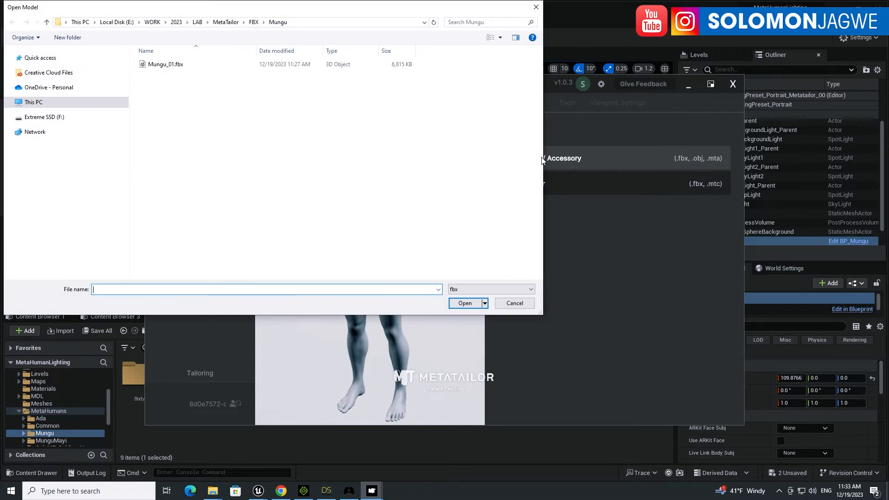
{"action": "left_click", "coordinate": [309, 22]}
{"action": "key", "text": "ctrl+v"}
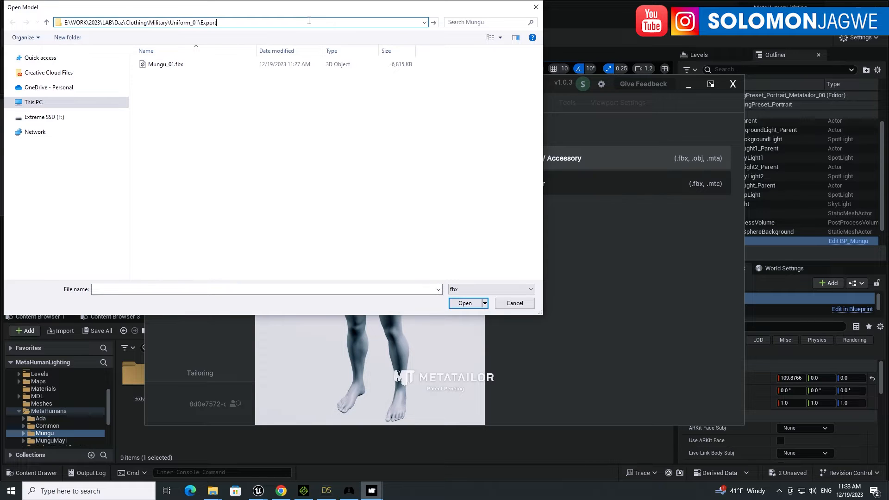
{"action": "key", "text": "Return"}
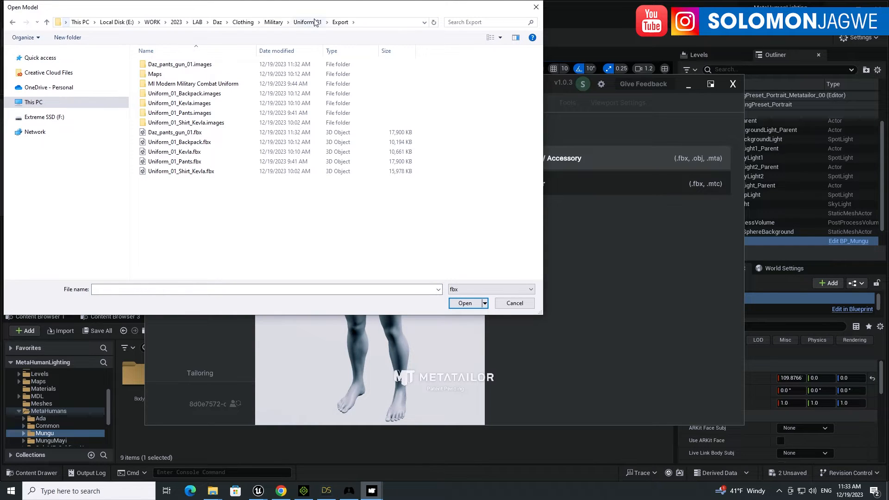
{"action": "left_click", "coordinate": [185, 133]}
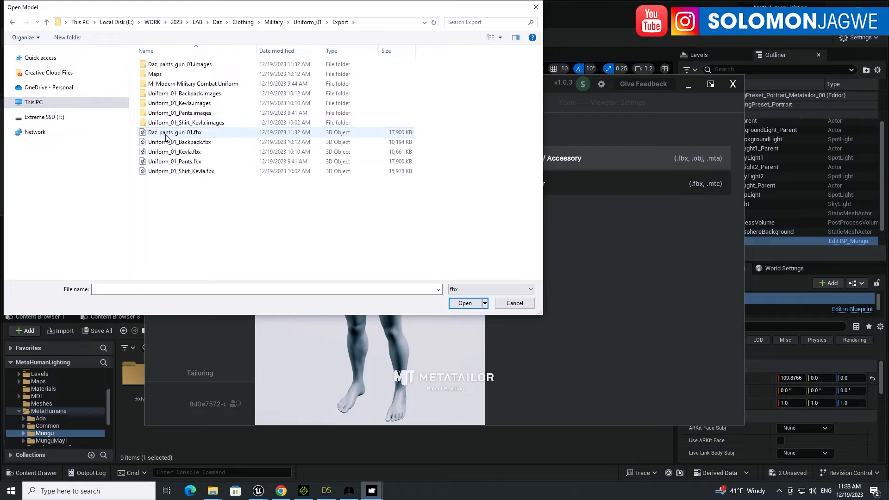
{"action": "left_click", "coordinate": [463, 303]}
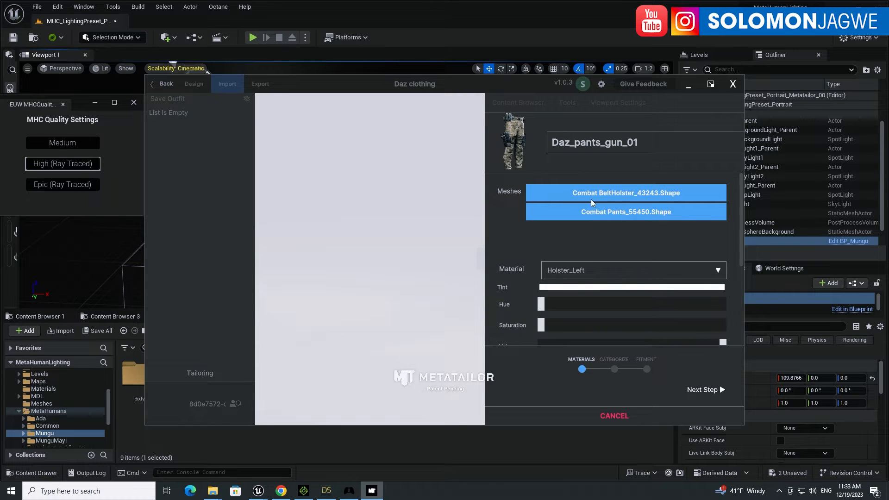
Look through the list of materials that belong to the imported pants and holster
{"action": "left_click", "coordinate": [594, 273]}
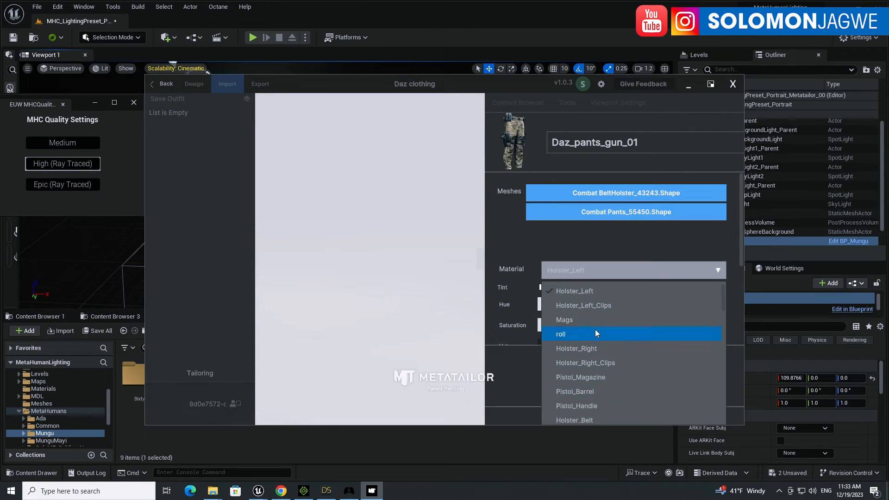
{"action": "scroll", "coordinate": [595, 342], "scroll_direction": "down", "scroll_amount": 1}
{"action": "scroll", "coordinate": [594, 343], "scroll_direction": "down", "scroll_amount": 8}
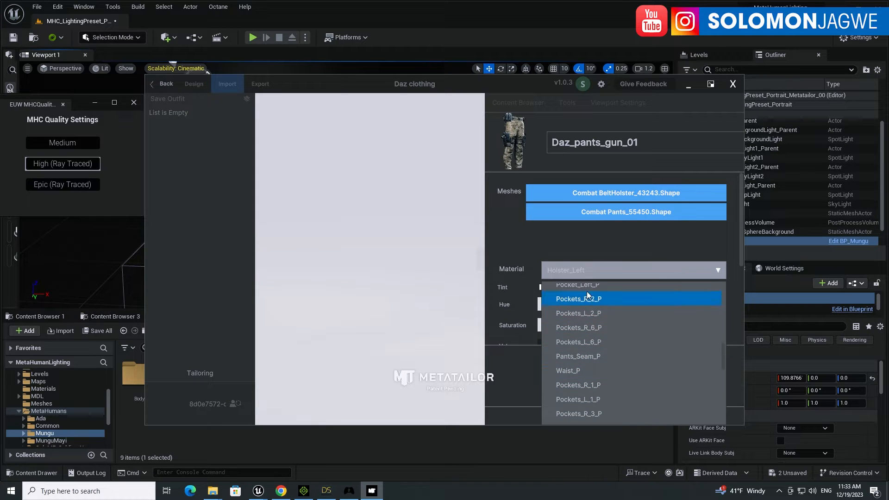
{"action": "scroll", "coordinate": [591, 320], "scroll_direction": "up", "scroll_amount": 5}
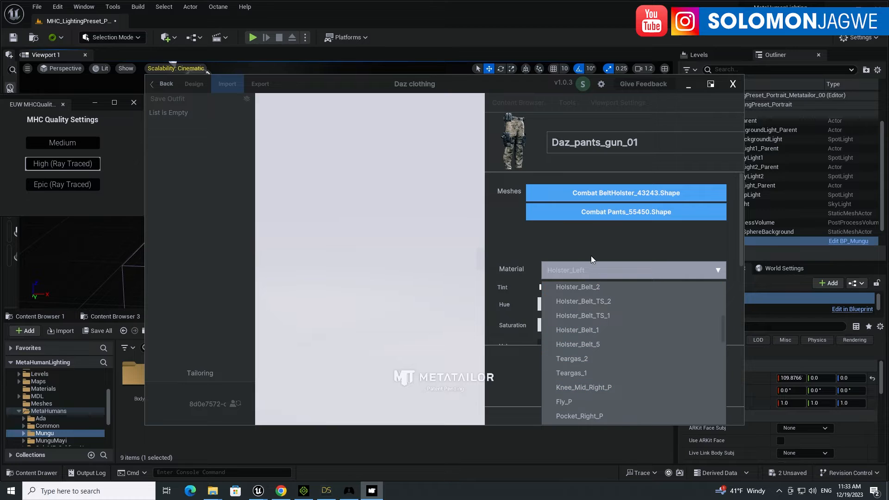
{"action": "left_click", "coordinate": [593, 240]}
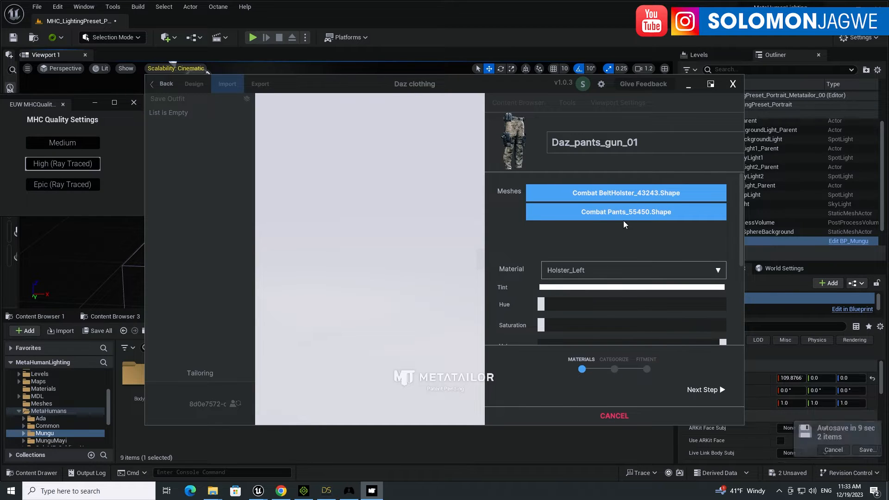
Postpone the pending autosave in Unreal Engine, switch back to METATAILOR and continue the import to the categorize stage
{"action": "left_click", "coordinate": [811, 449]}
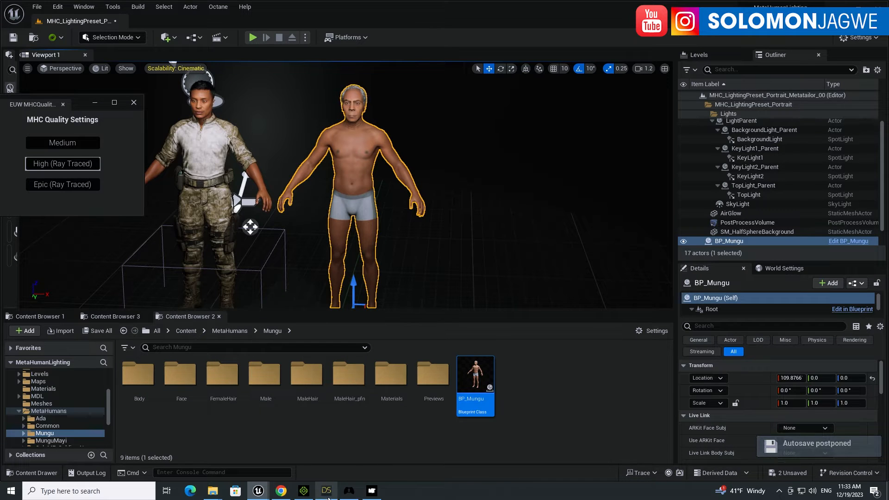
{"action": "left_click", "coordinate": [371, 491]}
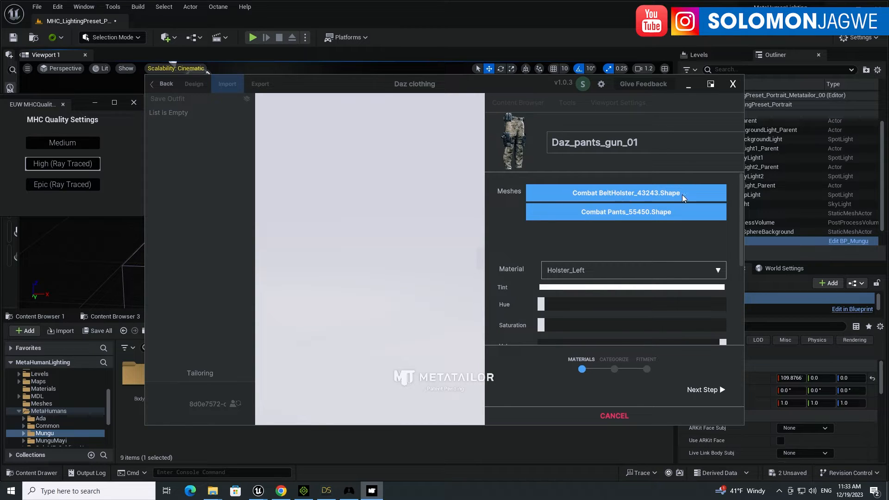
{"action": "left_click", "coordinate": [694, 391]}
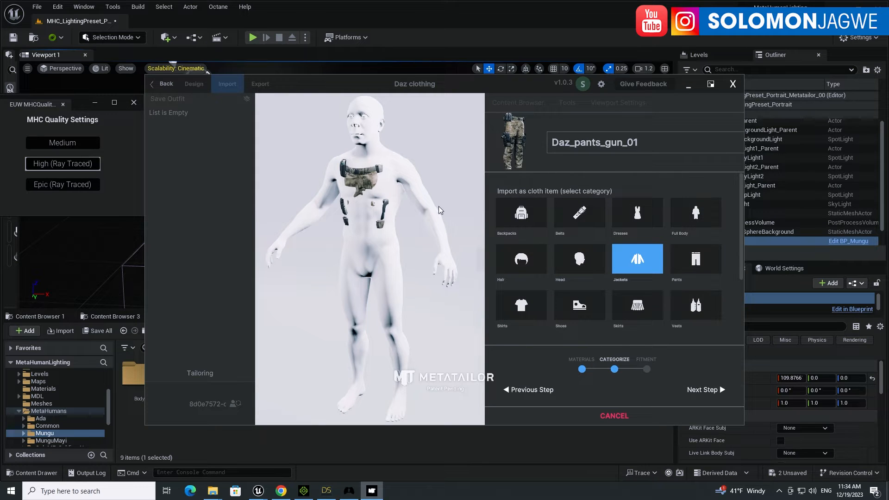
Maximize the METATAILOR window, categorize the imported item as Pants and continue to the fitment stage
{"action": "left_click", "coordinate": [711, 84]}
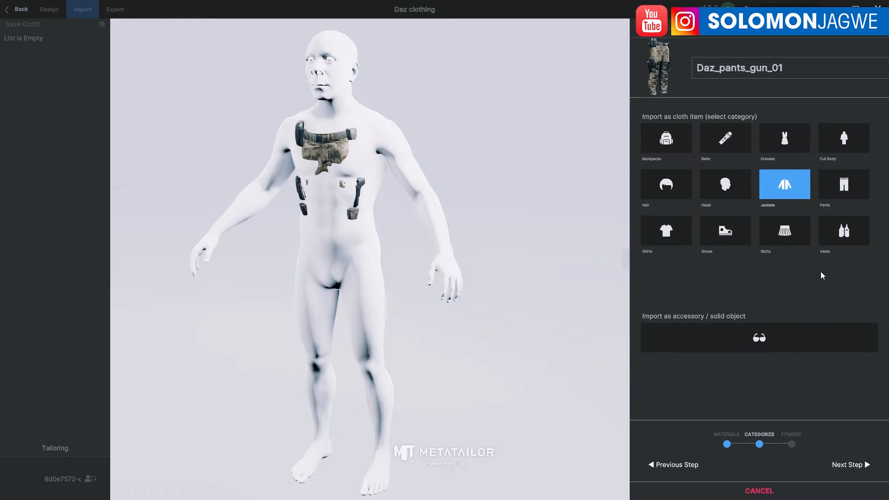
{"action": "left_click", "coordinate": [850, 189]}
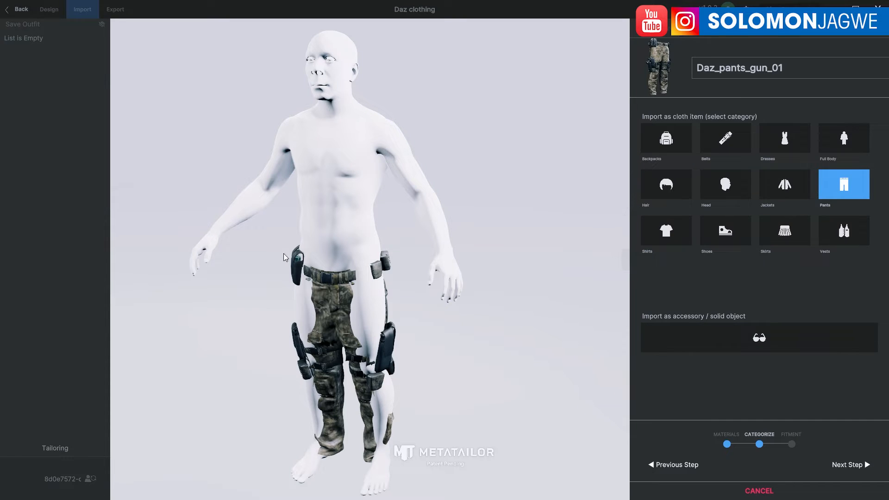
{"action": "left_click", "coordinate": [846, 465]}
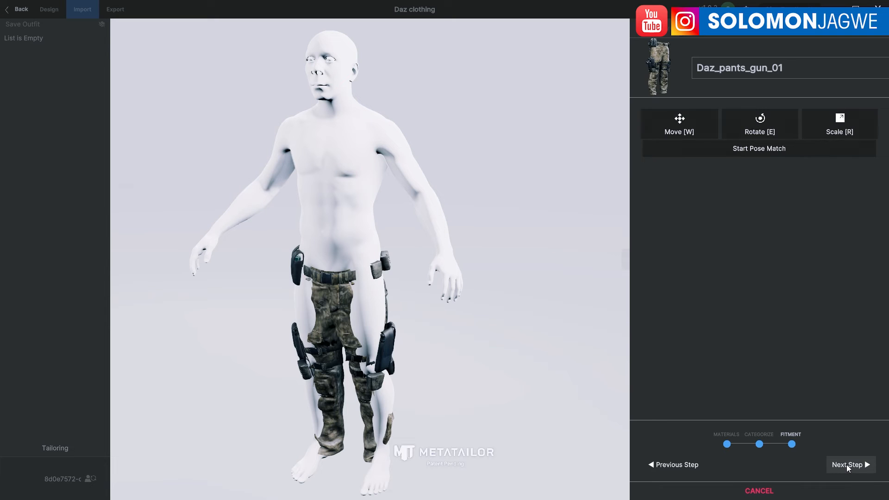
Scale the pants and holster up uniformly until they roughly match the avatar's hips and leg length
{"action": "left_click", "coordinate": [835, 131]}
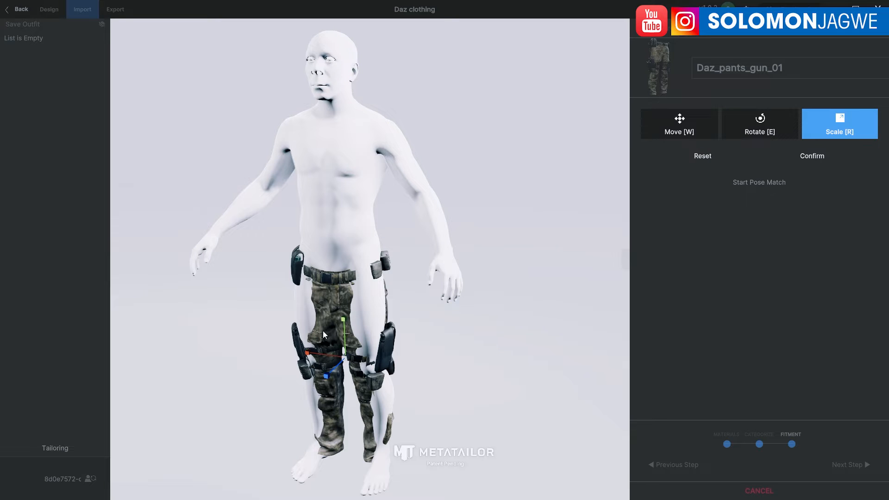
{"action": "left_click_drag", "start_coordinate": [366, 313], "coordinate": [392, 327]}
{"action": "middle_click_drag", "start_coordinate": [390, 322], "coordinate": [587, 238]}
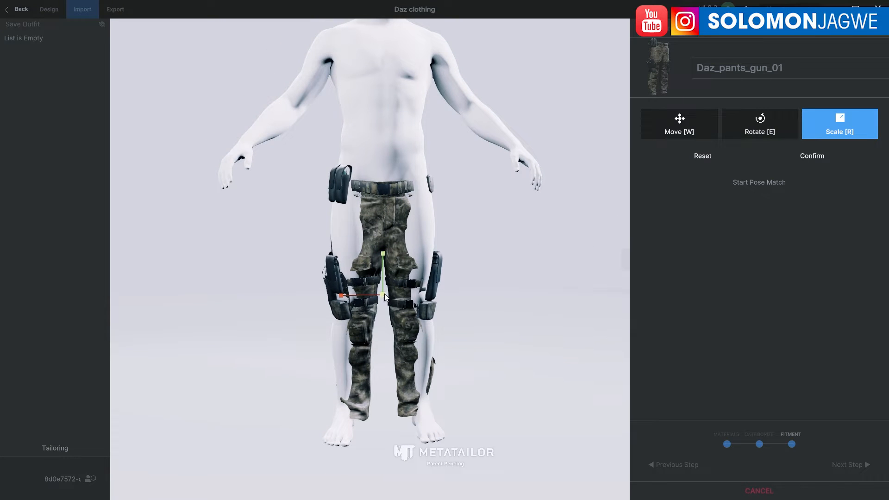
{"action": "scroll", "coordinate": [384, 297], "scroll_direction": "up", "scroll_amount": 5}
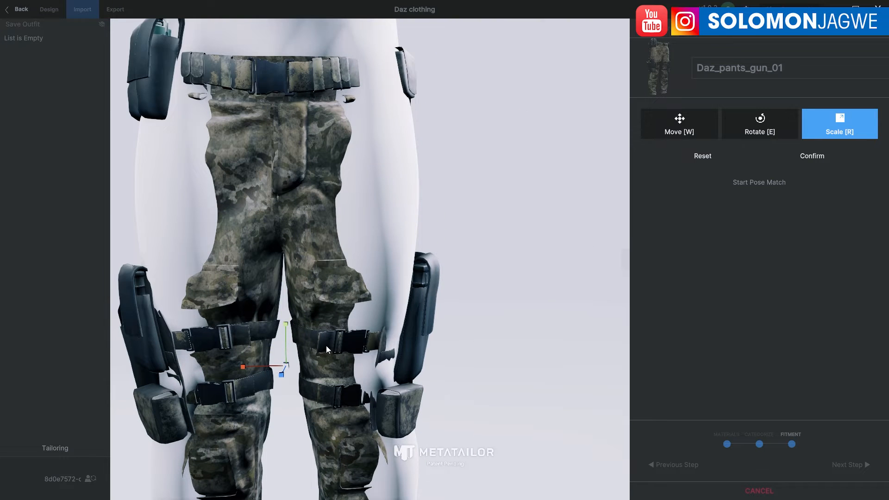
{"action": "middle_click_drag", "start_coordinate": [509, 313], "coordinate": [461, 292]}
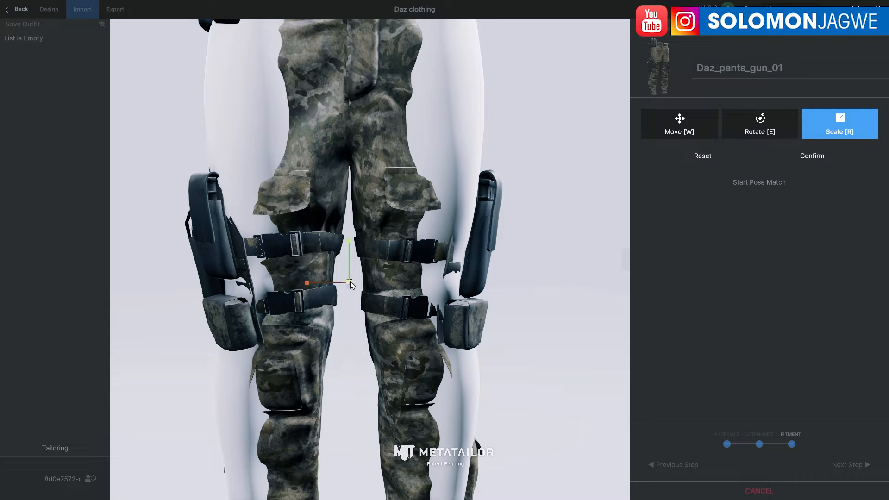
{"action": "left_click_drag", "start_coordinate": [350, 282], "coordinate": [354, 276]}
{"action": "scroll", "coordinate": [475, 253], "scroll_direction": "down", "scroll_amount": 5}
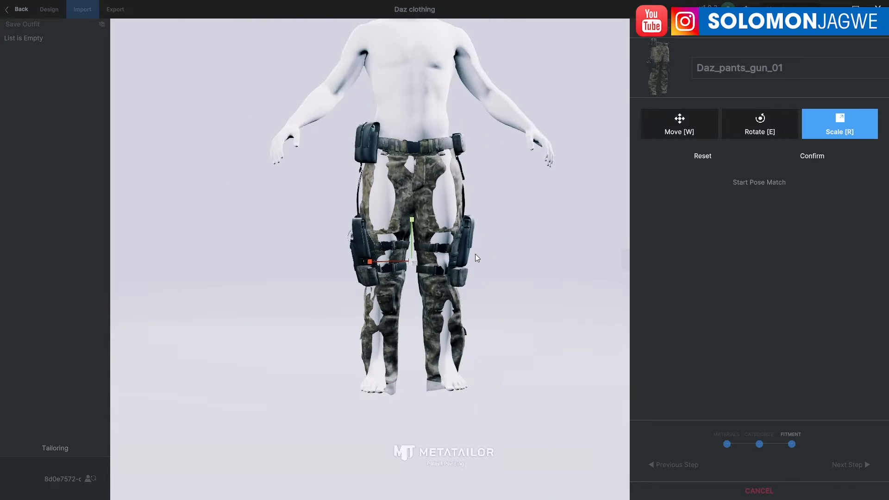
{"action": "scroll", "coordinate": [474, 254], "scroll_direction": "up", "scroll_amount": 5}
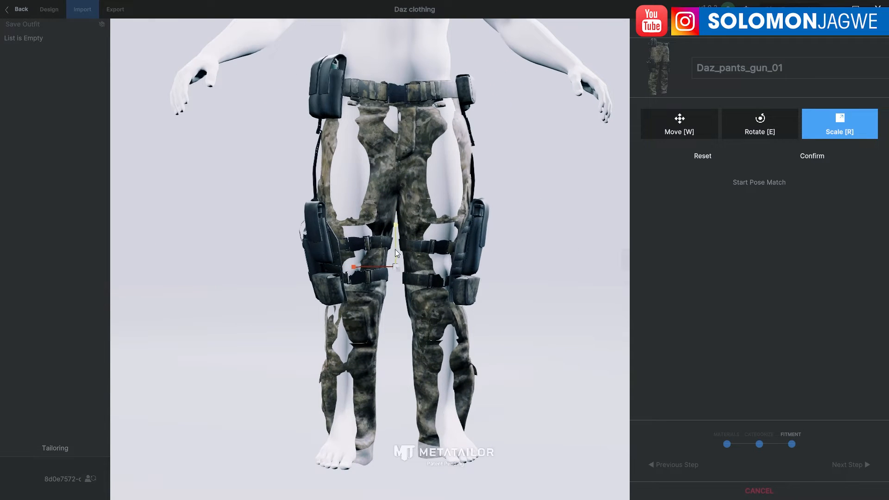
{"action": "left_click_drag", "start_coordinate": [395, 266], "coordinate": [396, 268]}
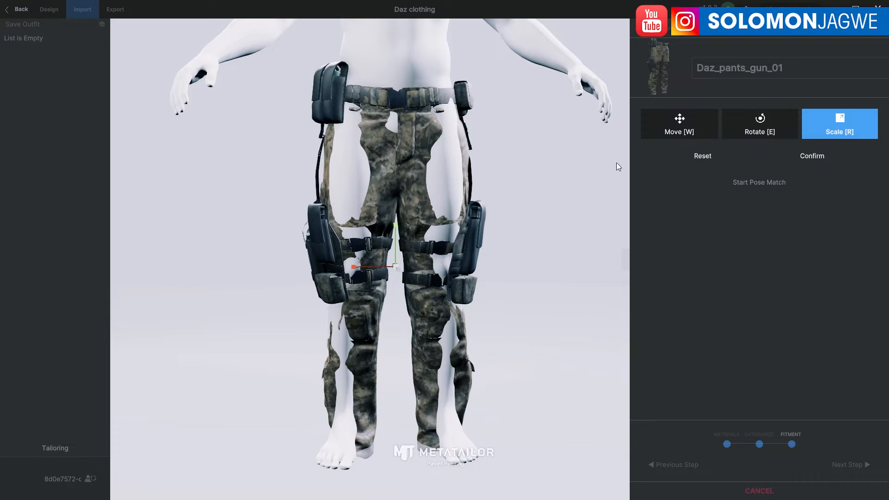
Move the pants forward and upward so they line up with the avatar's legs in side view
{"action": "left_click", "coordinate": [681, 121]}
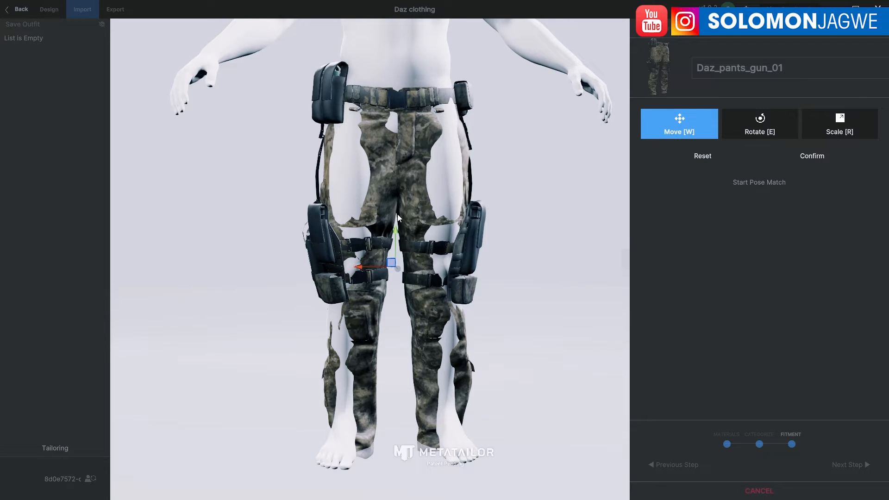
{"action": "left_click_drag", "start_coordinate": [365, 237], "coordinate": [505, 277]}
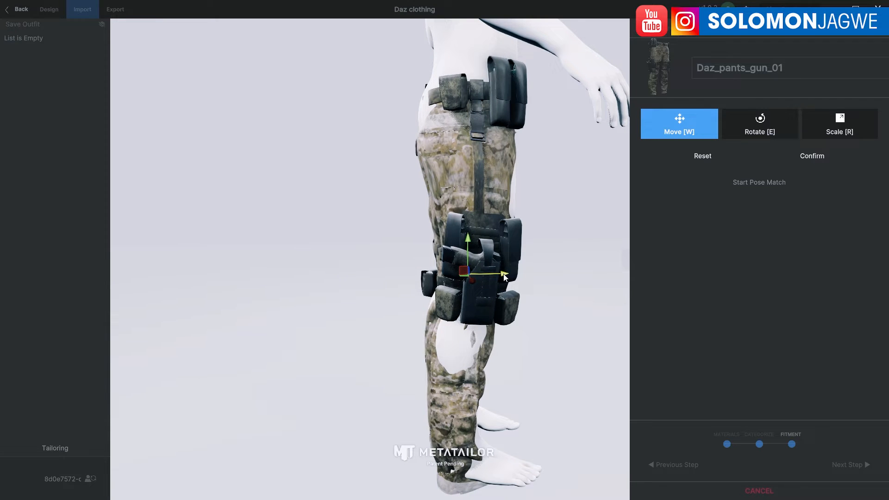
{"action": "left_click_drag", "start_coordinate": [471, 243], "coordinate": [472, 227]}
{"action": "middle_click_drag", "start_coordinate": [532, 222], "coordinate": [480, 275]}
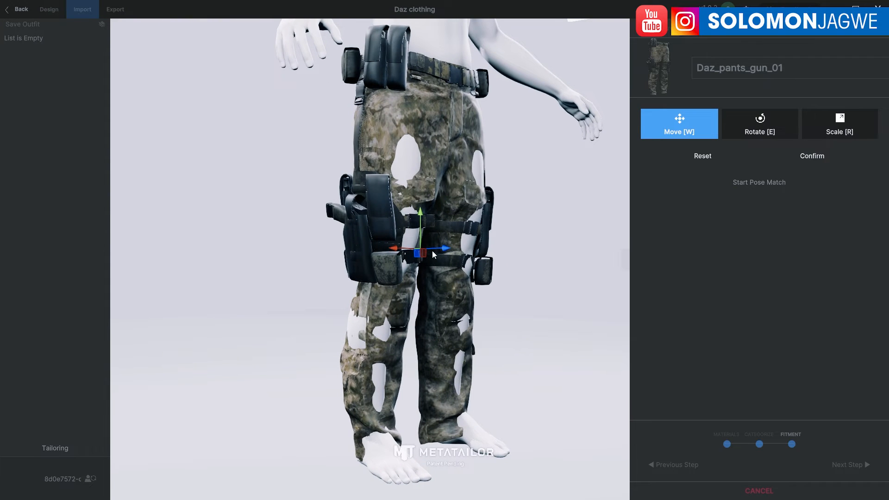
Nudge the pants slightly higher on the avatar's waist and check their fit from several angles
{"action": "left_click_drag", "start_coordinate": [421, 216], "coordinate": [421, 213]}
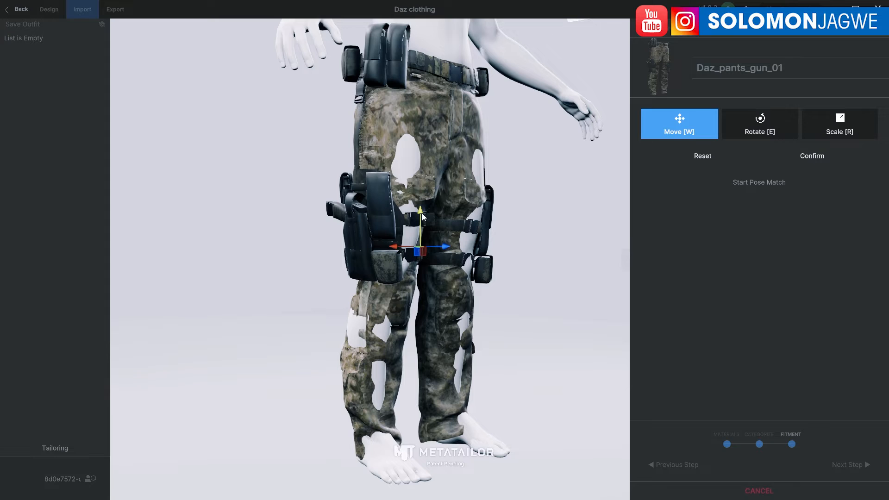
{"action": "middle_click_drag", "start_coordinate": [422, 215], "coordinate": [436, 255]}
{"action": "left_click_drag", "start_coordinate": [392, 216], "coordinate": [393, 213]}
{"action": "middle_click_drag", "start_coordinate": [392, 213], "coordinate": [544, 243]}
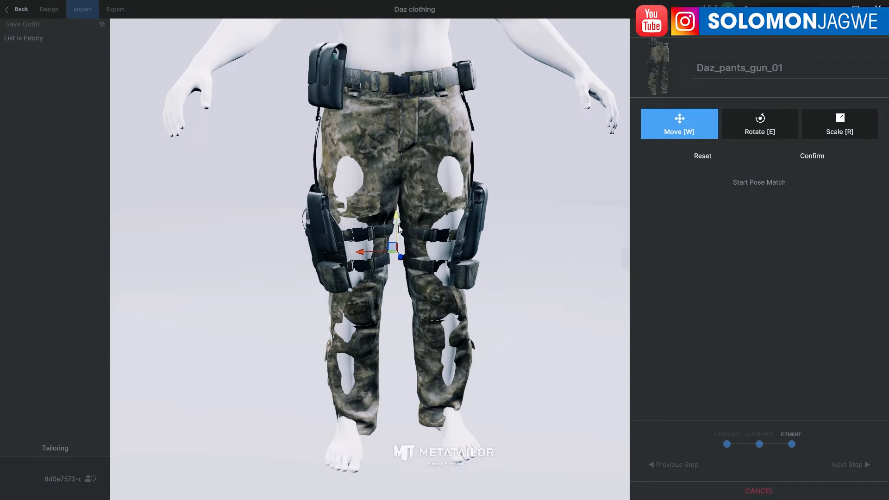
{"action": "left_click_drag", "start_coordinate": [395, 218], "coordinate": [397, 217]}
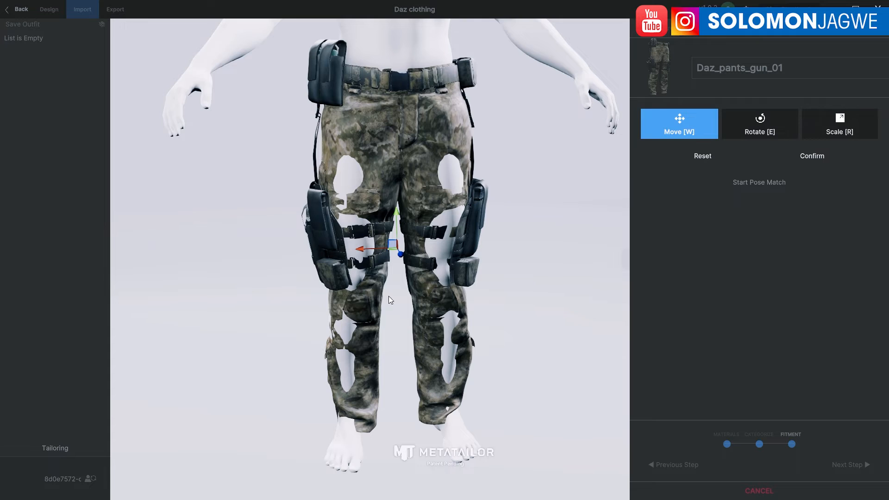
{"action": "mouse_move", "coordinate": [390, 299]}
{"action": "middle_mouse_down"}
{"action": "mouse_move", "coordinate": [501, 280]}
{"action": "mouse_move", "coordinate": [393, 285]}
{"action": "middle_mouse_up"}
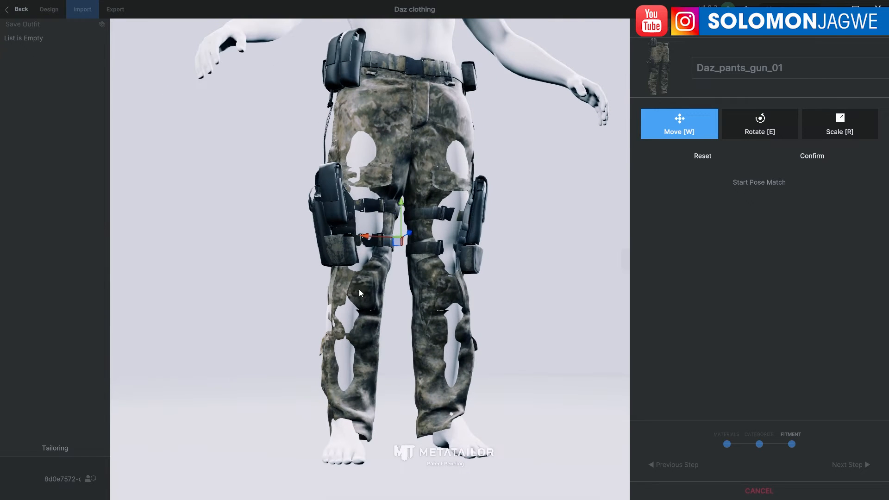
{"action": "middle_click_drag", "start_coordinate": [293, 270], "coordinate": [400, 263]}
{"action": "middle_click_drag", "start_coordinate": [573, 281], "coordinate": [335, 255]}
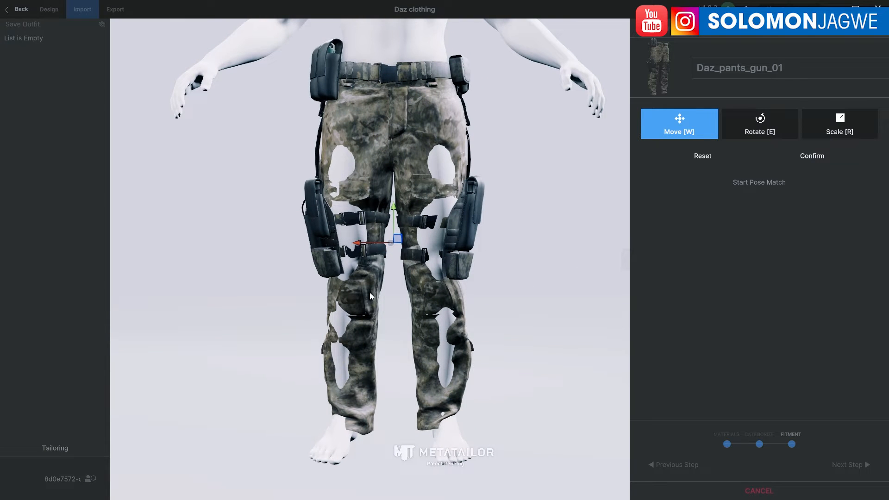
{"action": "middle_click_drag", "start_coordinate": [519, 232], "coordinate": [540, 239]}
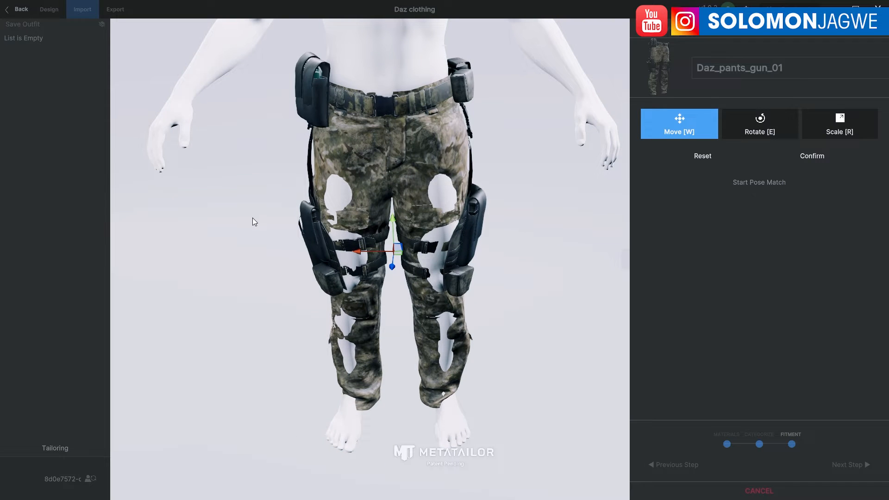
Restore the METATAILOR window and switch to Chrome to view the MI Modern Military Combat Uniform bundle images on daz3d.com
{"action": "left_click", "coordinate": [855, 8]}
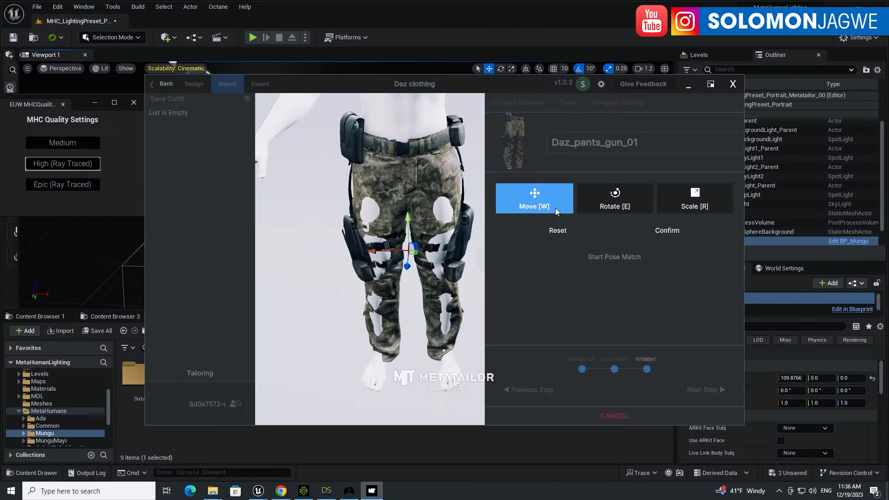
{"action": "left_click", "coordinate": [281, 490]}
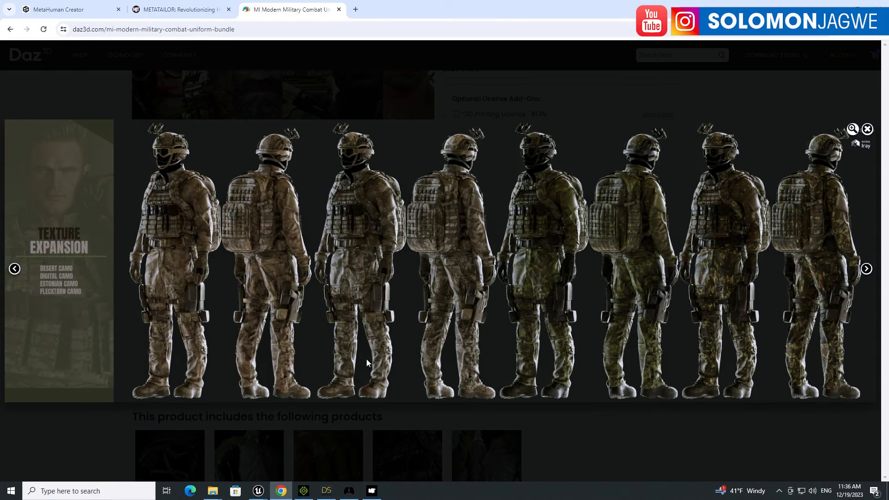
Advance through the uniform bundle's product images and examine the pants and holster up close
{"action": "left_click", "coordinate": [865, 269]}
{"action": "left_click", "coordinate": [868, 272]}
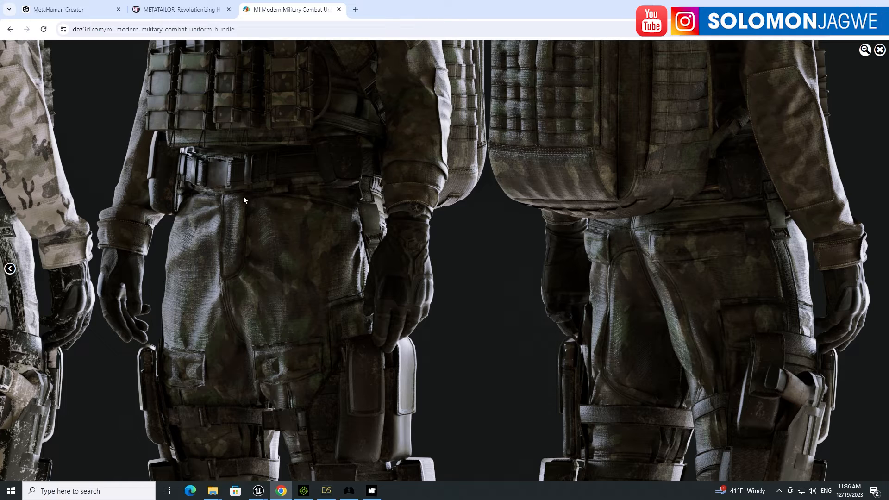
{"action": "left_click", "coordinate": [795, 193]}
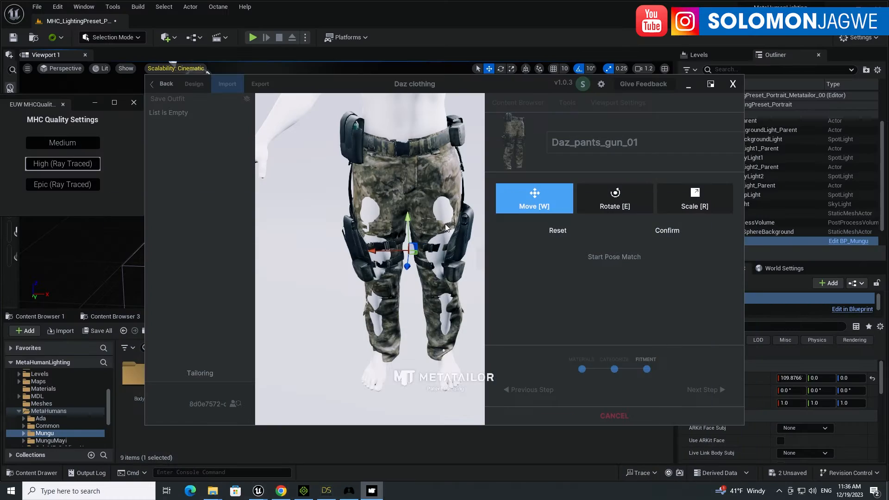
Maximize METATAILOR, confirm the pants' placement, finish the fitment stage without pose matching, and select the imported pants in the outfit
{"action": "left_click", "coordinate": [710, 83]}
{"action": "left_click_drag", "start_coordinate": [535, 192], "coordinate": [631, 198]}
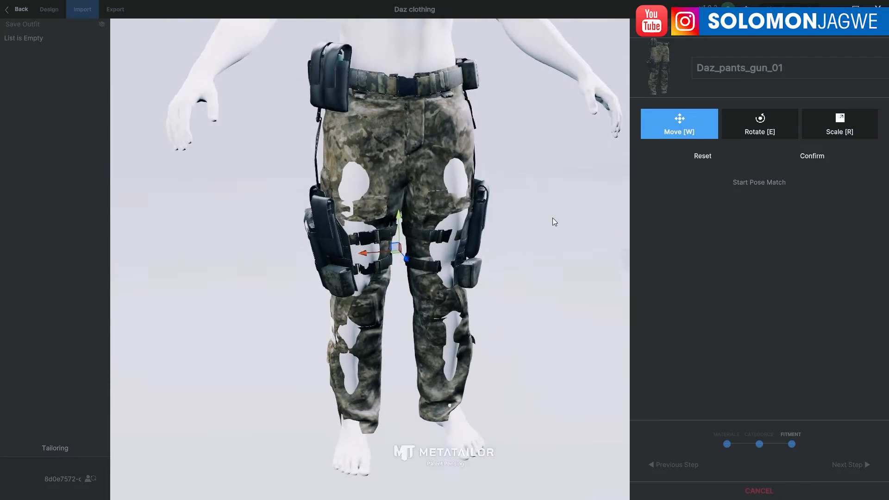
{"action": "scroll", "coordinate": [532, 234], "scroll_direction": "down", "scroll_amount": 2}
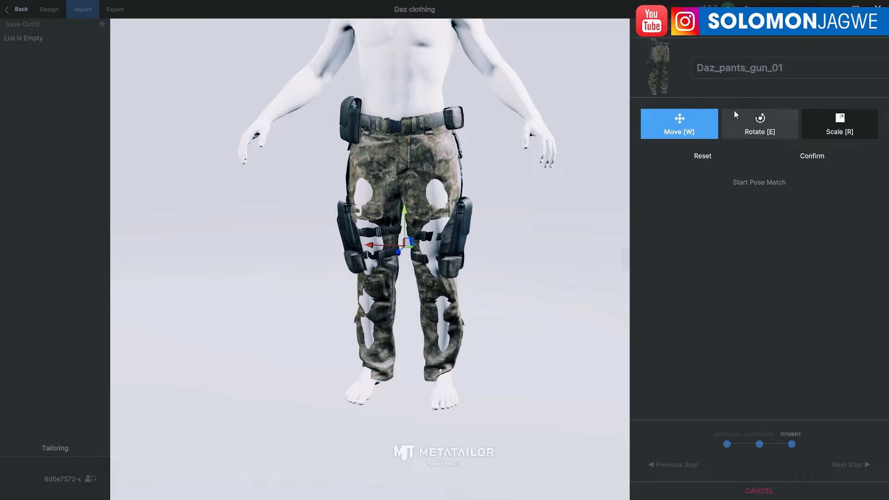
{"action": "left_click", "coordinate": [810, 157]}
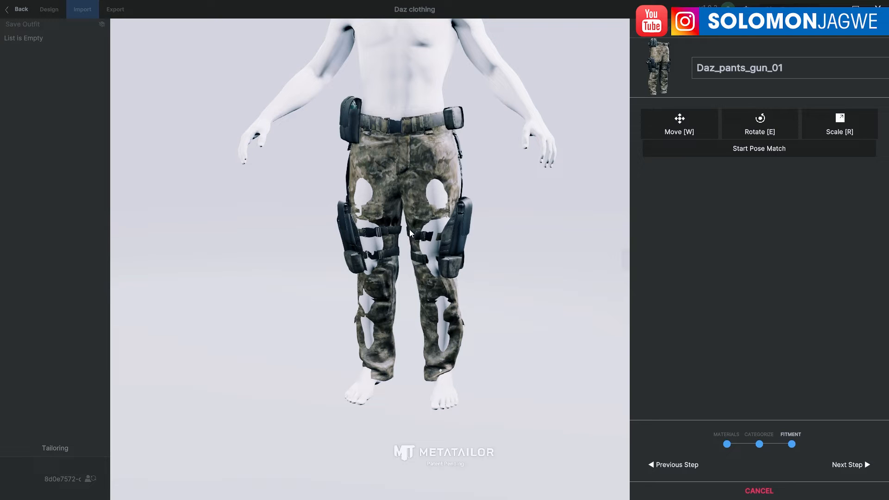
{"action": "left_click", "coordinate": [850, 464]}
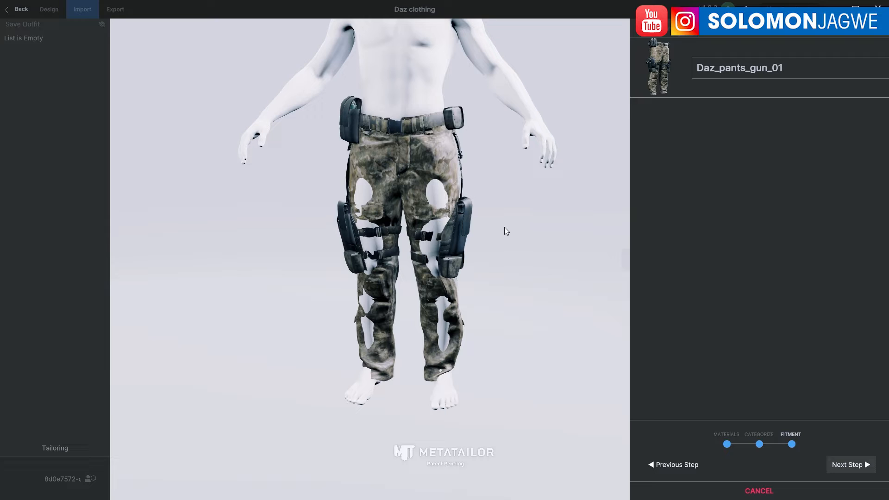
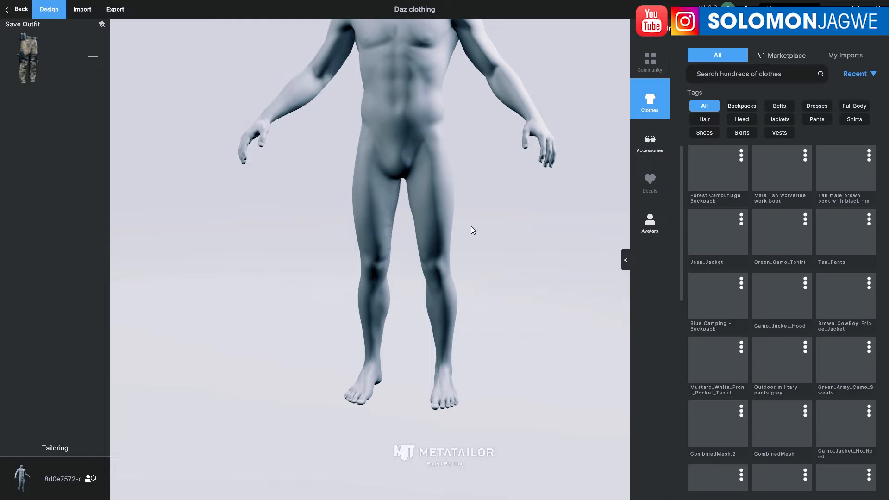
{"action": "left_click", "coordinate": [32, 68]}
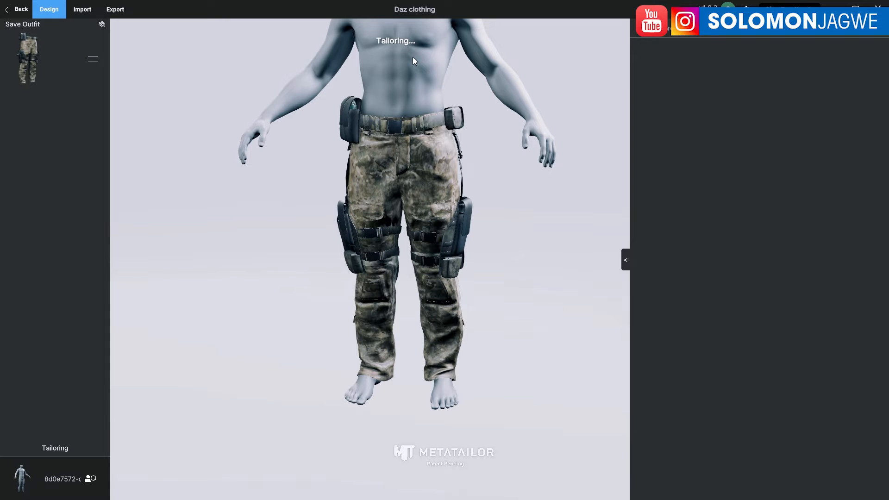
Examine the tailored pants and holster on the avatar from several angles, both close up and at full body length
{"action": "left_click_drag", "start_coordinate": [301, 287], "coordinate": [387, 271]}
{"action": "middle_click_drag", "start_coordinate": [528, 308], "coordinate": [476, 298]}
{"action": "scroll", "coordinate": [329, 315], "scroll_direction": "up", "scroll_amount": 3}
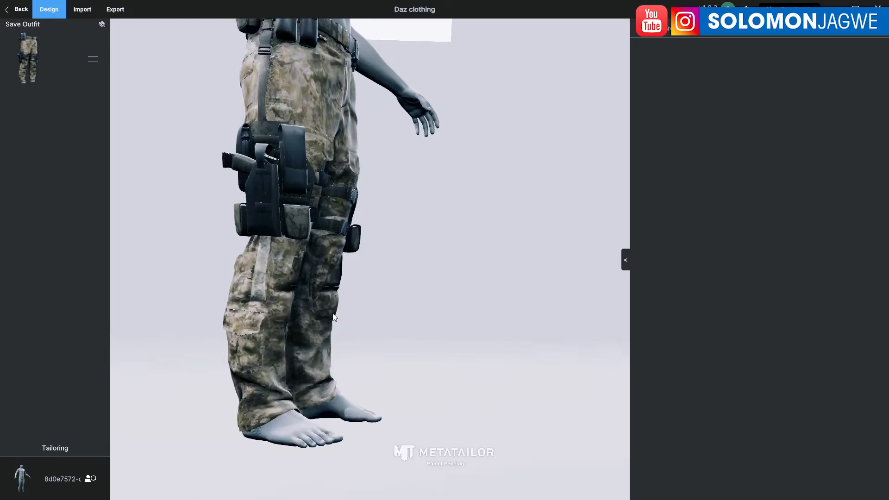
{"action": "scroll", "coordinate": [348, 298], "scroll_direction": "up", "scroll_amount": 5}
{"action": "left_click_drag", "start_coordinate": [349, 298], "coordinate": [236, 323]}
{"action": "middle_click_drag", "start_coordinate": [333, 239], "coordinate": [513, 379]}
{"action": "scroll", "coordinate": [440, 258], "scroll_direction": "up", "scroll_amount": 3}
{"action": "left_click_drag", "start_coordinate": [429, 234], "coordinate": [485, 220]}
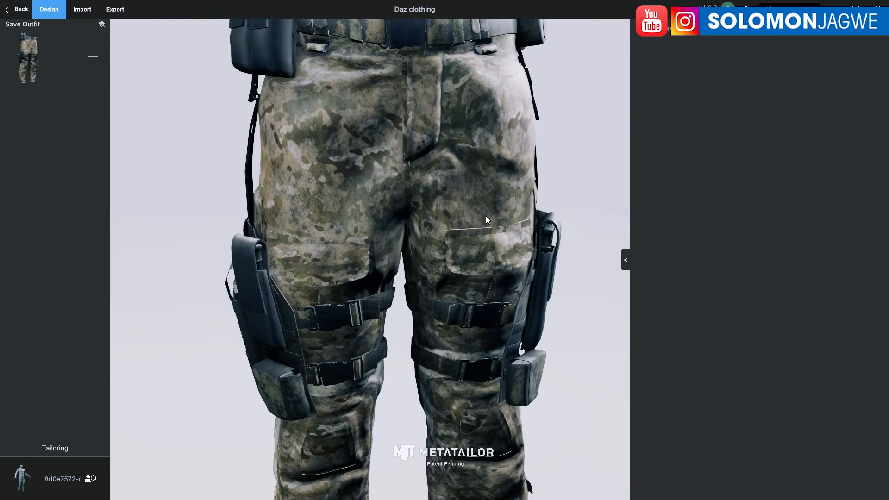
{"action": "scroll", "coordinate": [354, 237], "scroll_direction": "down", "scroll_amount": 5}
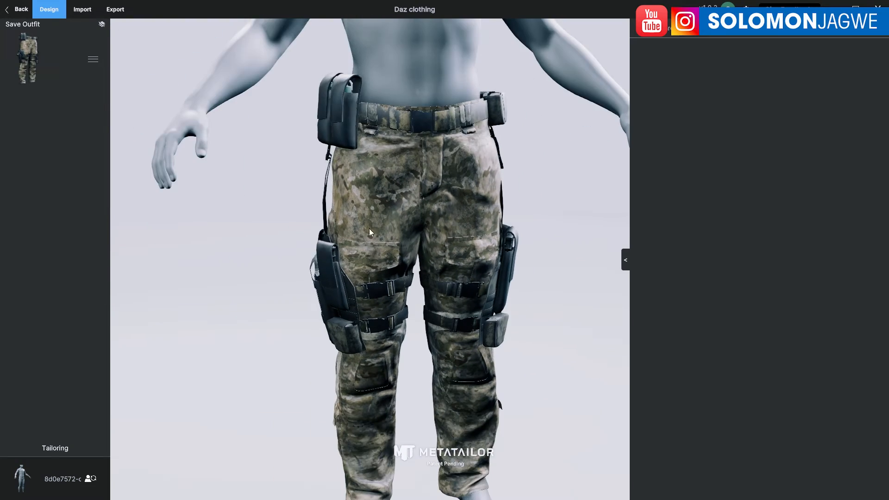
{"action": "left_click_drag", "start_coordinate": [368, 229], "coordinate": [486, 231]}
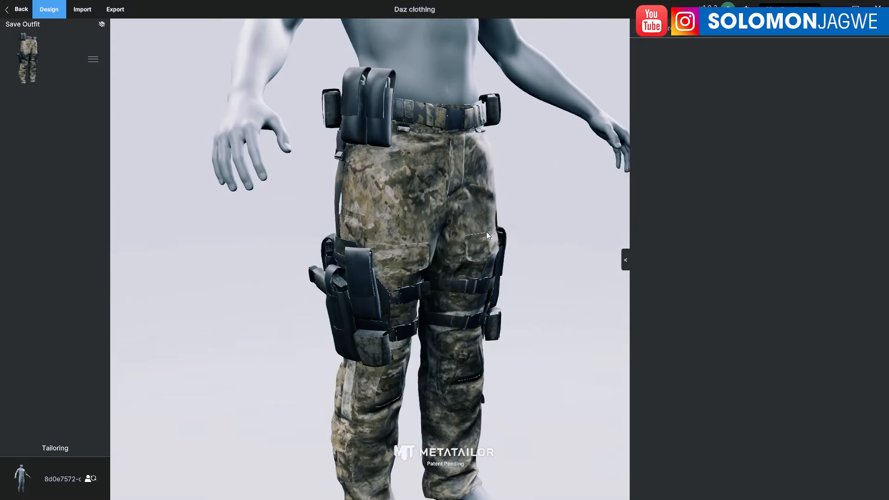
{"action": "middle_click_drag", "start_coordinate": [505, 297], "coordinate": [503, 248]}
{"action": "left_click_drag", "start_coordinate": [503, 248], "coordinate": [387, 256]}
{"action": "left_click_drag", "start_coordinate": [503, 341], "coordinate": [453, 321]}
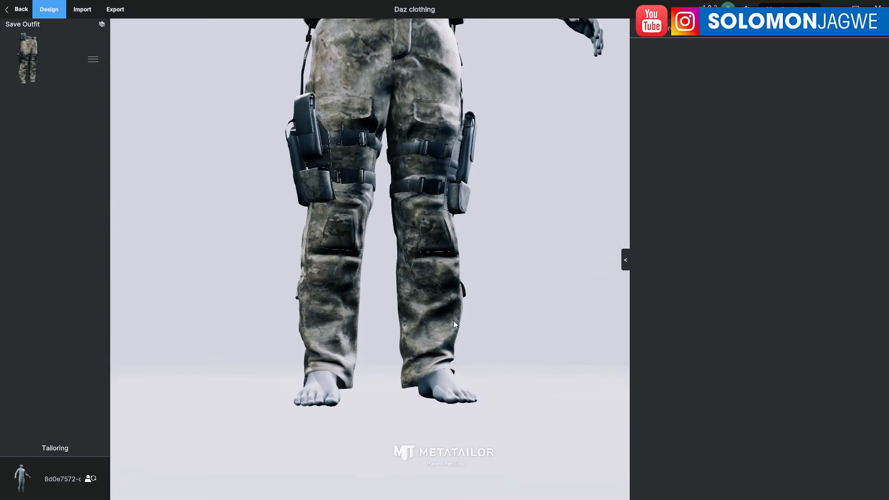
{"action": "left_click_drag", "start_coordinate": [476, 387], "coordinate": [417, 246]}
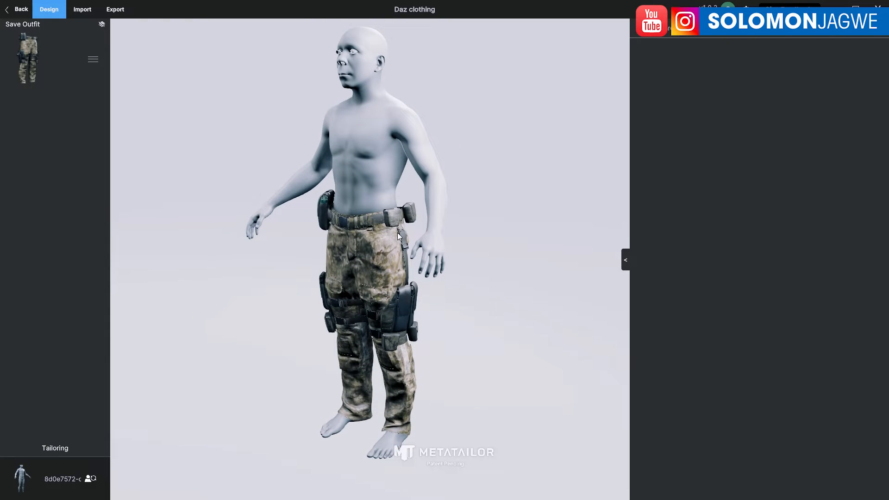
Restore the METATAILOR window, switch to DAZ Studio and select the MI Modern Military Combat Uniform Pants
{"action": "left_click", "coordinate": [856, 7]}
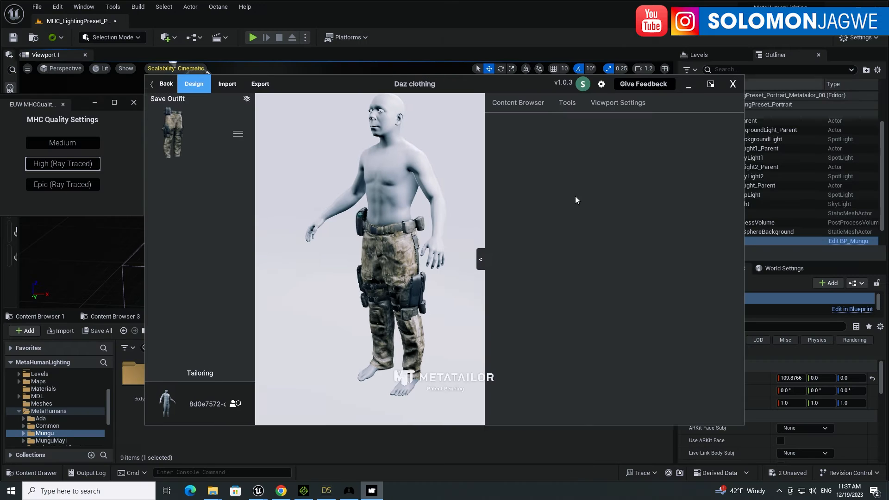
{"action": "mouse_move", "coordinate": [178, 135]}
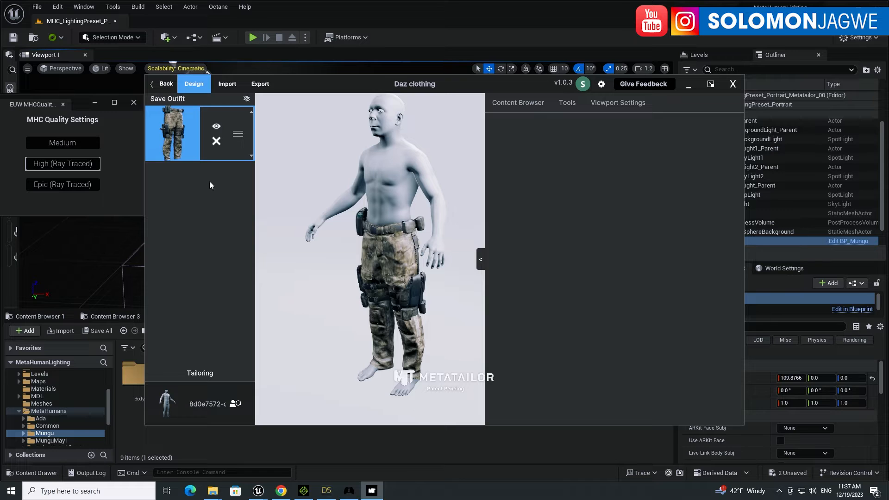
{"action": "left_click", "coordinate": [326, 491]}
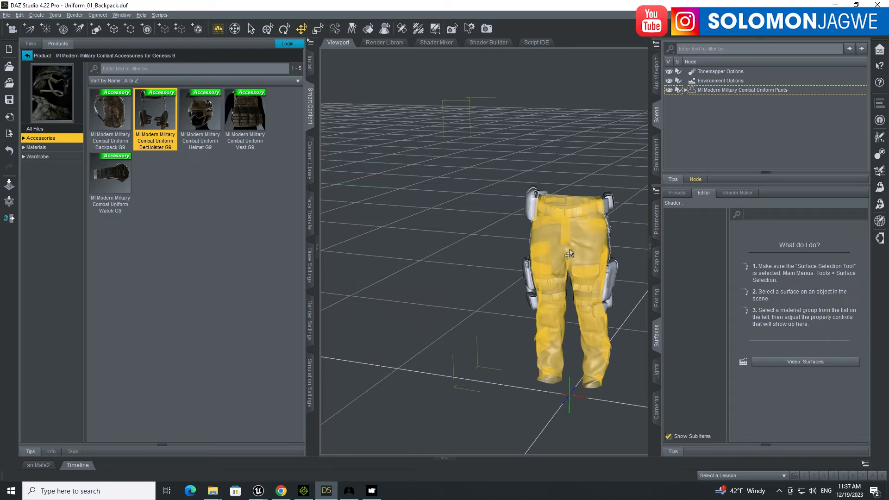
{"action": "left_click", "coordinate": [6, 15]}
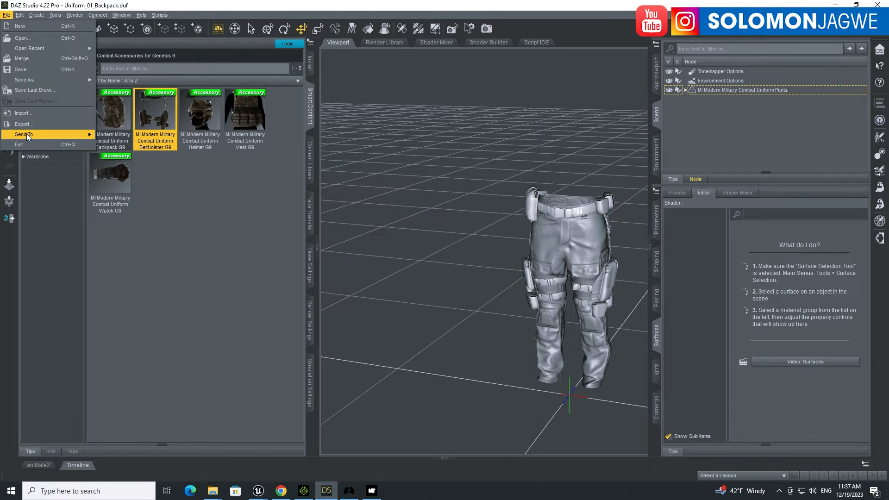
{"action": "left_click", "coordinate": [750, 135]}
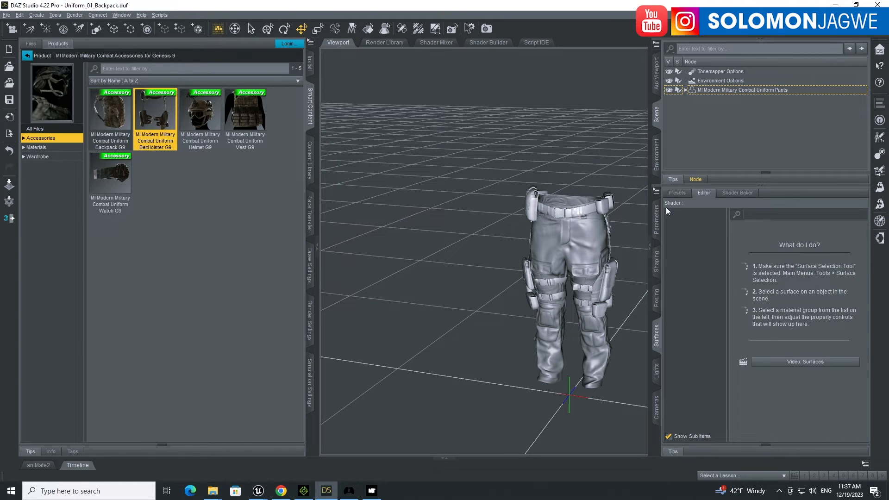
{"action": "left_click", "coordinate": [599, 273]}
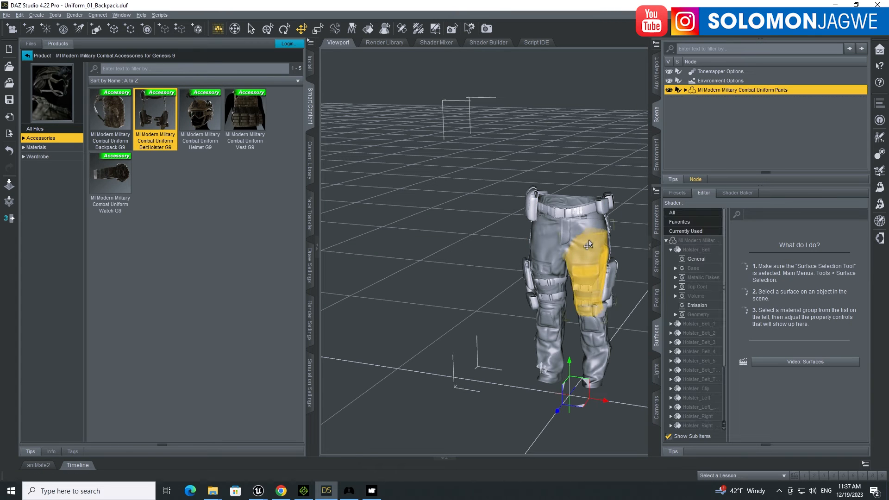
Show the Base surface settings of Holster_Belt and browse for its Base Color image file
{"action": "left_click", "coordinate": [650, 246]}
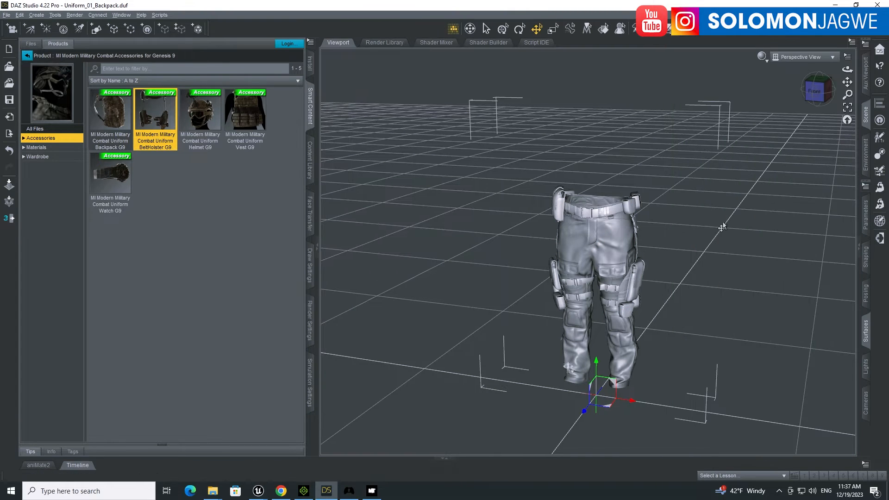
{"action": "left_click", "coordinate": [859, 245]}
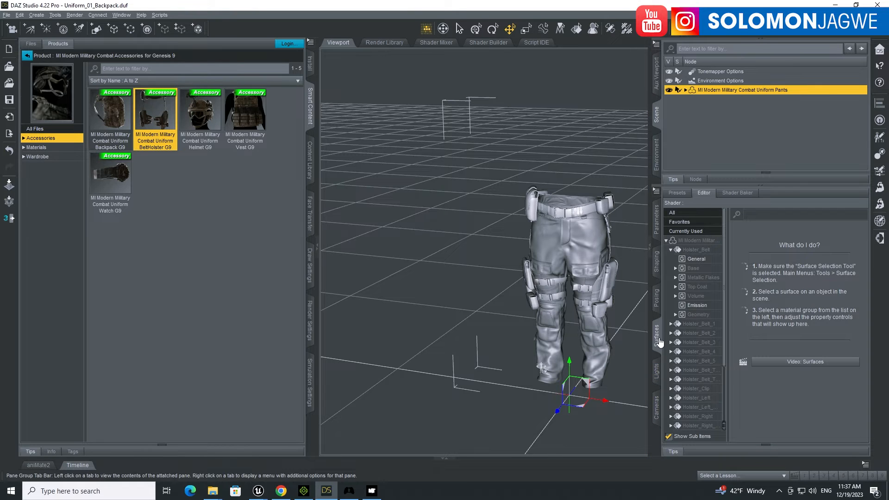
{"action": "left_click", "coordinate": [702, 259]}
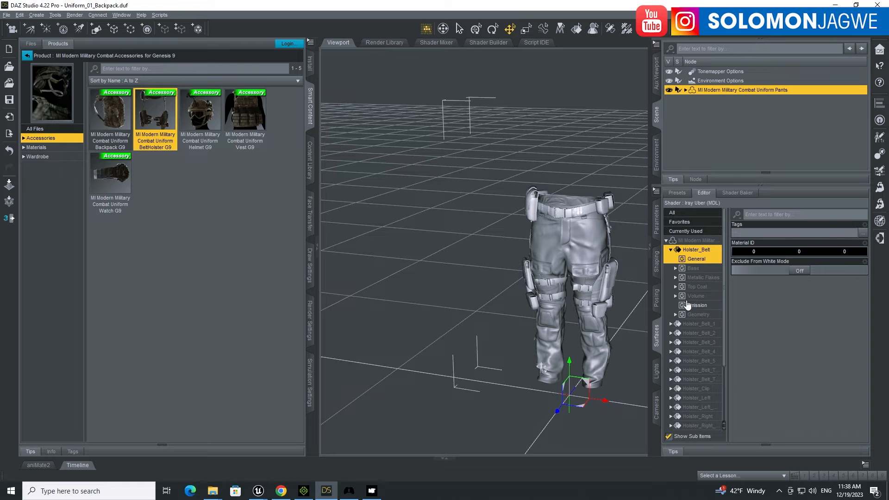
{"action": "left_click", "coordinate": [693, 272]}
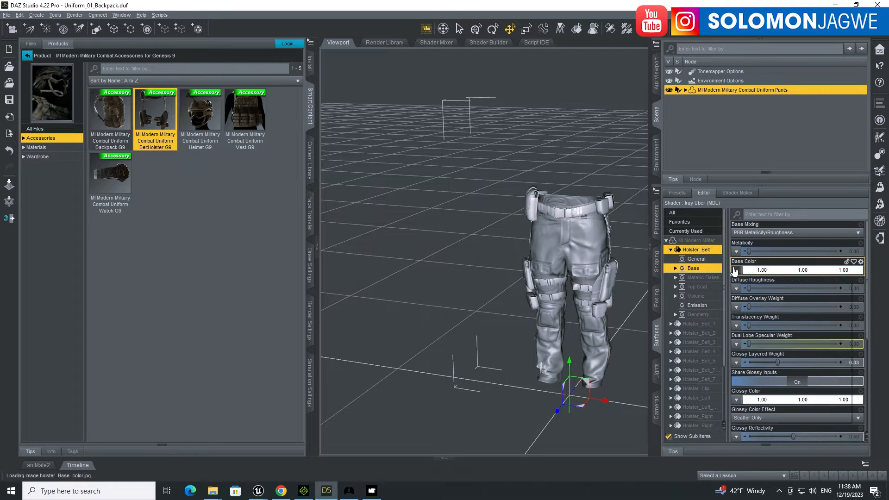
{"action": "mouse_move", "coordinate": [736, 270]}
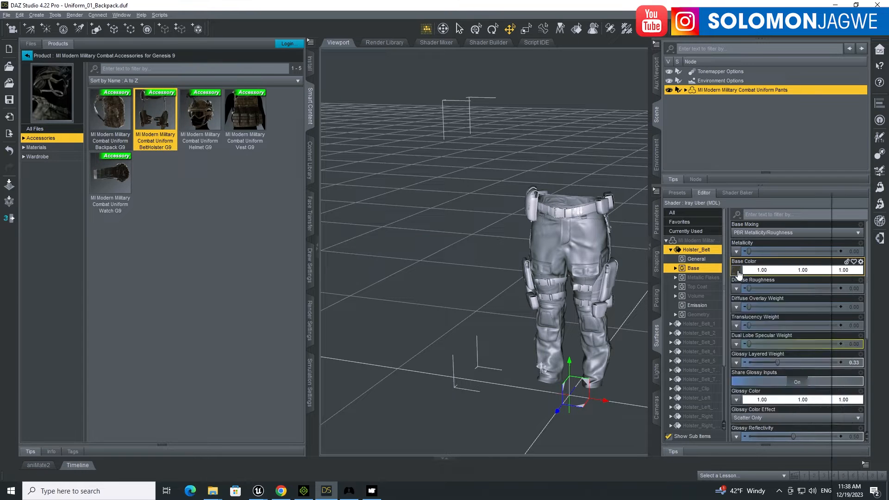
{"action": "left_click", "coordinate": [737, 273]}
{"action": "left_click", "coordinate": [755, 196]}
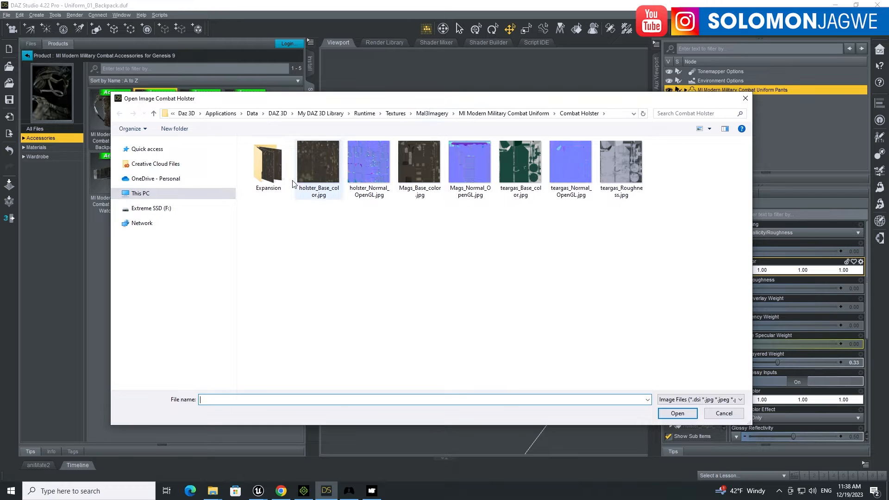
Look inside the holster's Expansion textures, go up to the Mal3Imagery folder and copy the MI Modern Military Combat Uniform folder
{"action": "double_click", "coordinate": [262, 174]}
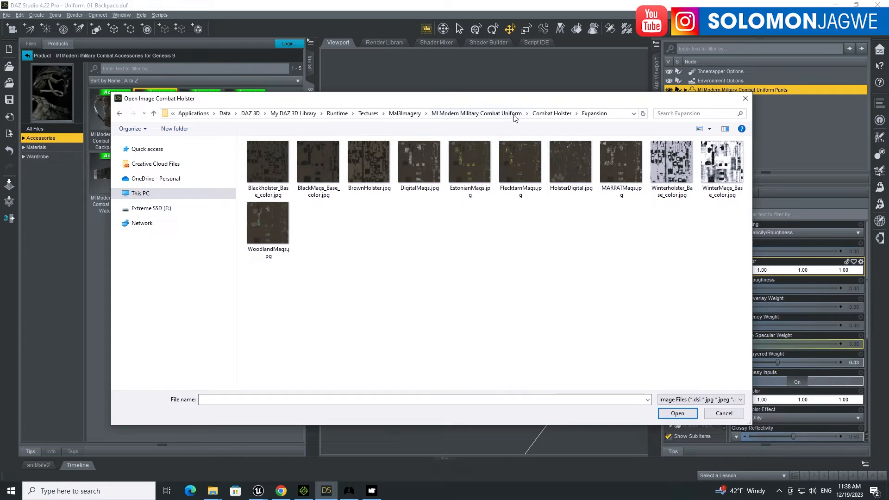
{"action": "left_click", "coordinate": [454, 114]}
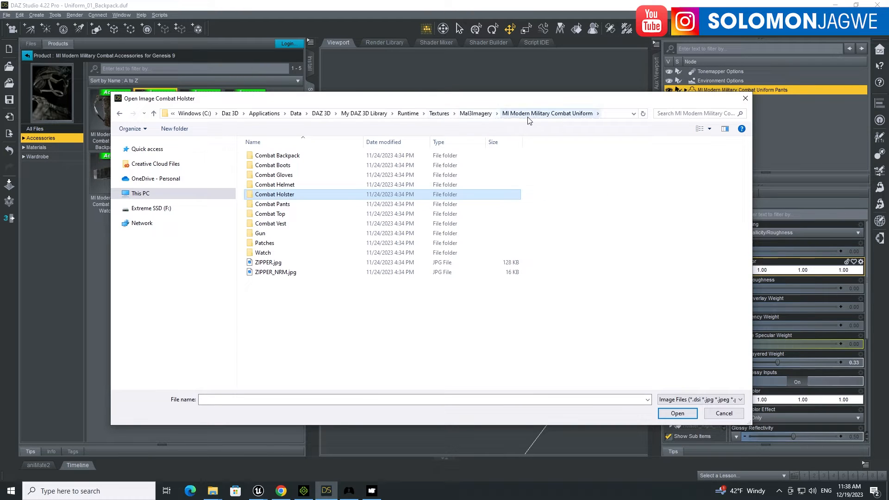
{"action": "left_click", "coordinate": [476, 114]}
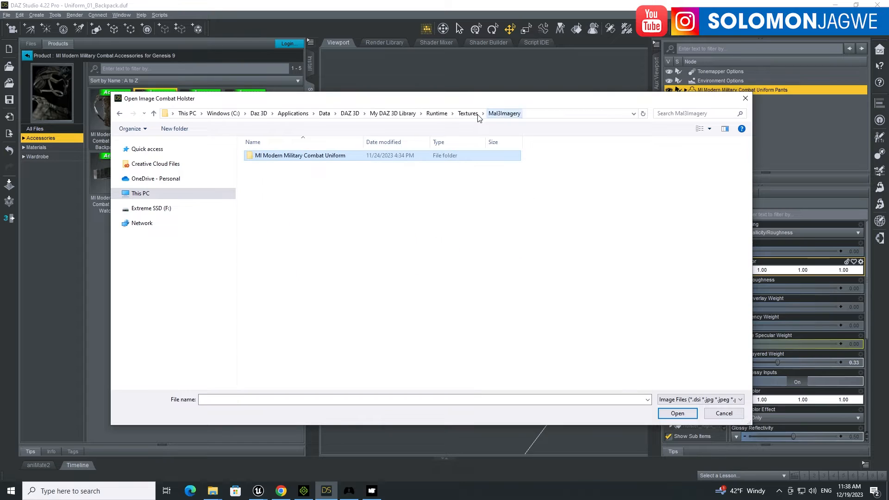
{"action": "right_click", "coordinate": [317, 159]}
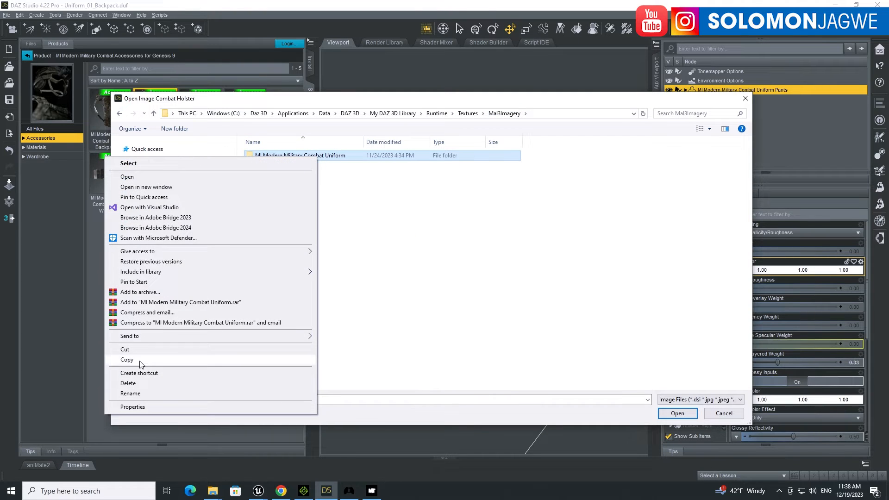
{"action": "left_click", "coordinate": [127, 359]}
{"action": "left_click", "coordinate": [343, 236]}
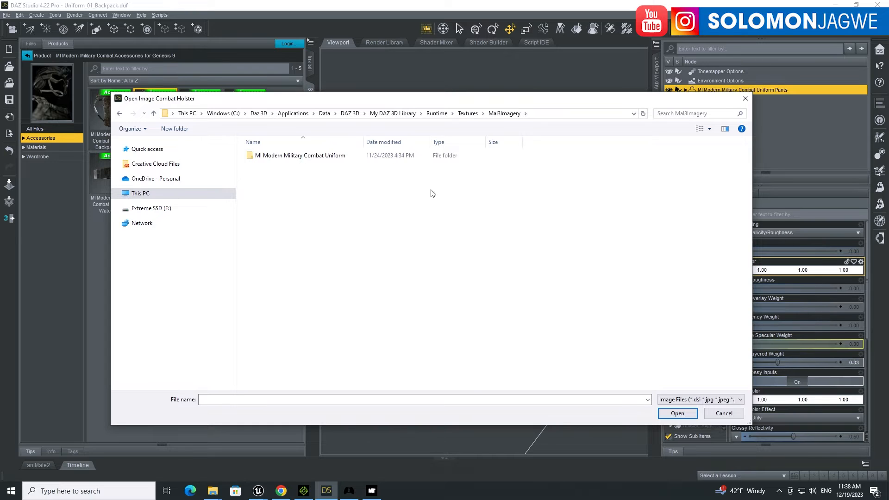
Open the MI Modern Military Combat Uniform folder to view its texture subfolders, and switch to the MetaHumanLighting project in Unreal Engine
{"action": "left_click", "coordinate": [270, 158]}
{"action": "double_click", "coordinate": [271, 157]}
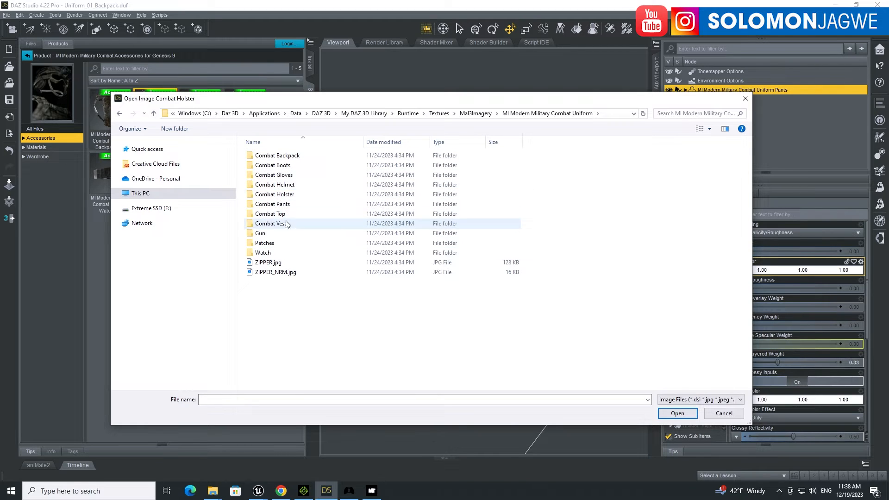
{"action": "left_click", "coordinate": [214, 491]}
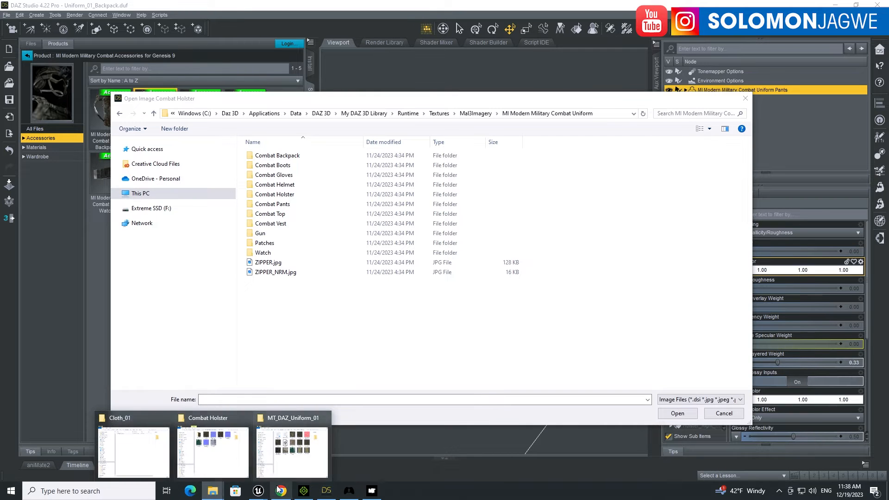
{"action": "mouse_move", "coordinate": [258, 490]}
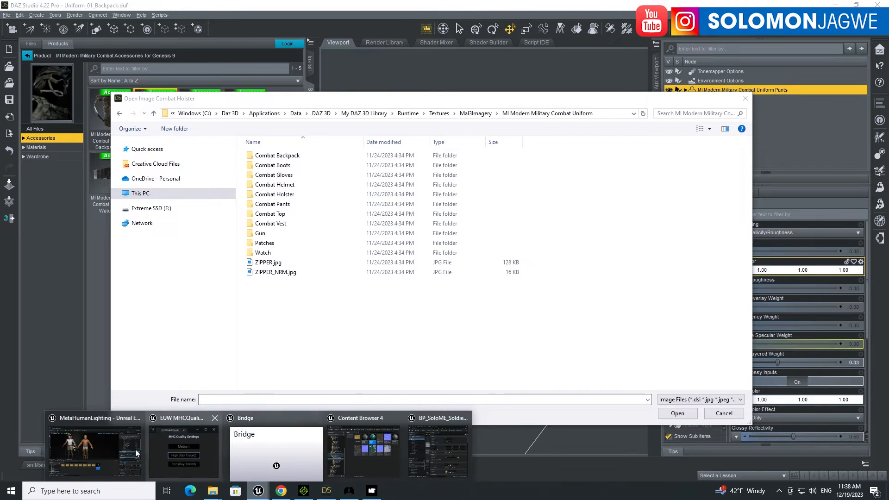
{"action": "left_click", "coordinate": [99, 418]}
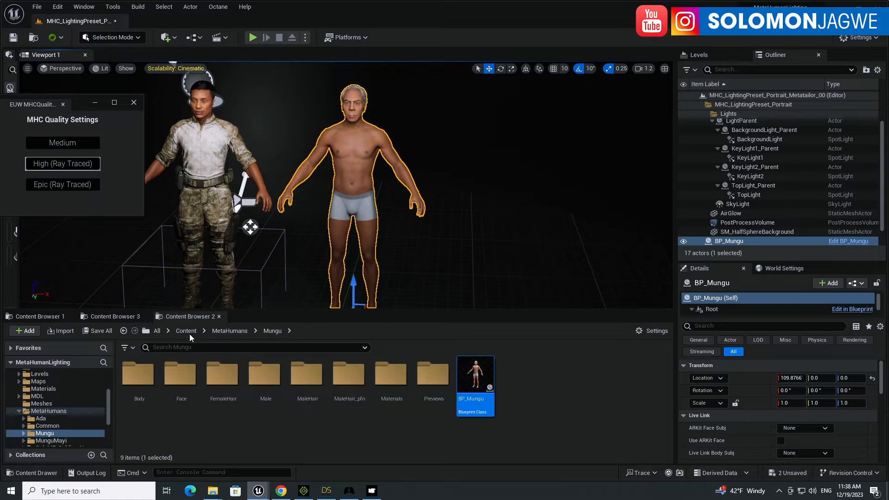
Bring up the floating Content Browser 4 and open the Textures folder of METATAILOR_CLOTH/Solo_DAZ_MT
{"action": "left_click", "coordinate": [114, 316]}
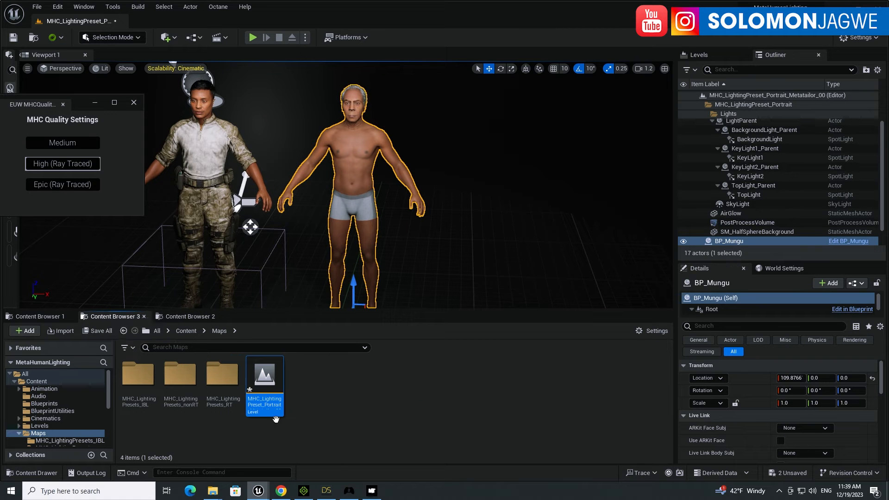
{"action": "mouse_move", "coordinate": [263, 489]}
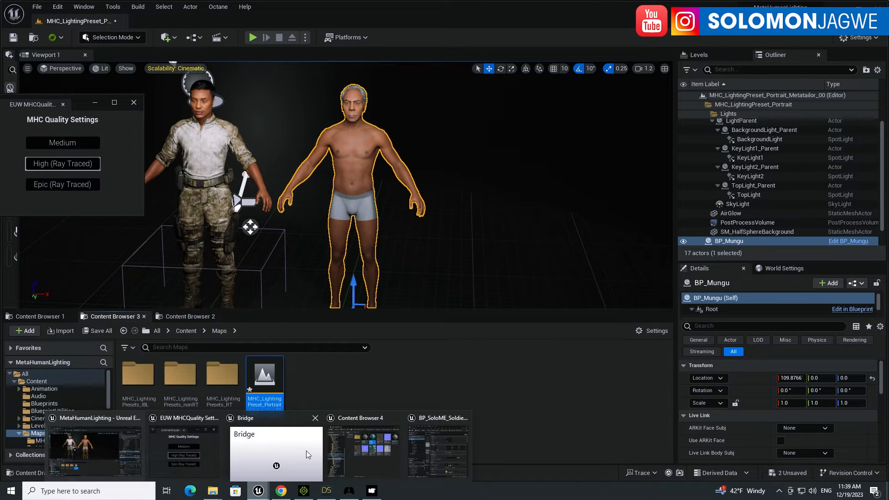
{"action": "left_click", "coordinate": [361, 422]}
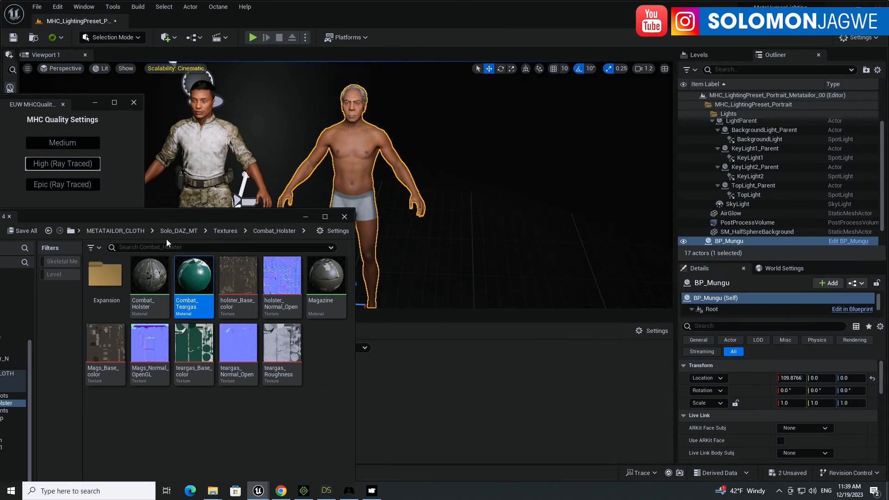
{"action": "left_click", "coordinate": [178, 230]}
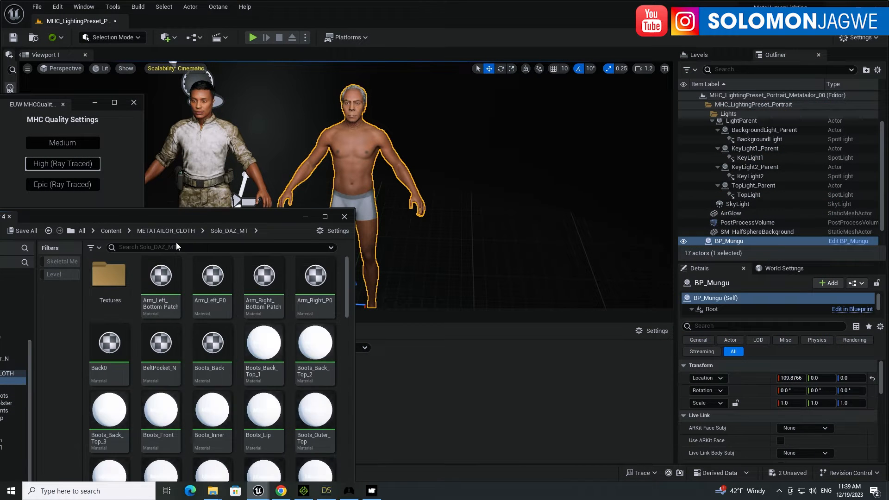
{"action": "double_click", "coordinate": [106, 289]}
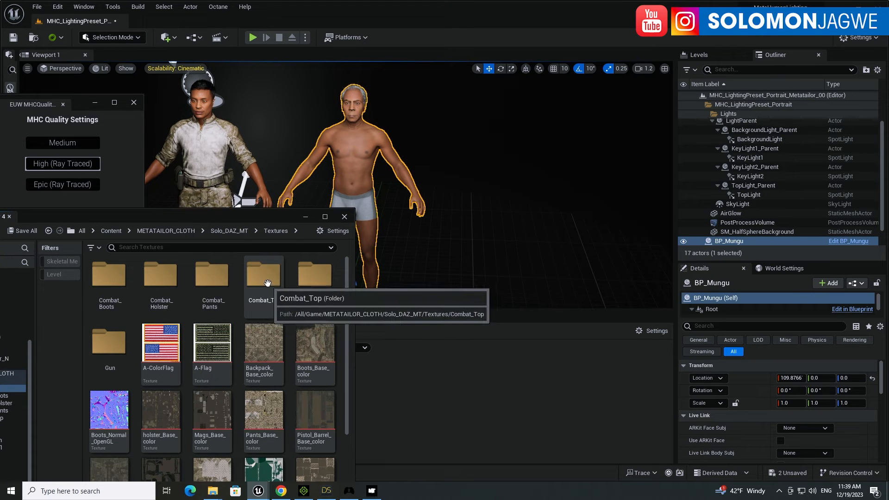
Look through the Combat_Top textures and their Expansion subfolder, and return to the Textures folder
{"action": "double_click", "coordinate": [270, 283]}
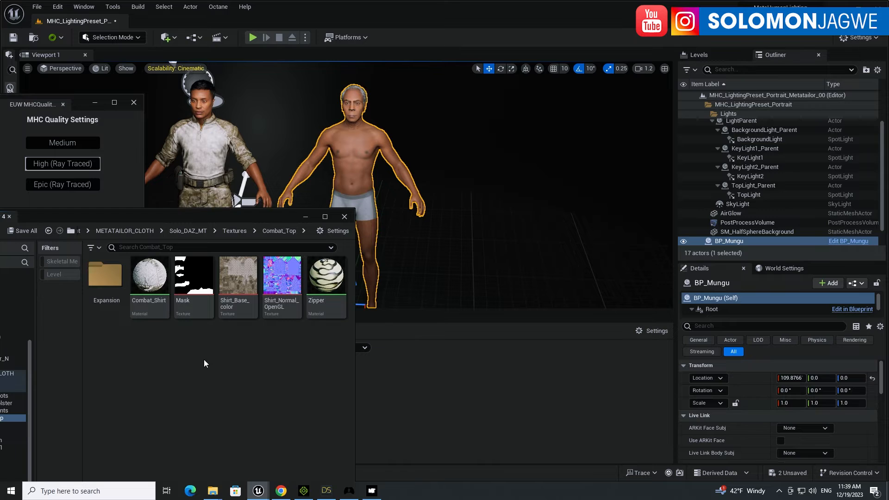
{"action": "double_click", "coordinate": [105, 276]}
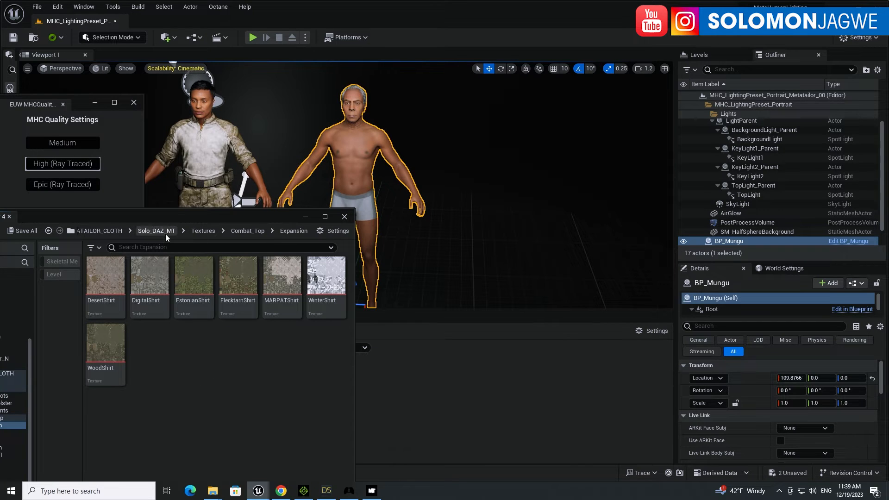
{"action": "left_click", "coordinate": [198, 230]}
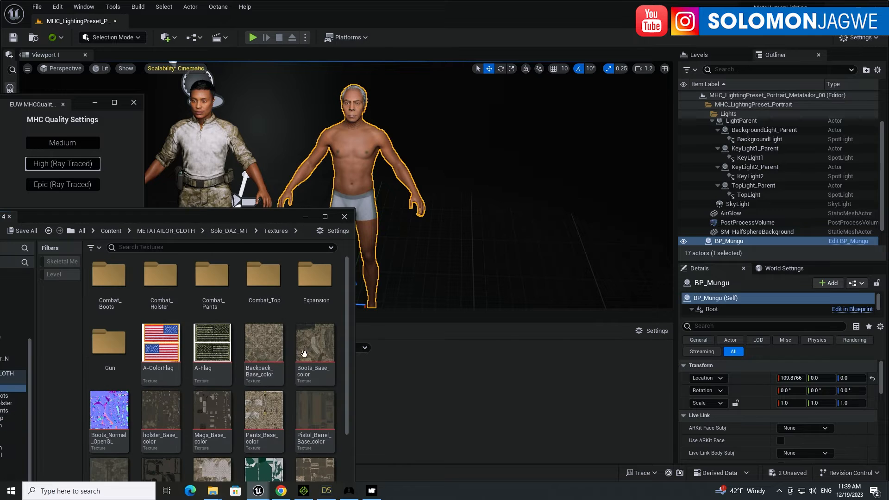
Switch to DAZ Studio, cancel the holster image browsing and look up Holster_Belt's Normal Map in its Base surface settings
{"action": "left_click", "coordinate": [326, 490]}
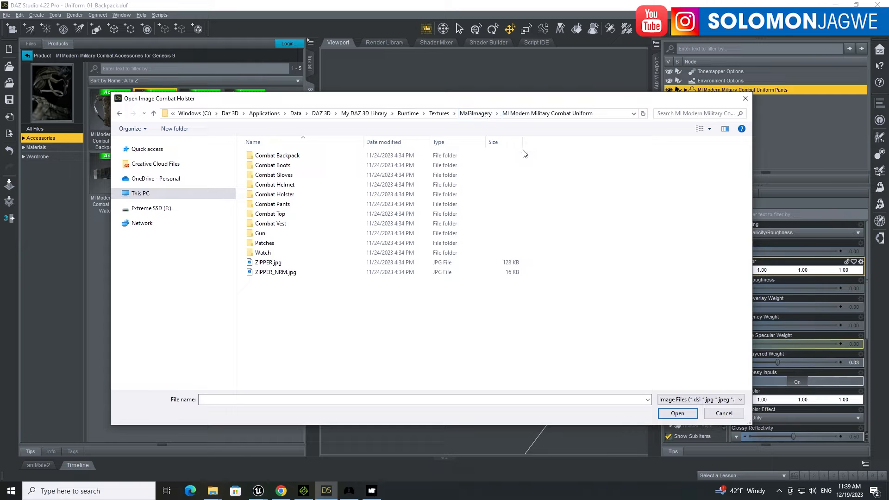
{"action": "left_click", "coordinate": [717, 414]}
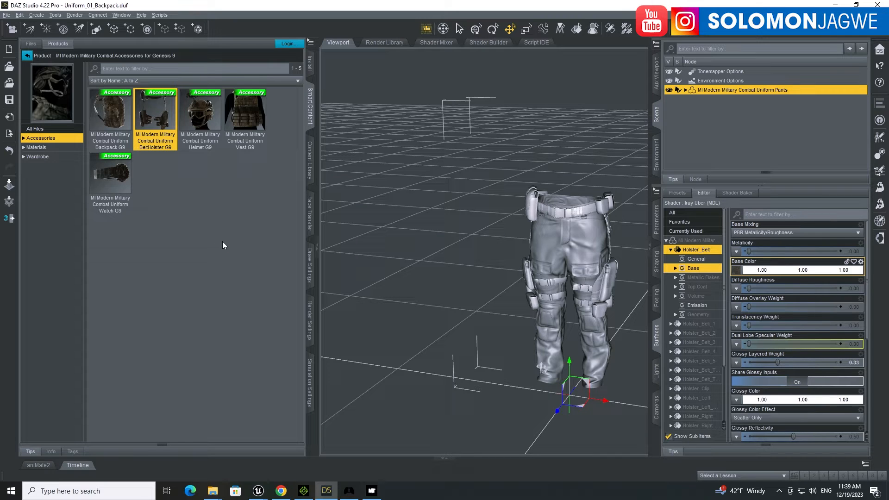
{"action": "scroll", "coordinate": [810, 345], "scroll_direction": "down", "scroll_amount": 5}
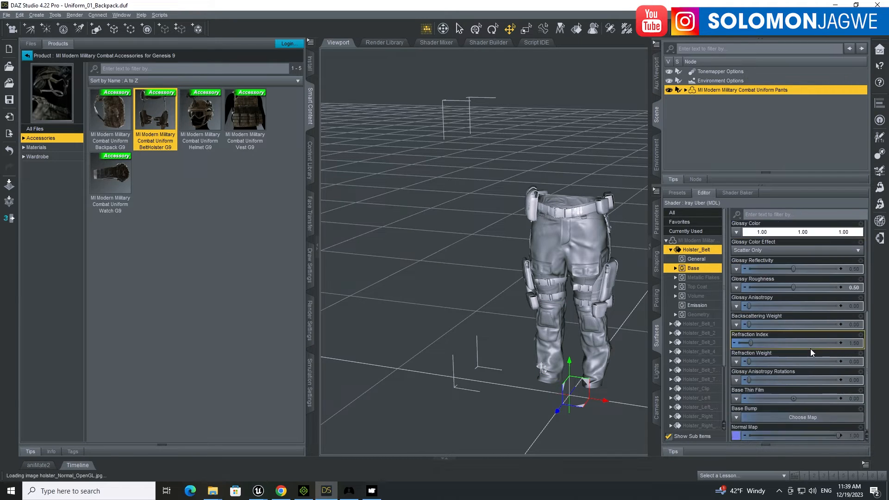
{"action": "mouse_move", "coordinate": [735, 436]}
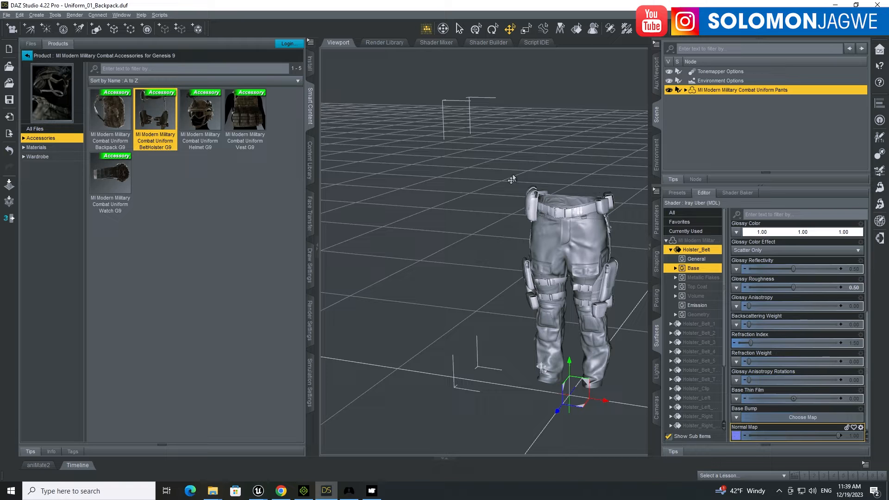
Switch to METATAILOR, maximize it and add Military_Boots_Pair_01 from the imported clothes to the avatar
{"action": "key", "text": "alt+Tab"}
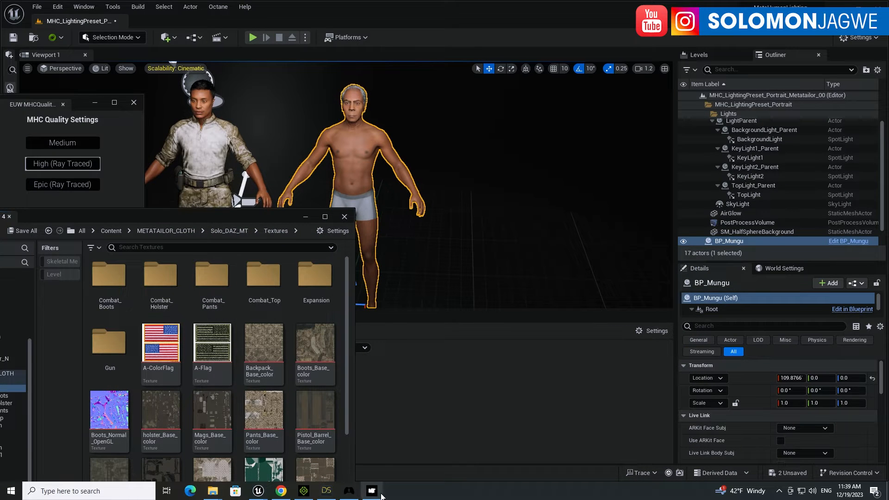
{"action": "left_click", "coordinate": [381, 488]}
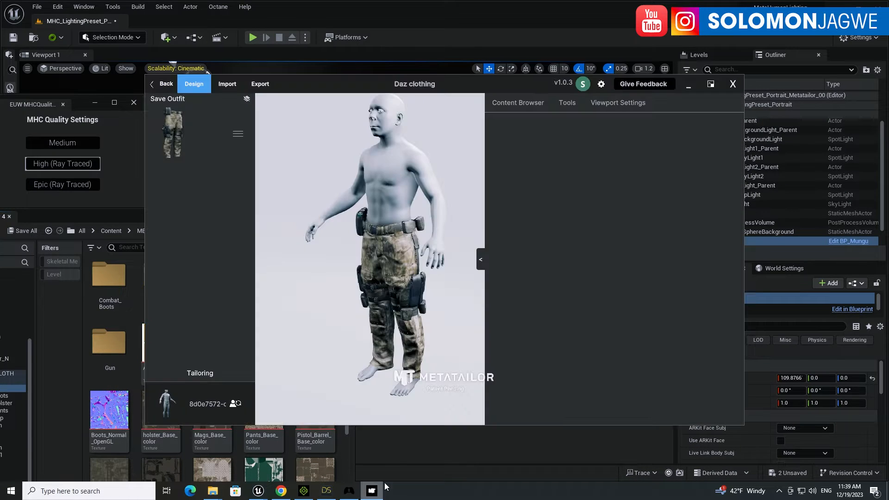
{"action": "left_click", "coordinate": [711, 85]}
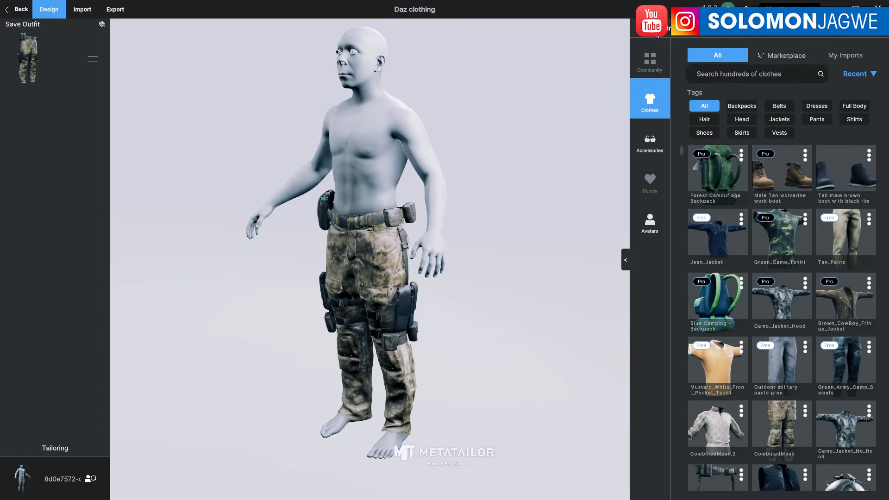
{"action": "left_click", "coordinate": [833, 59]}
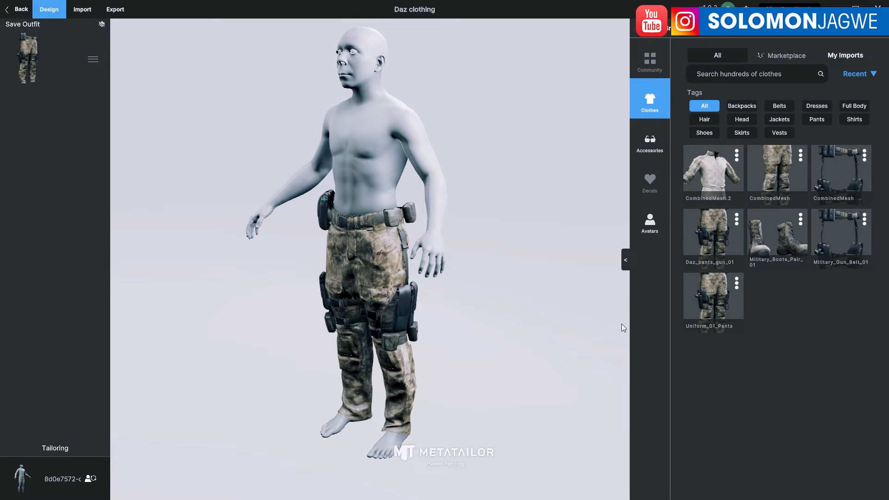
{"action": "left_click", "coordinate": [776, 242]}
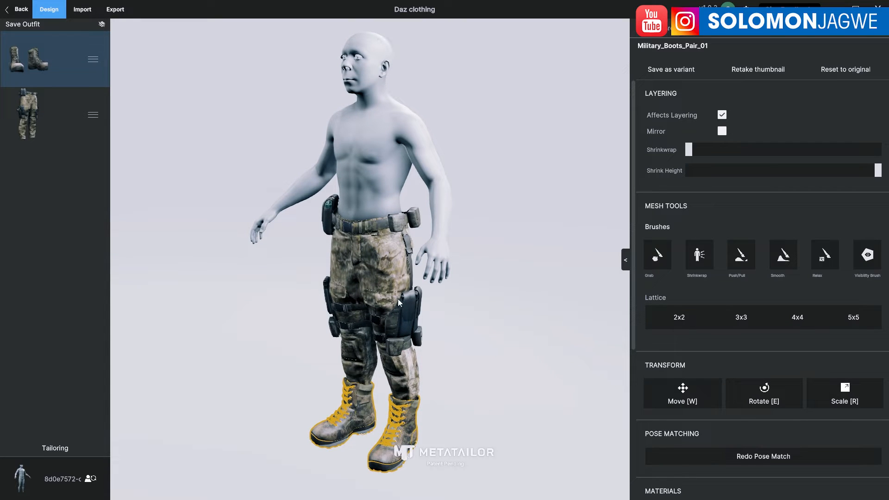
Examine from several sides how the military boots fit around the lower pant legs
{"action": "middle_click_drag", "start_coordinate": [426, 330], "coordinate": [427, 224]}
{"action": "scroll", "coordinate": [419, 224], "scroll_direction": "up", "scroll_amount": 6}
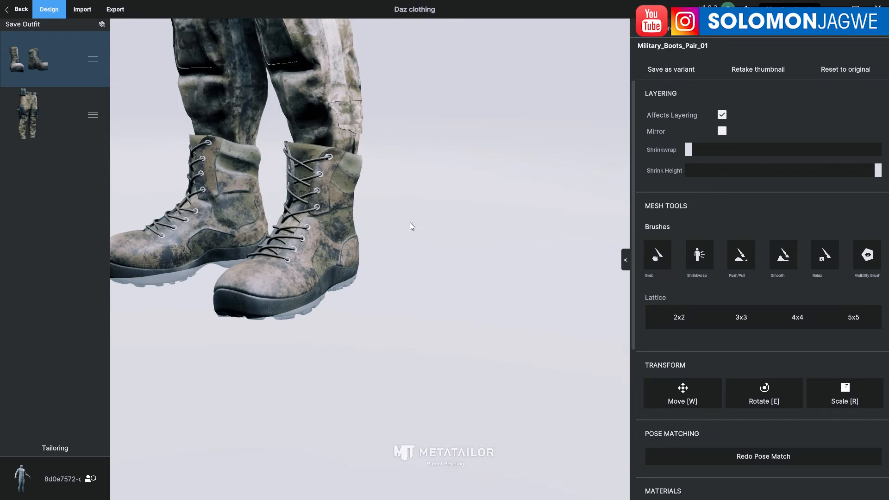
{"action": "scroll", "coordinate": [407, 224], "scroll_direction": "down", "scroll_amount": 3}
{"action": "scroll", "coordinate": [370, 219], "scroll_direction": "up", "scroll_amount": 5}
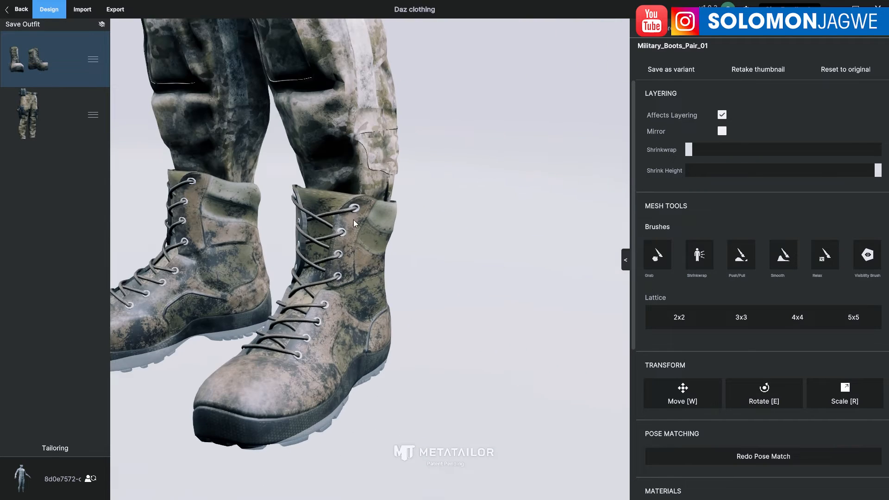
{"action": "scroll", "coordinate": [452, 226], "scroll_direction": "down", "scroll_amount": 3}
{"action": "scroll", "coordinate": [445, 228], "scroll_direction": "up", "scroll_amount": 4}
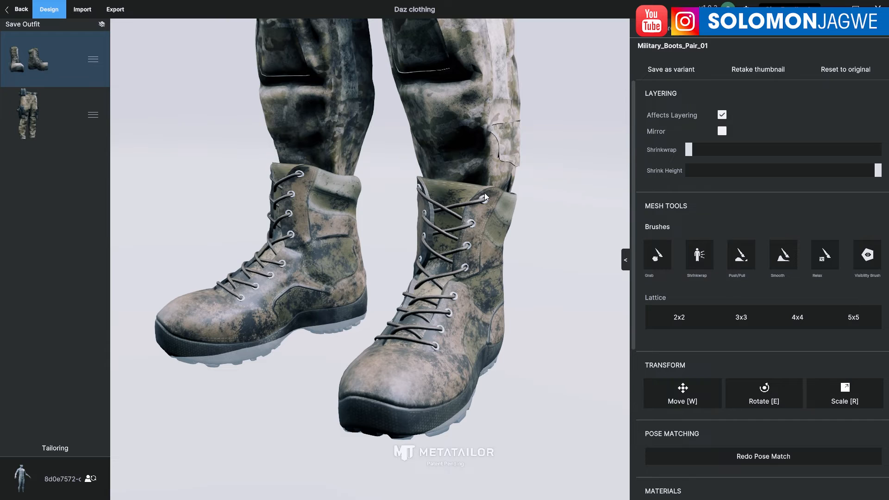
{"action": "middle_click_drag", "start_coordinate": [484, 193], "coordinate": [352, 192]}
{"action": "scroll", "coordinate": [352, 192], "scroll_direction": "down", "scroll_amount": 3}
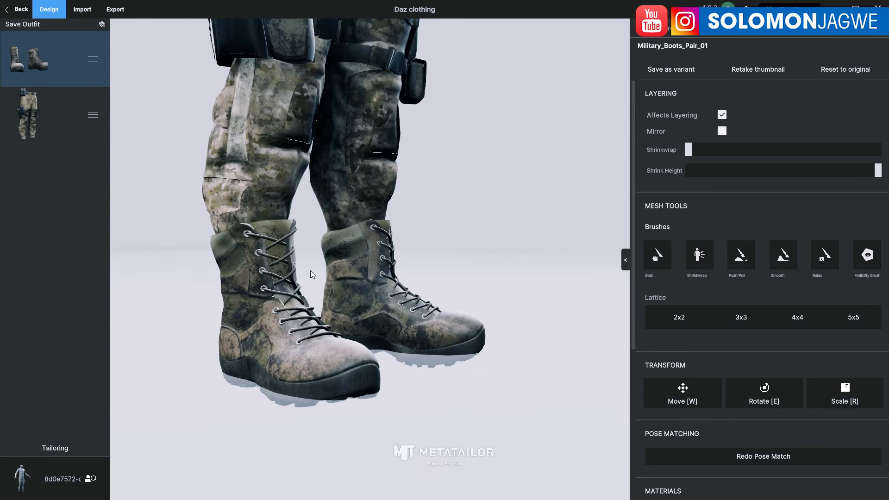
Try layering the boots beneath the pants in the outfit and inspect the pant legs over them
{"action": "mouse_move", "coordinate": [38, 68]}
{"action": "left_click_drag", "start_coordinate": [34, 59], "coordinate": [18, 121]}
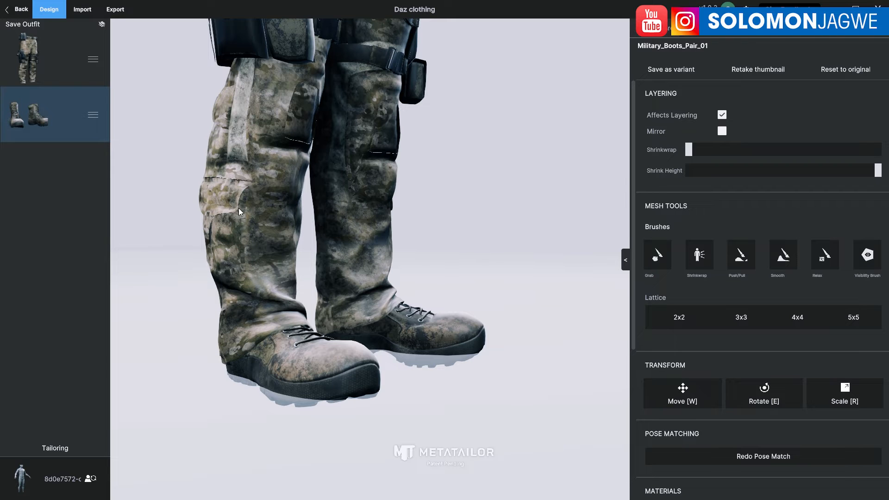
{"action": "left_click_drag", "start_coordinate": [530, 254], "coordinate": [450, 244]}
{"action": "scroll", "coordinate": [449, 245], "scroll_direction": "down", "scroll_amount": 6}
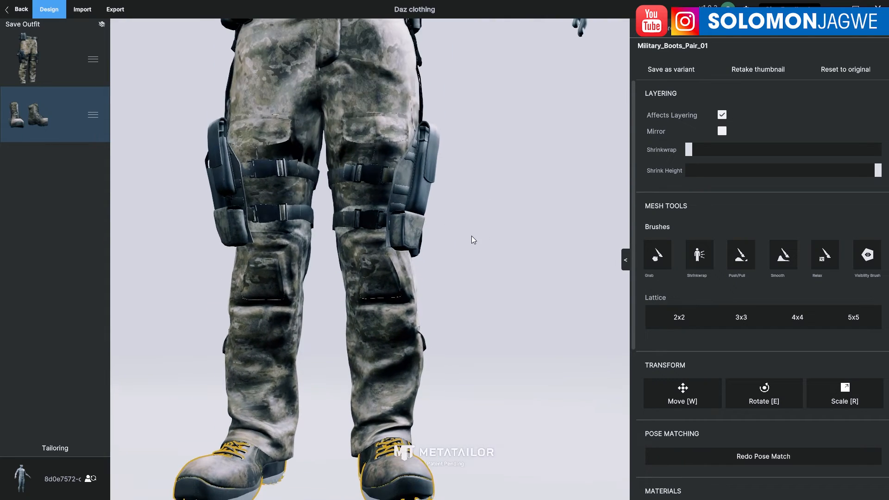
{"action": "scroll", "coordinate": [476, 229], "scroll_direction": "up", "scroll_amount": 6}
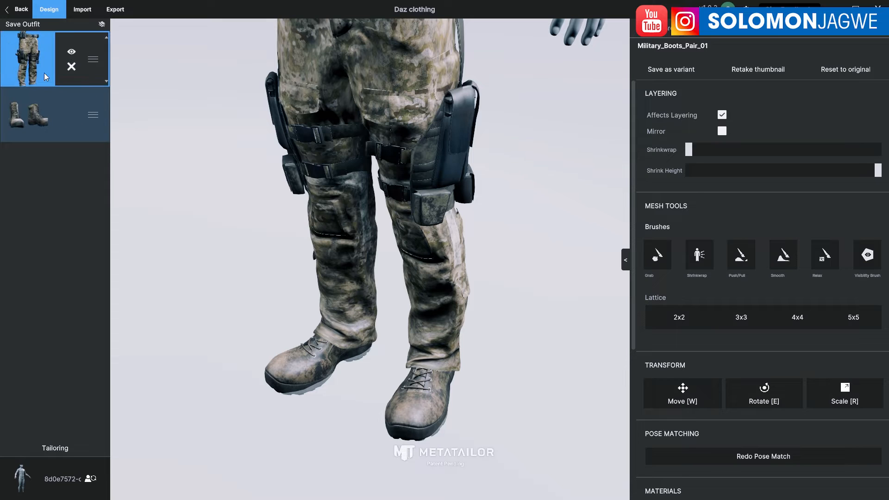
Layer the pants beneath the boots so the pant legs tuck into them, and deselect the garment
{"action": "left_click_drag", "start_coordinate": [36, 68], "coordinate": [24, 132]}
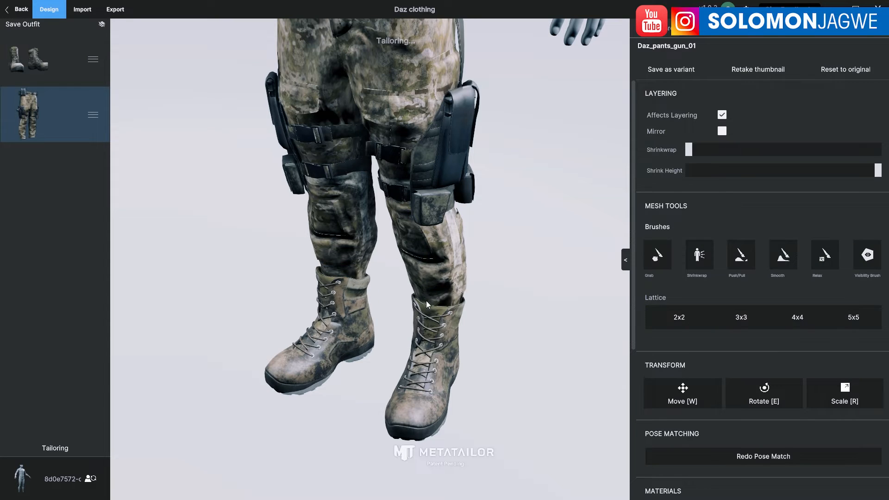
{"action": "middle_click_drag", "start_coordinate": [485, 260], "coordinate": [446, 226]}
{"action": "scroll", "coordinate": [533, 246], "scroll_direction": "down", "scroll_amount": 3}
{"action": "left_click", "coordinate": [489, 199]}
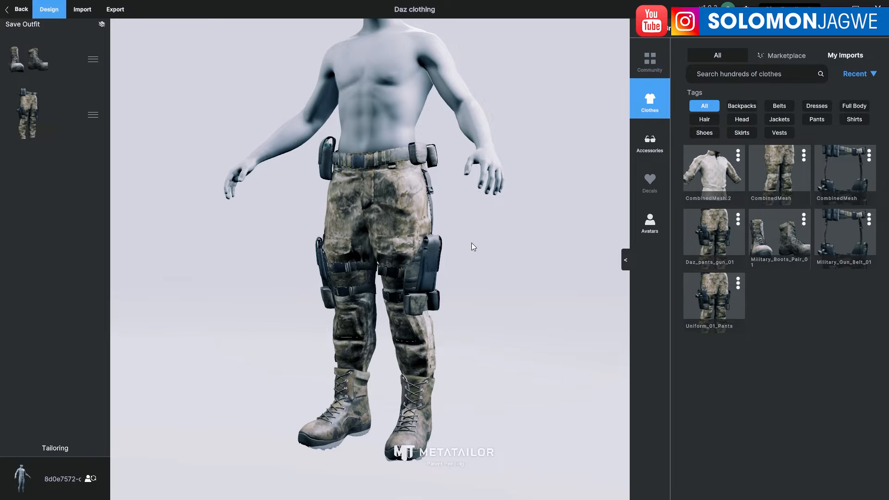
Add the imported combat shirt CombinedMesh.2 to the avatar's outfit
{"action": "scroll", "coordinate": [471, 243], "scroll_direction": "up", "scroll_amount": 2}
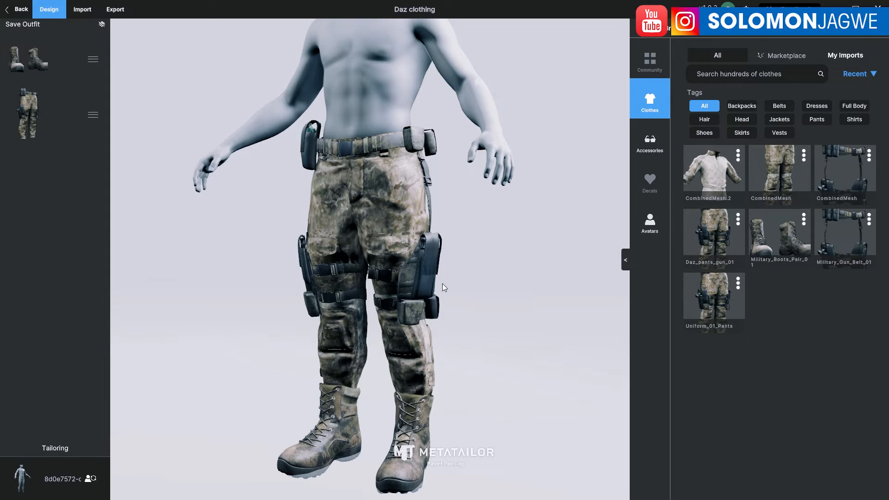
{"action": "left_click_drag", "start_coordinate": [442, 283], "coordinate": [462, 297]}
{"action": "middle_click_drag", "start_coordinate": [463, 296], "coordinate": [456, 323]}
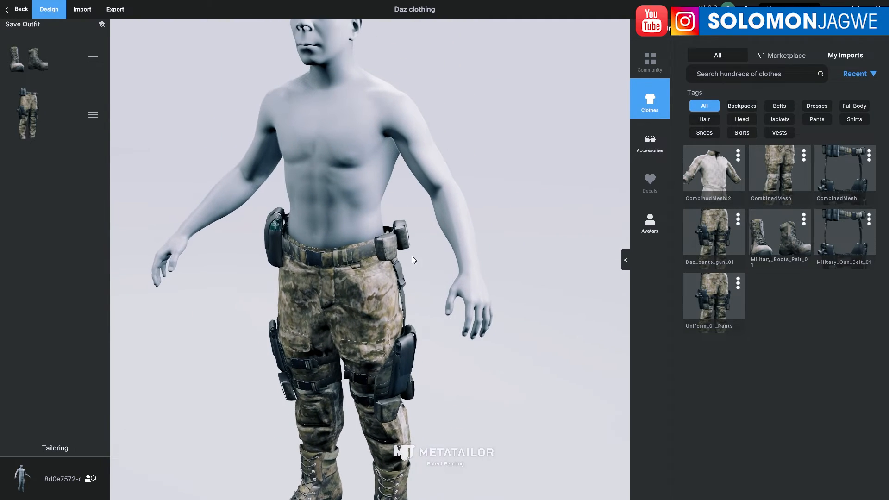
{"action": "scroll", "coordinate": [412, 259], "scroll_direction": "down", "scroll_amount": 4}
{"action": "scroll", "coordinate": [479, 225], "scroll_direction": "up", "scroll_amount": 2}
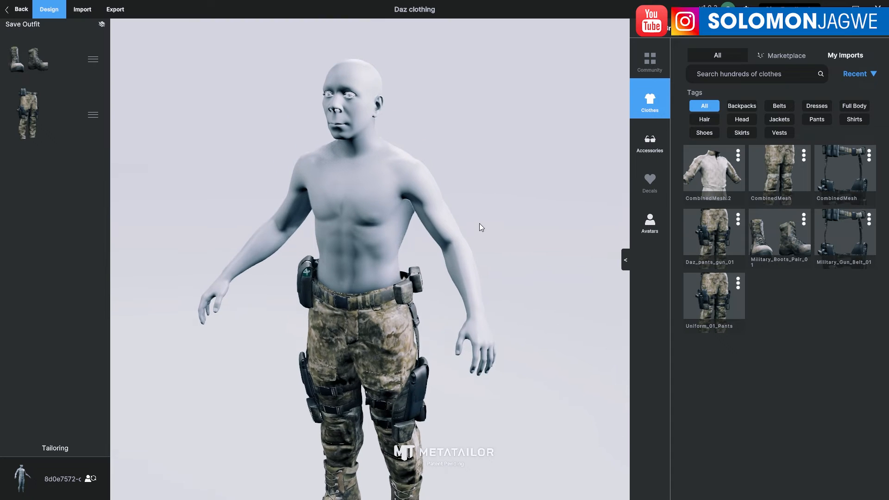
{"action": "left_click", "coordinate": [710, 173]}
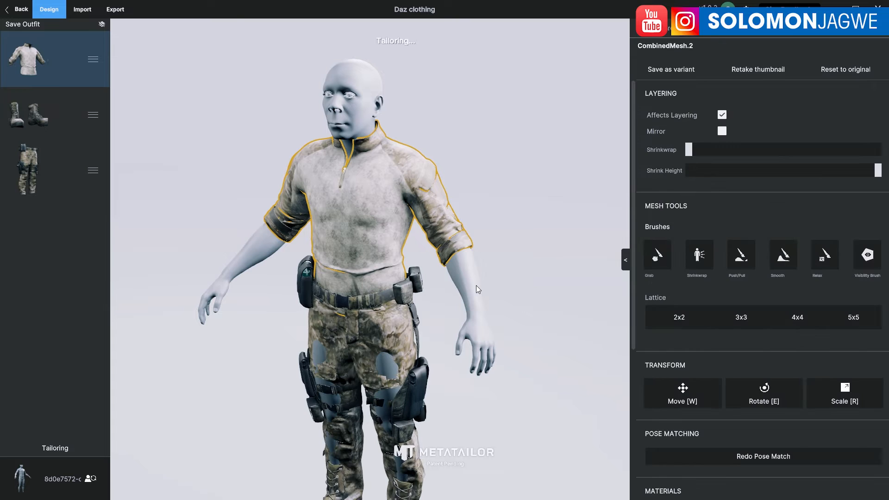
Examine the shirt's fit from the back, front and side, especially where it overlaps the belt
{"action": "middle_click_drag", "start_coordinate": [449, 249], "coordinate": [378, 243]}
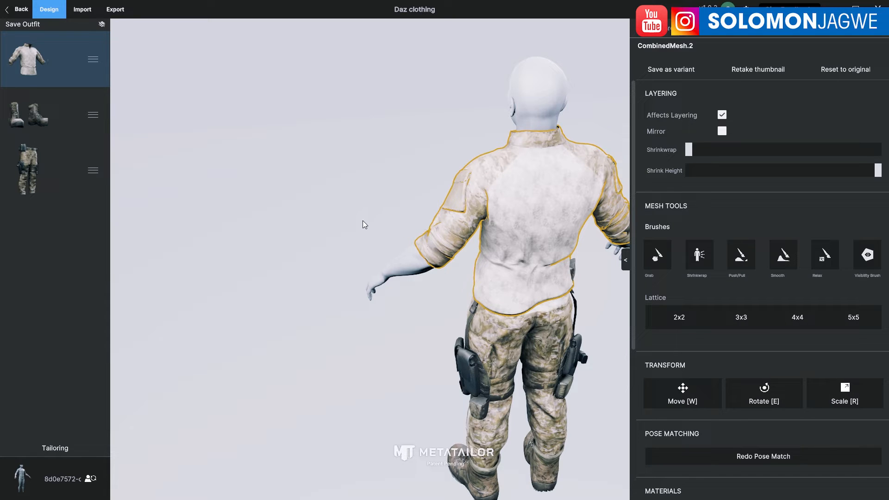
{"action": "middle_click_drag", "start_coordinate": [316, 204], "coordinate": [498, 186]}
{"action": "middle_click_drag", "start_coordinate": [498, 296], "coordinate": [512, 187]}
{"action": "scroll", "coordinate": [510, 187], "scroll_direction": "up", "scroll_amount": 3}
{"action": "middle_click_drag", "start_coordinate": [456, 139], "coordinate": [465, 184]}
{"action": "left_click", "coordinate": [526, 146]}
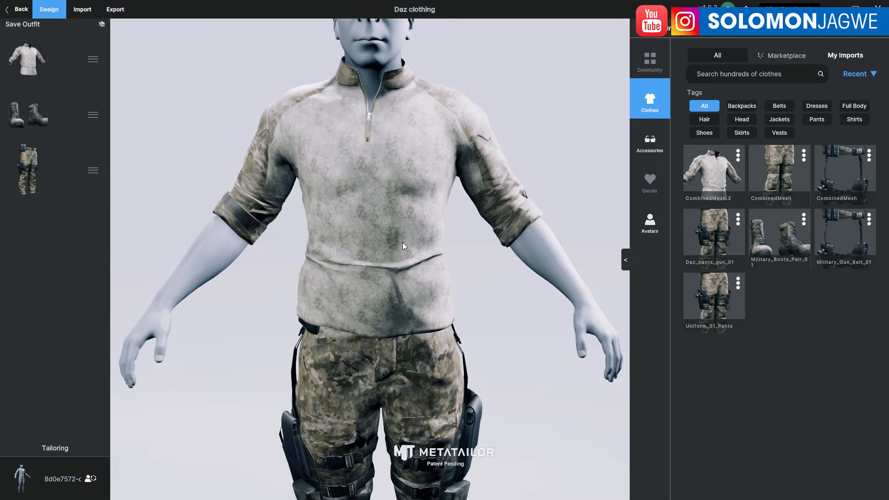
{"action": "scroll", "coordinate": [402, 243], "scroll_direction": "down", "scroll_amount": 3}
{"action": "middle_click_drag", "start_coordinate": [547, 206], "coordinate": [519, 202]}
Move the shirt beneath the pants in the outfit's layer order and check the waist area
{"action": "mouse_move", "coordinate": [33, 68]}
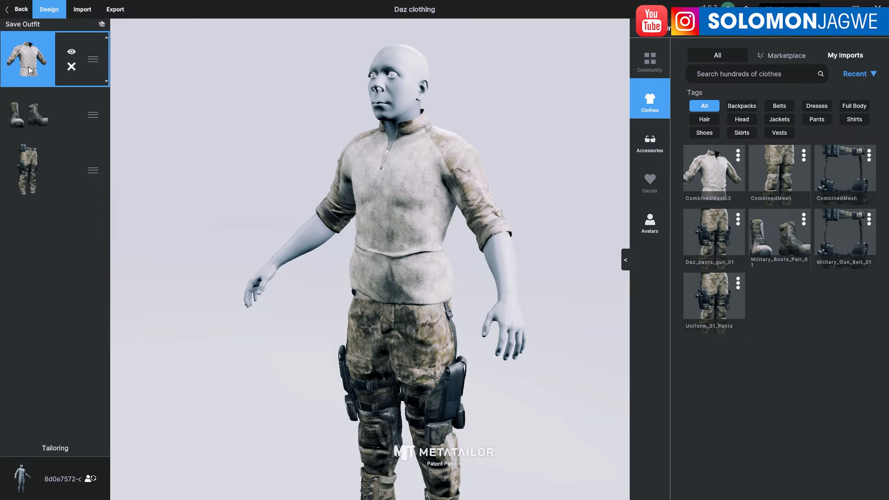
{"action": "left_click", "coordinate": [29, 65]}
{"action": "left_click_drag", "start_coordinate": [26, 75], "coordinate": [21, 190]}
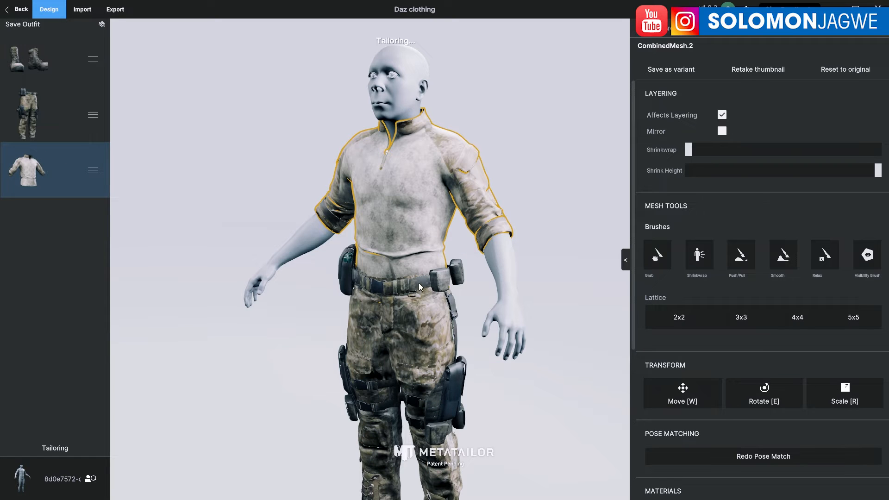
{"action": "scroll", "coordinate": [385, 283], "scroll_direction": "up", "scroll_amount": 5}
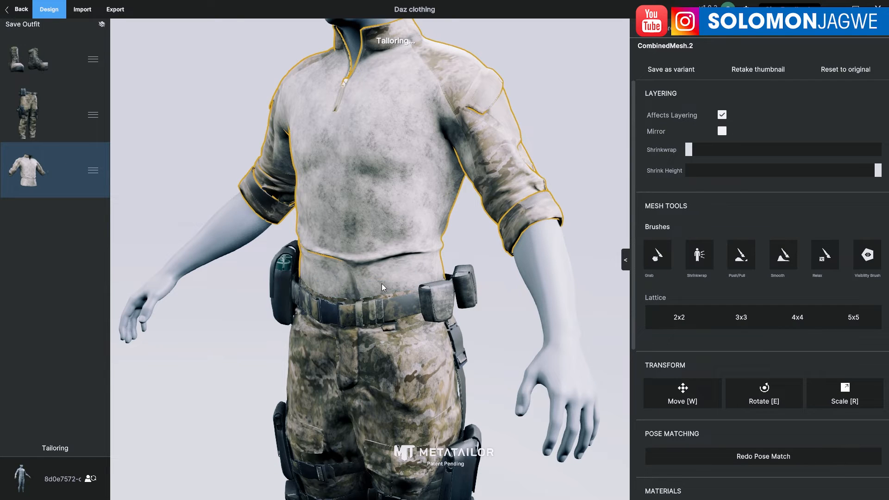
Inspect the shirt's waist area and the full outfit on the avatar, and deselect the shirt
{"action": "middle_click_drag", "start_coordinate": [398, 264], "coordinate": [364, 290]}
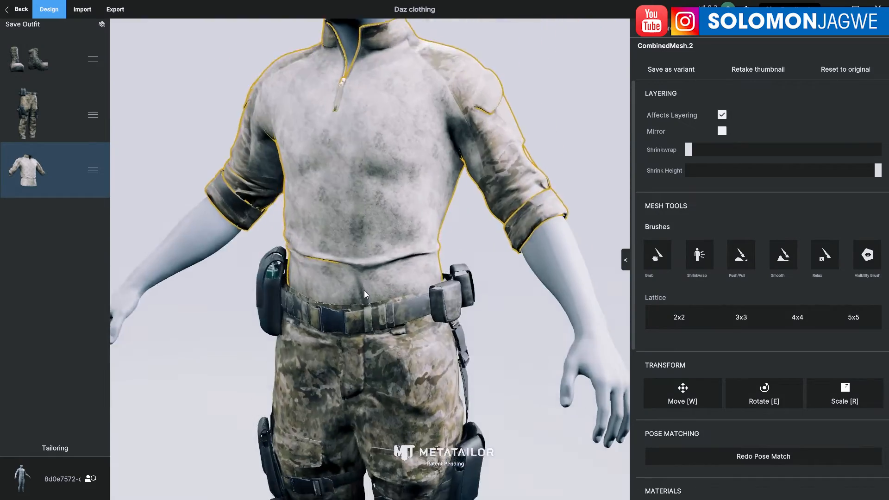
{"action": "scroll", "coordinate": [384, 294], "scroll_direction": "down", "scroll_amount": 4}
{"action": "middle_click_drag", "start_coordinate": [480, 331], "coordinate": [507, 301]}
{"action": "scroll", "coordinate": [466, 312], "scroll_direction": "down", "scroll_amount": 4}
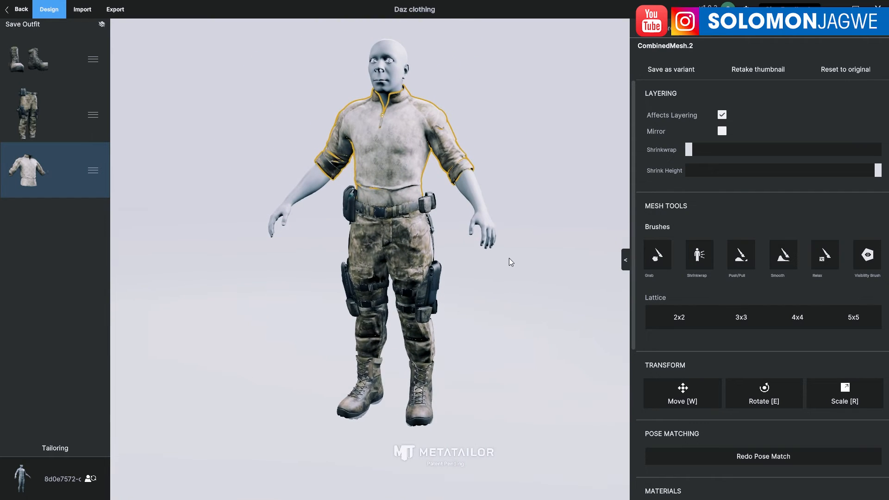
{"action": "middle_click_drag", "start_coordinate": [509, 257], "coordinate": [500, 281]}
{"action": "left_click", "coordinate": [501, 279]}
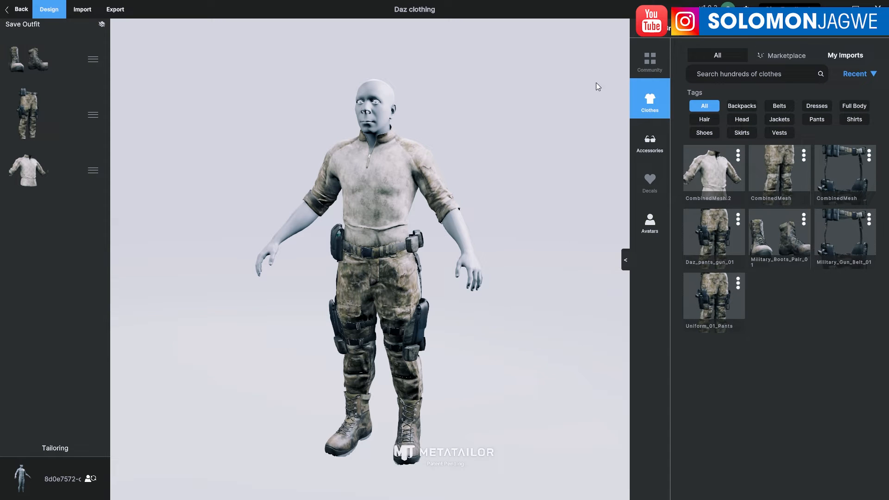
Browse the marketplace's catalogue of ready-made clothes across all tags
{"action": "left_click", "coordinate": [783, 53]}
{"action": "scroll", "coordinate": [816, 196], "scroll_direction": "down", "scroll_amount": 1}
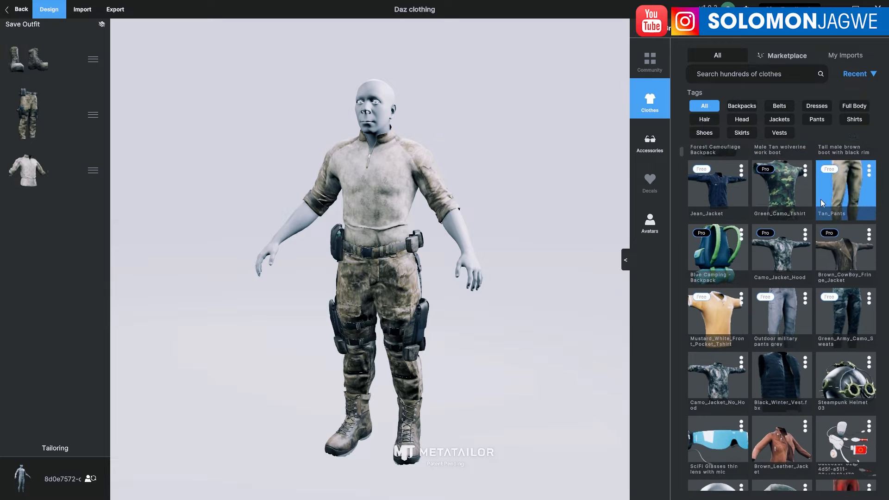
{"action": "scroll", "coordinate": [822, 206], "scroll_direction": "down", "scroll_amount": 10}
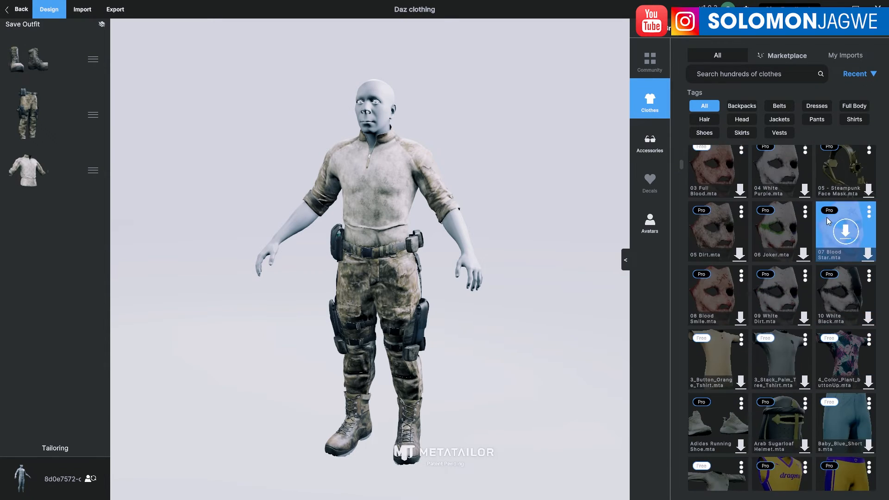
{"action": "scroll", "coordinate": [827, 218], "scroll_direction": "down", "scroll_amount": 5}
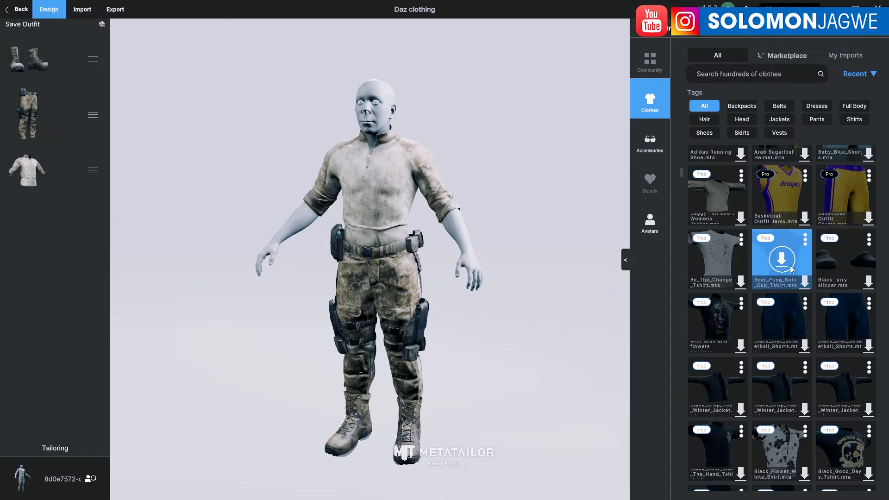
{"action": "scroll", "coordinate": [815, 204], "scroll_direction": "down", "scroll_amount": 3}
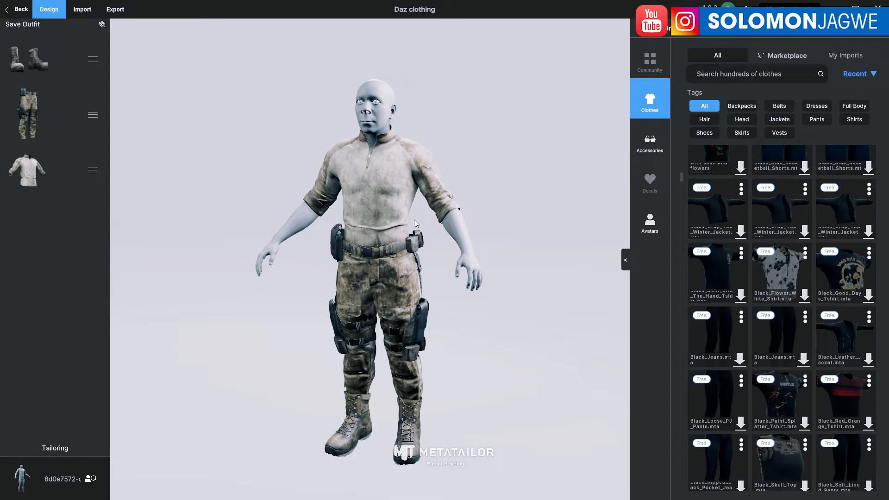
Review the dressed avatar from several angles and return to the list of imported clothes
{"action": "left_click_drag", "start_coordinate": [443, 182], "coordinate": [472, 178]}
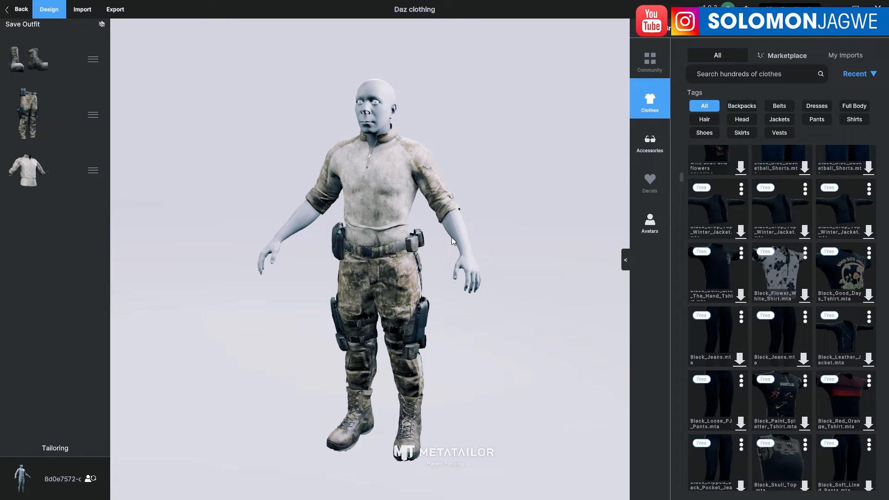
{"action": "scroll", "coordinate": [429, 233], "scroll_direction": "up", "scroll_amount": 2}
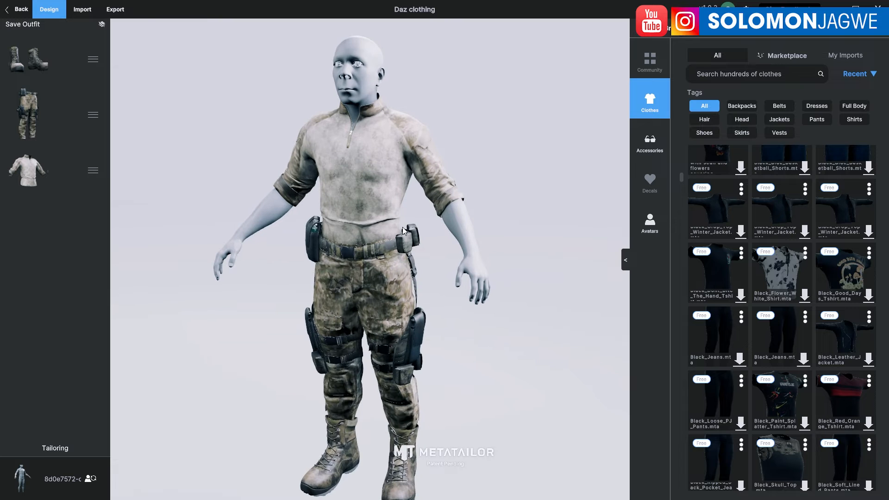
{"action": "scroll", "coordinate": [525, 227], "scroll_direction": "down", "scroll_amount": 3}
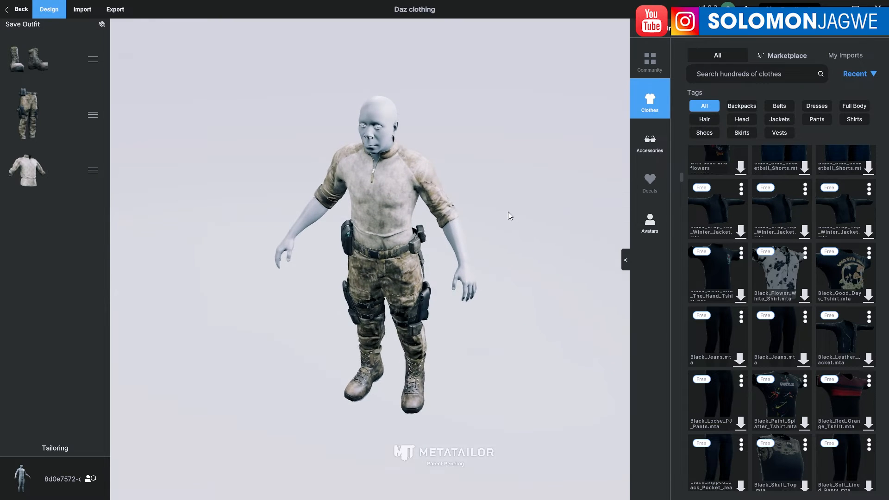
{"action": "left_click_drag", "start_coordinate": [507, 212], "coordinate": [552, 181]}
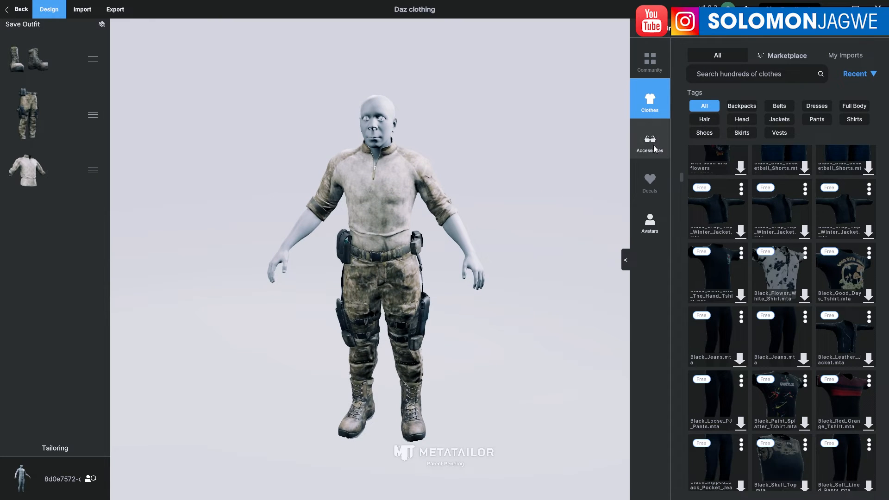
{"action": "left_click", "coordinate": [833, 56]}
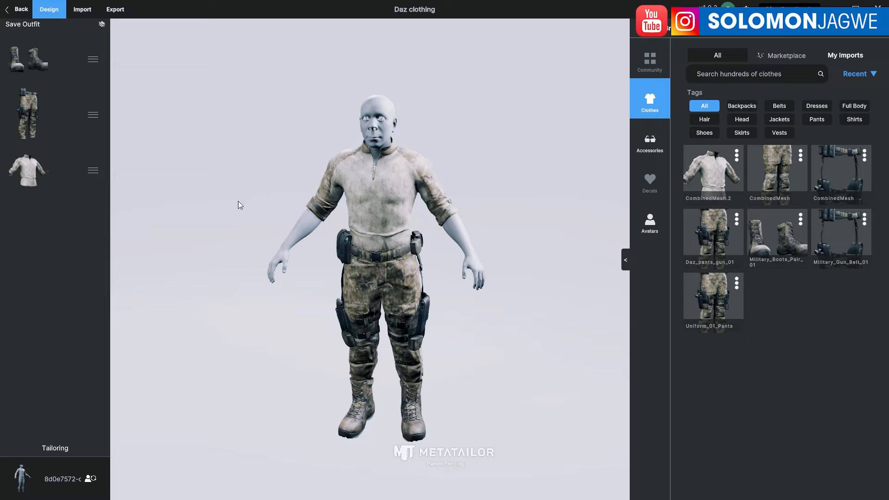
Set up the outfit export with the folder name Daz_MT_Uniform and exclude the avatar
{"action": "mouse_move", "coordinate": [54, 69]}
{"action": "left_click", "coordinate": [116, 11]}
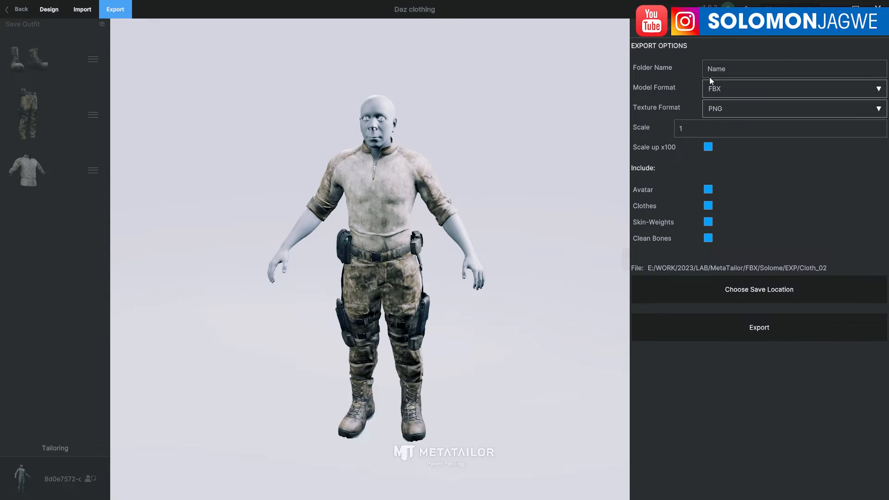
{"action": "left_click", "coordinate": [723, 70]}
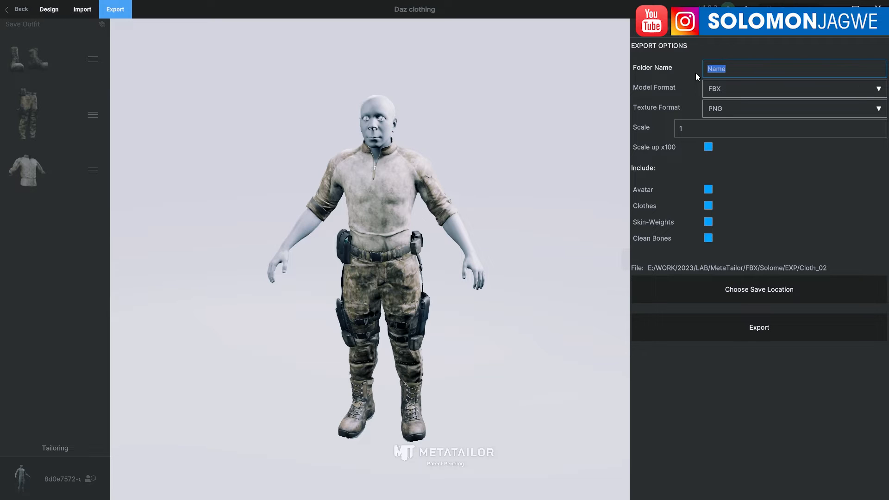
{"action": "type", "text": "Daz_MT_Uniform"}
{"action": "left_click", "coordinate": [708, 189]}
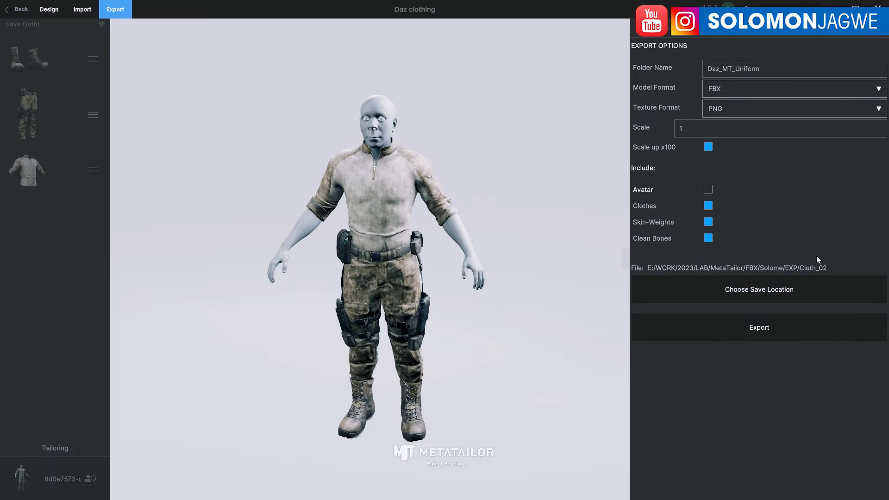
Create a Cloth_03 folder inside EXP as the save location and export the outfit there
{"action": "left_click", "coordinate": [748, 291]}
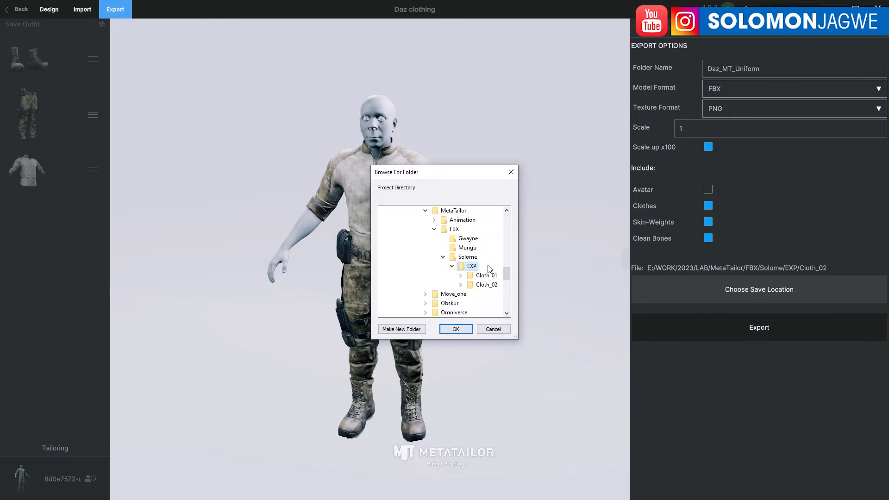
{"action": "left_click", "coordinate": [417, 329]}
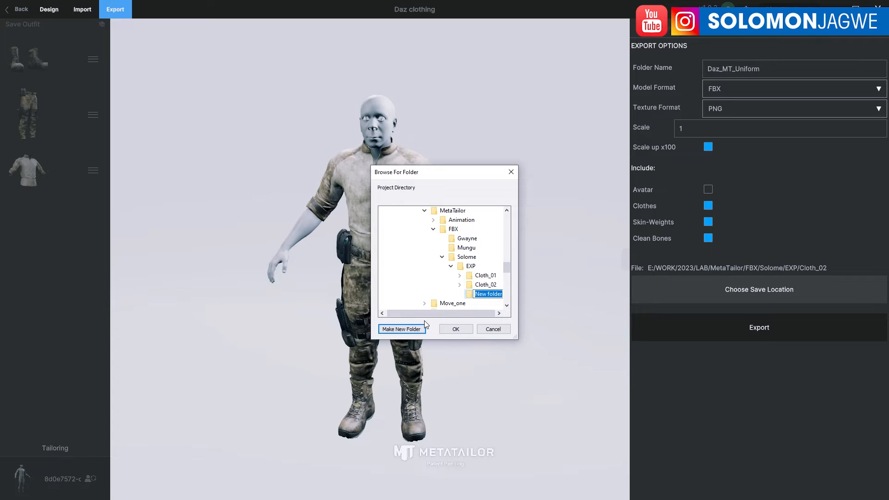
{"action": "type", "text": "Cloth_03"}
{"action": "key", "text": "Escape"}
{"action": "left_click", "coordinate": [464, 329]}
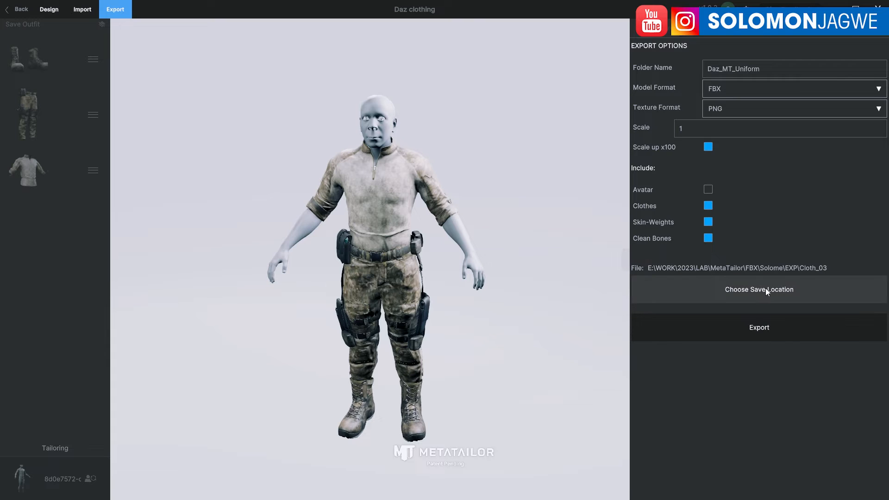
{"action": "left_click", "coordinate": [762, 326]}
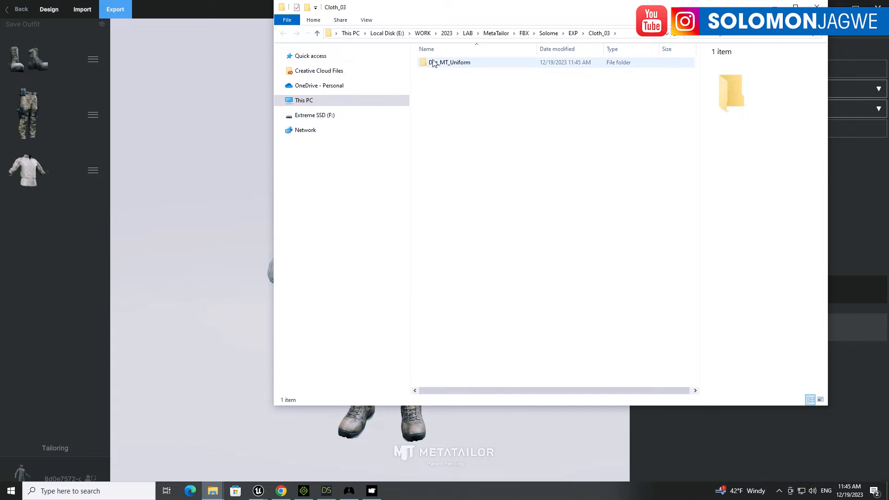
Open the exported Daz_MT_Uniform folder and copy its full path
{"action": "left_click", "coordinate": [448, 66]}
{"action": "double_click", "coordinate": [448, 66]}
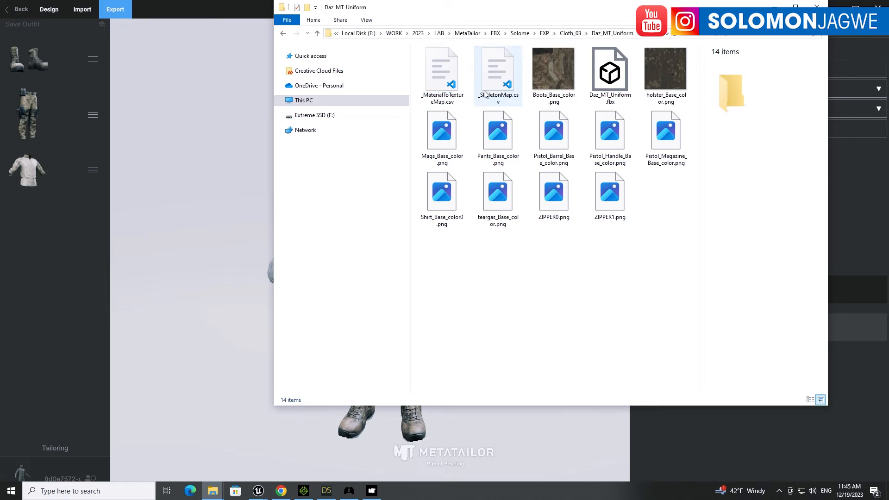
{"action": "left_click", "coordinate": [642, 34]}
{"action": "right_click", "coordinate": [384, 34]}
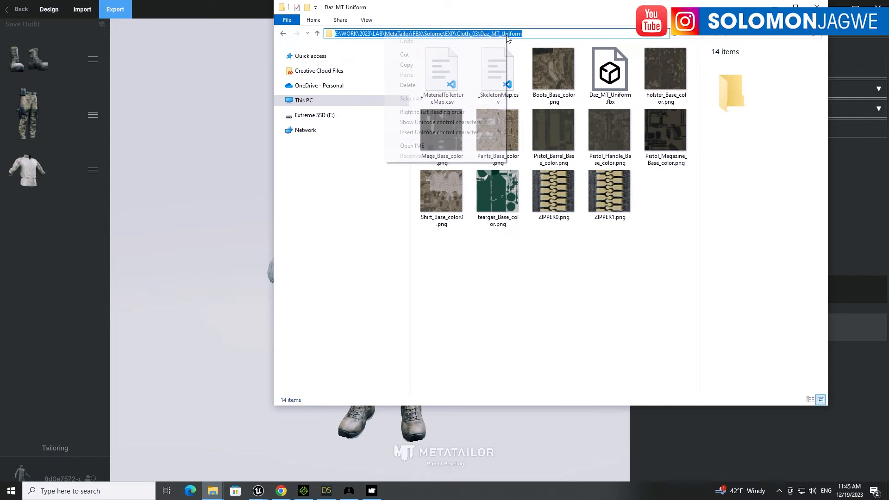
Copy the path of the exported Daz_MT_Uniform folder, close MetaTailor and return to Unreal Editor
{"action": "left_click", "coordinate": [418, 67]}
{"action": "left_click", "coordinate": [774, 6]}
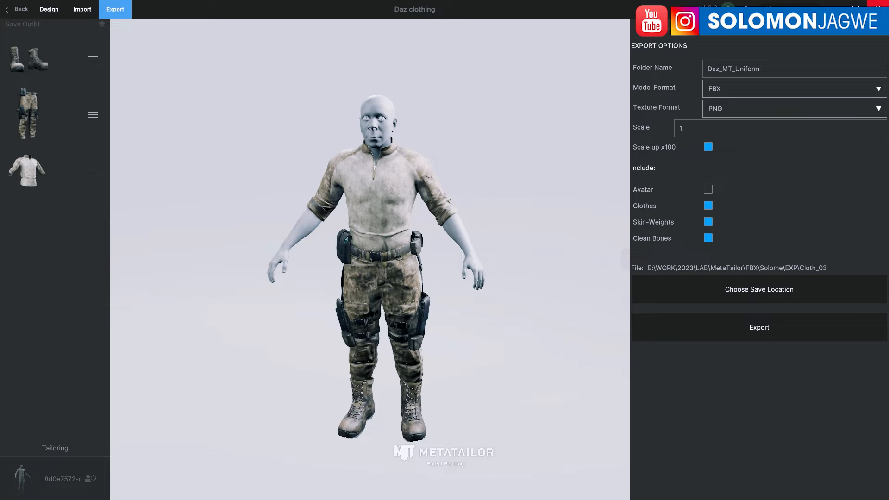
{"action": "left_click", "coordinate": [878, 8]}
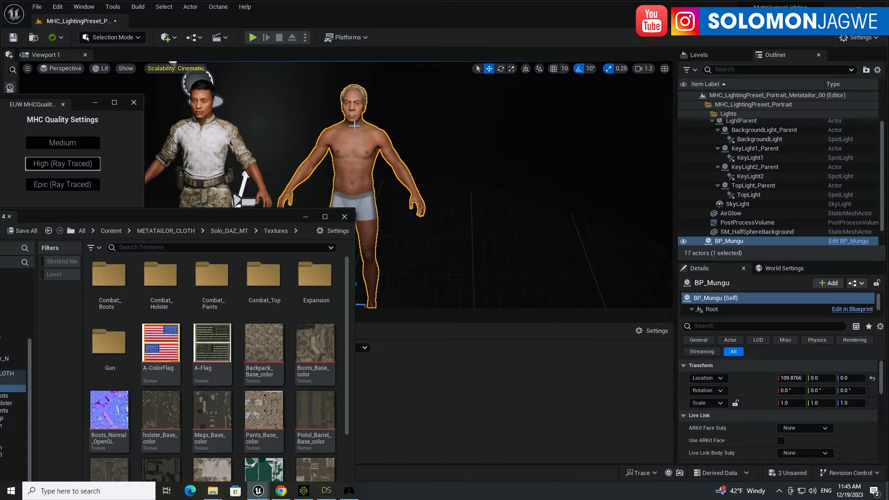
Open the BP_Mungu blueprint for editing and select its Torso component
{"action": "right_click_drag", "start_coordinate": [360, 160], "coordinate": [338, 154]}
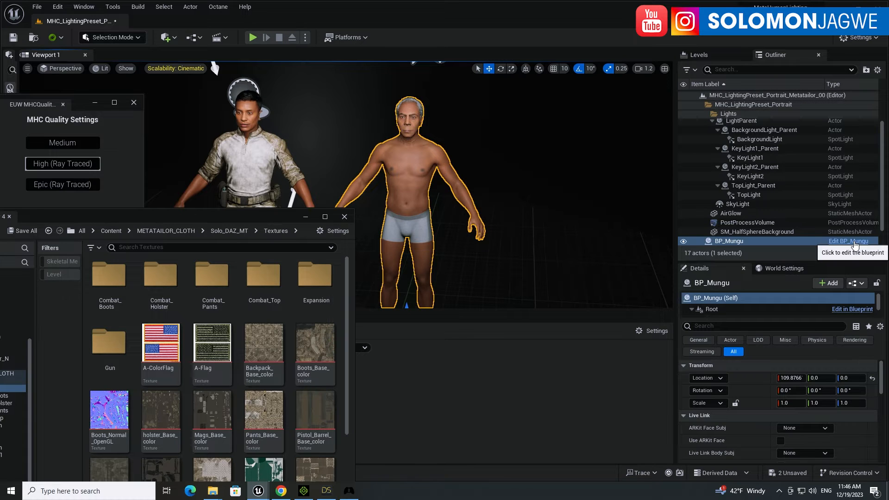
{"action": "left_click", "coordinate": [847, 242]}
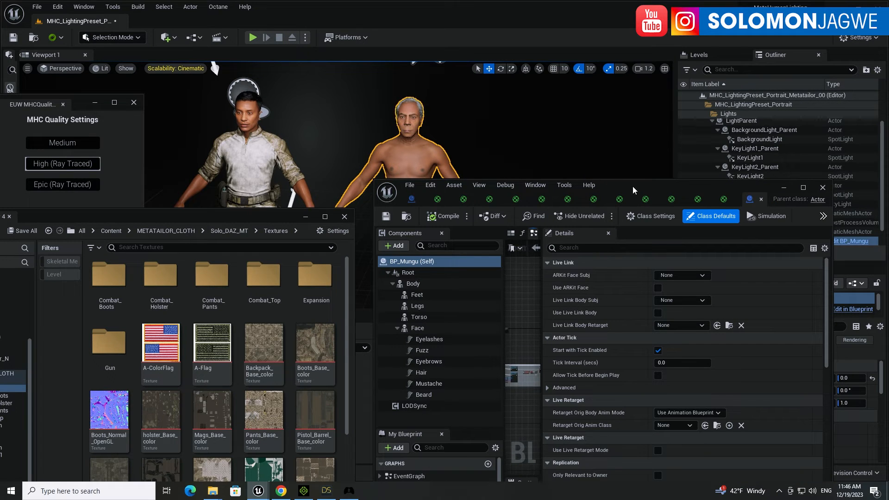
{"action": "left_click_drag", "start_coordinate": [633, 190], "coordinate": [579, 112]}
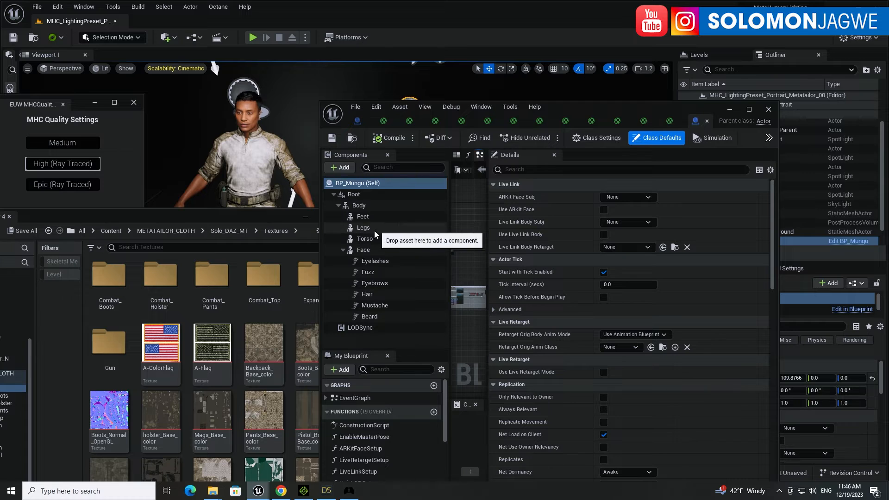
{"action": "left_click", "coordinate": [365, 239]}
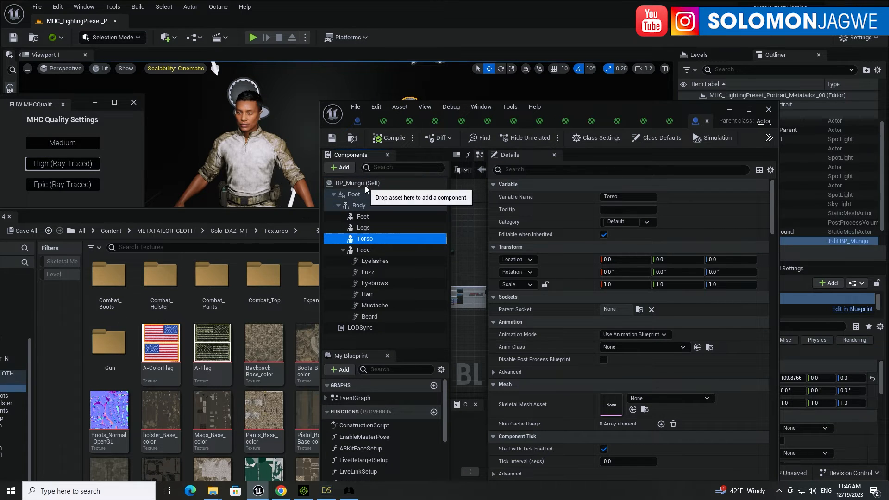
{"action": "left_click", "coordinate": [354, 195]}
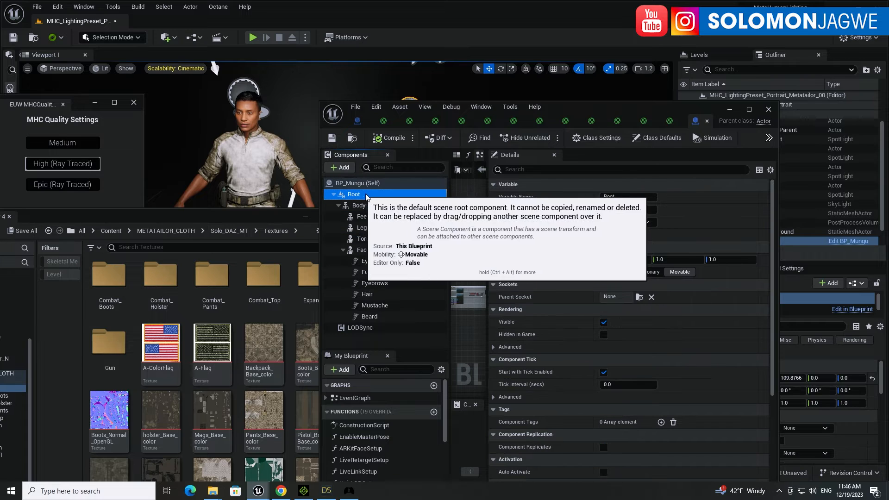
{"action": "left_click", "coordinate": [367, 239]}
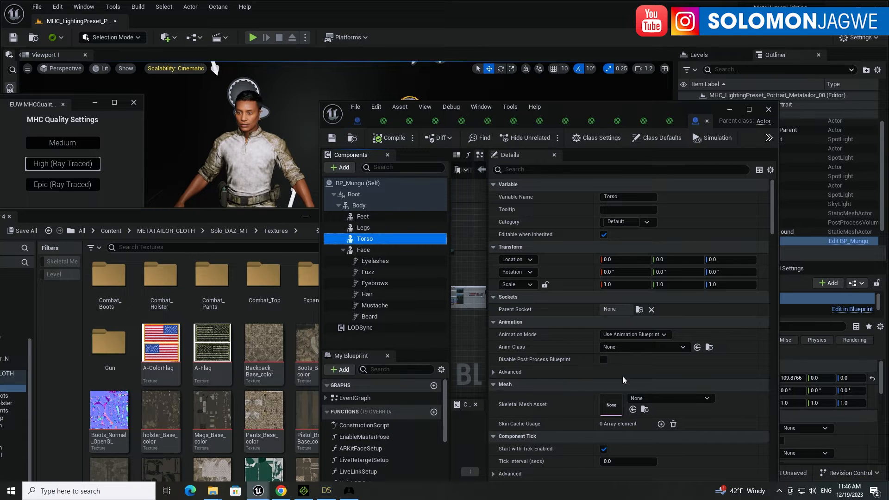
{"action": "left_click_drag", "start_coordinate": [775, 218], "coordinate": [775, 228]}
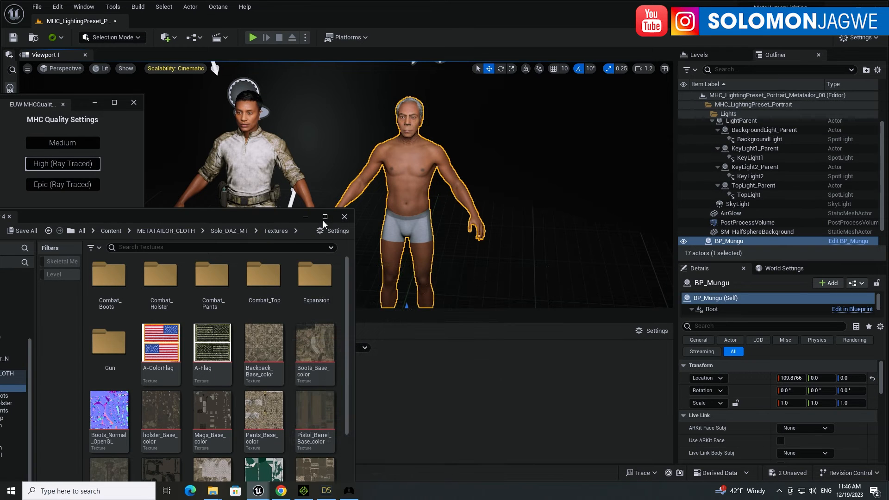
Uncover the main content browser and open the METATAILOR_CLOTH folder under Content
{"action": "left_click", "coordinate": [306, 217]}
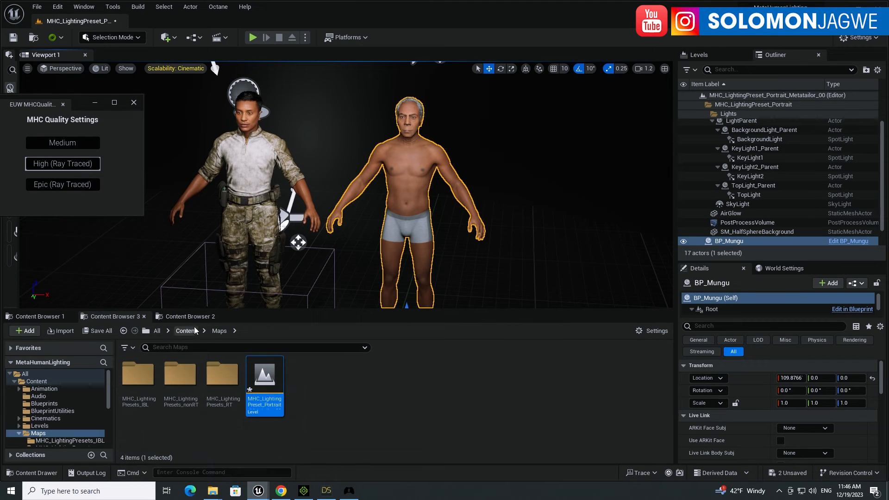
{"action": "left_click", "coordinate": [188, 317]}
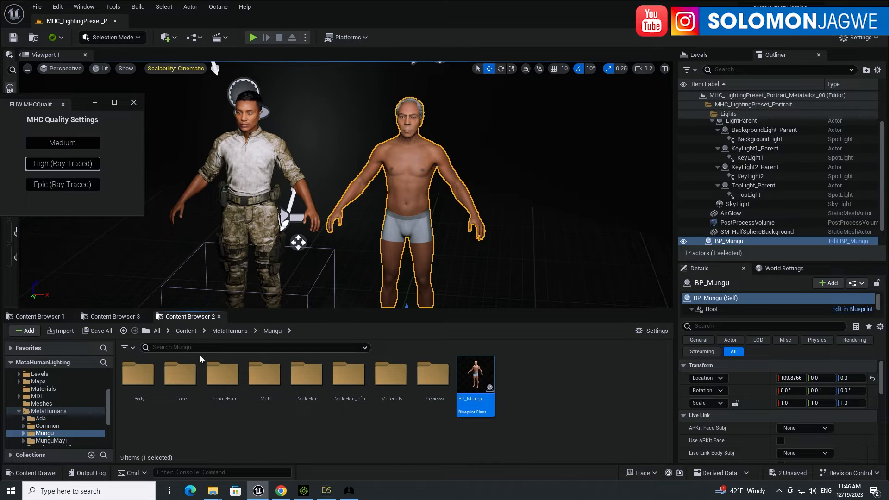
{"action": "left_click", "coordinate": [186, 331]}
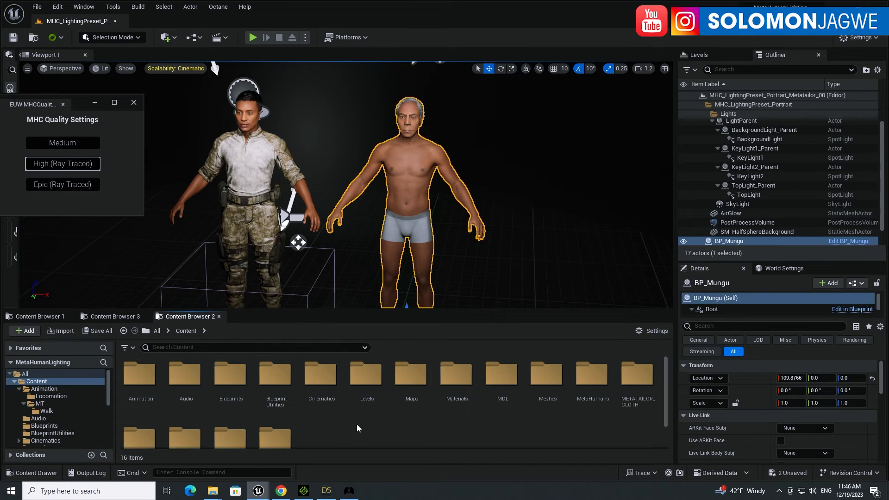
{"action": "scroll", "coordinate": [358, 425], "scroll_direction": "down", "scroll_amount": 1}
{"action": "scroll", "coordinate": [358, 422], "scroll_direction": "up", "scroll_amount": 1}
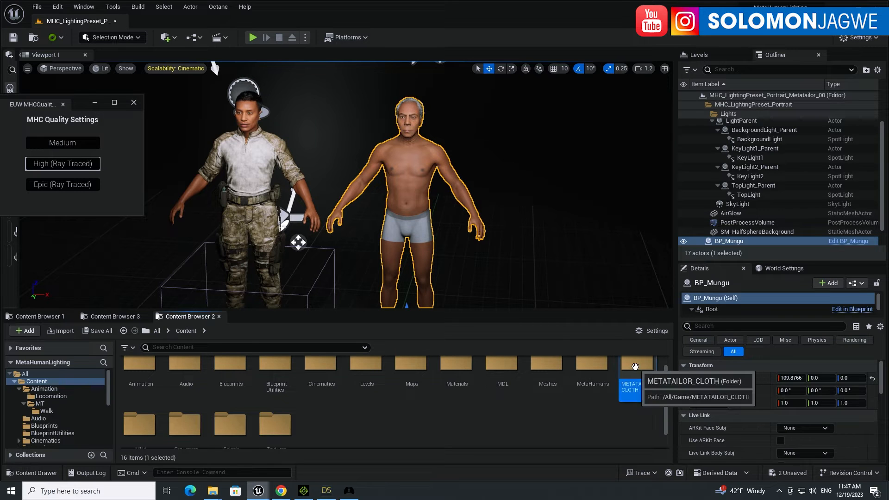
{"action": "double_click", "coordinate": [635, 368]}
Create a folder named Daz_Uni inside METATAILOR_CLOTH and open it
{"action": "right_click", "coordinate": [246, 383]}
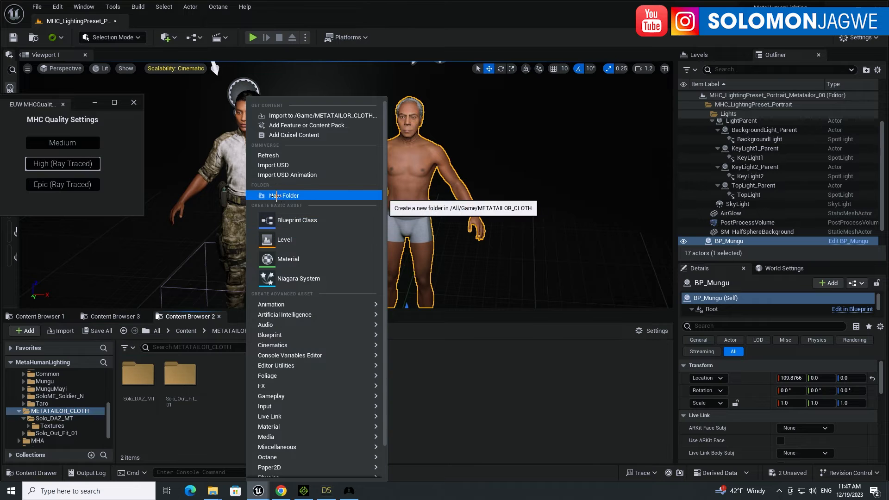
{"action": "left_click", "coordinate": [276, 196]}
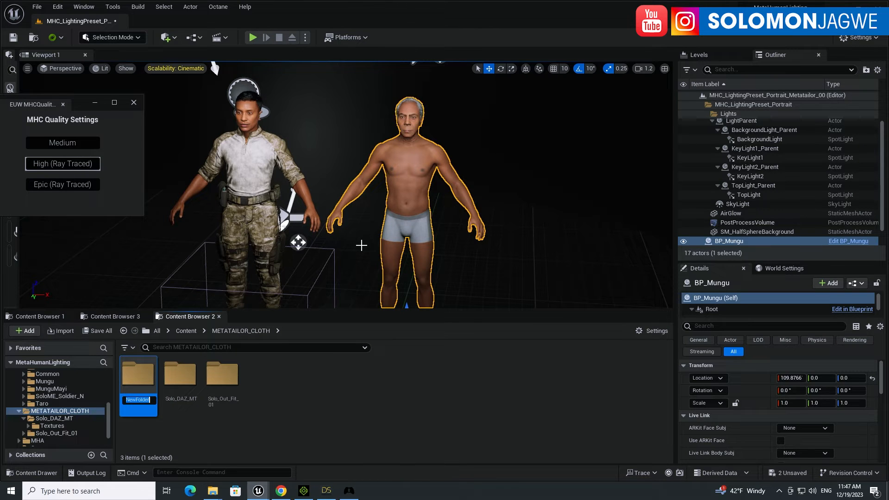
{"action": "type", "text": "Daz"}
{"action": "type", "text": "z"}
{"action": "type", "text": "_"}
{"action": "type", "text": "Uni"}
{"action": "key", "text": "Return"}
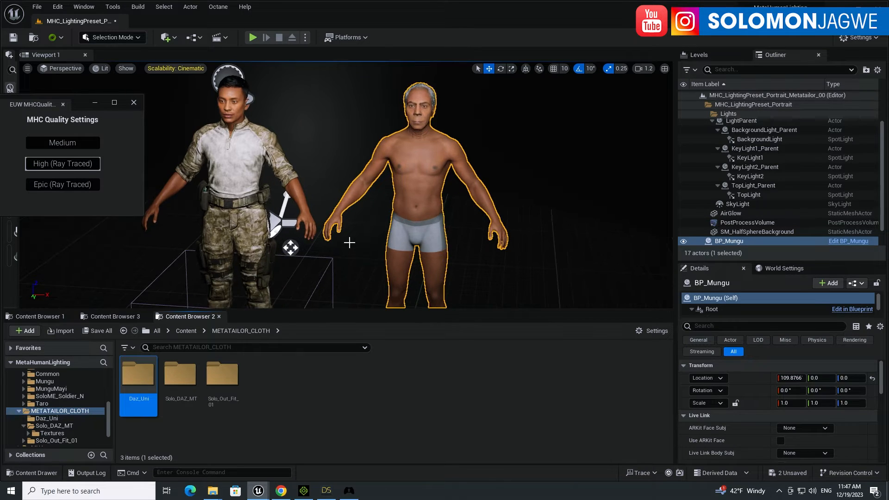
{"action": "double_click", "coordinate": [138, 375]}
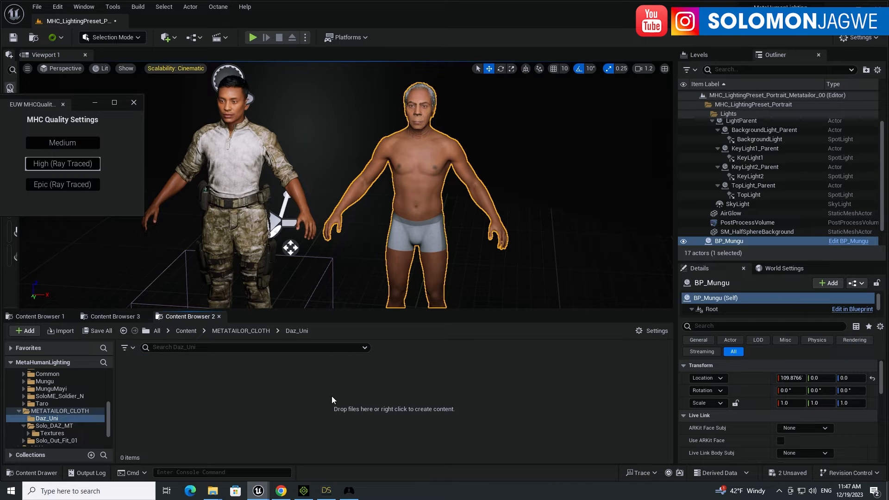
Start an asset import into Daz_Uni and browse to the copied path E:\WORK\2023\LAB\MetaTailor\FBX\Solome\EXP\Cloth_03\Daz_MT_Uniform
{"action": "left_click", "coordinate": [60, 332]}
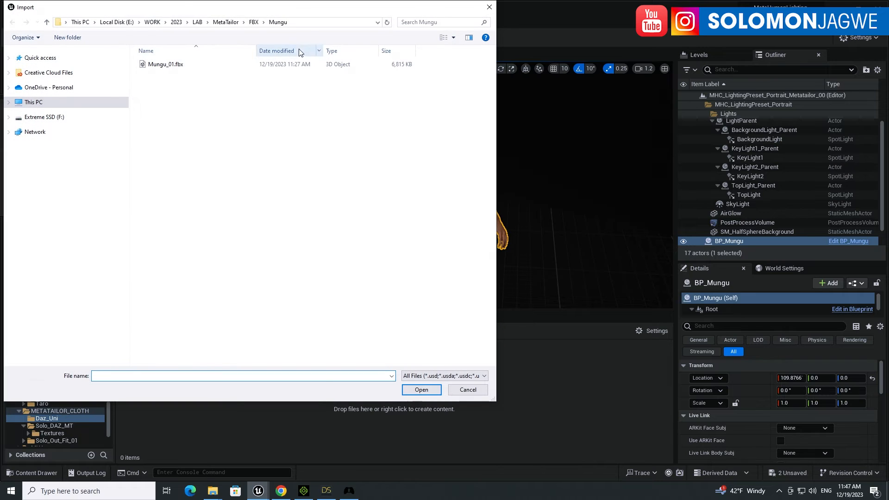
{"action": "left_click", "coordinate": [227, 23]}
{"action": "right_click", "coordinate": [169, 25]}
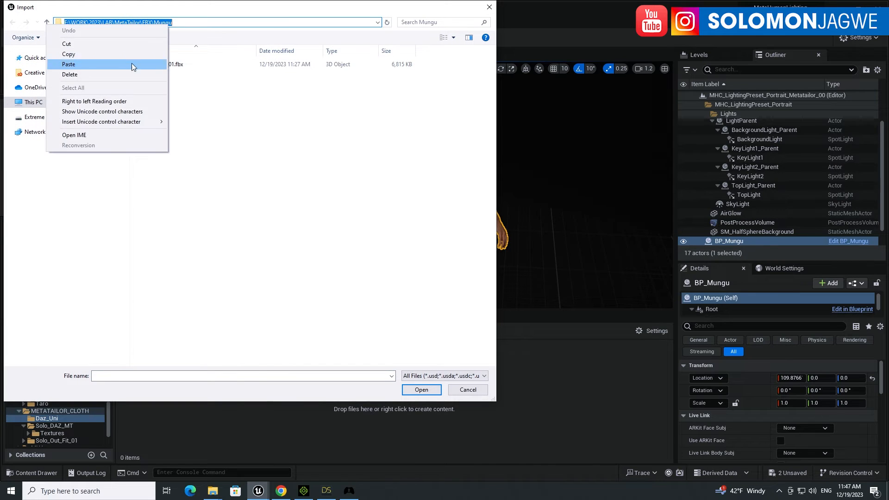
{"action": "left_click", "coordinate": [76, 64]}
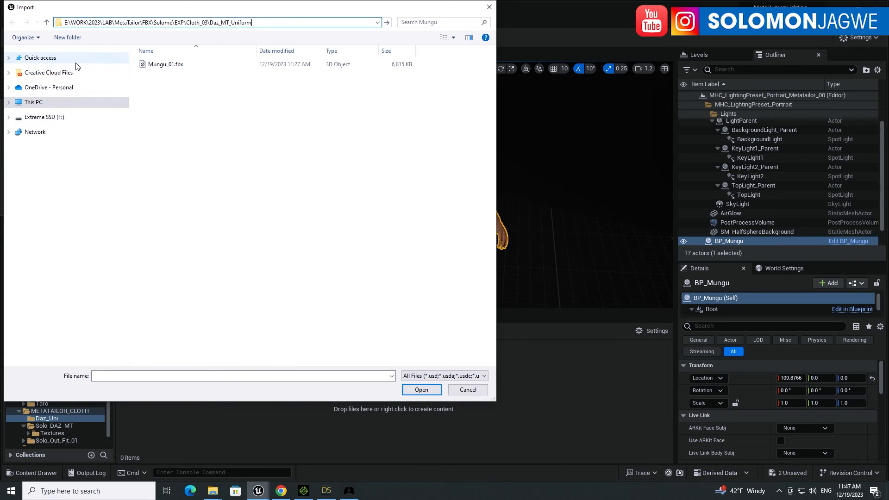
{"action": "key", "text": "Return"}
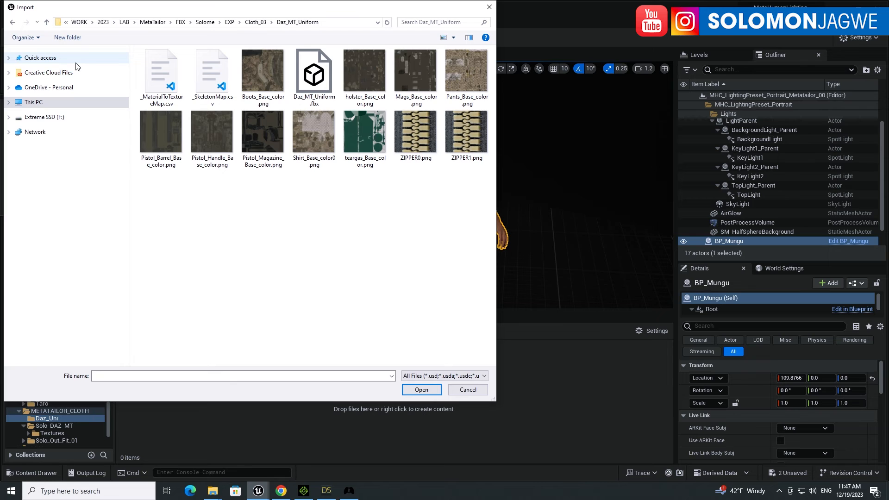
Import Daz_MT_Uniform.fbx as a skeletal mesh without animations, creating new materials, and show the imported assets in the Daz_Uni folder
{"action": "left_click", "coordinate": [316, 81]}
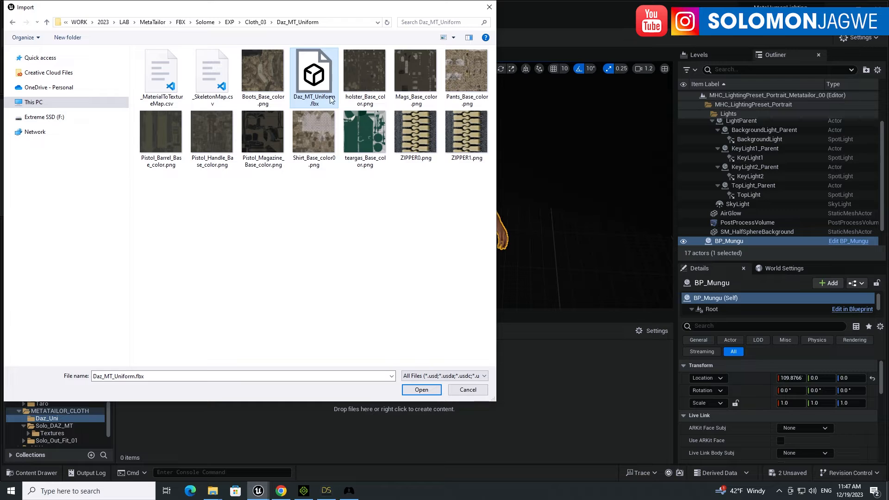
{"action": "left_click", "coordinate": [420, 390]}
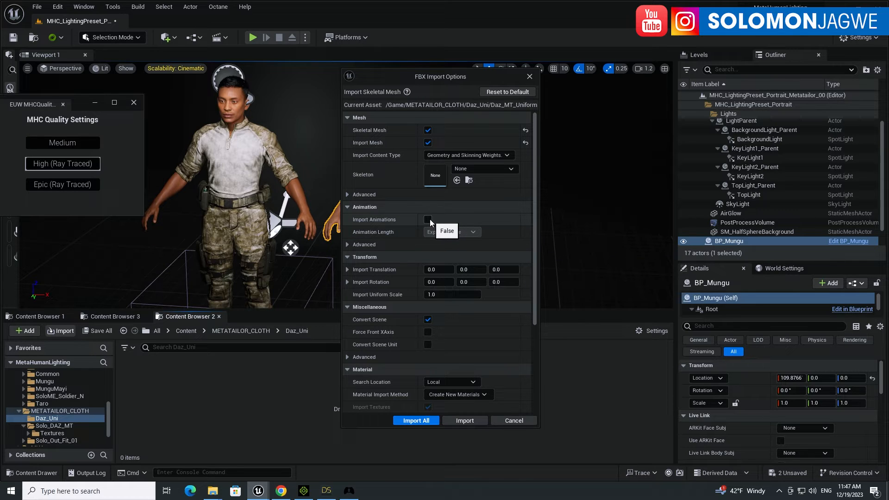
{"action": "left_click", "coordinate": [461, 421]}
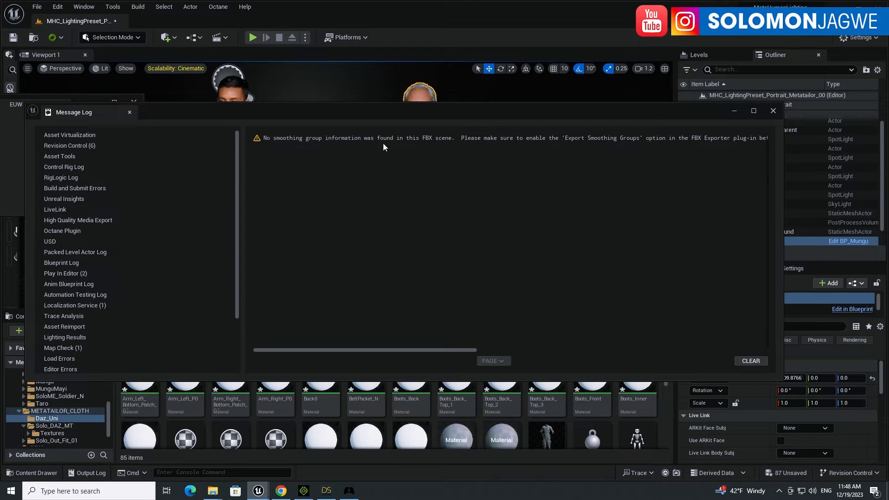
{"action": "left_click", "coordinate": [772, 111]}
{"action": "left_click", "coordinate": [260, 331]}
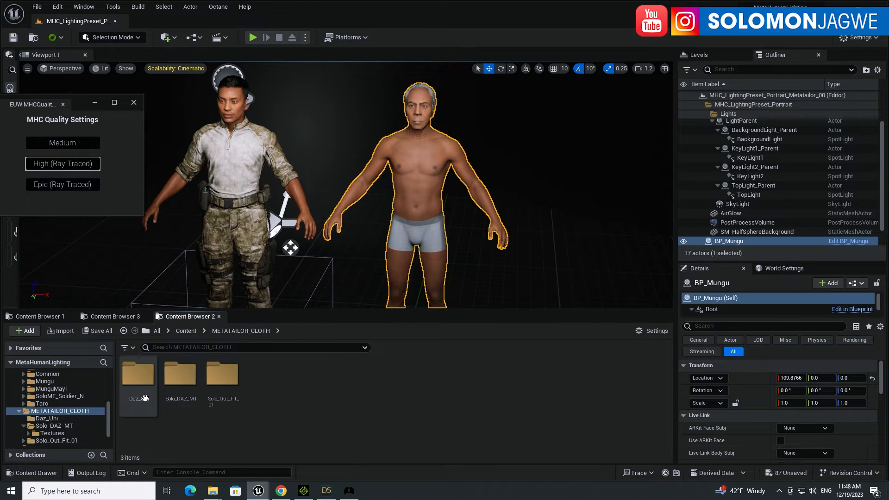
{"action": "double_click", "coordinate": [138, 382]}
{"action": "scroll", "coordinate": [417, 398], "scroll_direction": "down", "scroll_amount": 2}
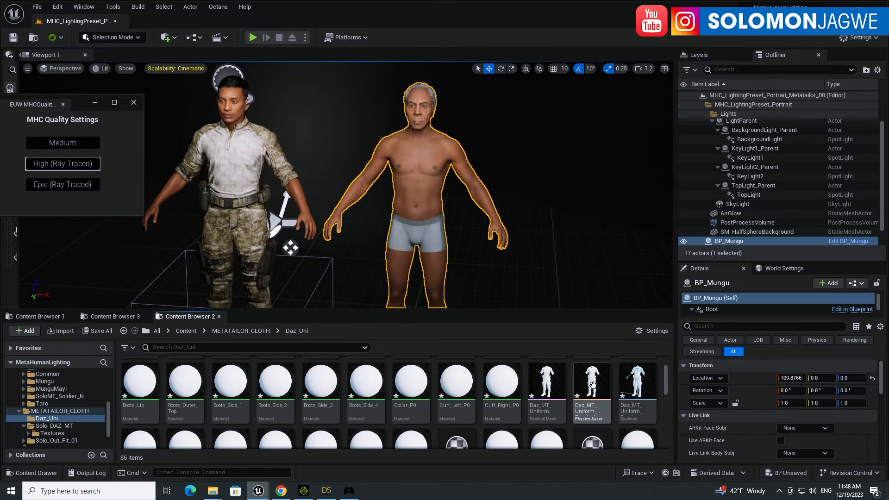
In the BP_Mungu blueprint, assign Daz_MT_Uniform as the Torso component's skeletal mesh asset
{"action": "left_click", "coordinate": [857, 241]}
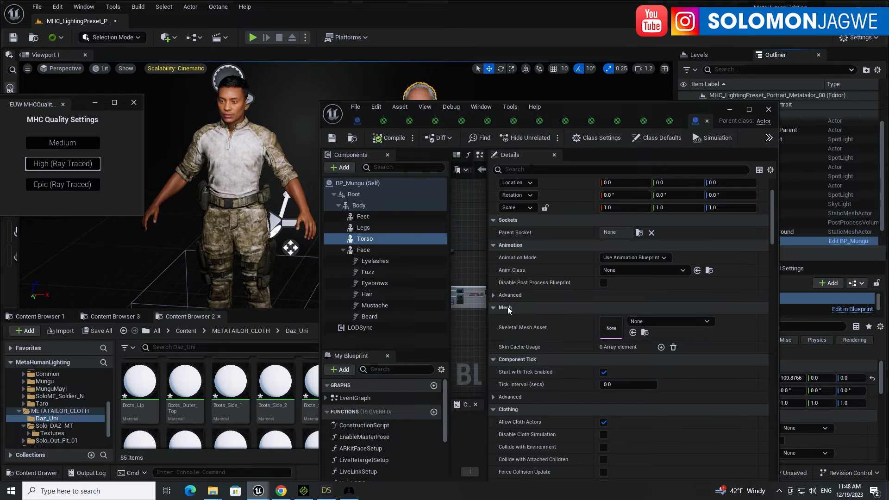
{"action": "left_click", "coordinate": [693, 322]}
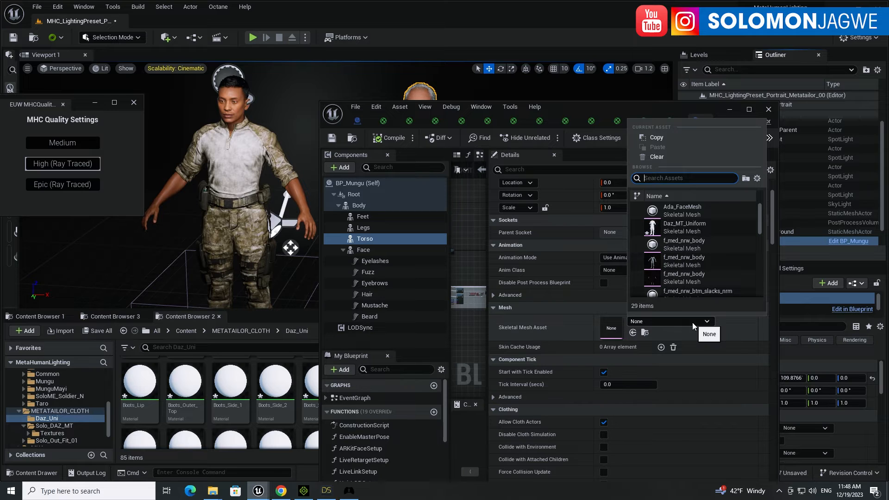
{"action": "mouse_move", "coordinate": [676, 227]}
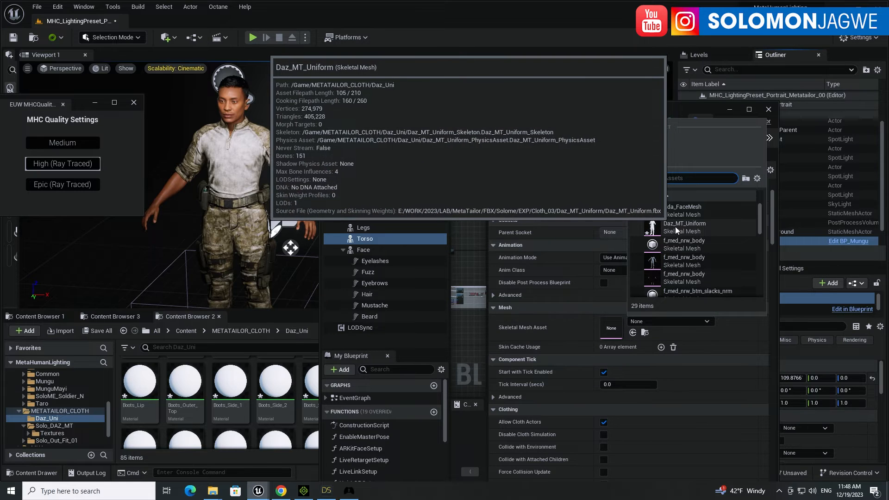
{"action": "type", "text": "daz"}
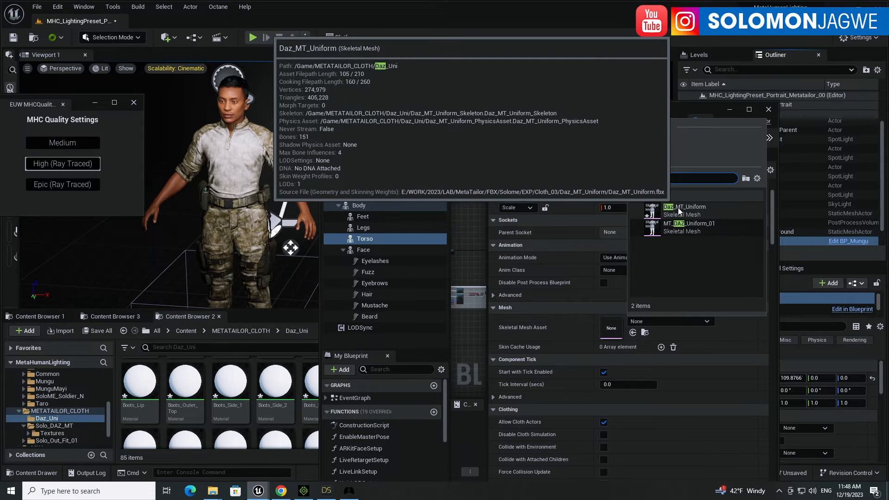
{"action": "left_click", "coordinate": [679, 208]}
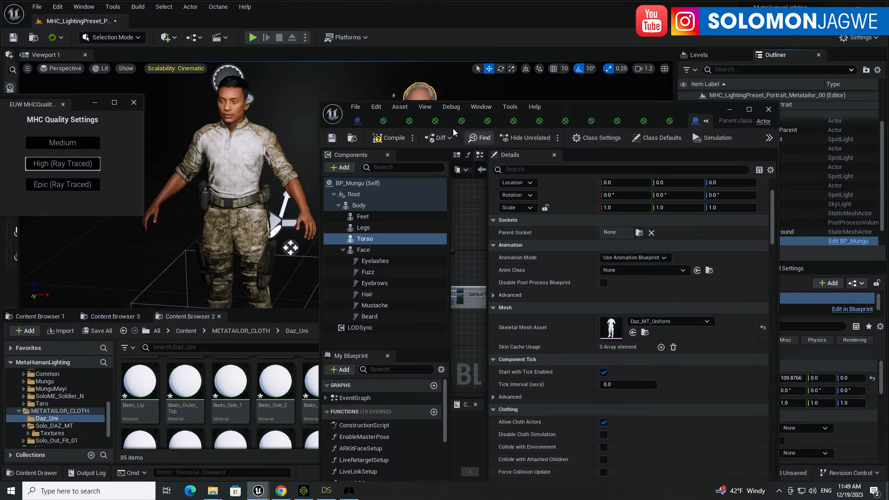
Move the blueprint editor aside to inspect the uniform on the character in the viewport, and bring the editor back
{"action": "left_click_drag", "start_coordinate": [640, 106], "coordinate": [540, 330]}
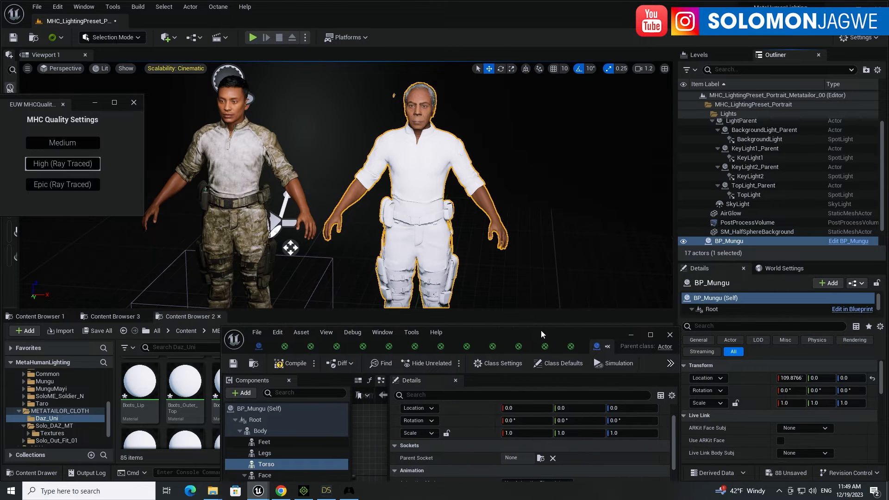
{"action": "left_click", "coordinate": [549, 204]}
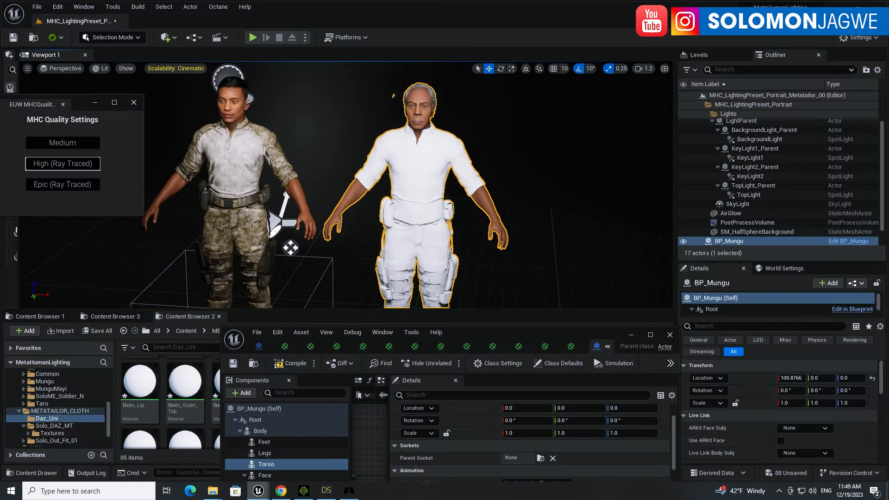
{"action": "left_click", "coordinate": [429, 197]}
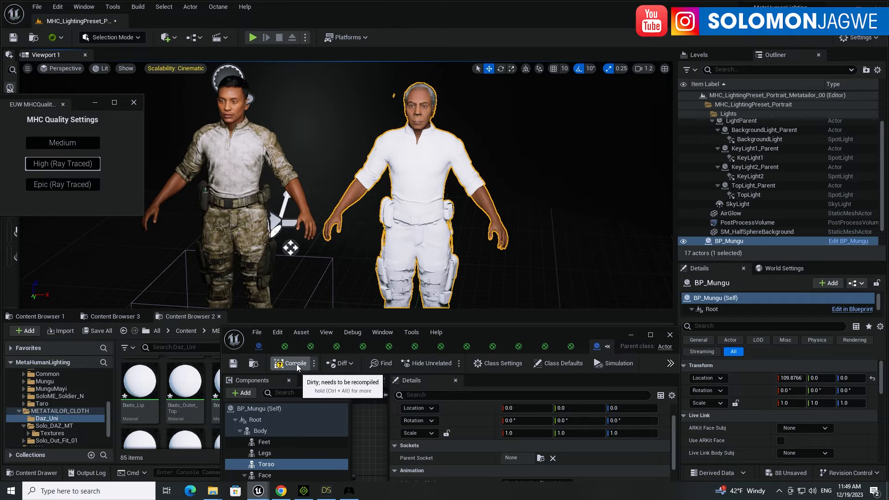
{"action": "left_click_drag", "start_coordinate": [565, 331], "coordinate": [650, 127]}
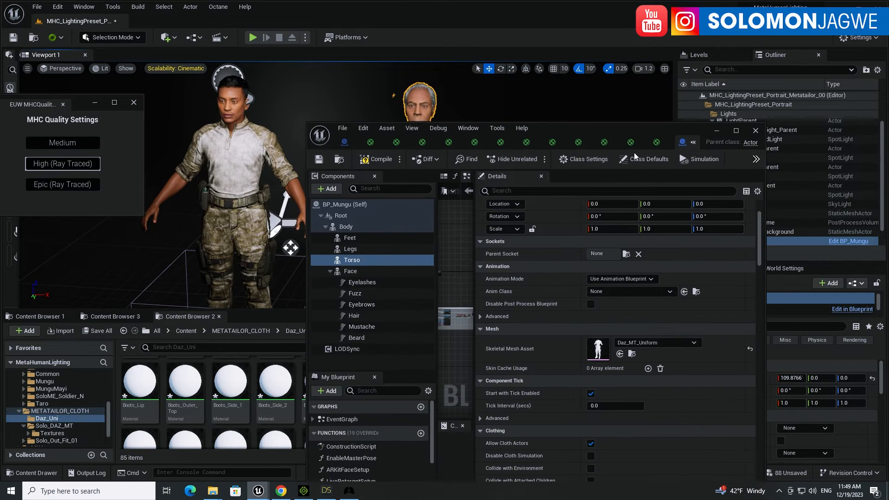
Compile the BP_Mungu blueprint, minimize its editor and frame the whole dressed character in the level viewport
{"action": "left_click", "coordinate": [374, 162]}
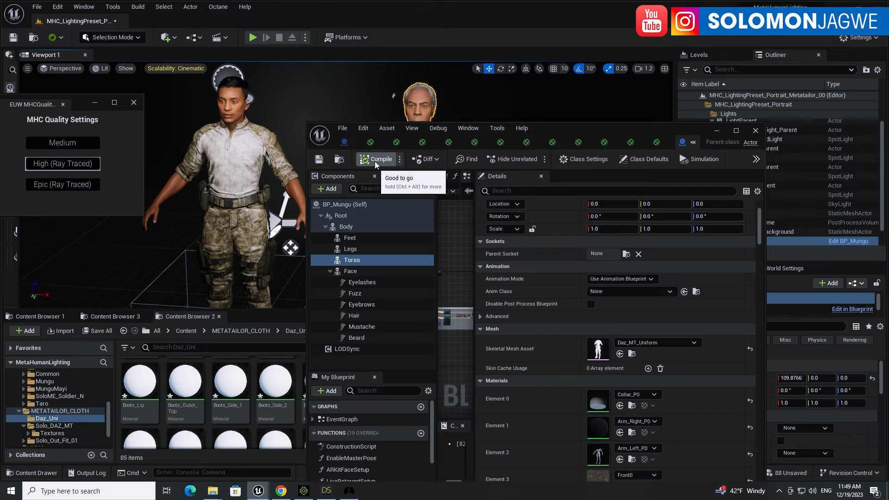
{"action": "left_click", "coordinate": [718, 130]}
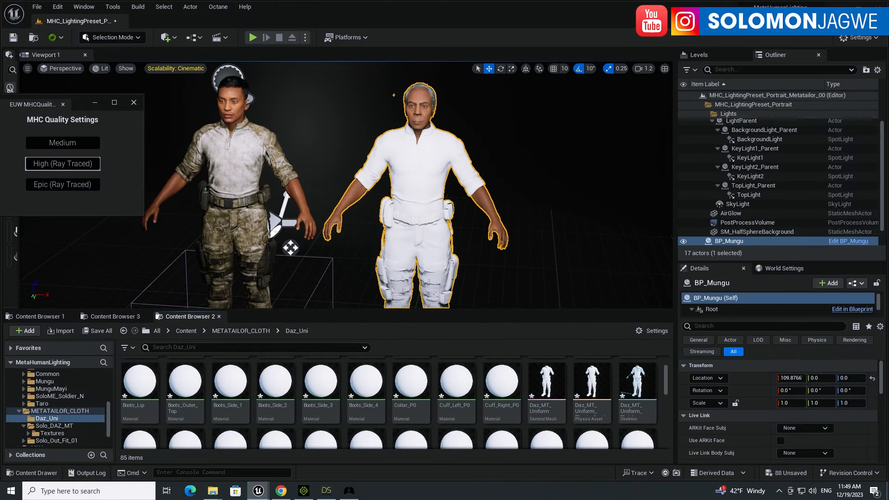
{"action": "left_click", "coordinate": [531, 154]}
{"action": "left_click", "coordinate": [436, 259]}
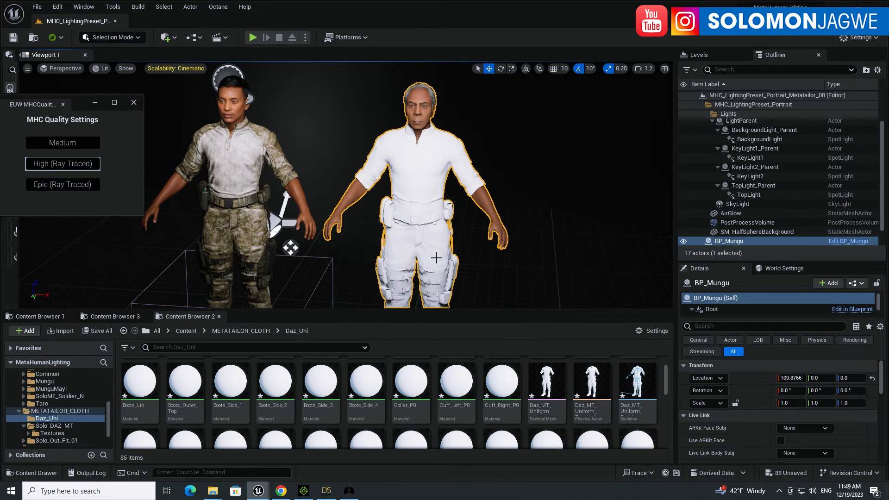
{"action": "key", "text": "f"}
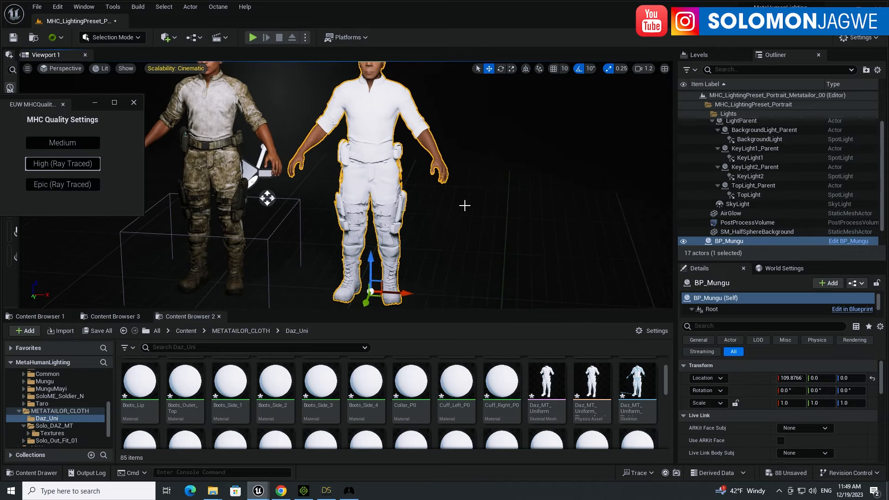
{"action": "scroll", "coordinate": [465, 205], "scroll_direction": "down", "scroll_amount": 2}
{"action": "middle_click_drag", "start_coordinate": [449, 176], "coordinate": [440, 183]}
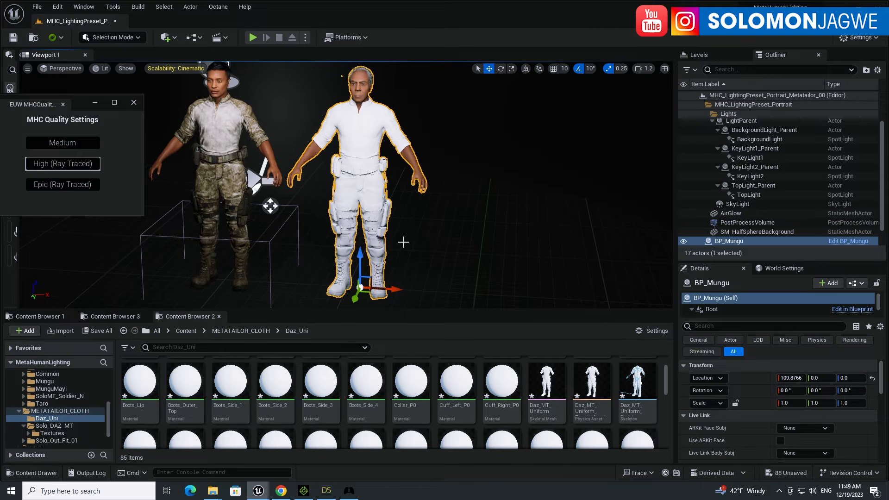
Create a level sequence named Daz_Uni_01 and save it in the Sequencer content folder
{"action": "left_click", "coordinate": [226, 36]}
{"action": "left_click", "coordinate": [243, 63]}
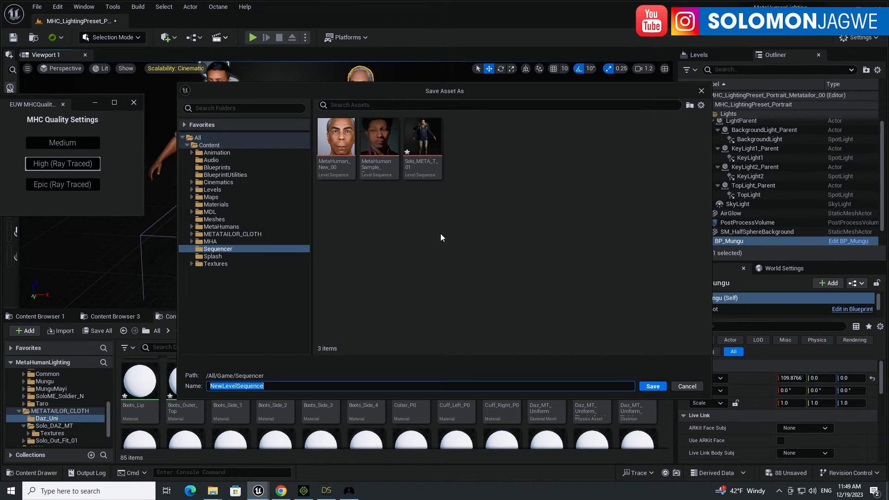
{"action": "type", "text": "Daz"}
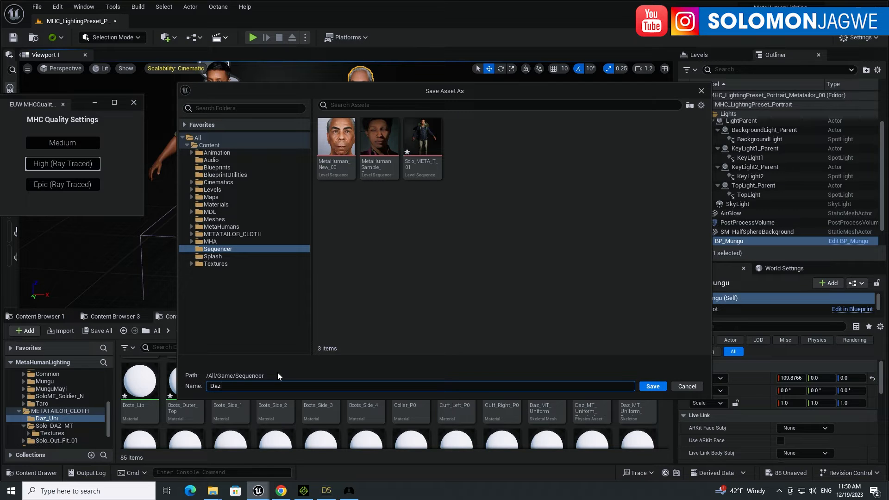
{"action": "type", "text": "_Uni_01"}
{"action": "left_click", "coordinate": [644, 385]}
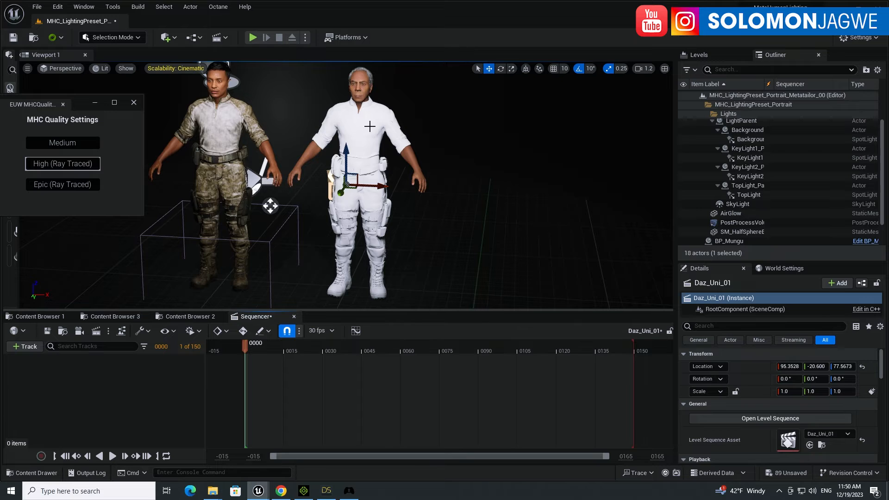
Add BP_Mungu to the sequence and delete its MetaHuman_ControlRig and Face_ControlBoard_CtrlRig tracks
{"action": "left_click", "coordinate": [762, 241]}
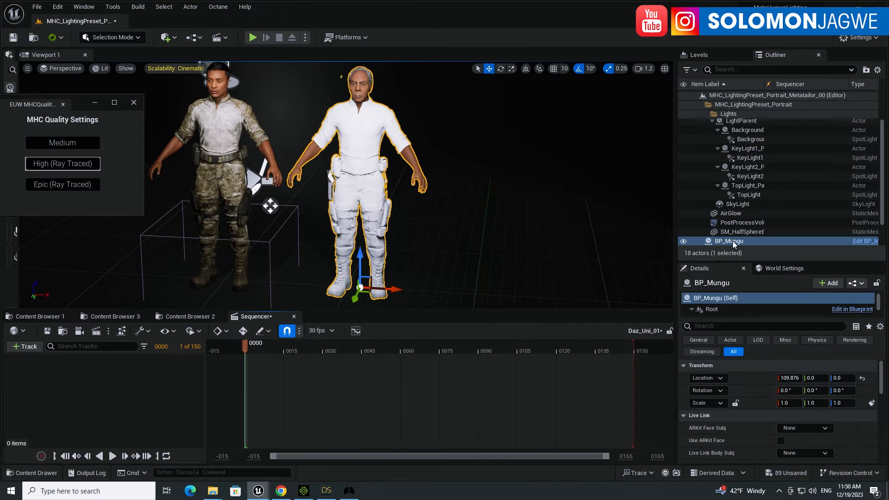
{"action": "left_click_drag", "start_coordinate": [732, 244], "coordinate": [140, 365]}
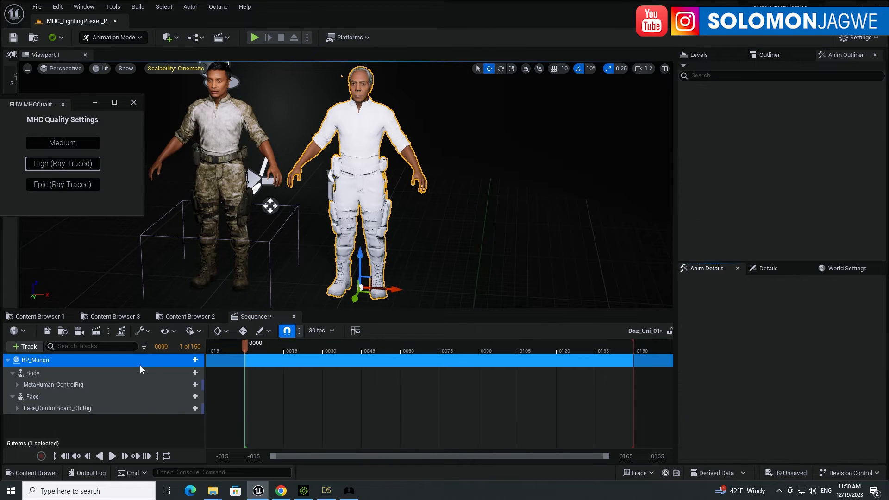
{"action": "left_click", "coordinate": [57, 385]}
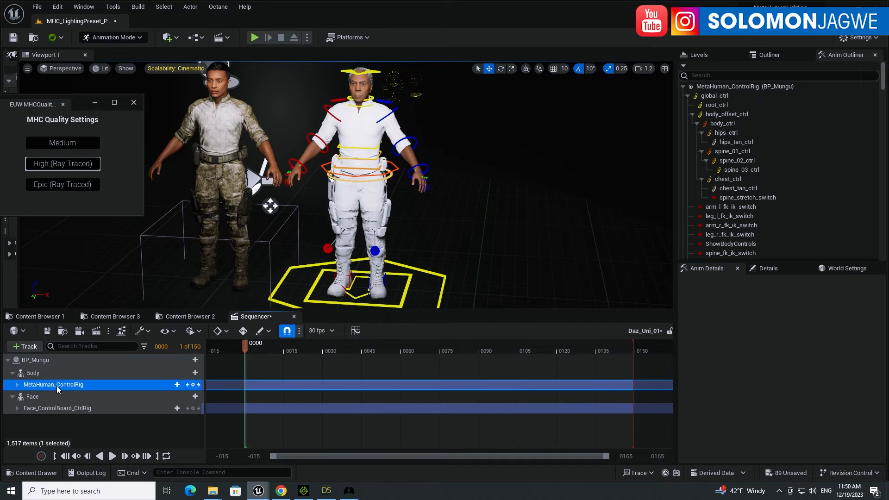
{"action": "left_click", "coordinate": [60, 397]}
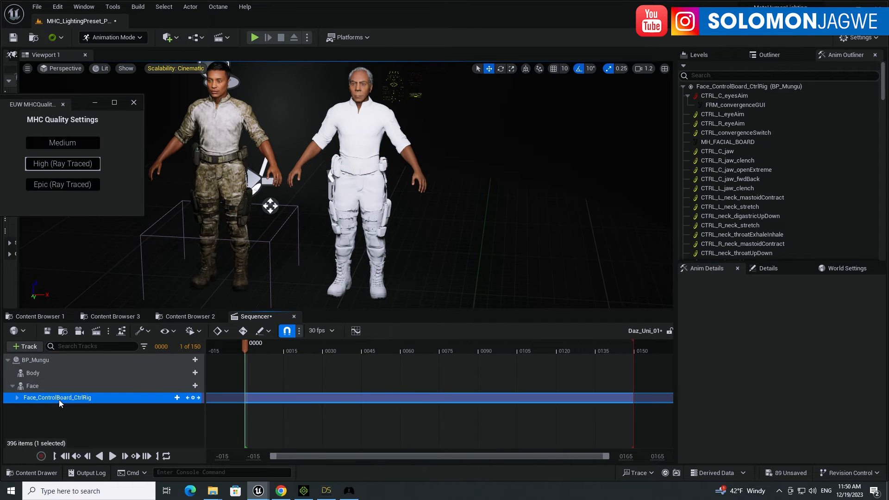
{"action": "key", "text": "Delete"}
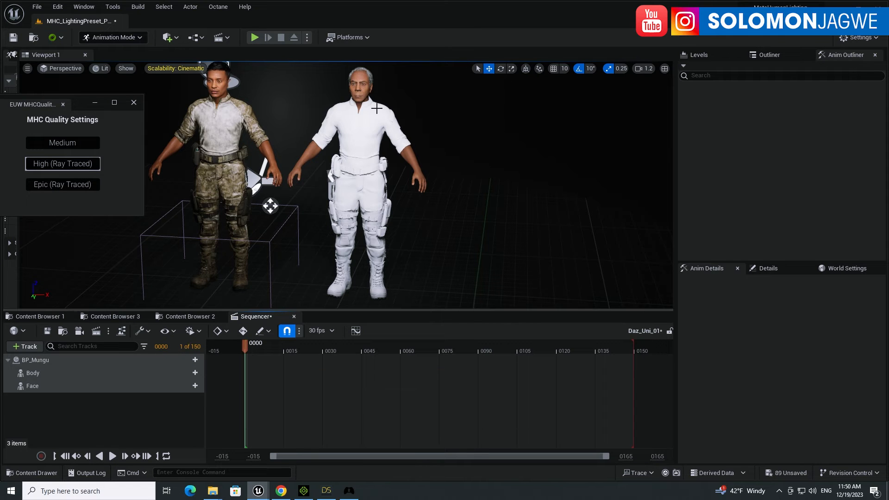
{"action": "left_click", "coordinate": [38, 360]}
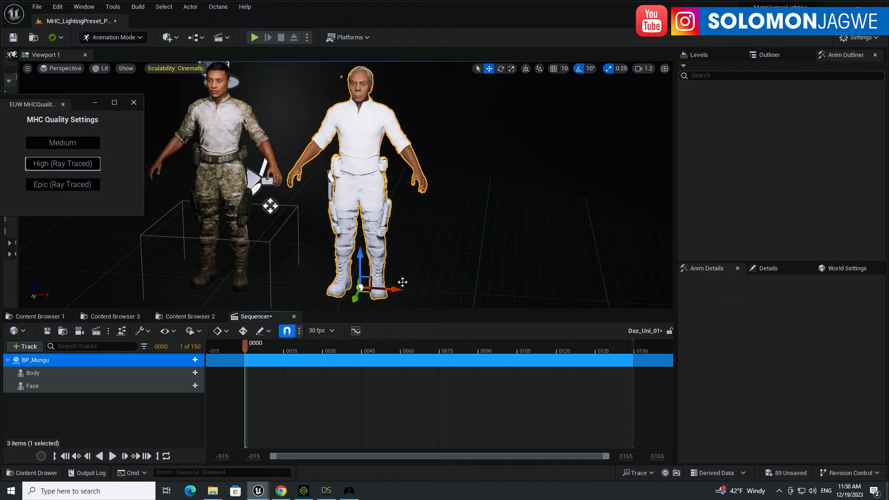
{"action": "left_click", "coordinate": [195, 374]}
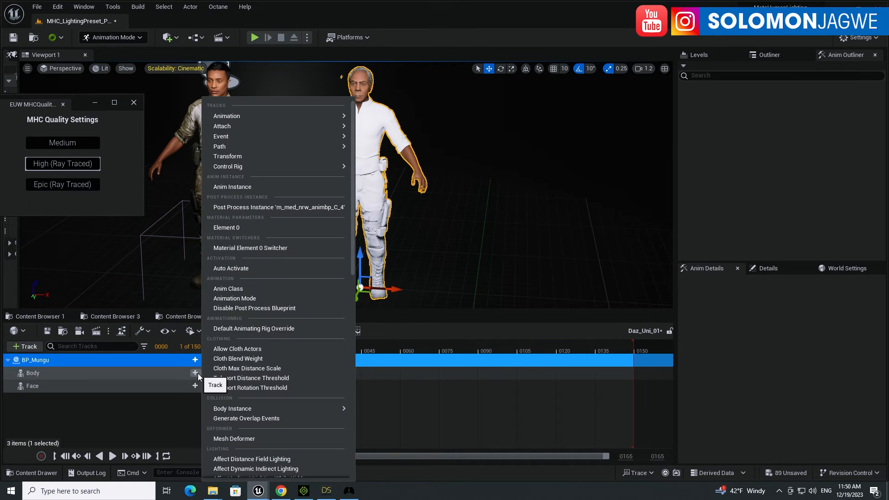
{"action": "mouse_move", "coordinate": [254, 119]}
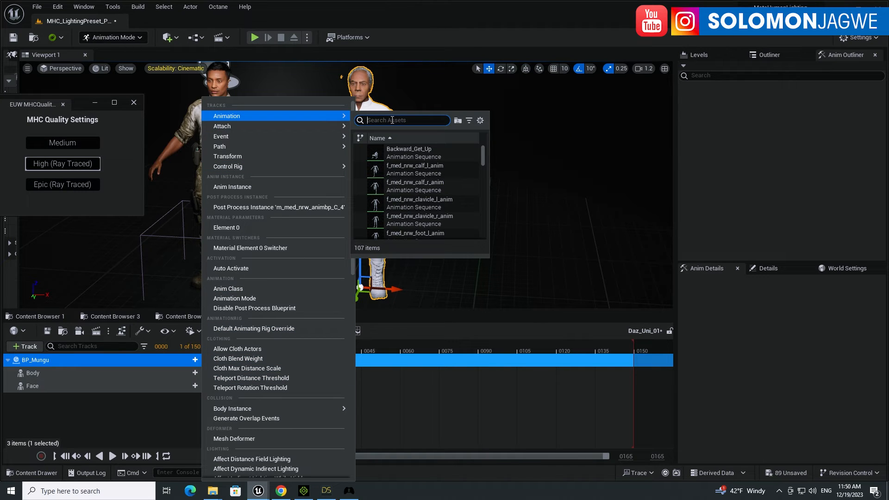
{"action": "type", "text": "ex"}
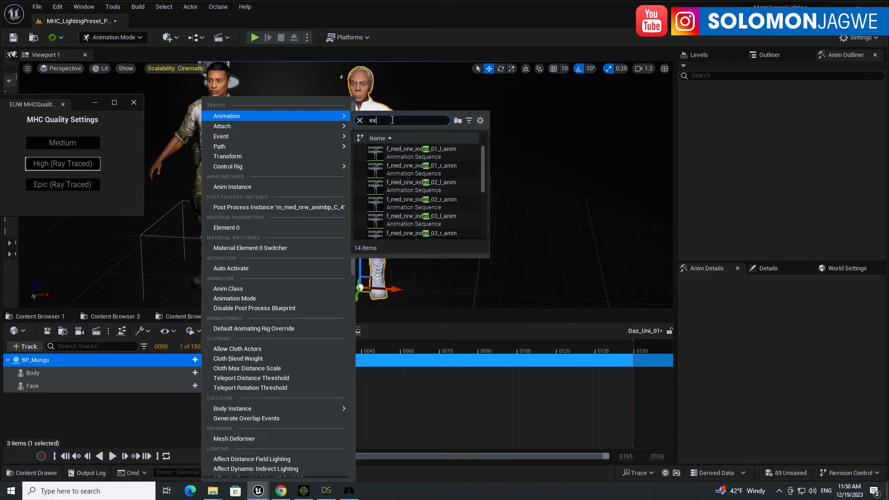
{"action": "type", "text": "plo"}
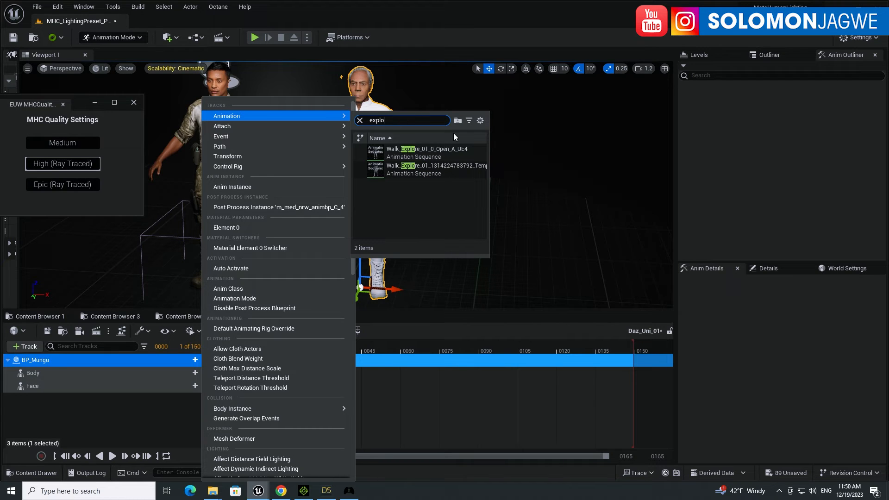
{"action": "left_click", "coordinate": [460, 172]}
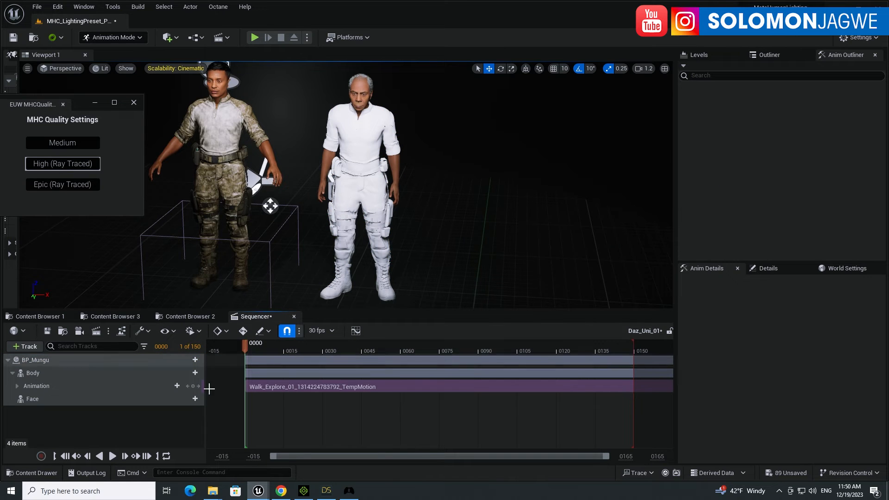
{"action": "left_click", "coordinate": [113, 456]}
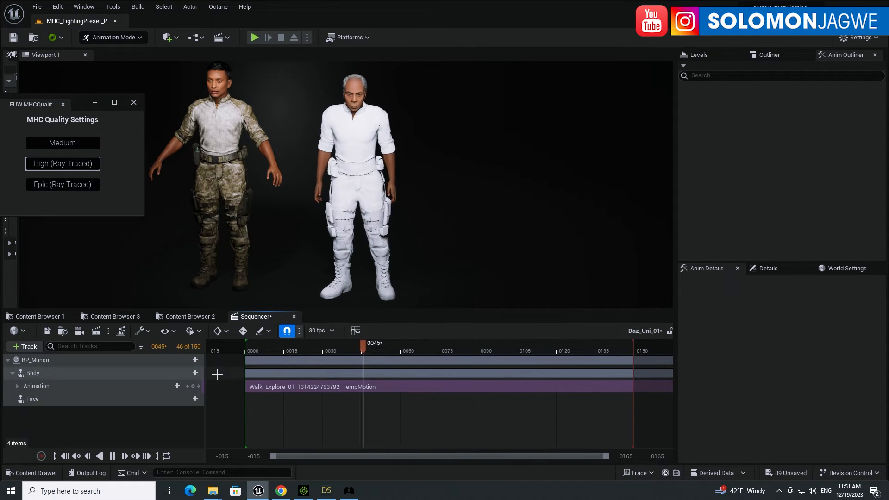
{"action": "left_click", "coordinate": [113, 457]}
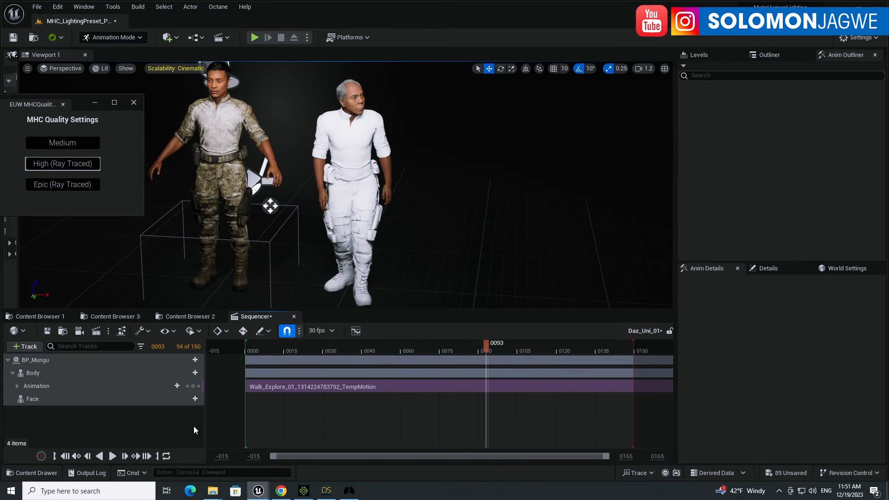
Set the timeline's view range end to 2000 and extend the playback range to the end of the walk animation clip
{"action": "left_click", "coordinate": [624, 456]}
{"action": "type", "text": "200"}
{"action": "key", "text": "Return"}
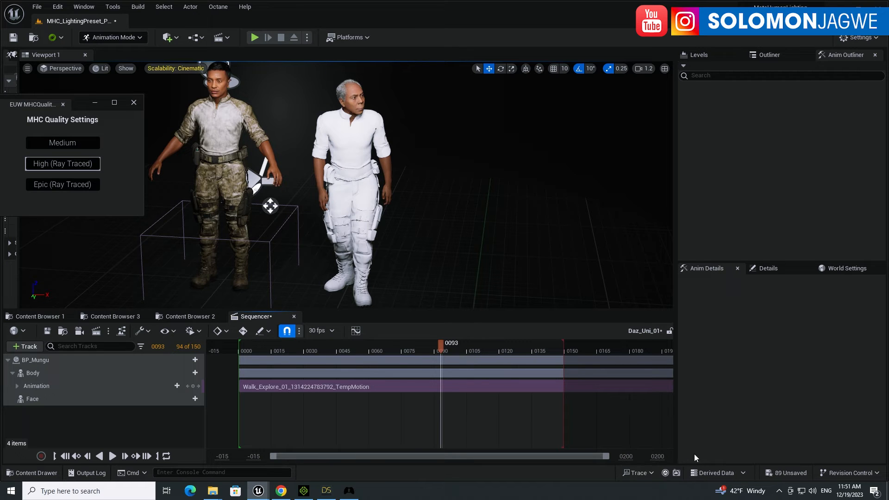
{"action": "left_click", "coordinate": [626, 456]}
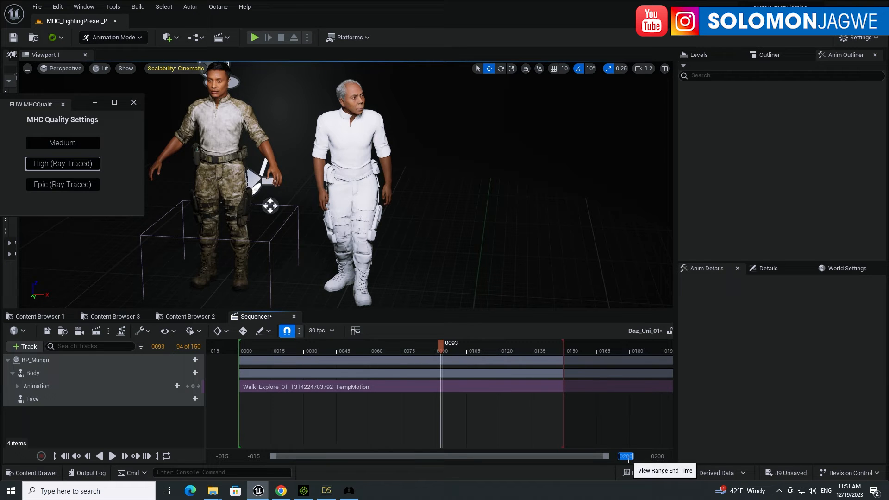
{"action": "type", "text": "2000"}
{"action": "key", "text": "Return"}
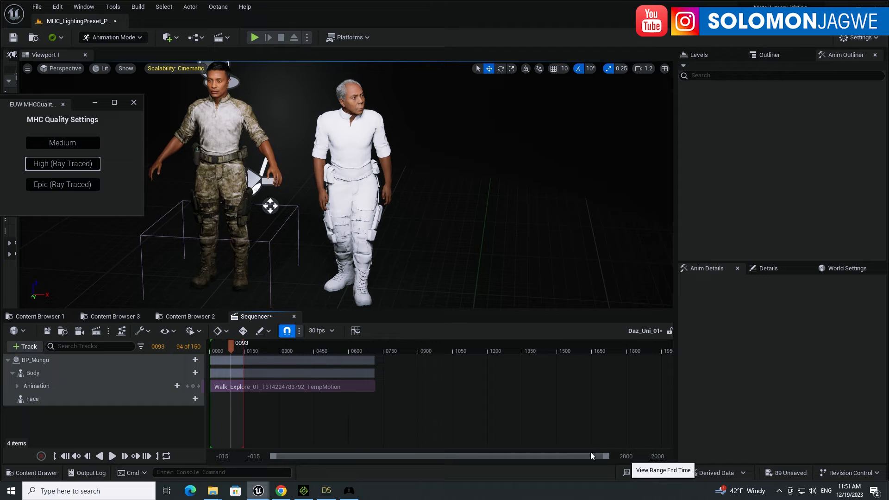
{"action": "left_click_drag", "start_coordinate": [243, 348], "coordinate": [375, 345]}
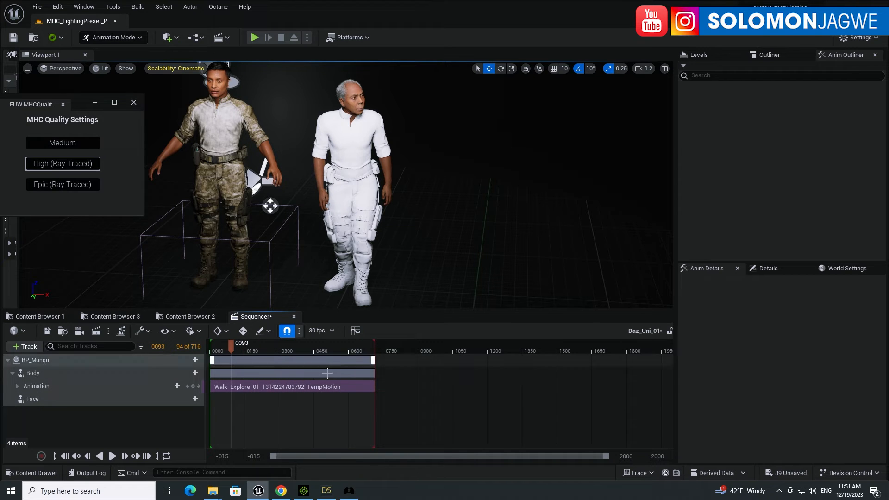
Toggle the playback loop mode and play the sequence, examining how the uniform moves on the character at close and full-body range
{"action": "left_click", "coordinate": [167, 457]}
{"action": "left_click", "coordinate": [113, 457]}
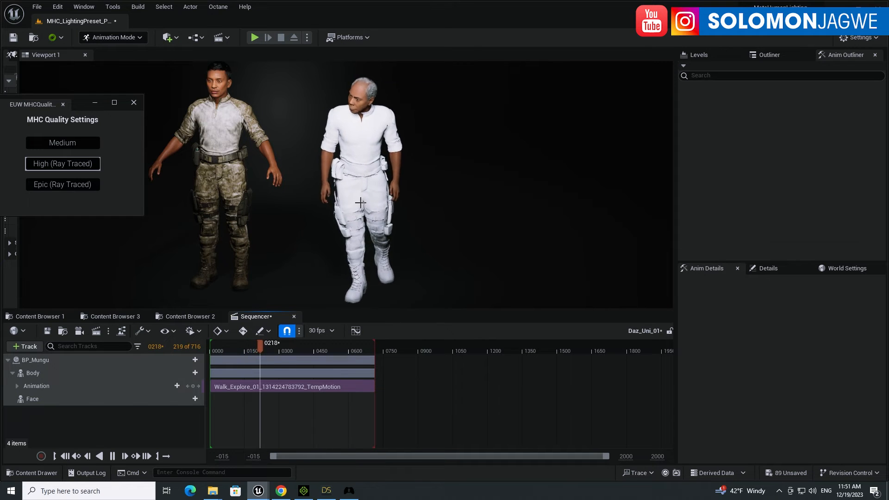
{"action": "left_click", "coordinate": [364, 214]}
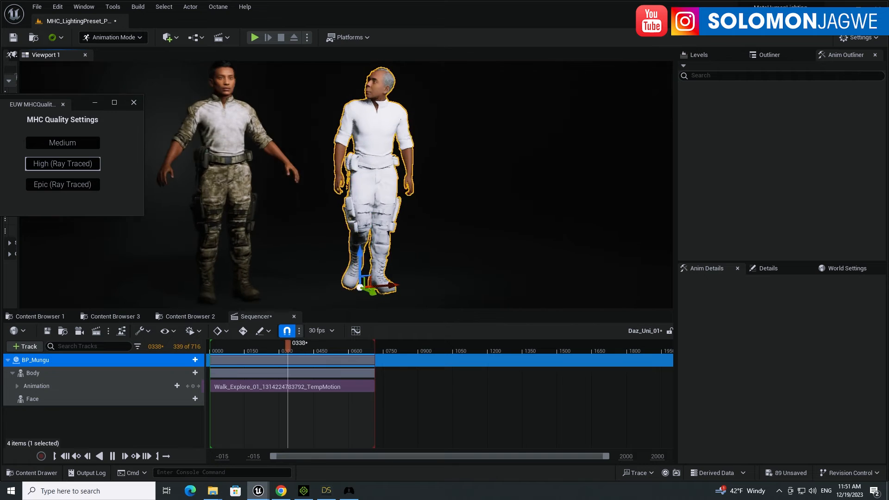
{"action": "scroll", "coordinate": [376, 194], "scroll_direction": "up", "scroll_amount": 6}
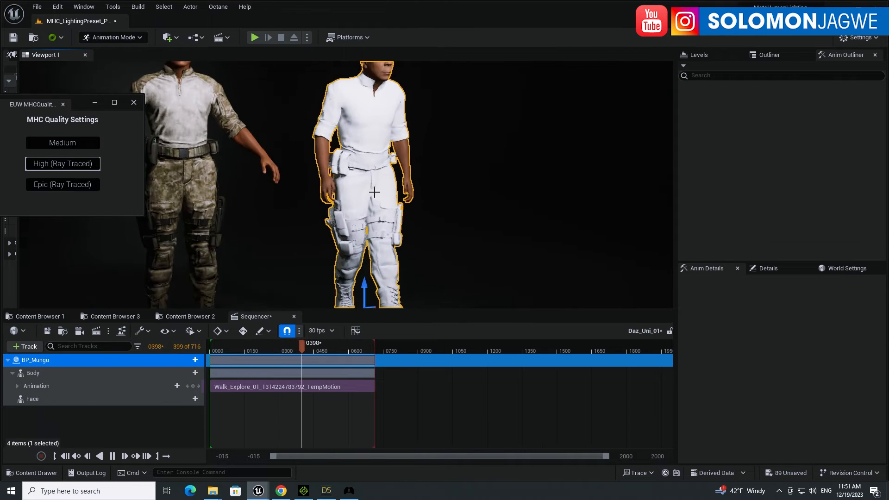
{"action": "middle_click_drag", "start_coordinate": [398, 180], "coordinate": [422, 134]}
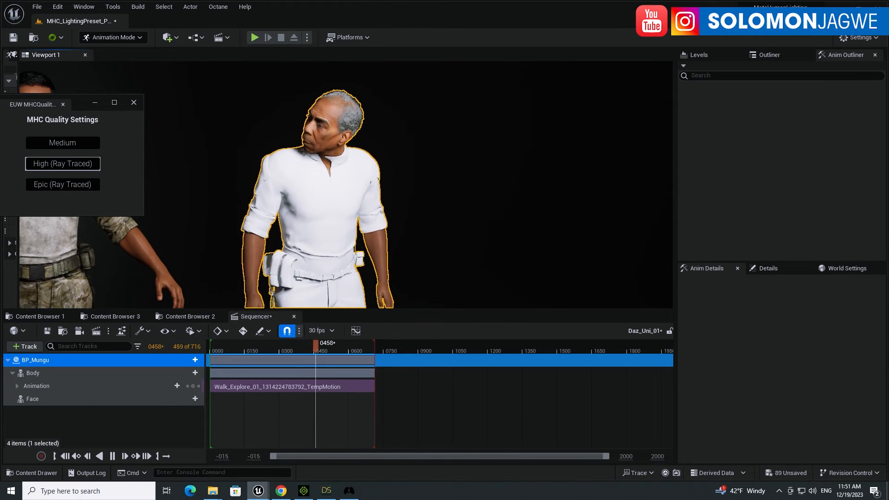
{"action": "scroll", "coordinate": [418, 171], "scroll_direction": "up", "scroll_amount": 4}
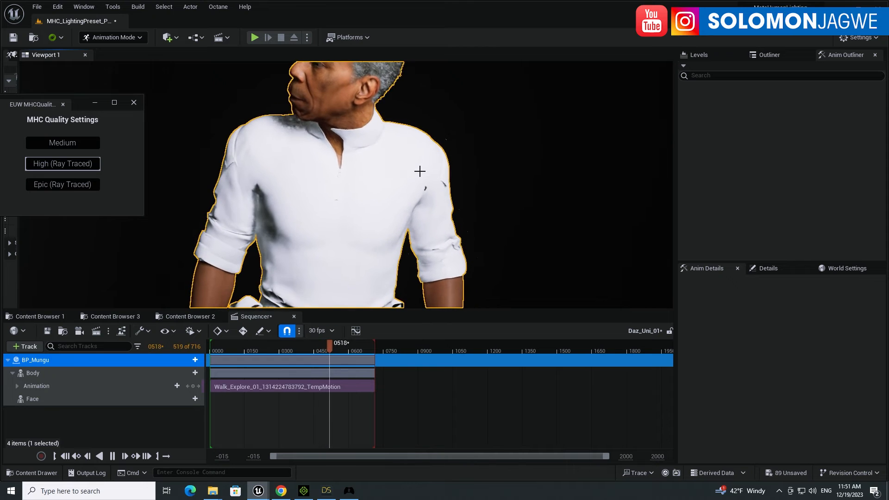
{"action": "scroll", "coordinate": [420, 173], "scroll_direction": "down", "scroll_amount": 6}
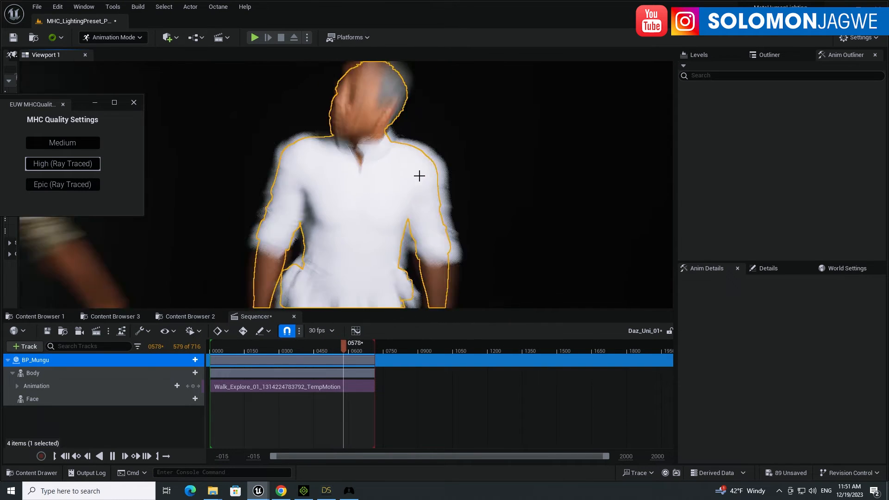
{"action": "right_click_drag", "start_coordinate": [397, 232], "coordinate": [370, 277]}
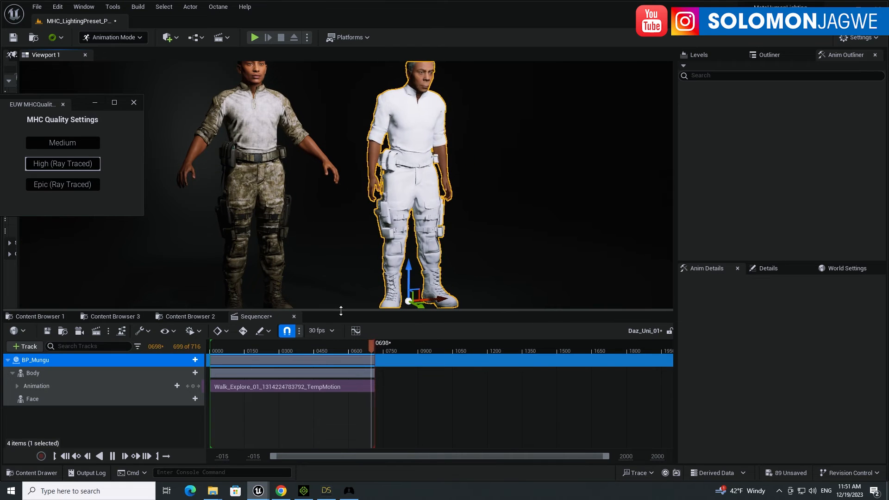
Scrub through the walk animation to frame 422 to check the uniform's deformation, and switch to iClone 8
{"action": "left_click", "coordinate": [282, 347]}
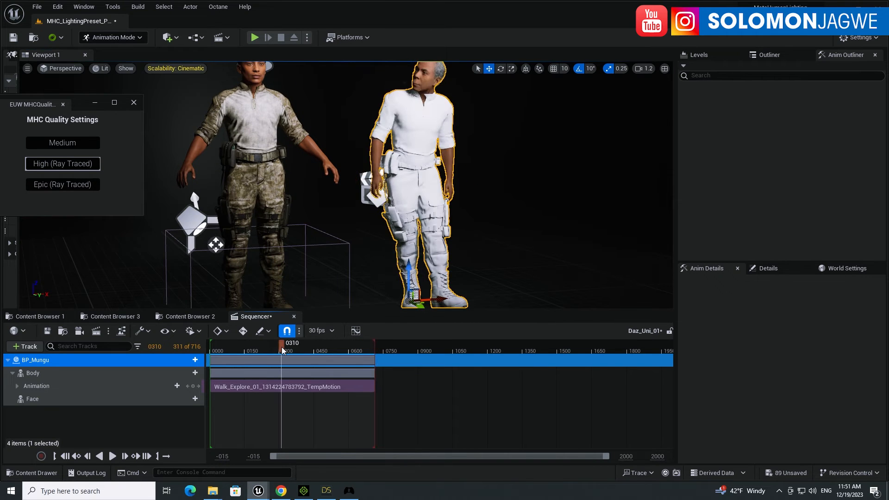
{"action": "left_click_drag", "start_coordinate": [243, 348], "coordinate": [307, 343]}
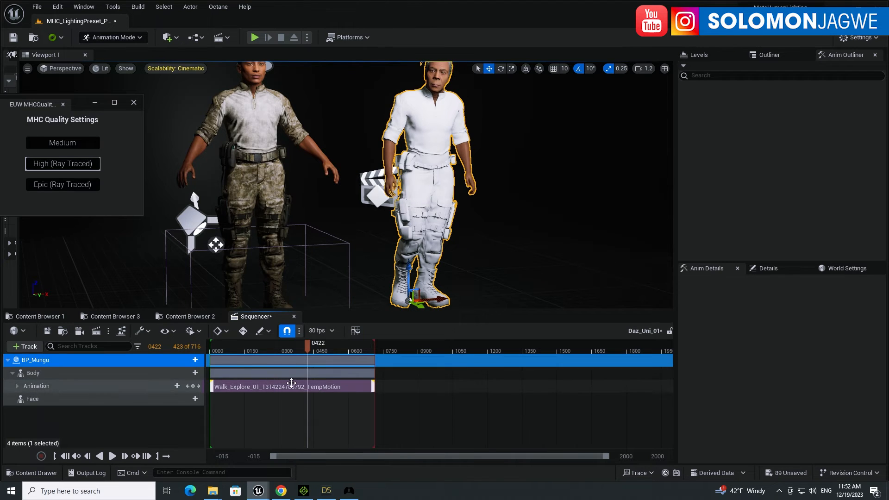
{"action": "left_click", "coordinate": [303, 491]}
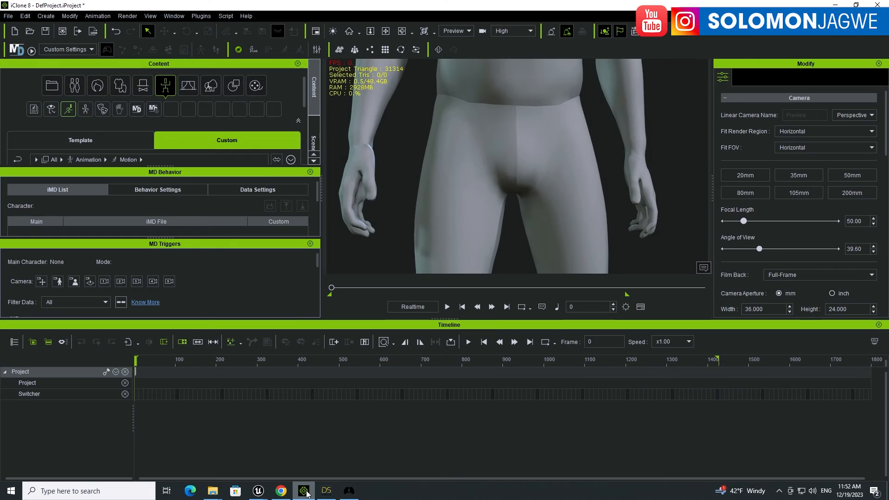
Enlarge the content library, open the 2021 MetaHuman Dummies character folder, and clear the walk search filter
{"action": "scroll", "coordinate": [488, 102], "scroll_direction": "down", "scroll_amount": 5}
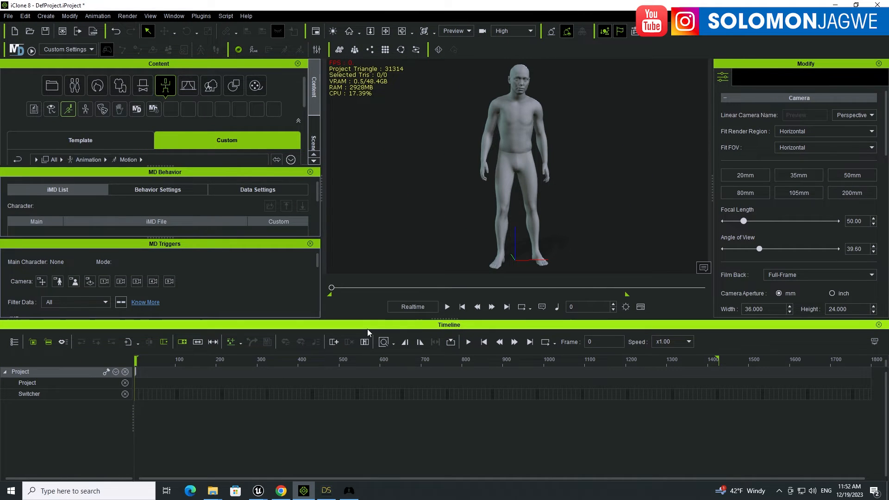
{"action": "left_click", "coordinate": [642, 306]}
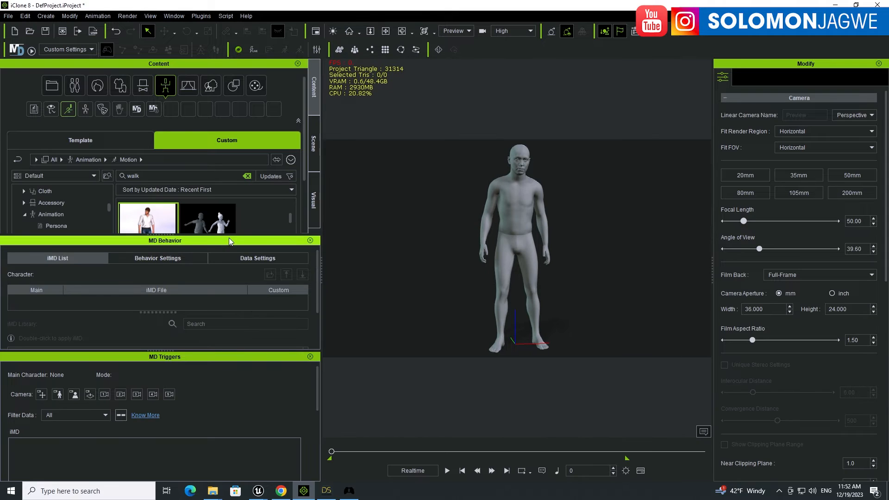
{"action": "left_click_drag", "start_coordinate": [228, 237], "coordinate": [242, 348]}
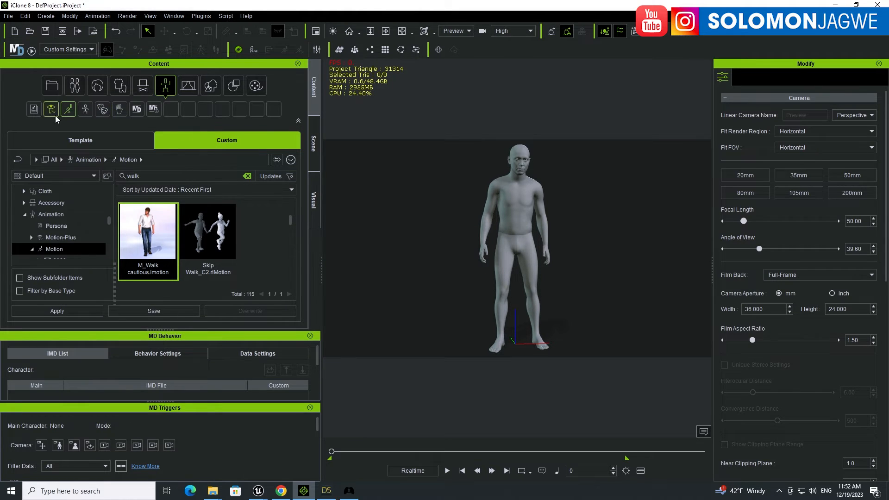
{"action": "scroll", "coordinate": [81, 202], "scroll_direction": "up", "scroll_amount": 8}
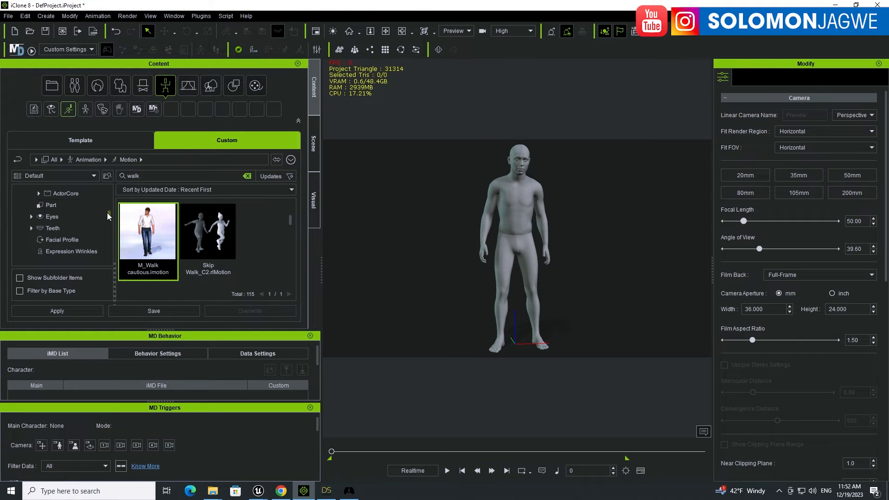
{"action": "scroll", "coordinate": [89, 234], "scroll_direction": "down", "scroll_amount": 1}
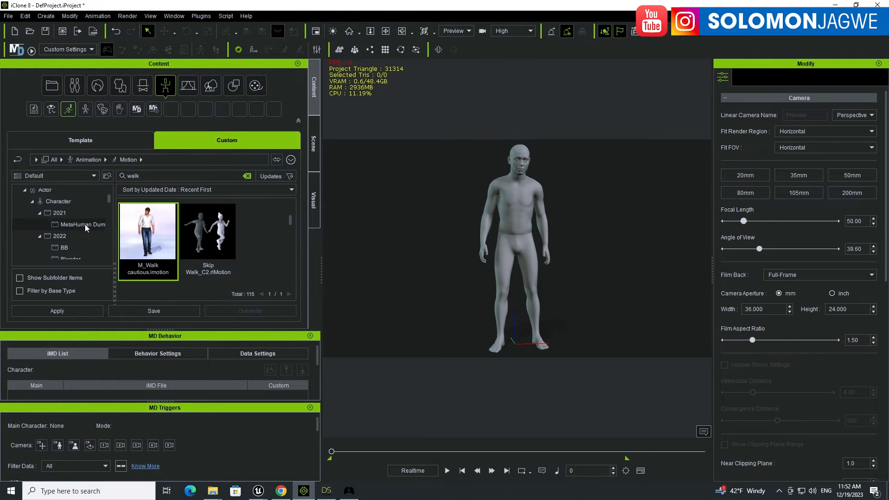
{"action": "left_click", "coordinate": [84, 223]}
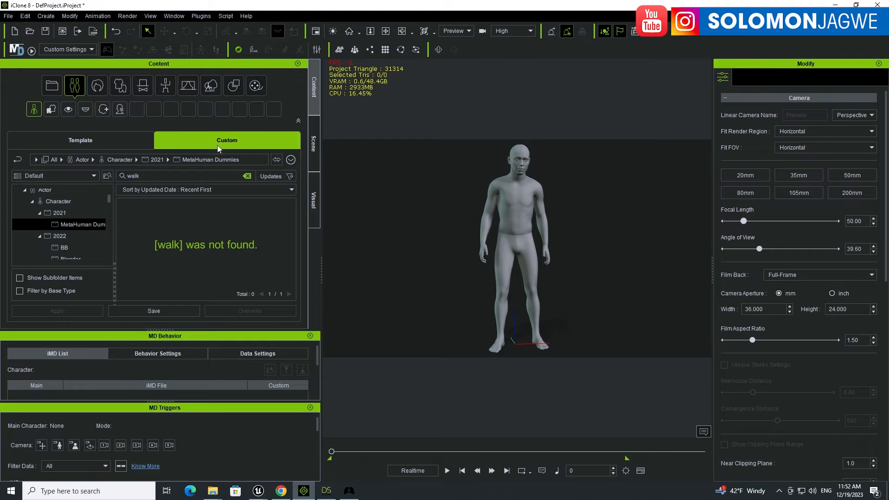
{"action": "left_click", "coordinate": [248, 176]}
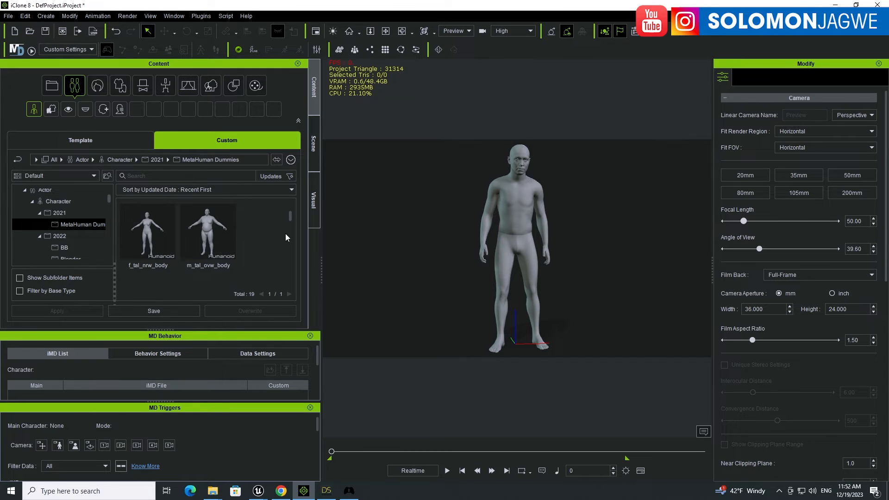
Look through the MetaHuman dummies and delete the existing dummy character from the scene
{"action": "scroll", "coordinate": [285, 233], "scroll_direction": "down", "scroll_amount": 2}
{"action": "scroll", "coordinate": [284, 234], "scroll_direction": "down", "scroll_amount": 3}
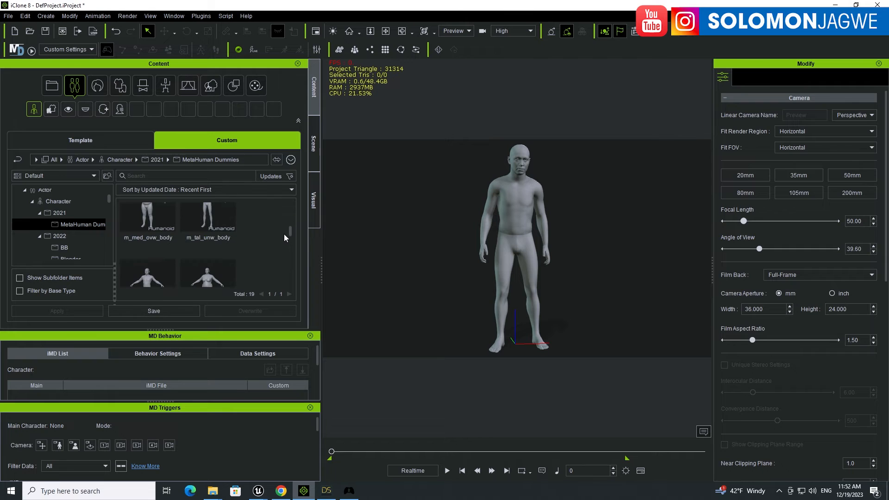
{"action": "left_click_drag", "start_coordinate": [221, 236], "coordinate": [470, 237]}
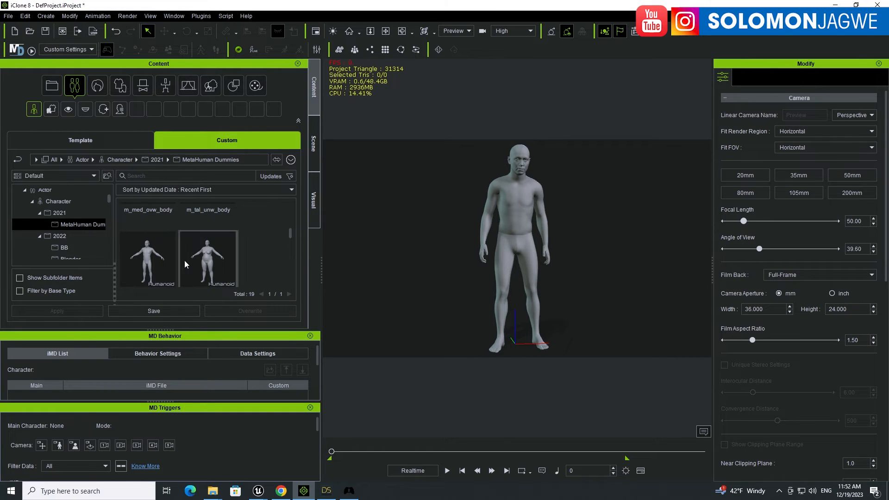
{"action": "scroll", "coordinate": [199, 245], "scroll_direction": "down", "scroll_amount": 1}
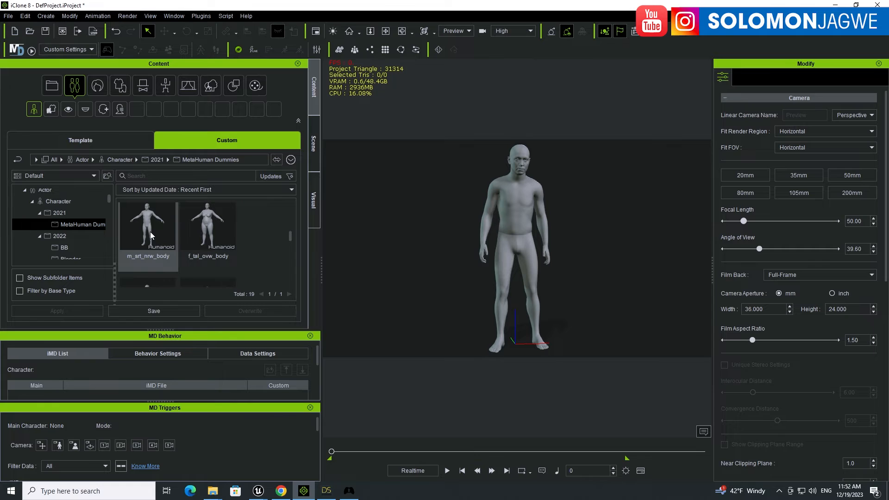
{"action": "left_click_drag", "start_coordinate": [156, 234], "coordinate": [512, 223]}
{"action": "left_click", "coordinate": [512, 222]}
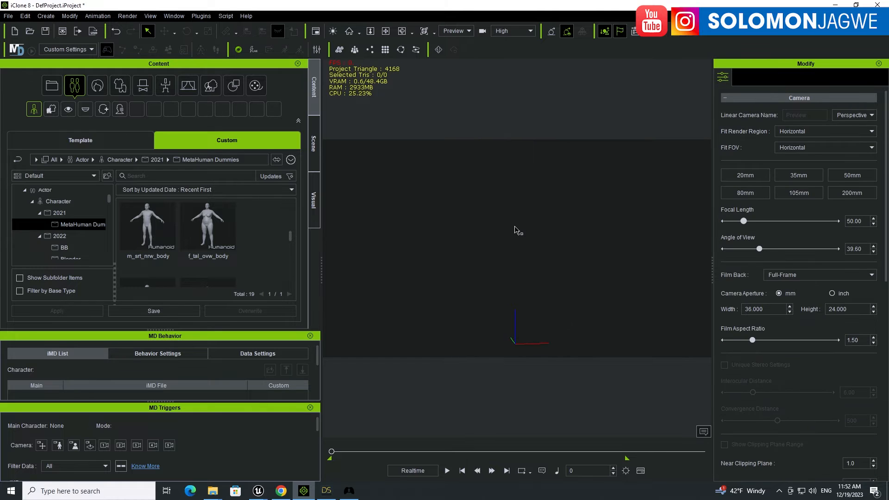
Find the m_med_nrw_body dummy in the MetaHuman Dummies folder and load it into the scene
{"action": "left_click", "coordinate": [155, 241]}
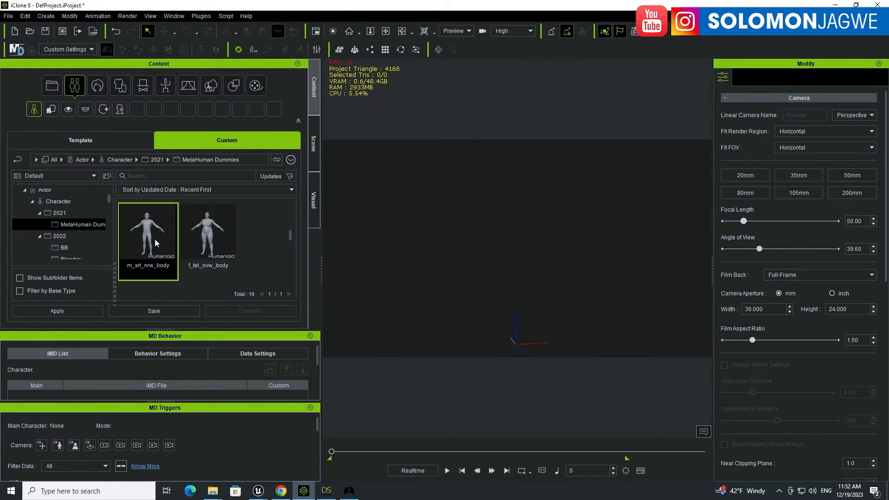
{"action": "scroll", "coordinate": [240, 237], "scroll_direction": "up", "scroll_amount": 2}
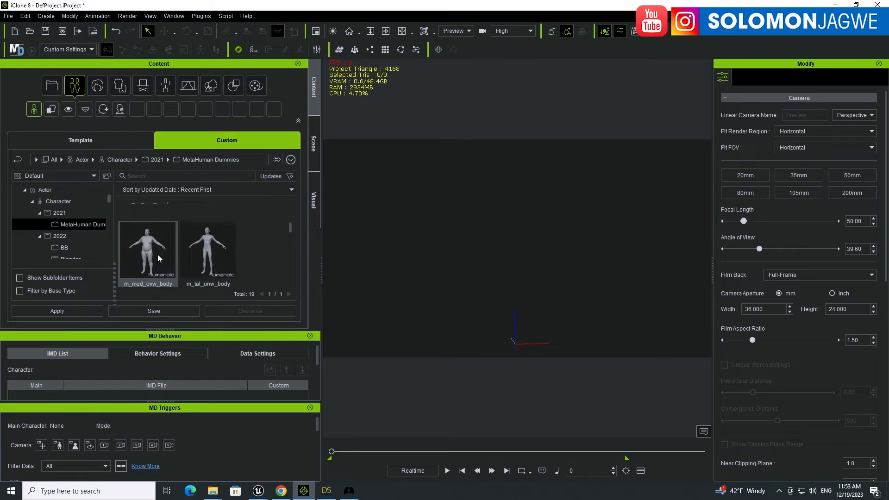
{"action": "scroll", "coordinate": [182, 252], "scroll_direction": "up", "scroll_amount": 1}
{"action": "scroll", "coordinate": [182, 252], "scroll_direction": "up", "scroll_amount": 1}
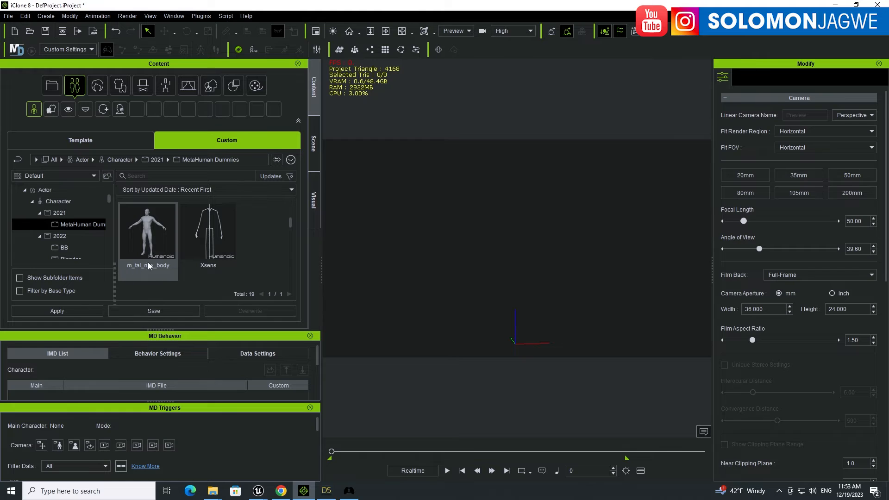
{"action": "scroll", "coordinate": [148, 265], "scroll_direction": "down", "scroll_amount": 2}
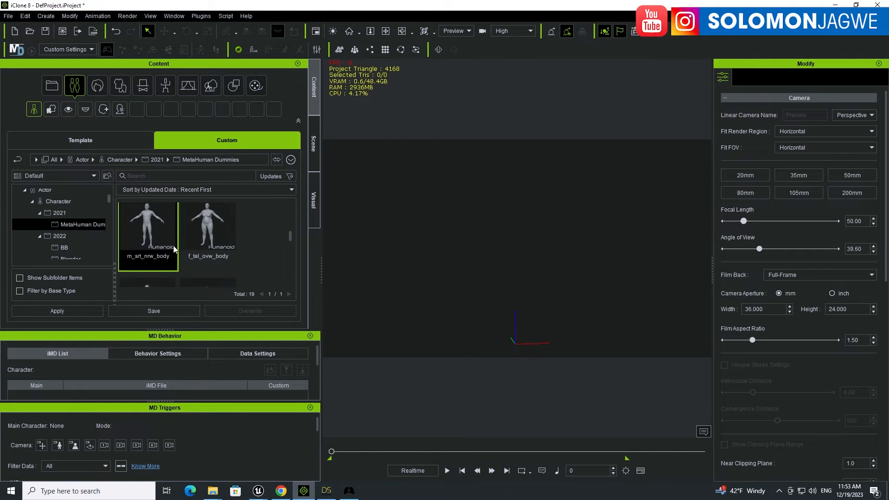
{"action": "scroll", "coordinate": [173, 249], "scroll_direction": "down", "scroll_amount": 3}
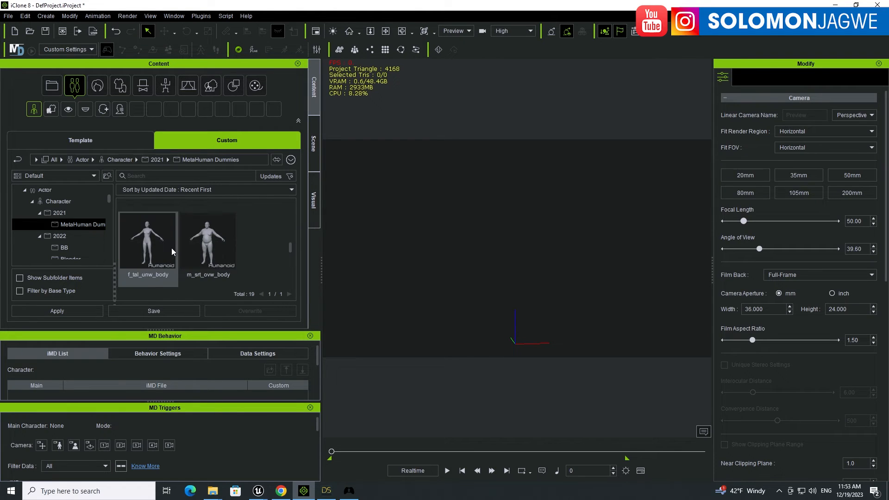
{"action": "scroll", "coordinate": [171, 251], "scroll_direction": "down", "scroll_amount": 2}
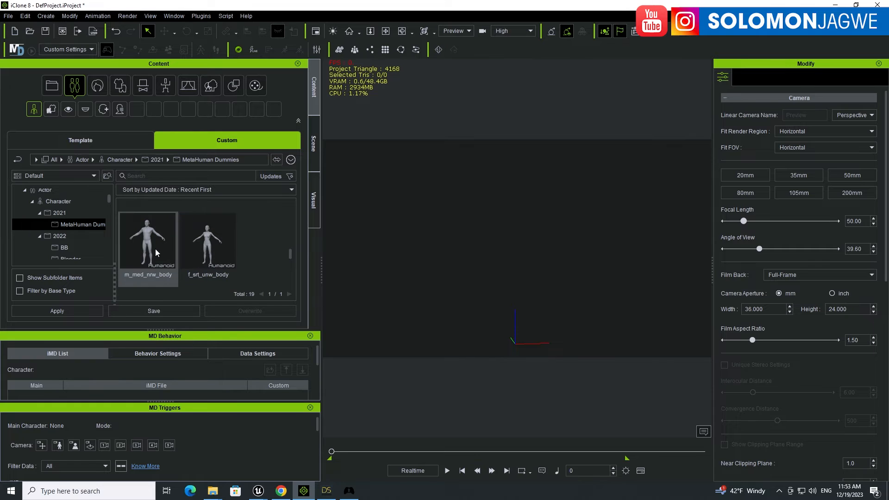
{"action": "double_click", "coordinate": [154, 249]}
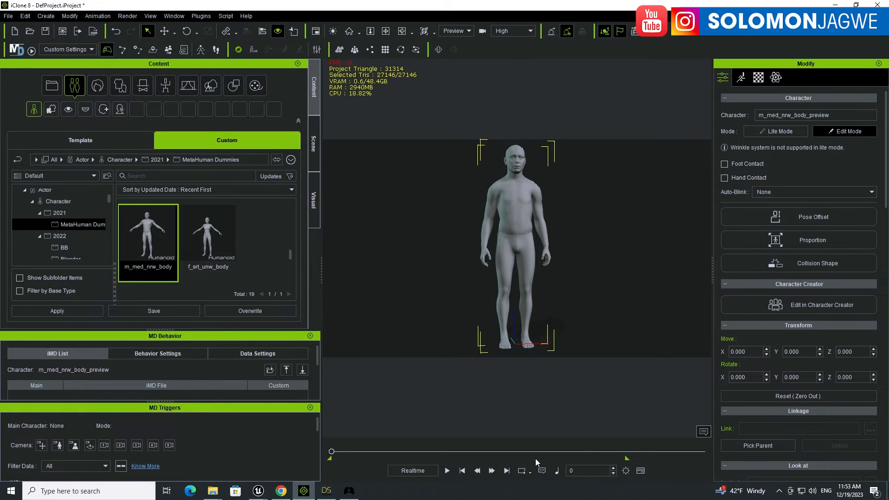
Search the custom Motion library for walk and apply the M_Walk 2_loop motion to the m_med_nrw_body character
{"action": "left_click", "coordinate": [641, 471]}
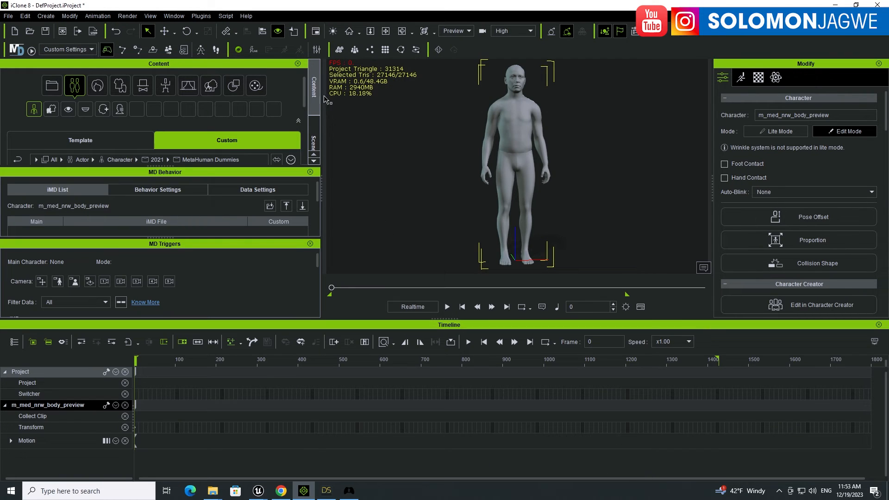
{"action": "left_click", "coordinate": [163, 85]}
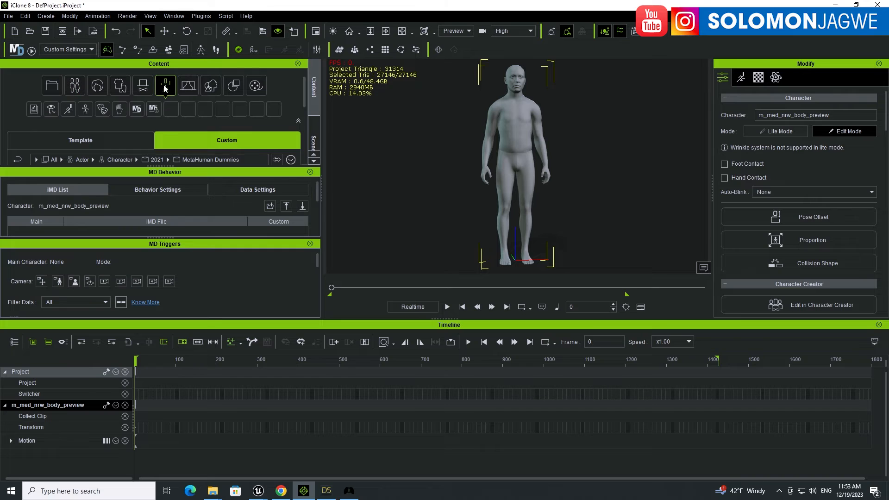
{"action": "left_click", "coordinate": [640, 307]}
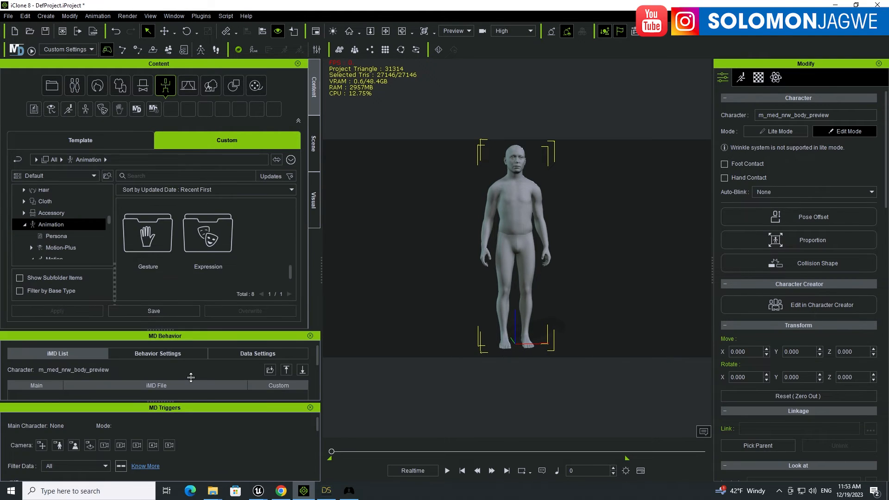
{"action": "scroll", "coordinate": [86, 218], "scroll_direction": "down", "scroll_amount": 1}
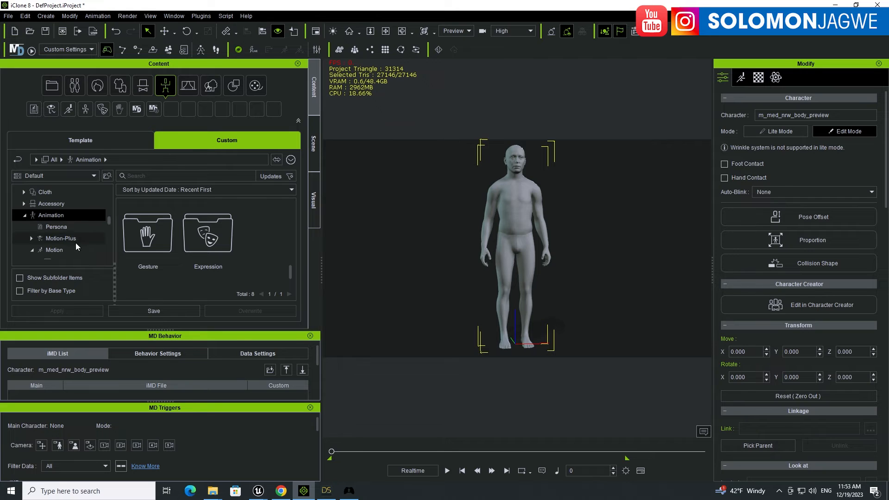
{"action": "left_click", "coordinate": [64, 250]}
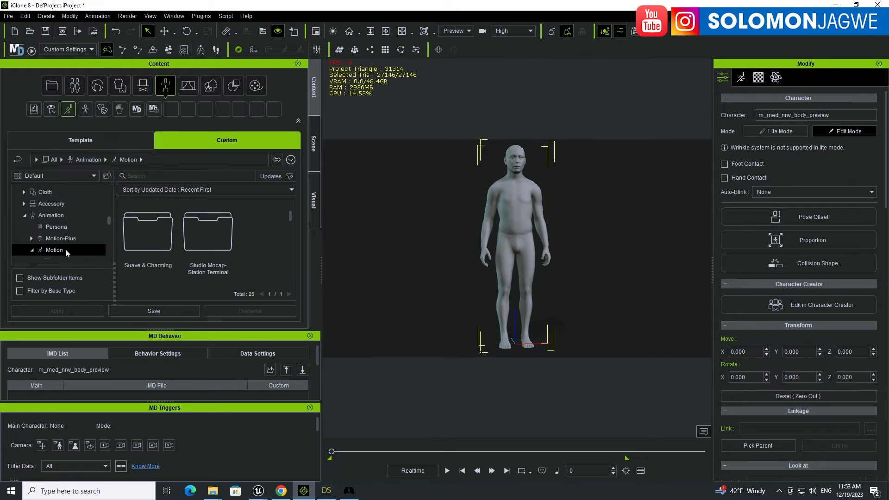
{"action": "left_click", "coordinate": [35, 250]}
{"action": "scroll", "coordinate": [92, 246], "scroll_direction": "down", "scroll_amount": 3}
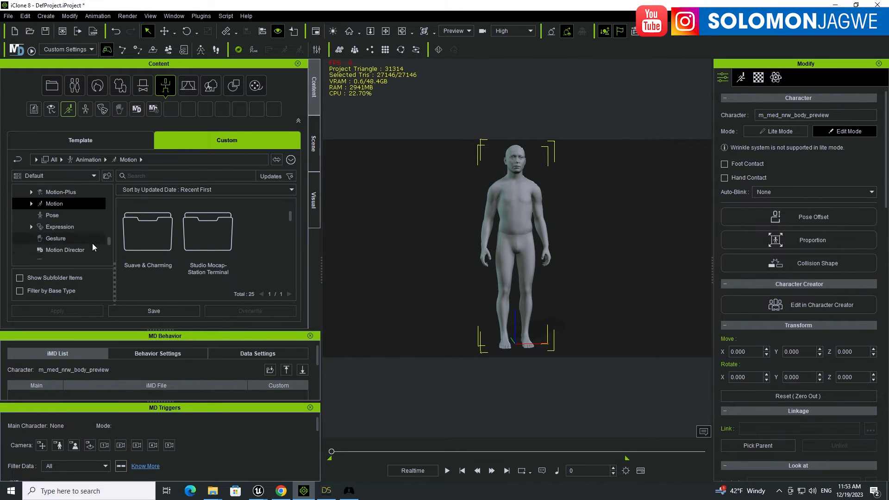
{"action": "scroll", "coordinate": [93, 243], "scroll_direction": "down", "scroll_amount": 2}
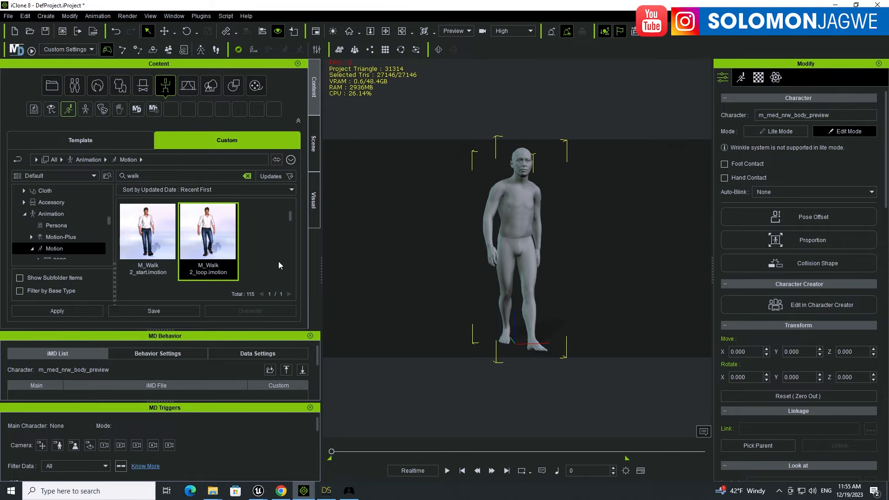
Preview the walk motion with the timeline shown, and extend the M_Walk 2_loop clip by looping it to about frame 1501
{"action": "left_click", "coordinate": [641, 471]}
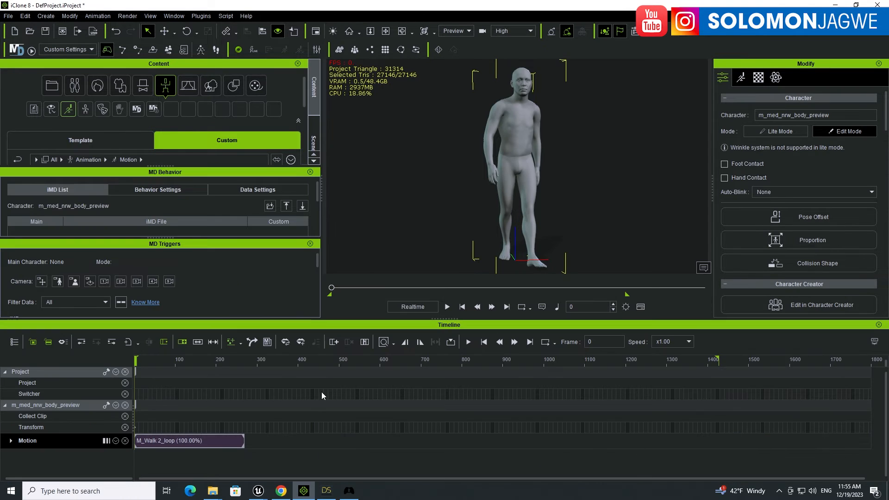
{"action": "left_click", "coordinate": [447, 307]}
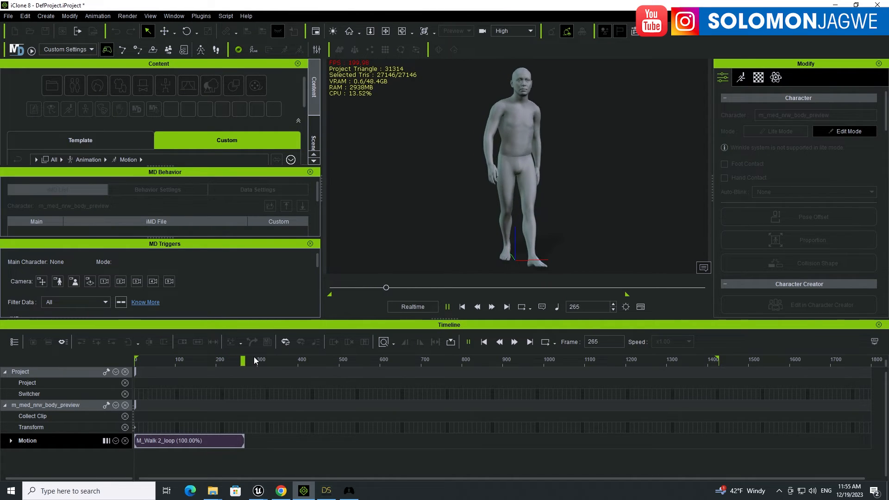
{"action": "left_click", "coordinate": [230, 359]}
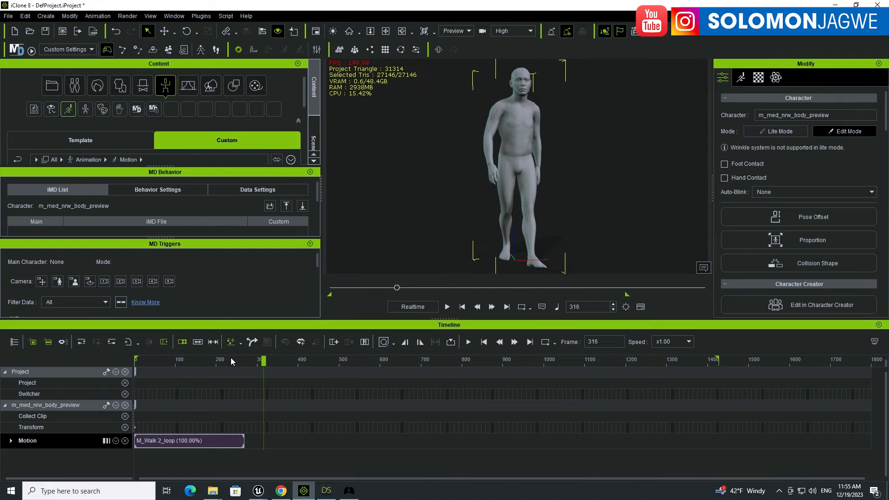
{"action": "left_click", "coordinate": [242, 439]}
{"action": "left_click_drag", "start_coordinate": [241, 441], "coordinate": [748, 443]}
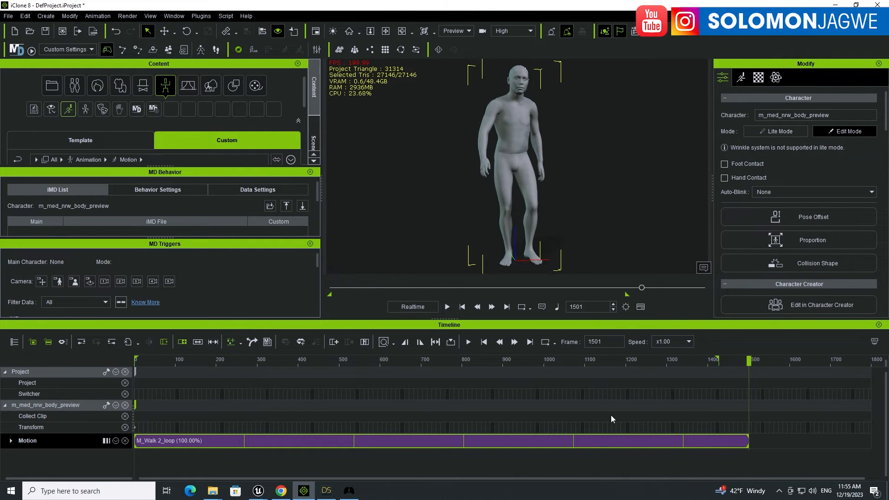
Play the looped walk from frame 214 to check its continuity, stopping at about frame 507
{"action": "left_click", "coordinate": [222, 360]}
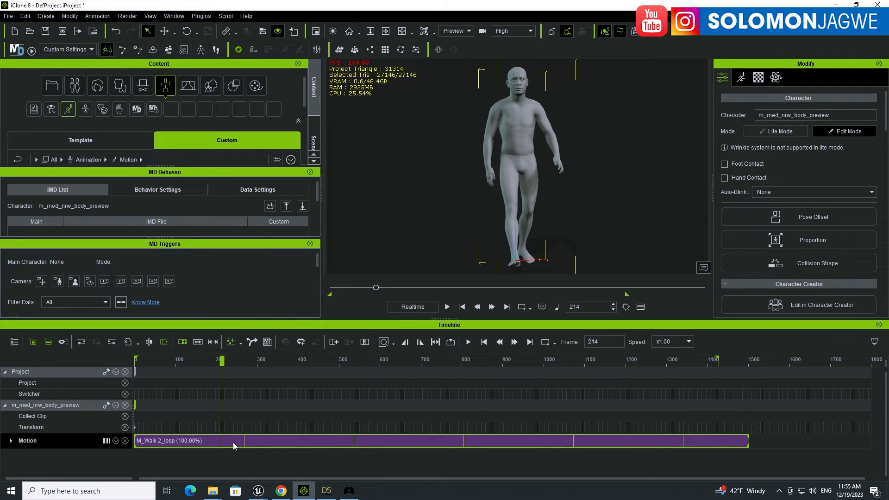
{"action": "left_click", "coordinate": [447, 306]}
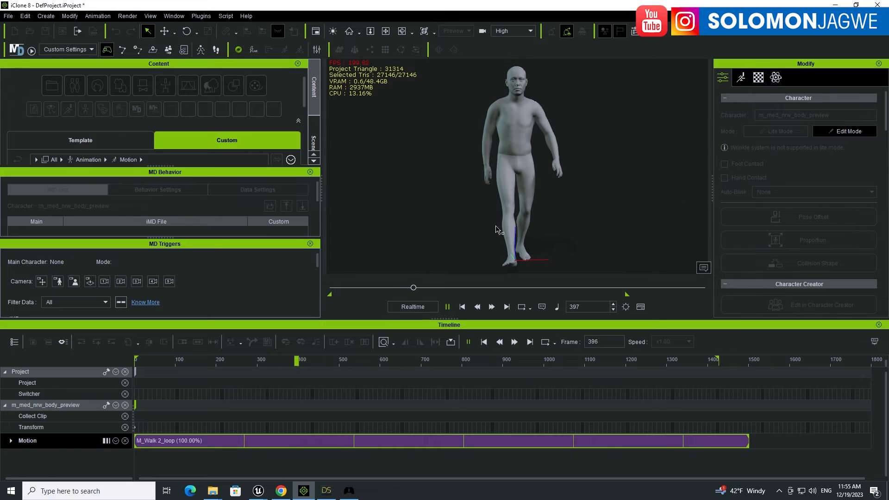
{"action": "left_click", "coordinate": [447, 307]}
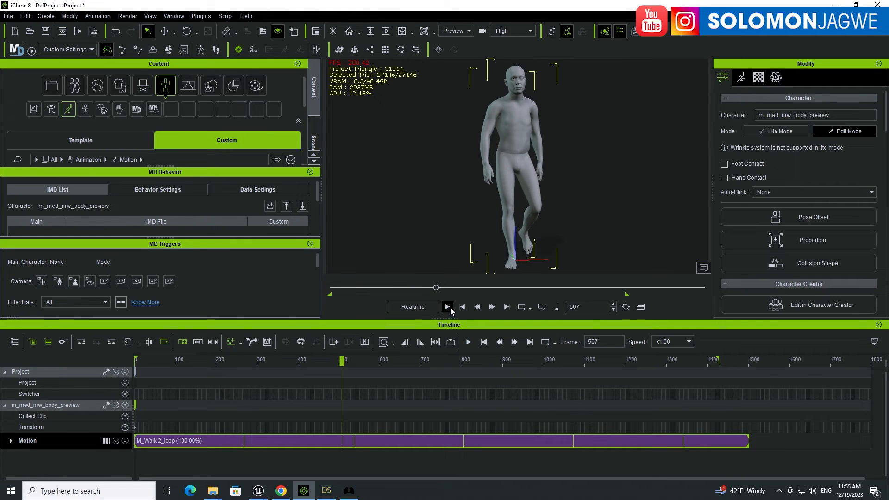
Review the FBX export settings for the animated character and close them without exporting
{"action": "left_click", "coordinate": [8, 17]}
{"action": "mouse_move", "coordinate": [45, 94]}
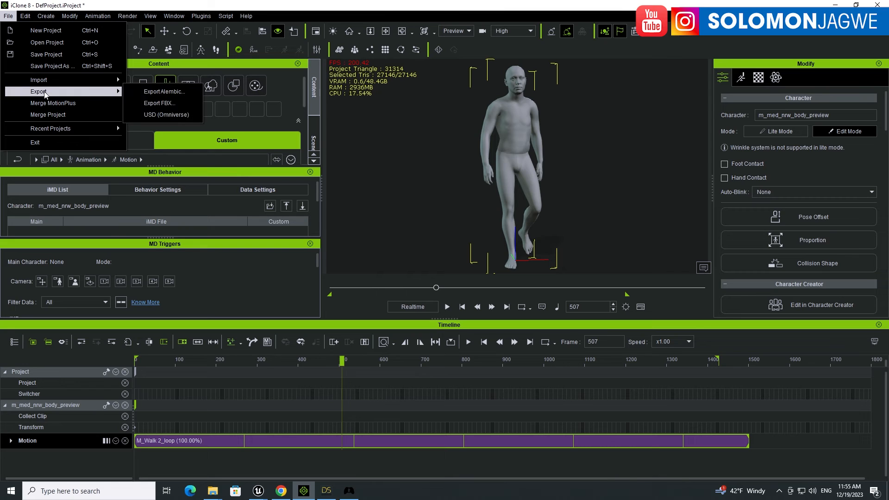
{"action": "left_click", "coordinate": [149, 103]}
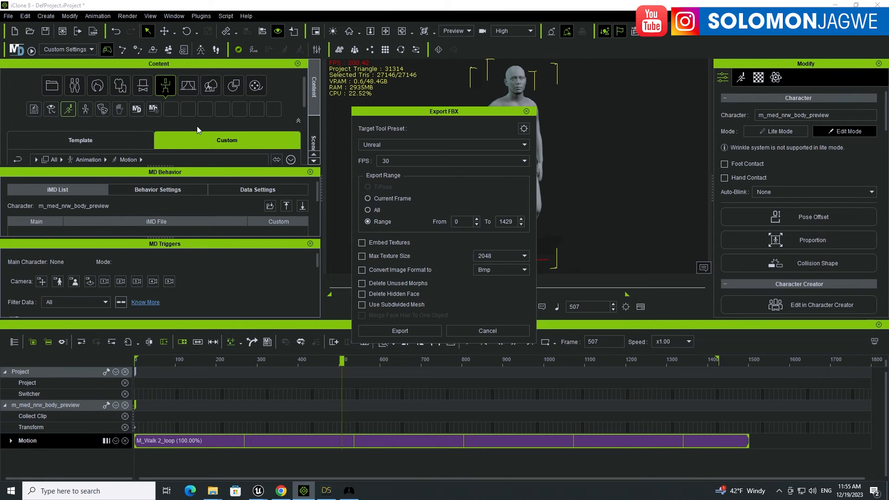
{"action": "left_click", "coordinate": [526, 111]}
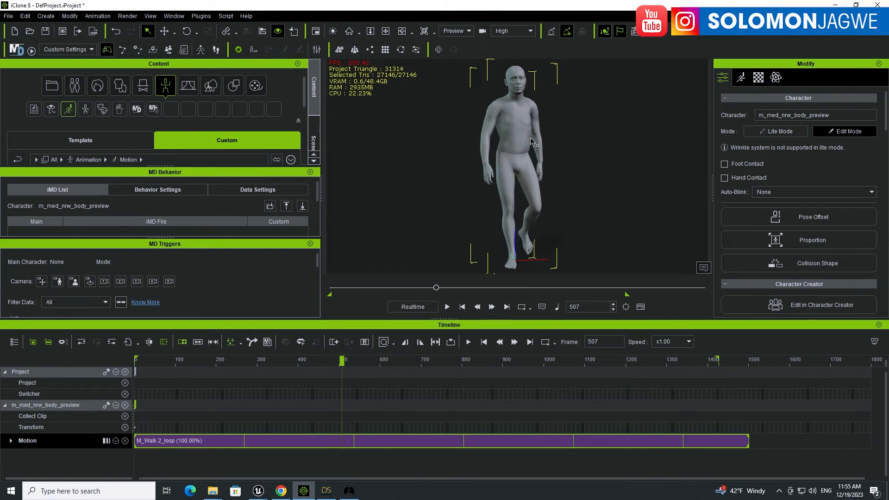
Return to frame 0 and open Edit Motion Layer for the character, with its right hand framed for finger editing
{"action": "scroll", "coordinate": [488, 190], "scroll_direction": "up", "scroll_amount": 5}
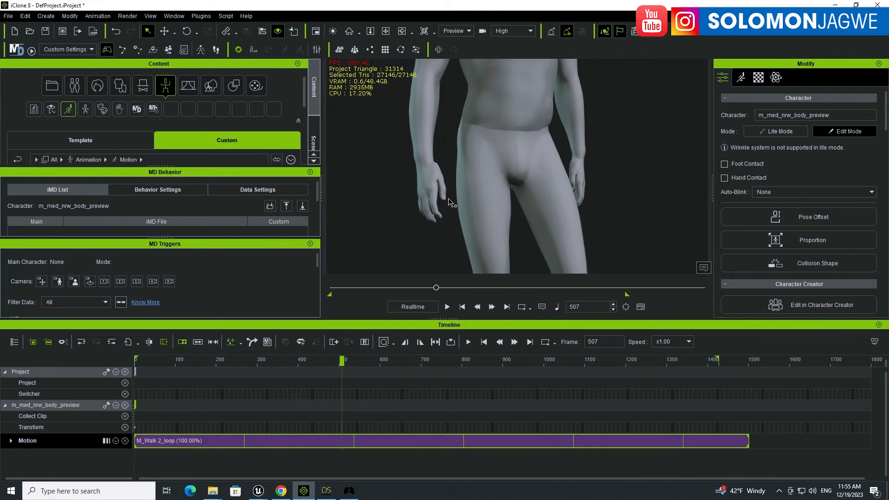
{"action": "right_click_drag", "start_coordinate": [438, 199], "coordinate": [668, 171]}
{"action": "scroll", "coordinate": [532, 191], "scroll_direction": "up", "scroll_amount": 4}
{"action": "scroll", "coordinate": [533, 204], "scroll_direction": "down", "scroll_amount": 2}
{"action": "right_click_drag", "start_coordinate": [533, 205], "coordinate": [511, 185]}
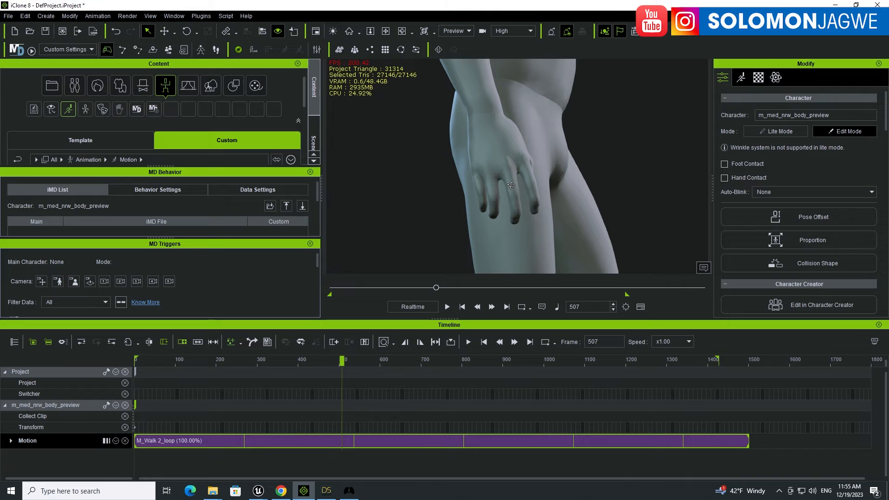
{"action": "left_click", "coordinate": [463, 306]}
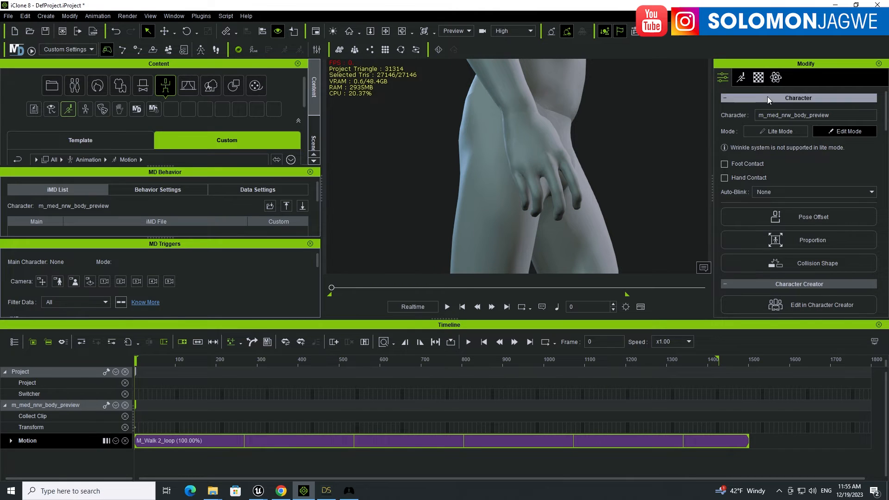
{"action": "left_click", "coordinate": [741, 78]}
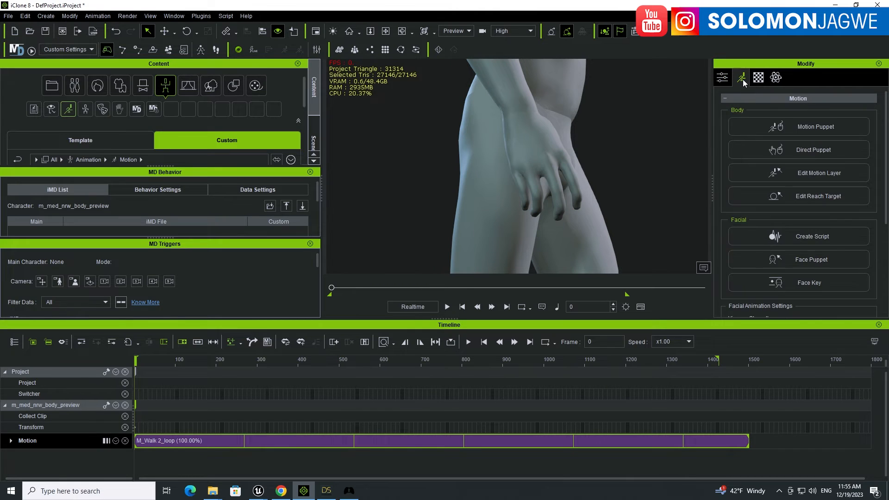
{"action": "left_click", "coordinate": [815, 173]}
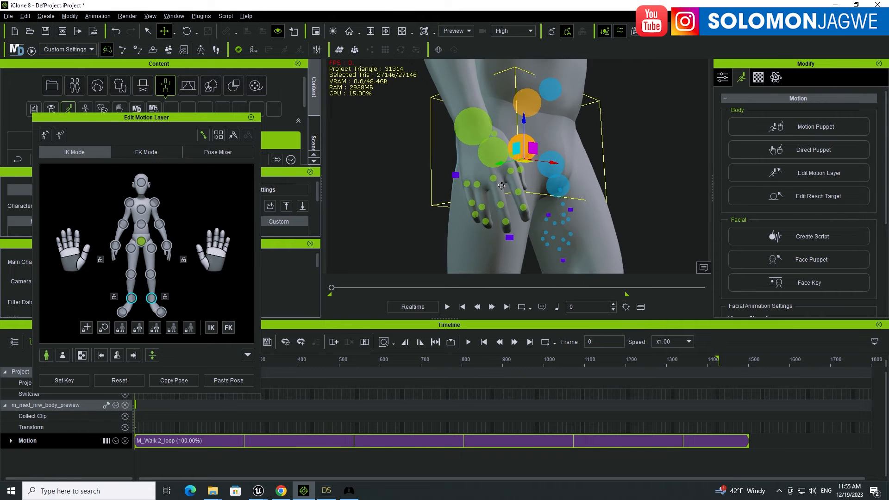
{"action": "scroll", "coordinate": [501, 186], "scroll_direction": "up", "scroll_amount": 4}
{"action": "scroll", "coordinate": [569, 141], "scroll_direction": "up", "scroll_amount": 4}
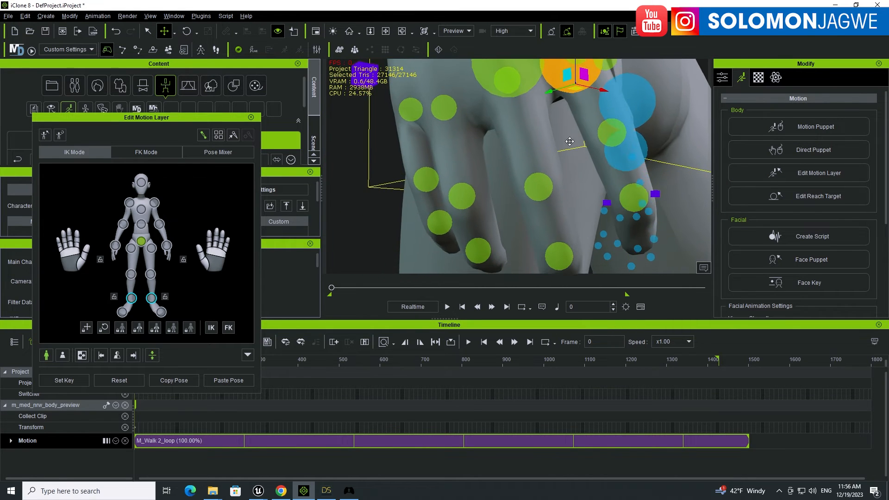
{"action": "scroll", "coordinate": [570, 142], "scroll_direction": "down", "scroll_amount": 6}
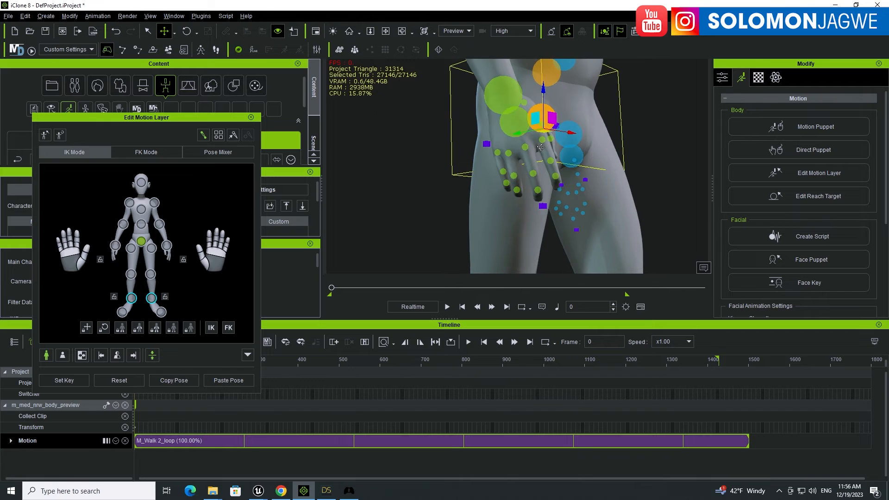
{"action": "mouse_move", "coordinate": [540, 147]}
{"action": "left_mouse_down"}
{"action": "mouse_move", "coordinate": [508, 159]}
{"action": "mouse_move", "coordinate": [554, 150]}
{"action": "left_mouse_up"}
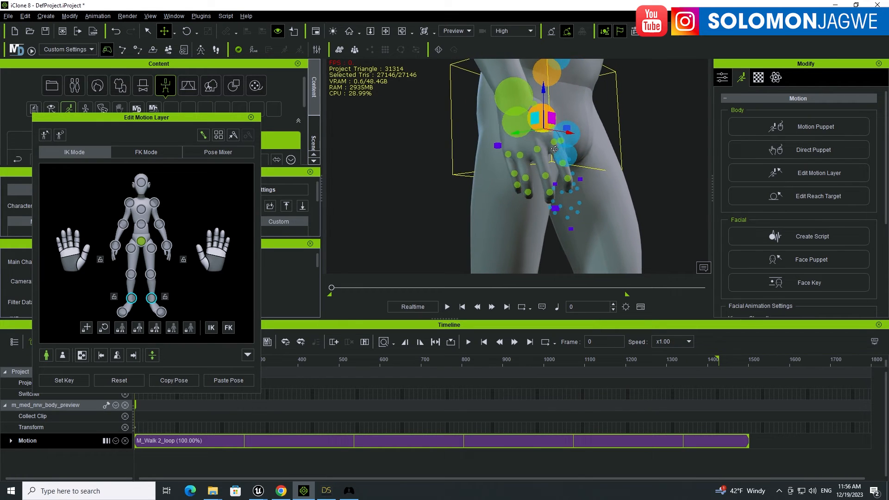
Rotate the base joints of the right hand's middle finger and pinky slightly using Local Rotate
{"action": "left_click", "coordinate": [521, 157]}
{"action": "left_click_drag", "start_coordinate": [555, 162], "coordinate": [534, 141]}
{"action": "left_click", "coordinate": [537, 148]}
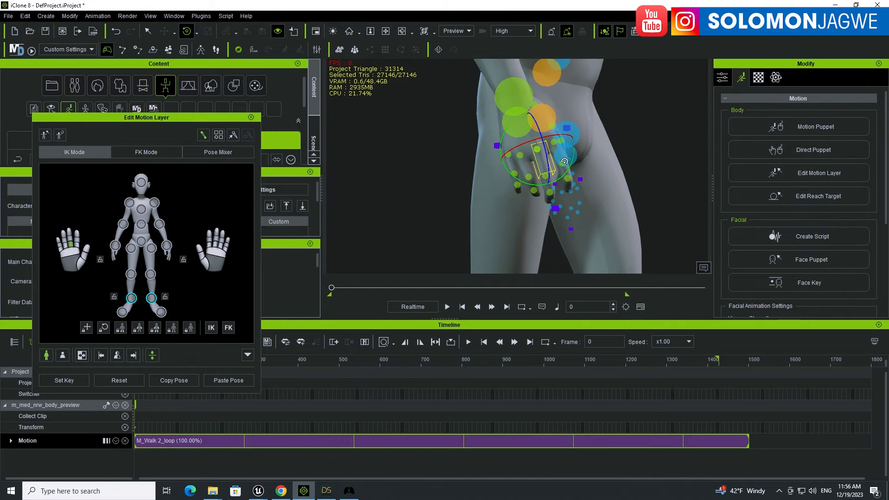
{"action": "left_click", "coordinate": [196, 33]}
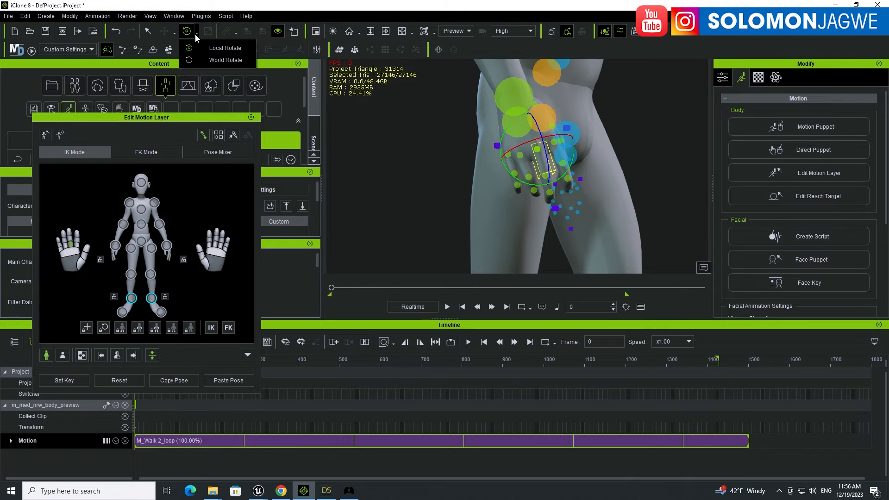
{"action": "left_click", "coordinate": [232, 45]}
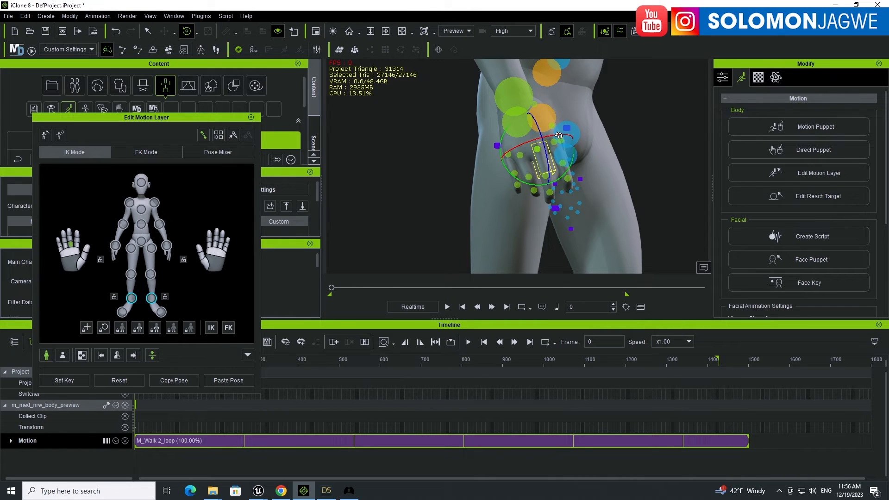
{"action": "left_click_drag", "start_coordinate": [558, 135], "coordinate": [555, 136]}
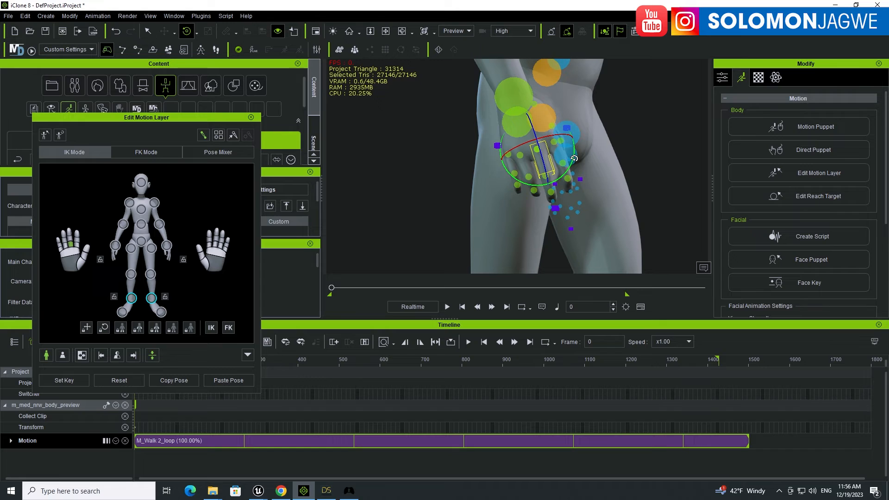
{"action": "left_click", "coordinate": [509, 157]}
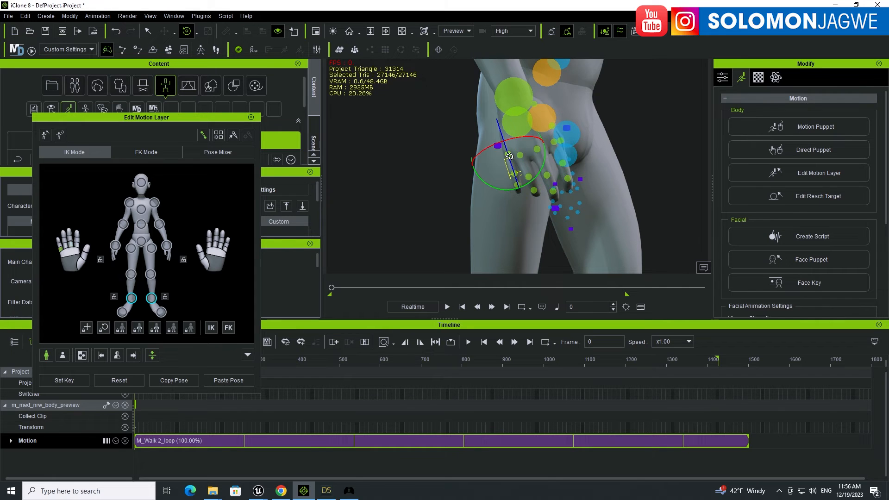
{"action": "left_click_drag", "start_coordinate": [511, 144], "coordinate": [531, 144]}
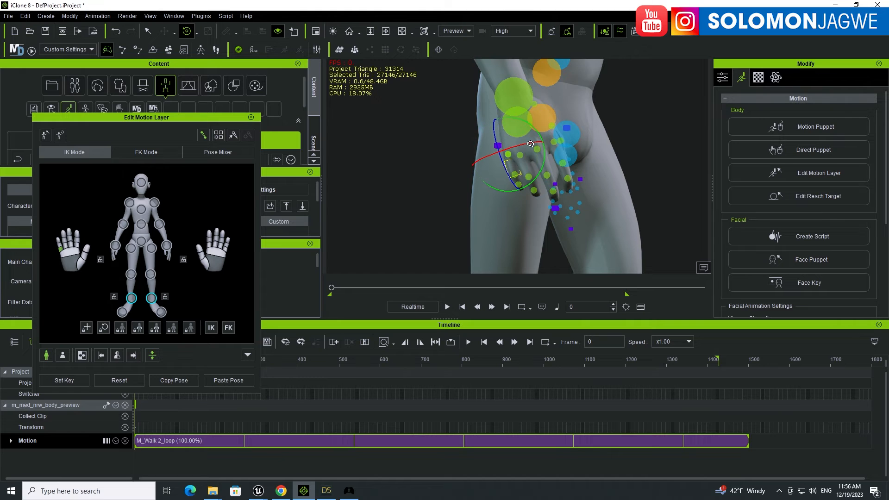
Rotate the right thumb's middle and base joints outward, away from the palm
{"action": "left_click_drag", "start_coordinate": [602, 161], "coordinate": [377, 155], "text": "alt"}
{"action": "left_click", "coordinate": [536, 129]}
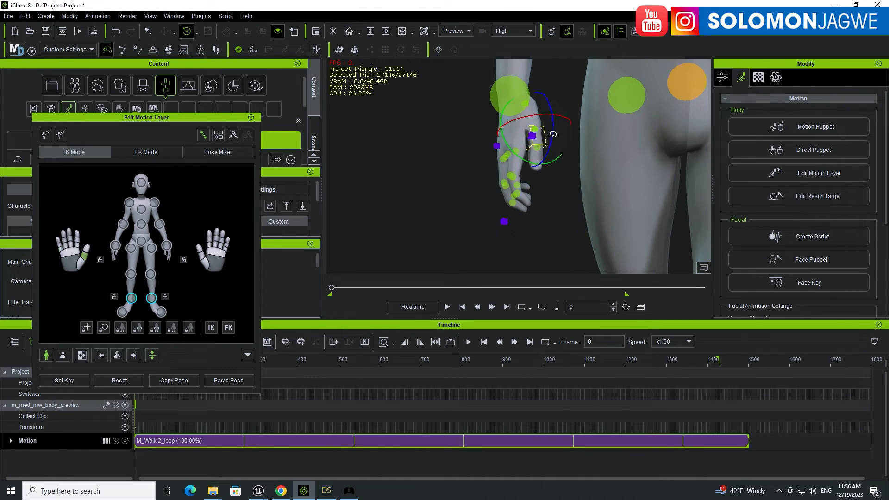
{"action": "left_click_drag", "start_coordinate": [559, 148], "coordinate": [527, 153]}
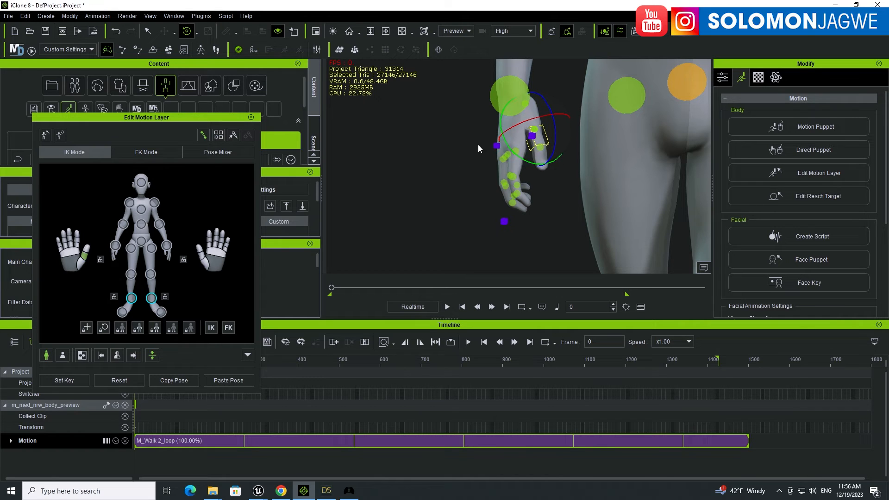
{"action": "left_click", "coordinate": [84, 269]}
{"action": "left_click_drag", "start_coordinate": [554, 128], "coordinate": [555, 142]}
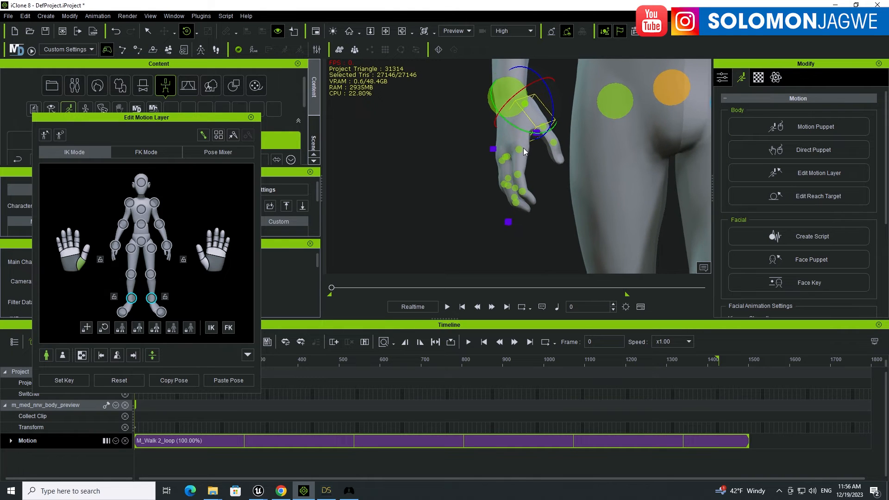
Curl the right hand's index and middle fingers inward from their base joints
{"action": "left_click", "coordinate": [520, 163]}
{"action": "left_click_drag", "start_coordinate": [508, 175], "coordinate": [523, 176]}
{"action": "right_click_drag", "start_coordinate": [498, 162], "coordinate": [573, 164]}
{"action": "left_click", "coordinate": [503, 158]}
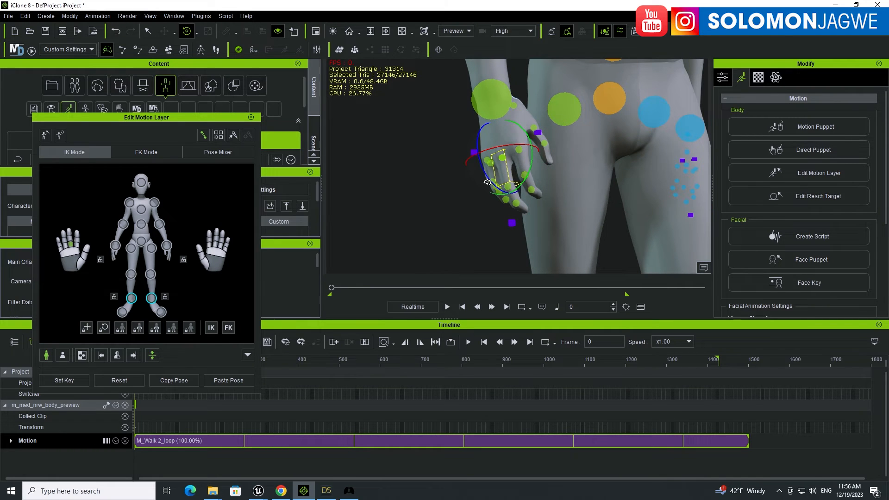
{"action": "left_click_drag", "start_coordinate": [487, 176], "coordinate": [497, 183]}
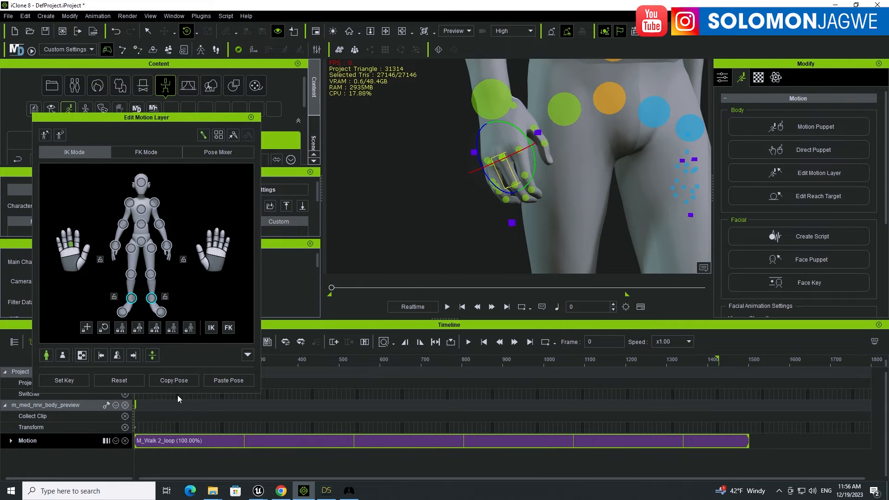
Curl the right hand's ring finger and pinky inward, check the hand's shape from the front, and close the motion layer editor
{"action": "right_click_drag", "start_coordinate": [453, 174], "coordinate": [505, 160]}
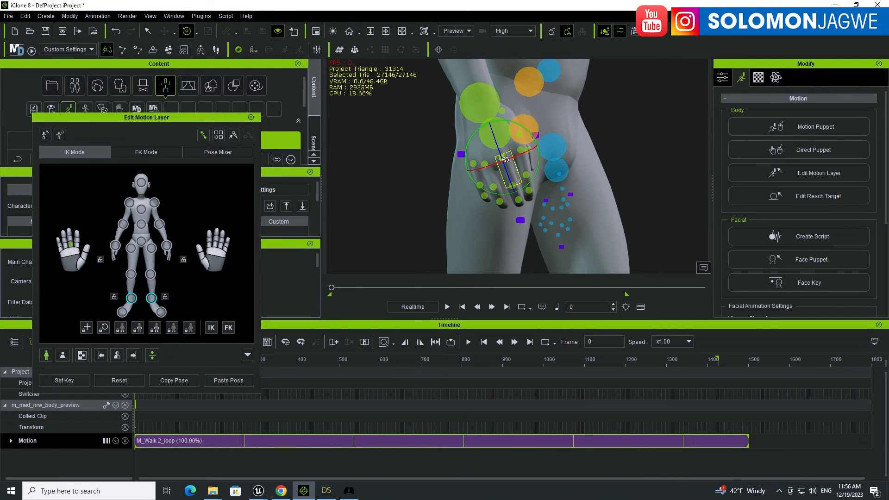
{"action": "left_click", "coordinate": [484, 164]}
{"action": "left_click", "coordinate": [484, 164]}
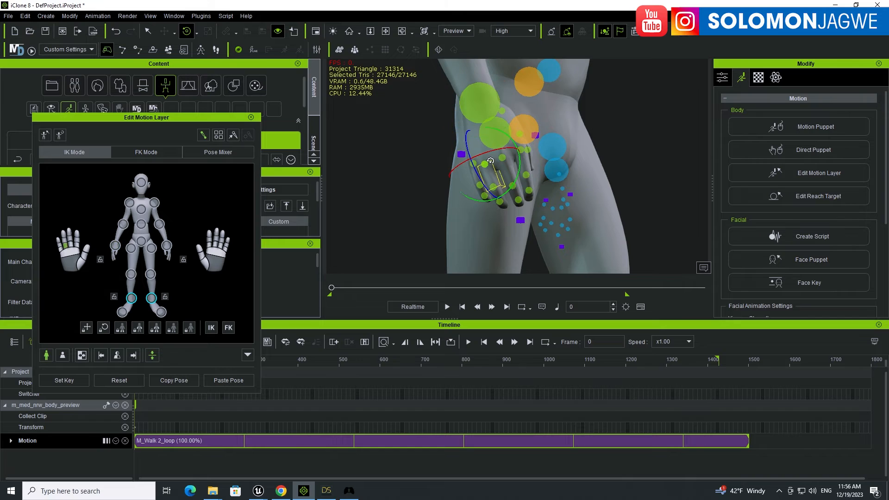
{"action": "left_click_drag", "start_coordinate": [471, 167], "coordinate": [476, 177]}
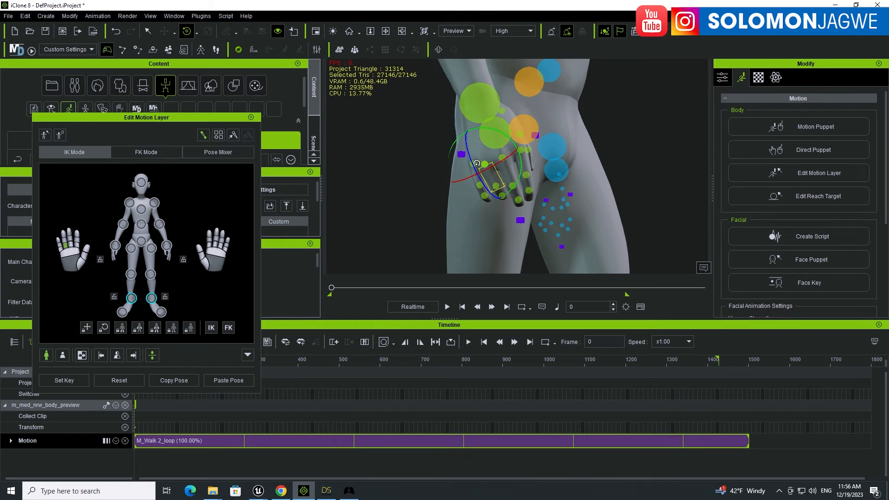
{"action": "left_click", "coordinate": [470, 166]}
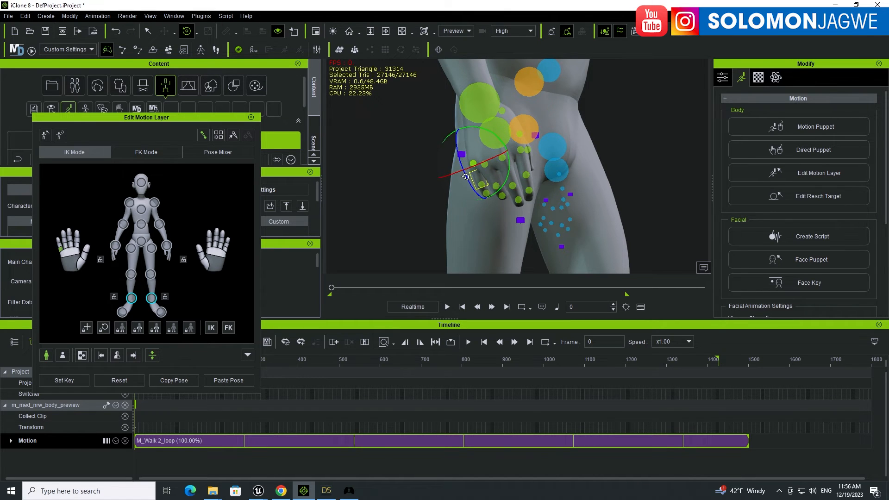
{"action": "left_click_drag", "start_coordinate": [584, 184], "coordinate": [472, 176], "text": "alt"}
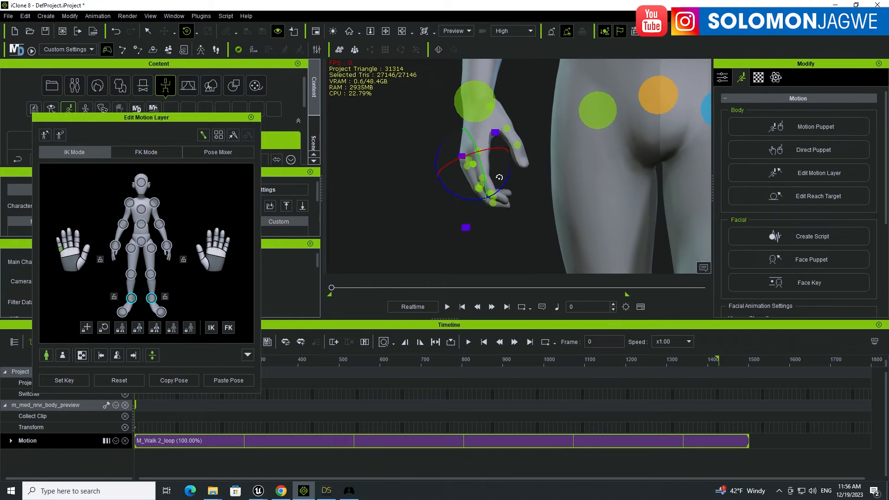
{"action": "scroll", "coordinate": [561, 162], "scroll_direction": "down", "scroll_amount": 6}
{"action": "middle_click_drag", "start_coordinate": [633, 160], "coordinate": [591, 166], "text": "alt"}
{"action": "scroll", "coordinate": [591, 167], "scroll_direction": "up", "scroll_amount": 4}
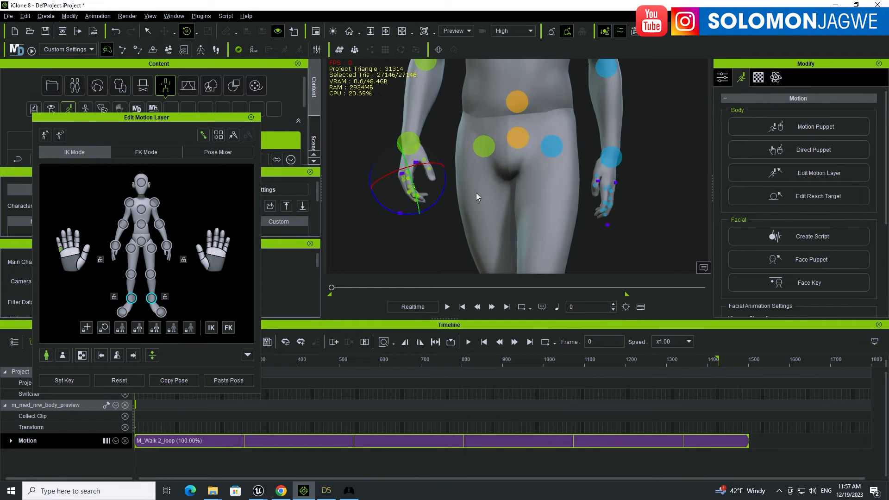
{"action": "mouse_move", "coordinate": [476, 197]}
{"action": "left_mouse_down", "text": "alt"}
{"action": "mouse_move", "coordinate": [568, 192]}
{"action": "mouse_move", "coordinate": [468, 186]}
{"action": "left_mouse_up", "text": "alt"}
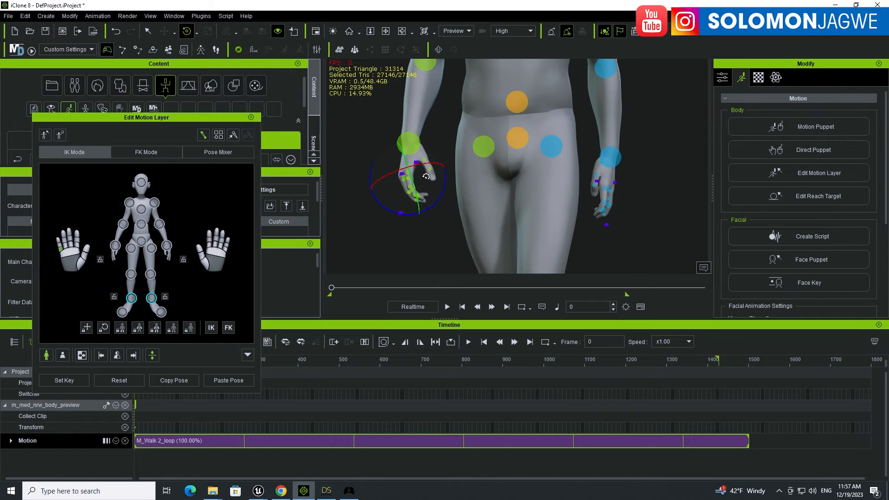
{"action": "left_click", "coordinate": [251, 117]}
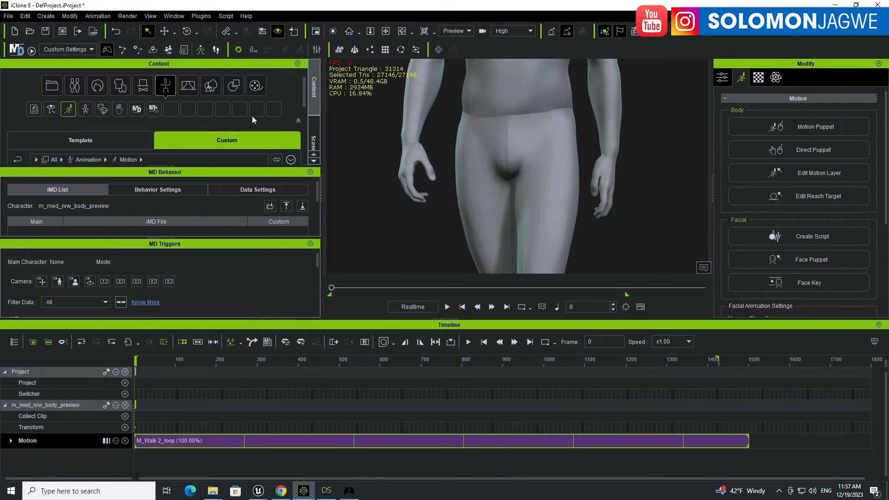
Play the walk from frame 0 to check the reshaped right hand in motion, and return to the first frame
{"action": "left_click", "coordinate": [447, 306]}
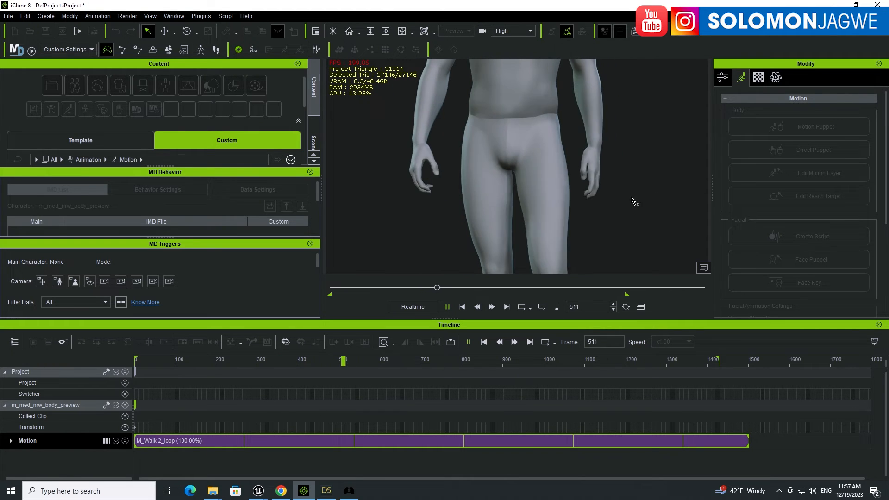
{"action": "left_click_drag", "start_coordinate": [632, 169], "coordinate": [668, 186], "text": "alt"}
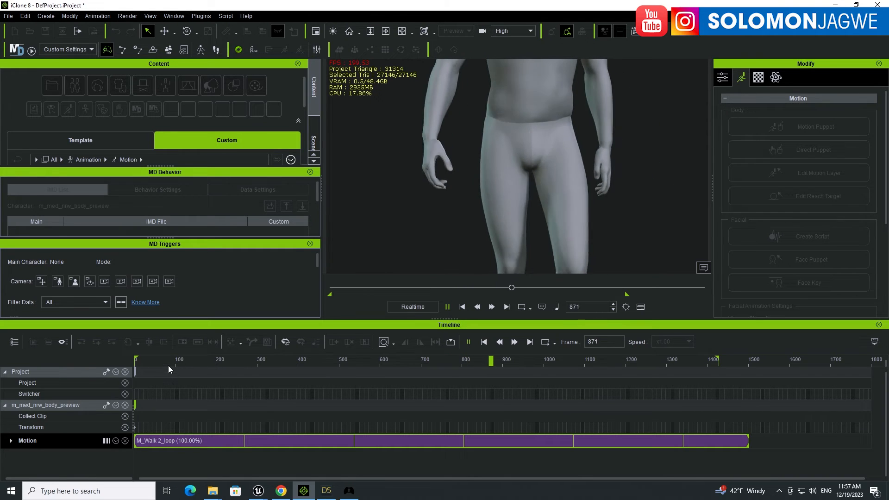
{"action": "scroll", "coordinate": [506, 131], "scroll_direction": "down", "scroll_amount": 5}
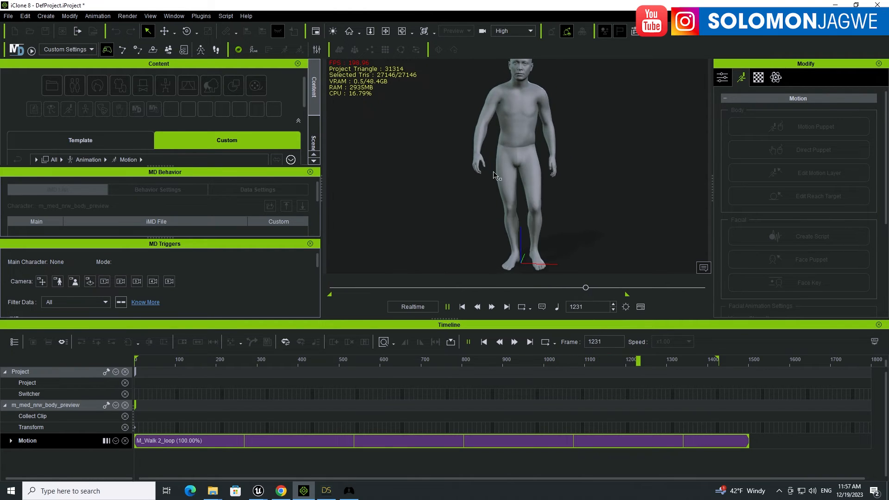
{"action": "left_click", "coordinate": [462, 307]}
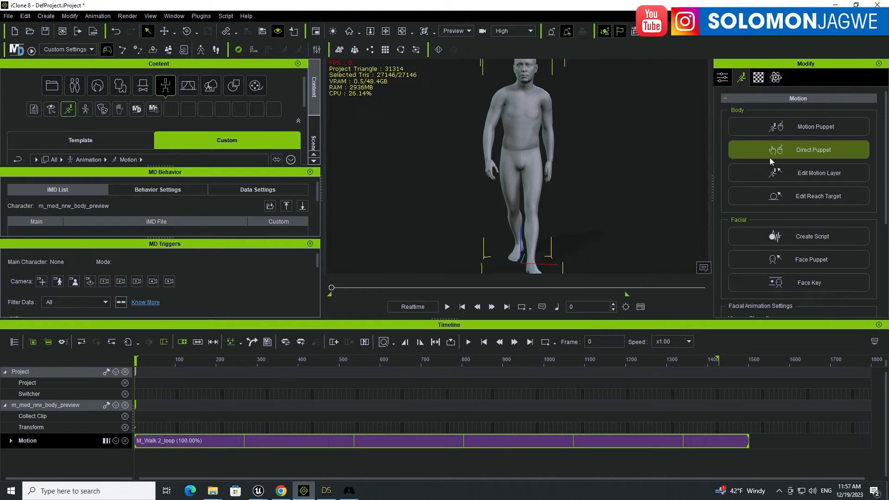
Open the motion layer editor and rotate the character's right and left upper arms slightly outward, away from the torso
{"action": "left_click", "coordinate": [777, 172]}
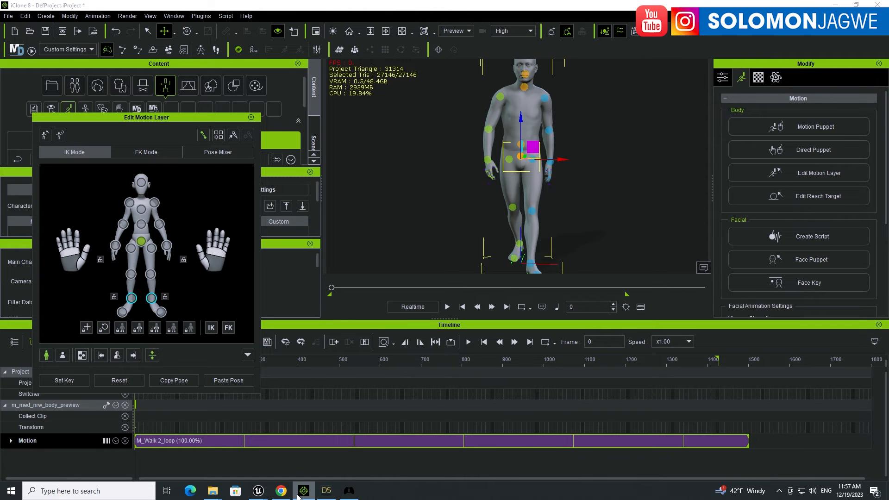
{"action": "left_click", "coordinate": [283, 493]}
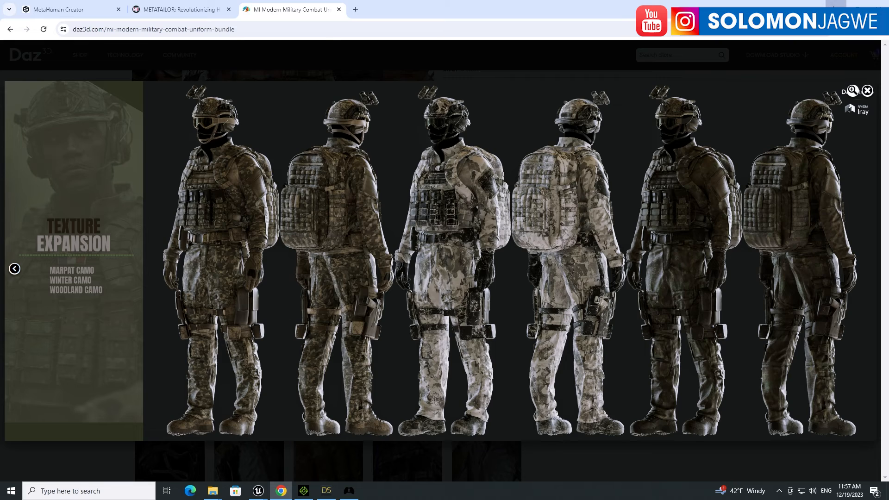
{"action": "key", "text": "alt+Tab"}
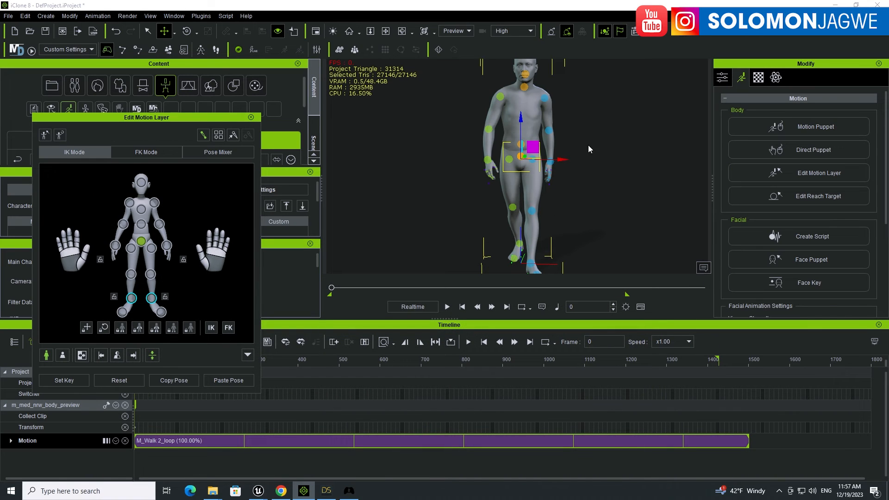
{"action": "scroll", "coordinate": [509, 160], "scroll_direction": "up", "scroll_amount": 5}
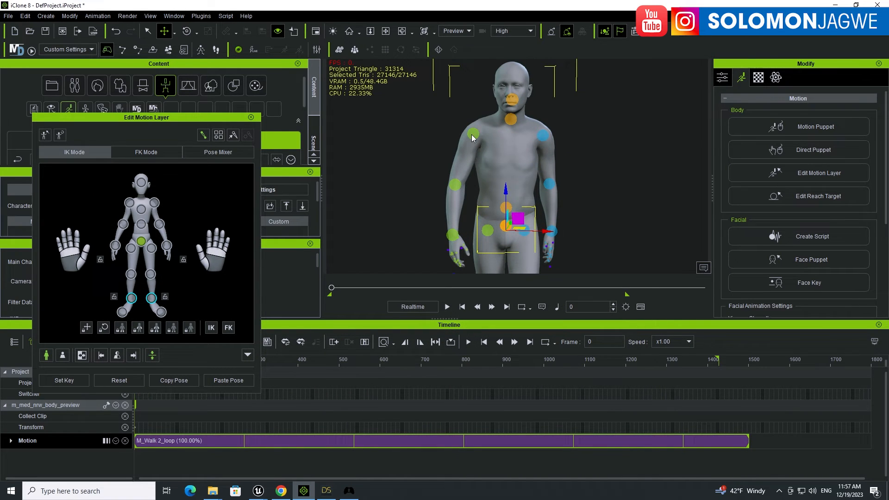
{"action": "left_click", "coordinate": [472, 135]}
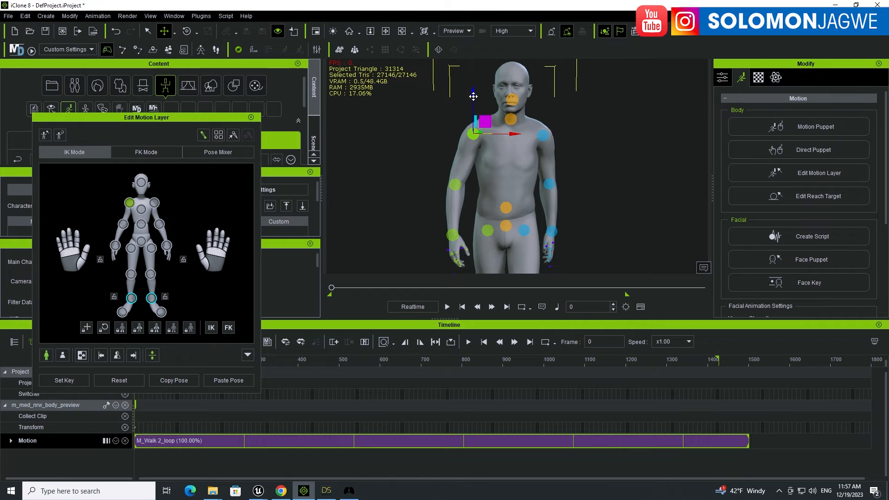
{"action": "left_click_drag", "start_coordinate": [473, 96], "coordinate": [473, 96]}
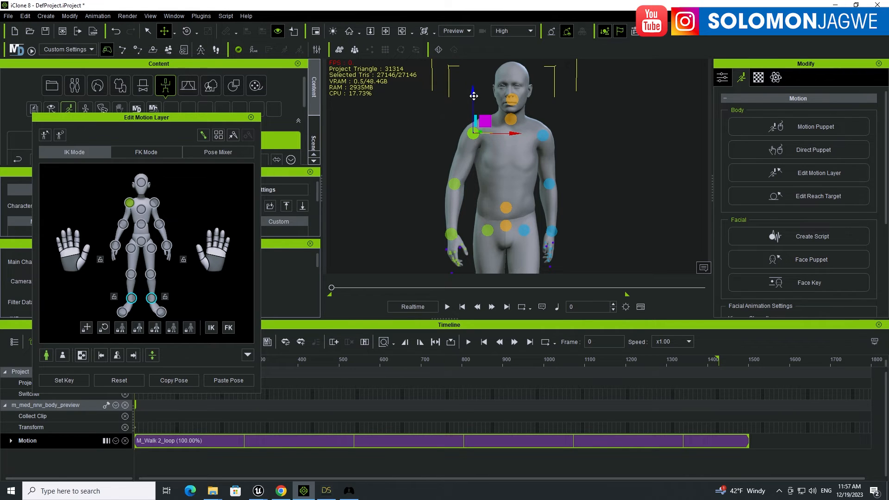
{"action": "key", "text": "e"}
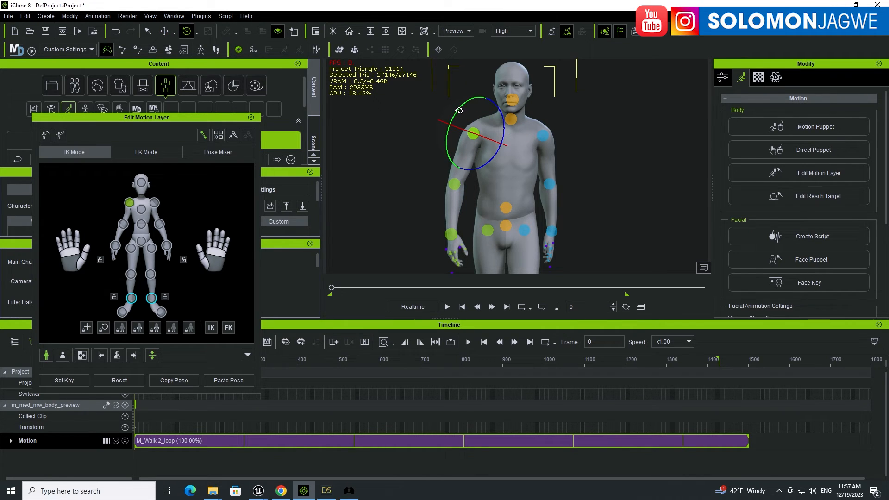
{"action": "left_click_drag", "start_coordinate": [456, 110], "coordinate": [457, 108]}
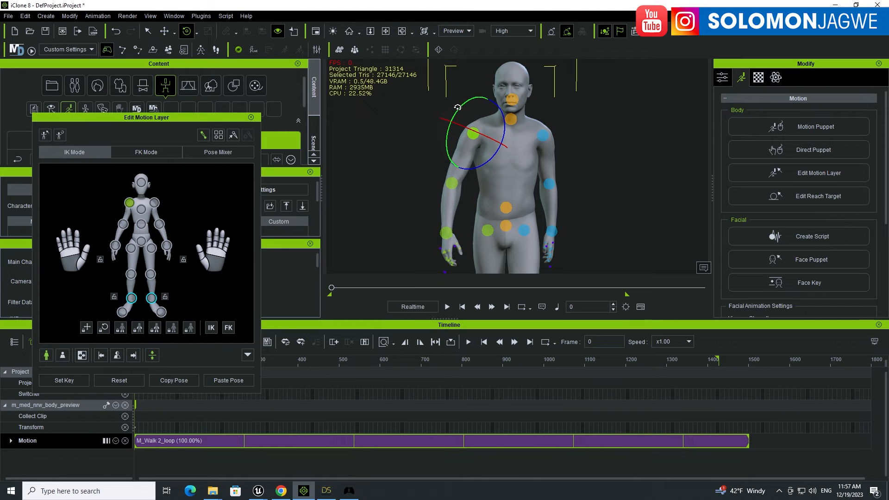
{"action": "left_click", "coordinate": [543, 136]}
{"action": "left_click_drag", "start_coordinate": [572, 125], "coordinate": [575, 119]}
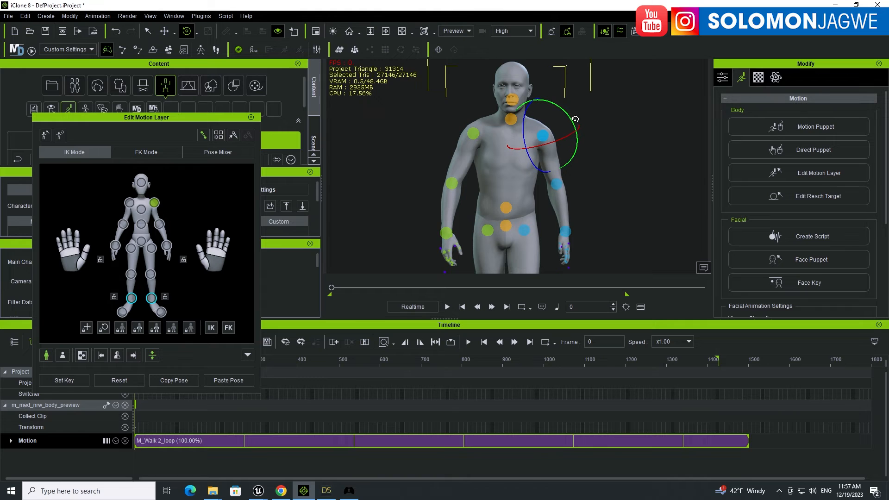
Play the walk twice from frame 0 to check the arm clearance, return to the first frame, and close the motion layer editor
{"action": "left_click", "coordinate": [447, 307]}
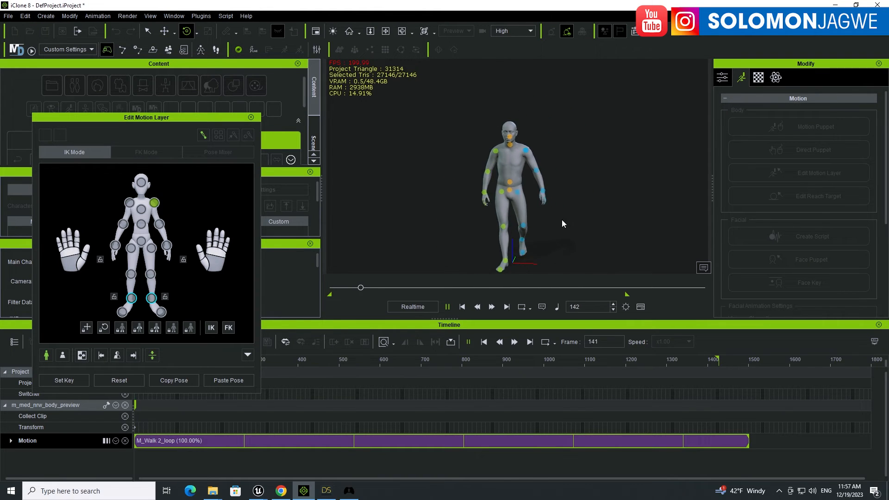
{"action": "left_click", "coordinate": [447, 306]}
{"action": "left_click", "coordinate": [463, 307]}
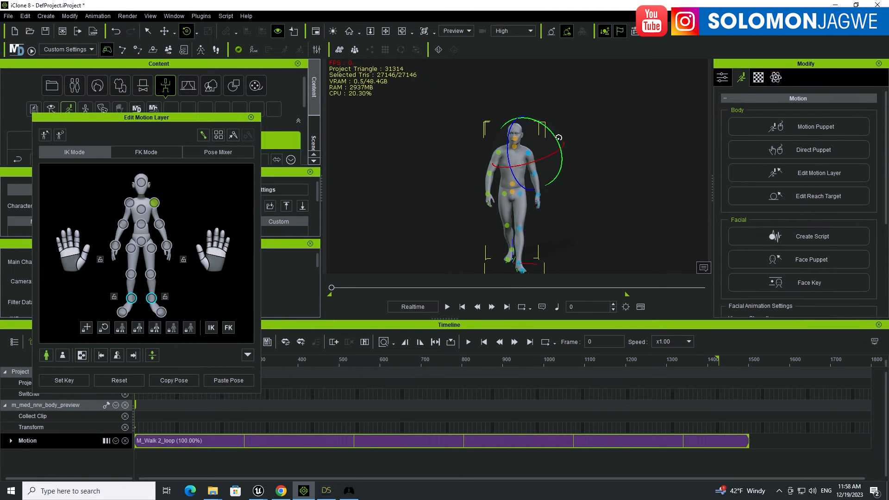
{"action": "left_click", "coordinate": [447, 306]}
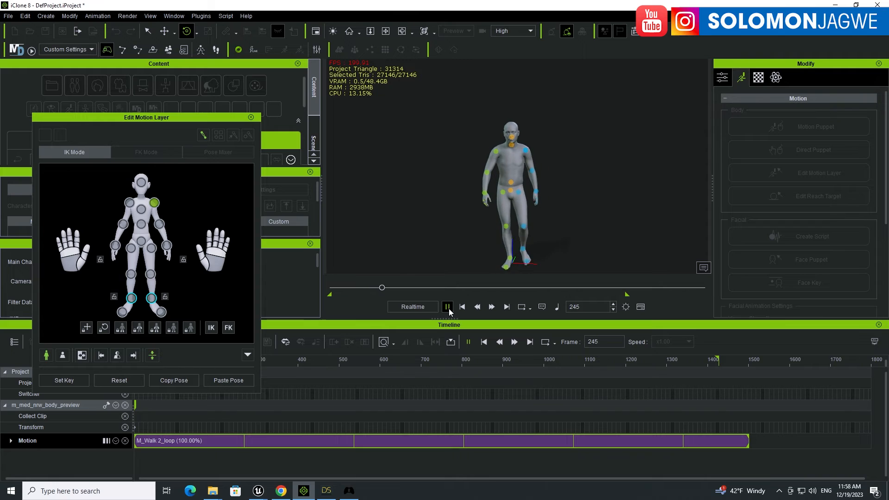
{"action": "left_click", "coordinate": [463, 307]}
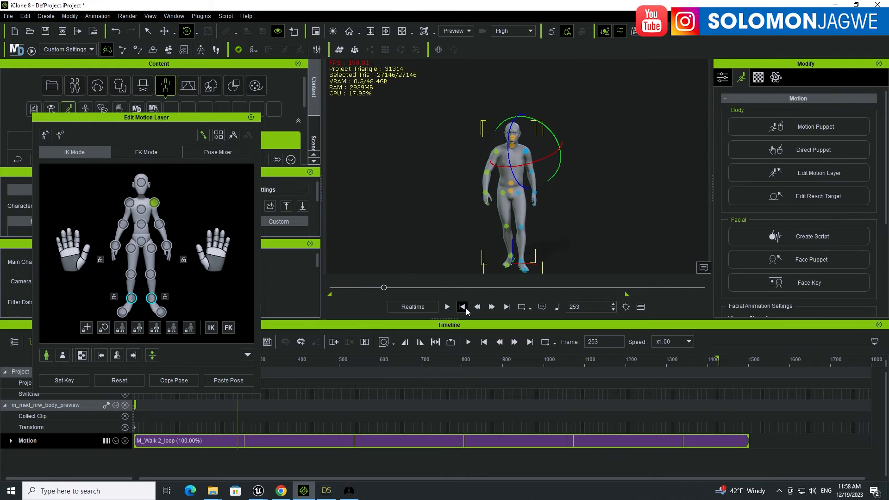
{"action": "left_click", "coordinate": [251, 117]}
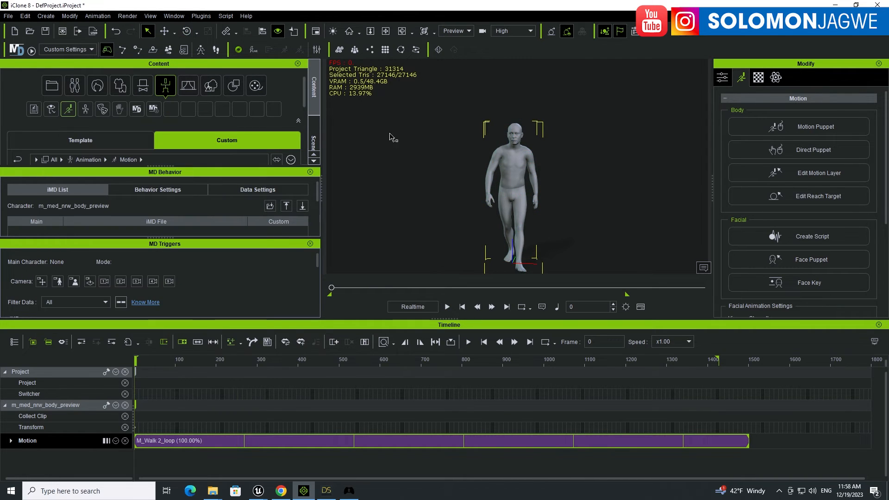
Start an FBX export of the character with the Unreal preset, 30 FPS and the frame range 0 to 1429
{"action": "left_click", "coordinate": [9, 15]}
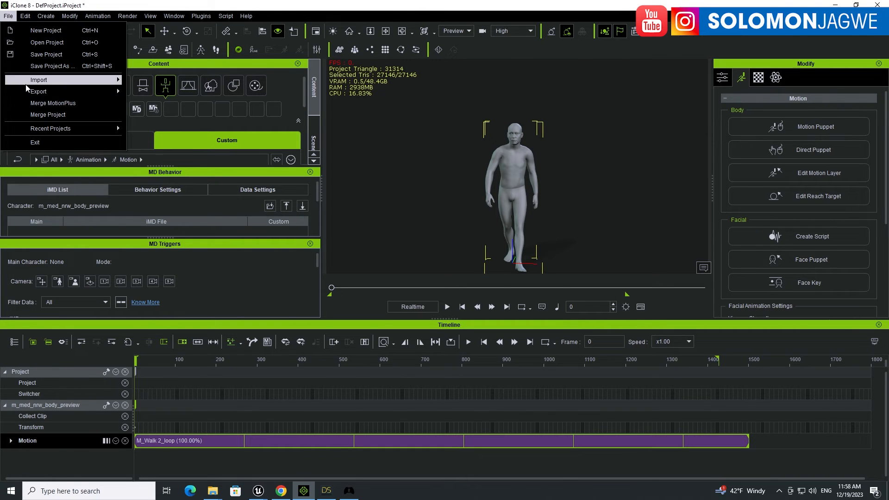
{"action": "mouse_move", "coordinate": [36, 92]}
{"action": "left_click", "coordinate": [168, 106]}
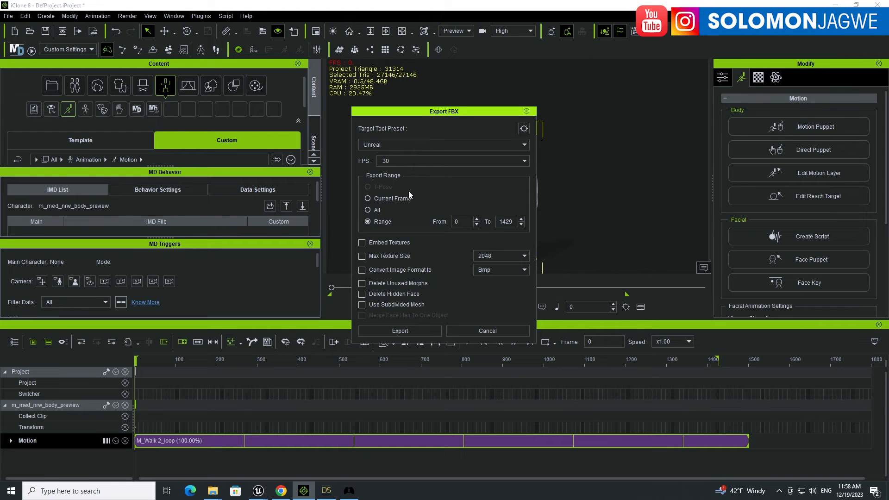
{"action": "left_click", "coordinate": [420, 331]}
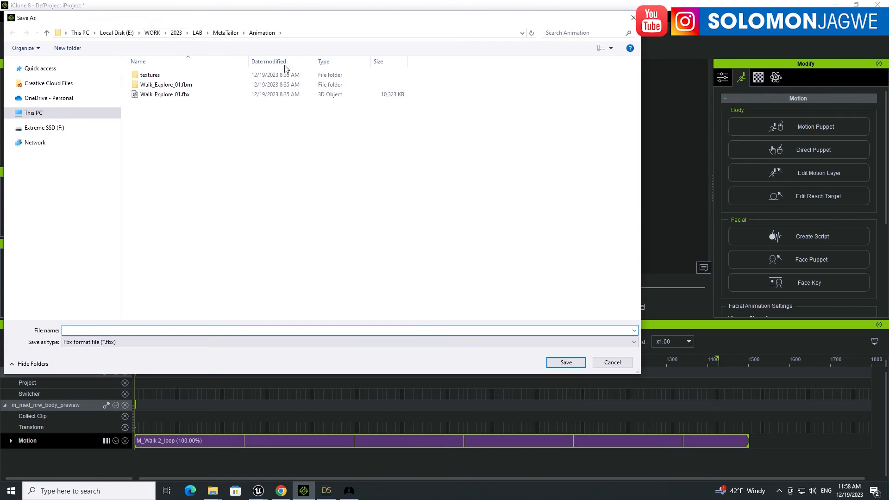
Name the export Walk_Explore_02.fbx, copy the MetaTailor Animation folder's path, and save the file there
{"action": "left_click", "coordinate": [163, 95]}
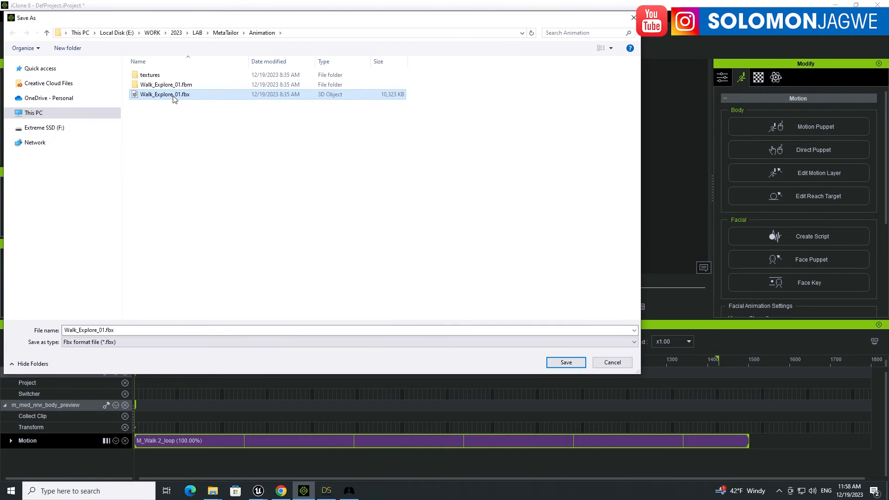
{"action": "double_click", "coordinate": [97, 329]}
{"action": "left_click", "coordinate": [102, 330]}
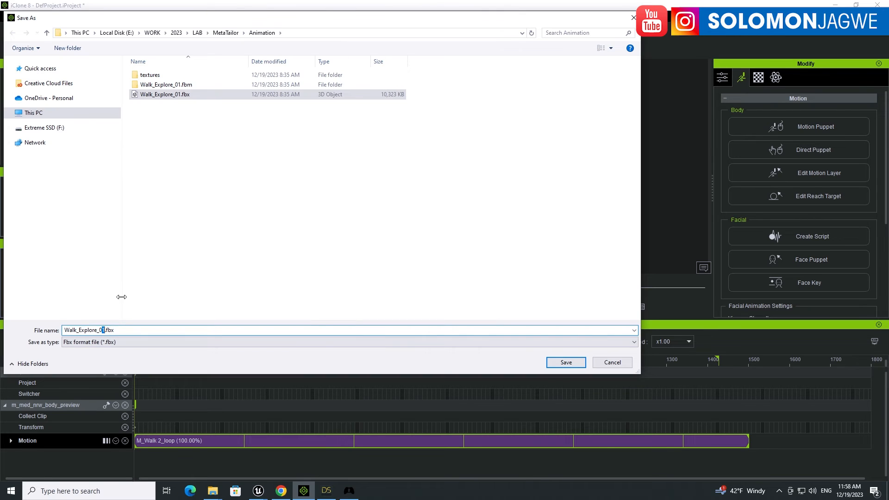
{"action": "type", "text": "2"}
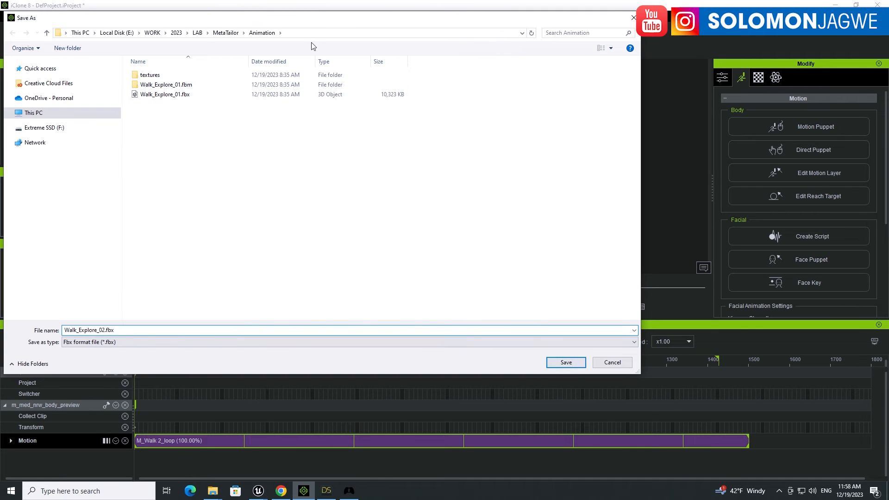
{"action": "left_click", "coordinate": [300, 33]}
{"action": "right_click", "coordinate": [166, 33]}
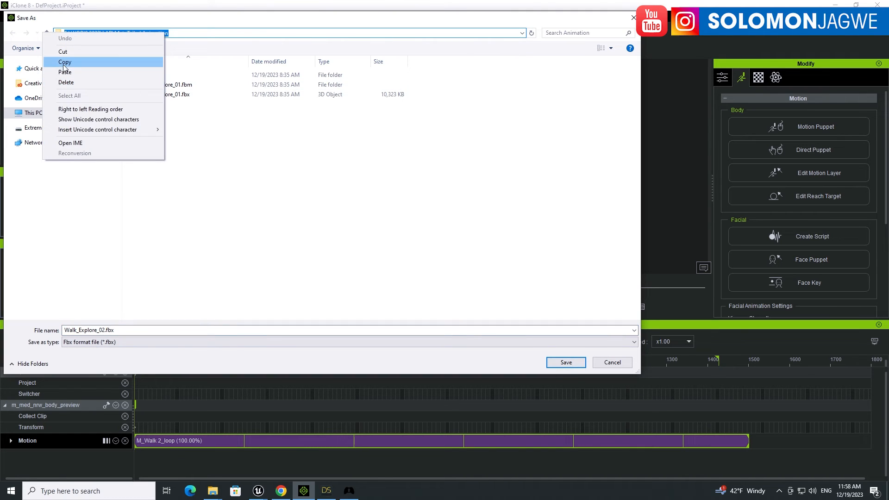
{"action": "left_click", "coordinate": [64, 62]}
{"action": "left_click", "coordinate": [573, 361]}
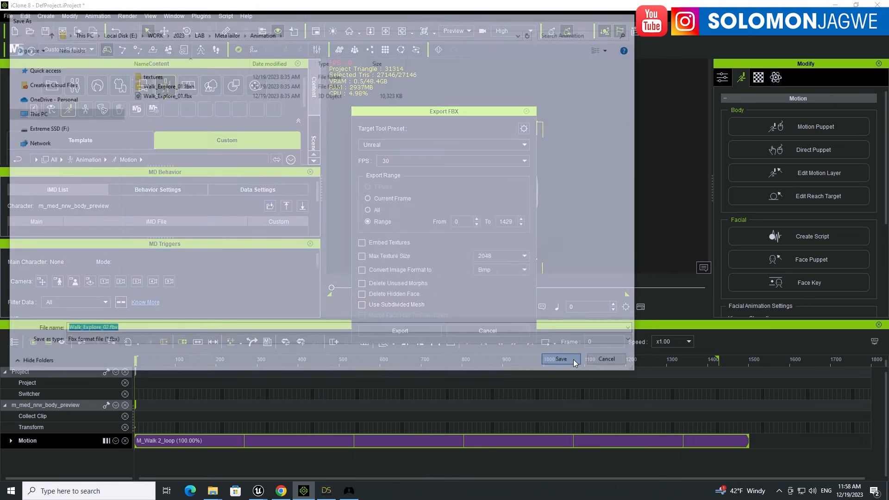
{"action": "left_click", "coordinate": [492, 282]}
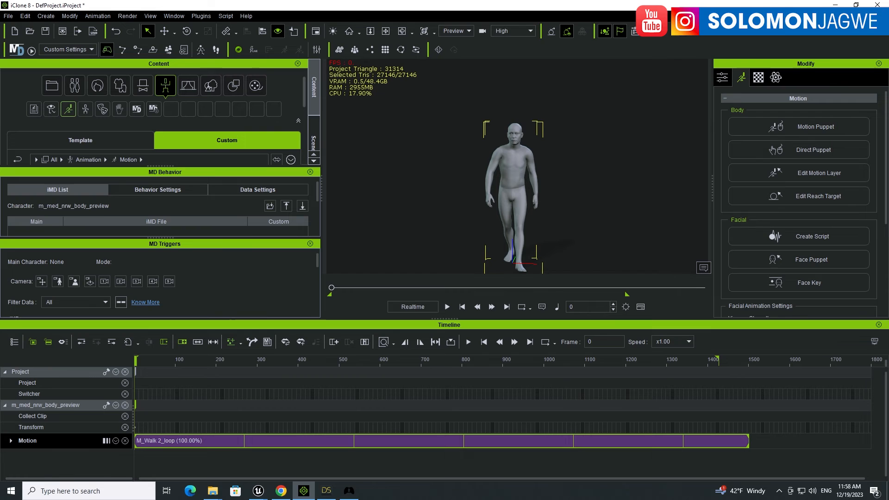
Switch to Unreal Engine and open the project's Content > Animation > MT > Walk folder
{"action": "key", "text": "alt+Tab"}
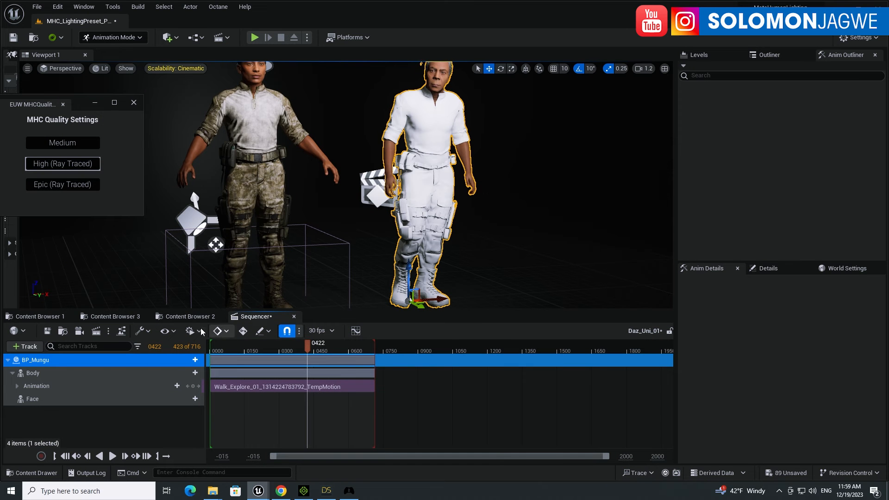
{"action": "left_click", "coordinate": [51, 316]}
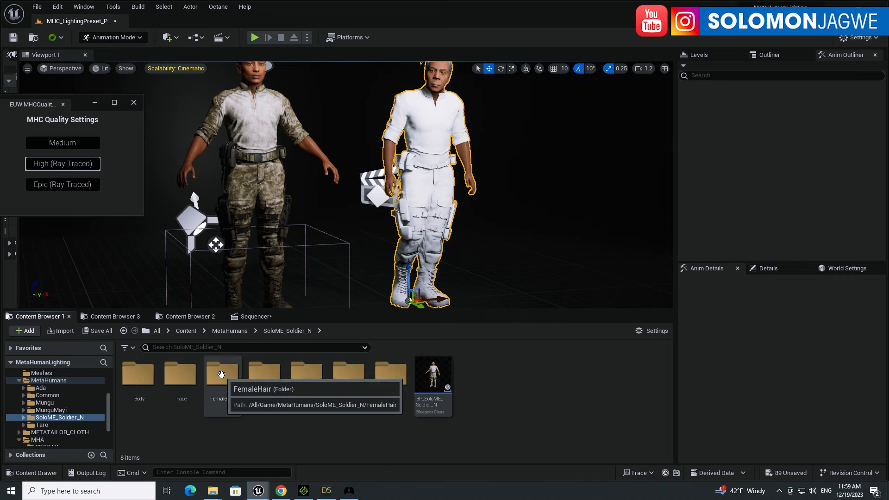
{"action": "left_click", "coordinate": [187, 331]}
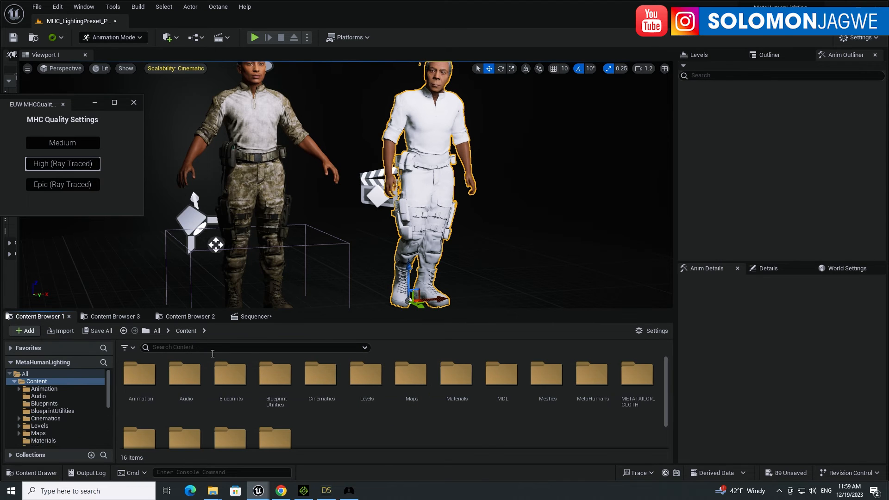
{"action": "double_click", "coordinate": [139, 374]}
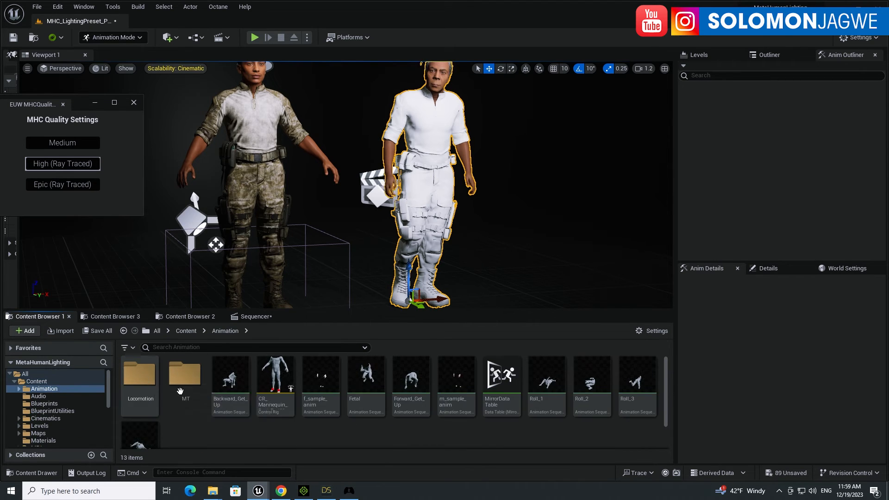
{"action": "double_click", "coordinate": [188, 383]}
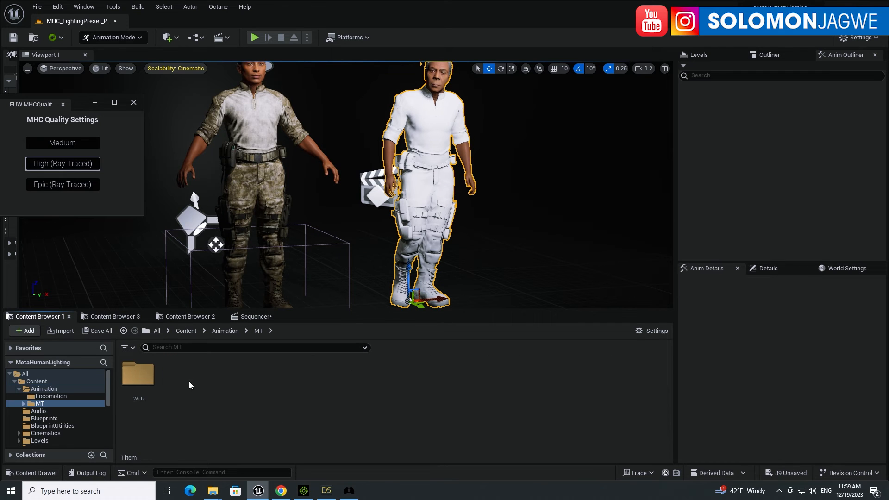
{"action": "double_click", "coordinate": [138, 374]}
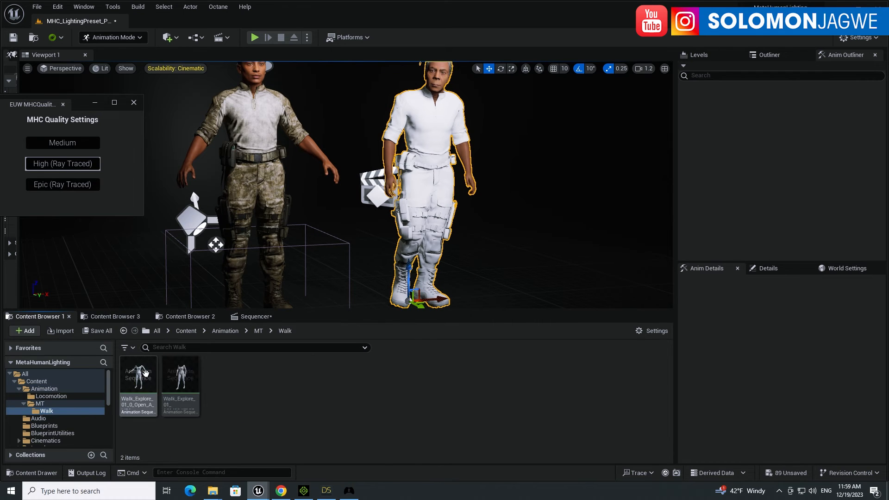
Start importing Walk_Explore_02.fbx from the MetaTailor Animation folder into the project's Walk folder
{"action": "right_click", "coordinate": [288, 389]}
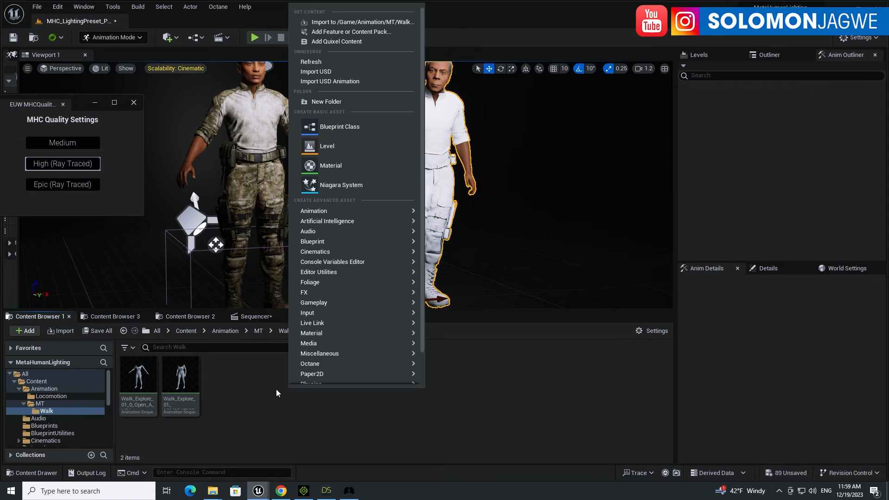
{"action": "left_click", "coordinate": [261, 390]}
{"action": "left_click", "coordinate": [65, 332]}
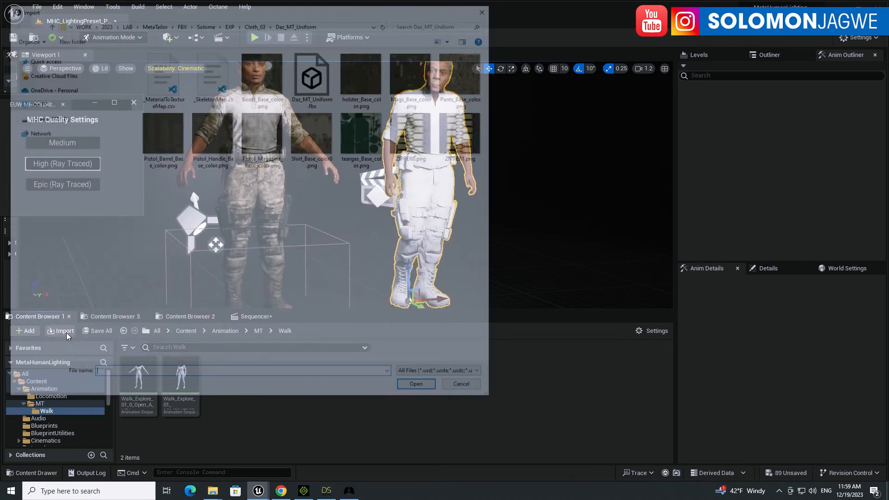
{"action": "left_click", "coordinate": [325, 22]}
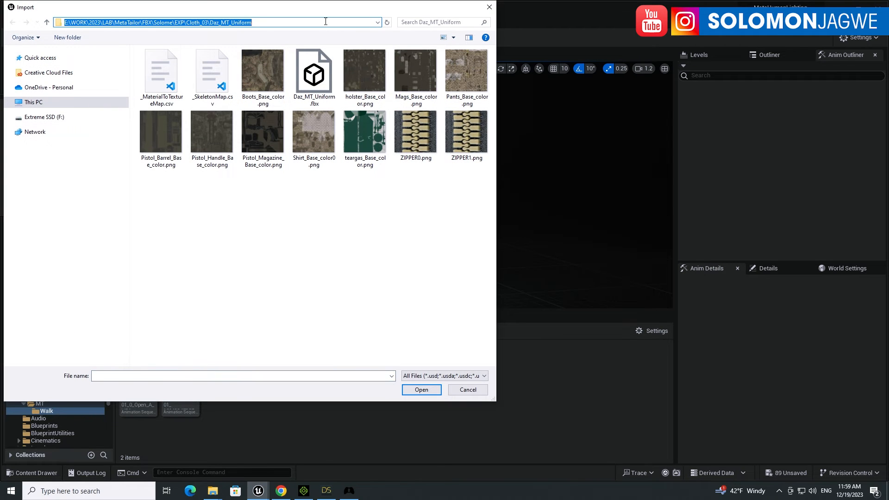
{"action": "key", "text": "ctrl+v"}
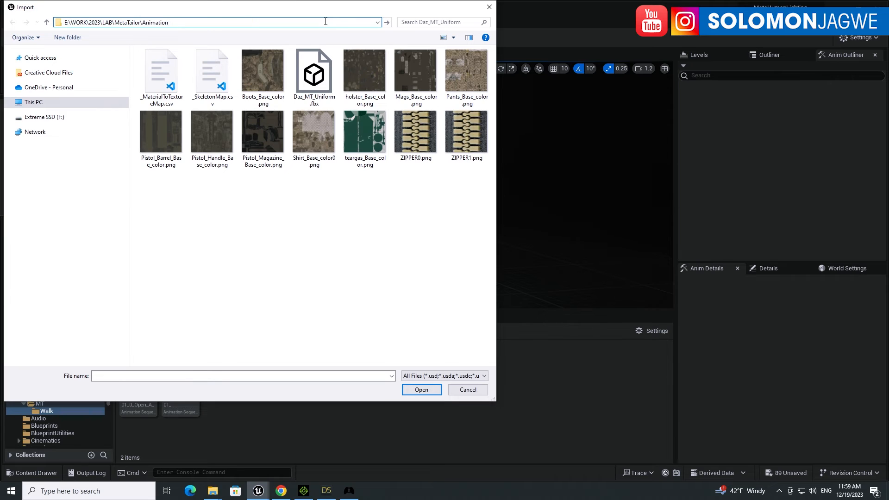
{"action": "key", "text": "Return"}
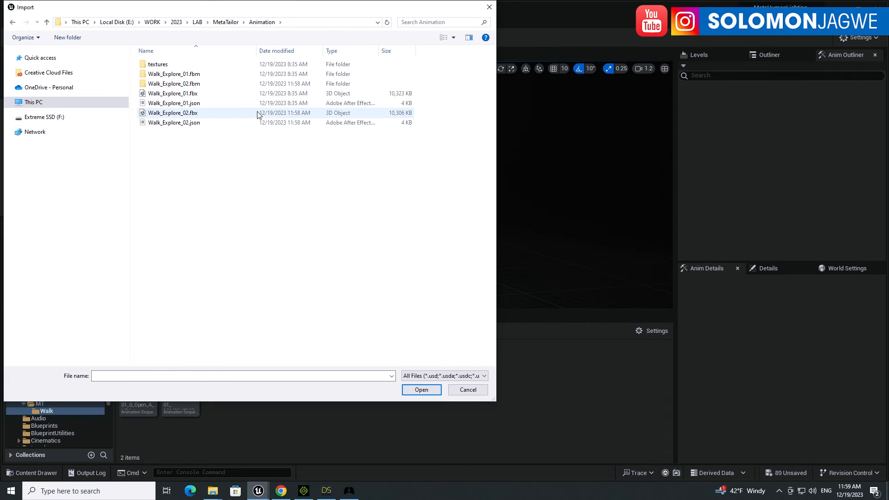
{"action": "left_click", "coordinate": [183, 113]}
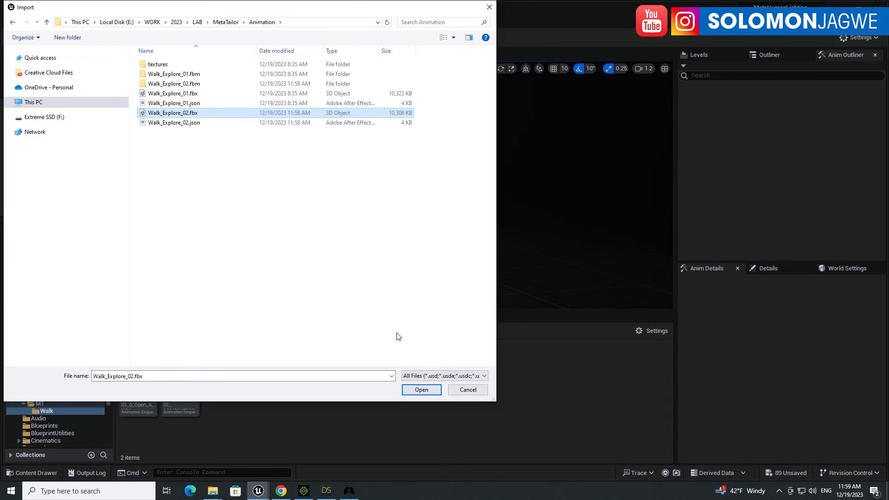
{"action": "left_click", "coordinate": [422, 388]}
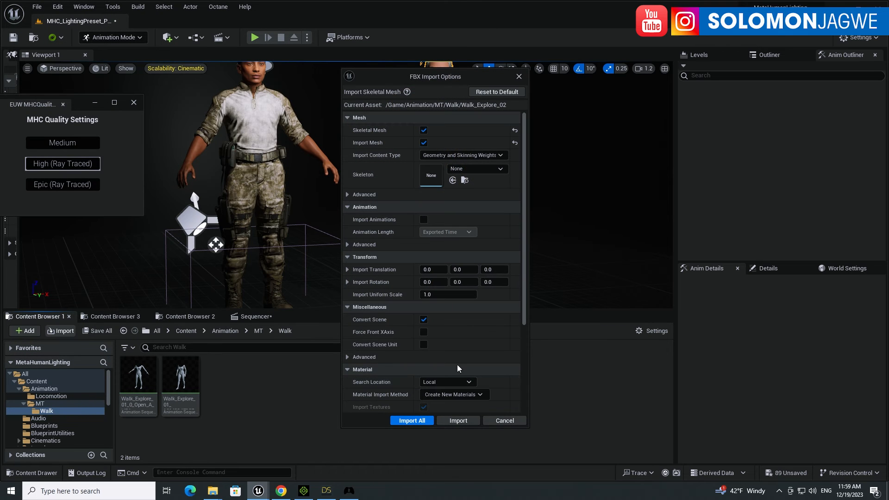
Set the FBX import to exclude the mesh, use a custom sample rate of 30, and target the metahuman_base_skel skeleton
{"action": "left_click", "coordinate": [424, 143]}
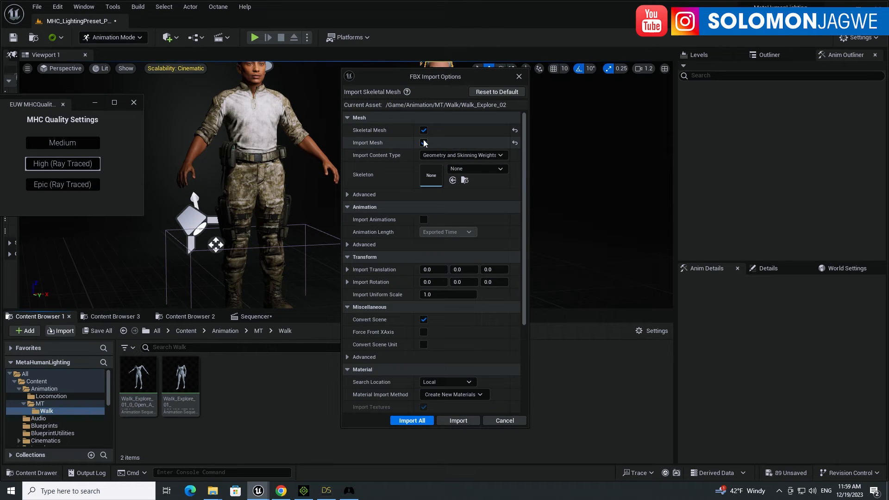
{"action": "left_click", "coordinate": [423, 141]}
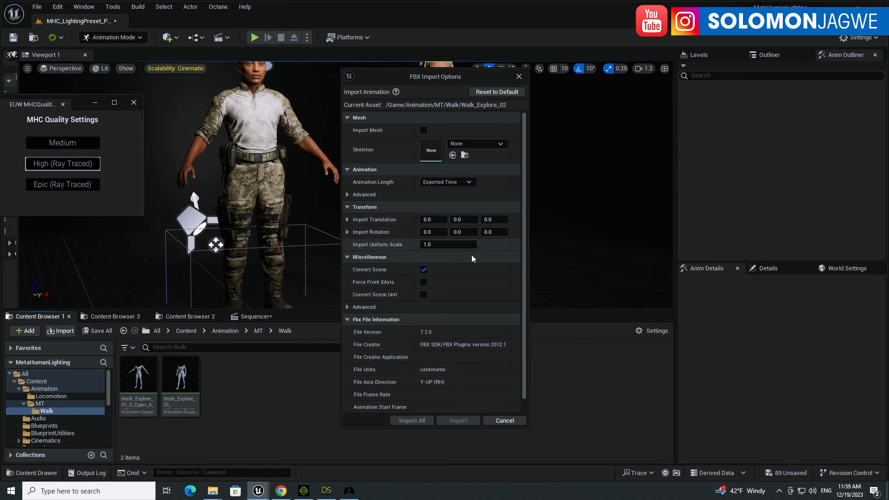
{"action": "left_click", "coordinate": [348, 194]}
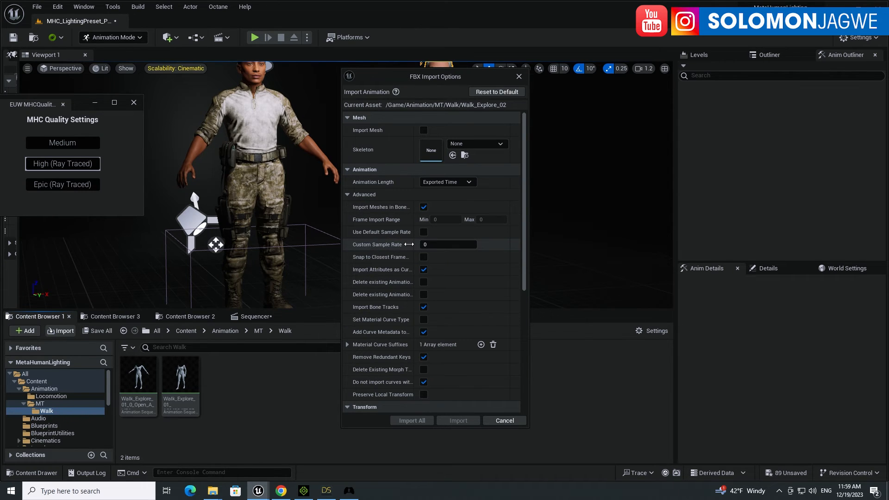
{"action": "left_click", "coordinate": [434, 245]}
{"action": "type", "text": "30"}
{"action": "key", "text": "Return"}
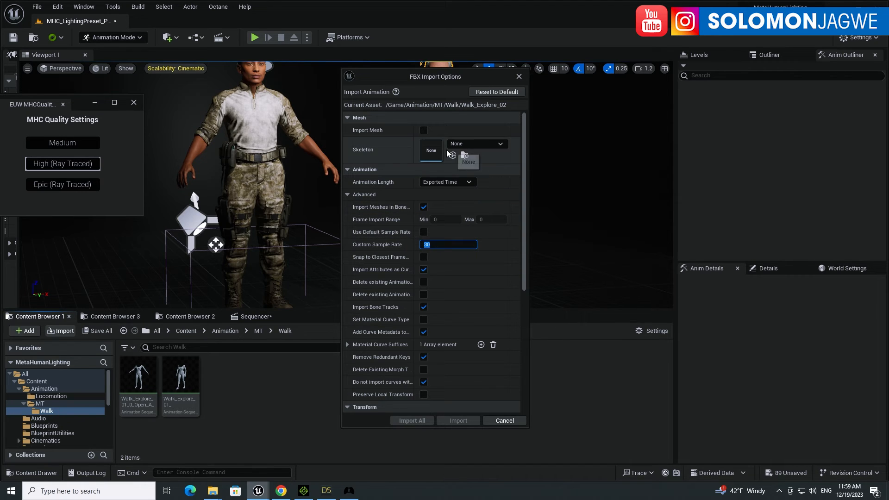
{"action": "left_click", "coordinate": [498, 145]}
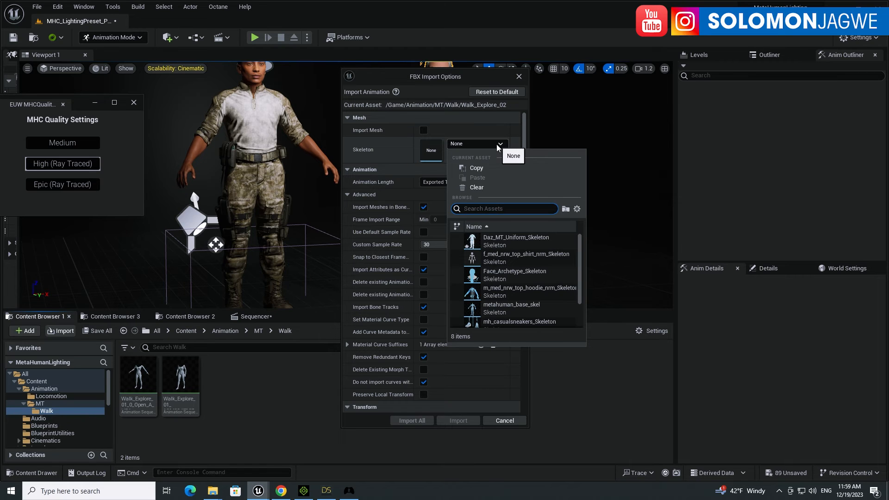
{"action": "left_click", "coordinate": [501, 306]}
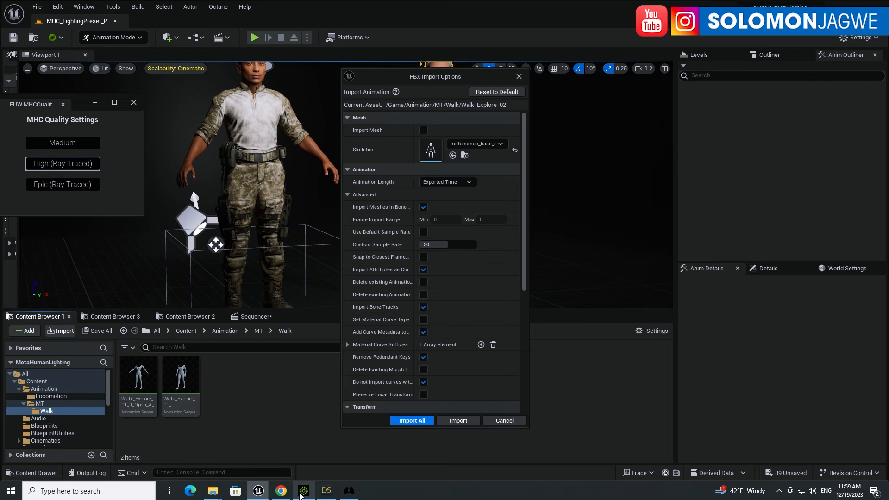
Switch to iClone 8, check the FBX export's target preset and FPS, and close the export settings without exporting
{"action": "left_click", "coordinate": [302, 494]}
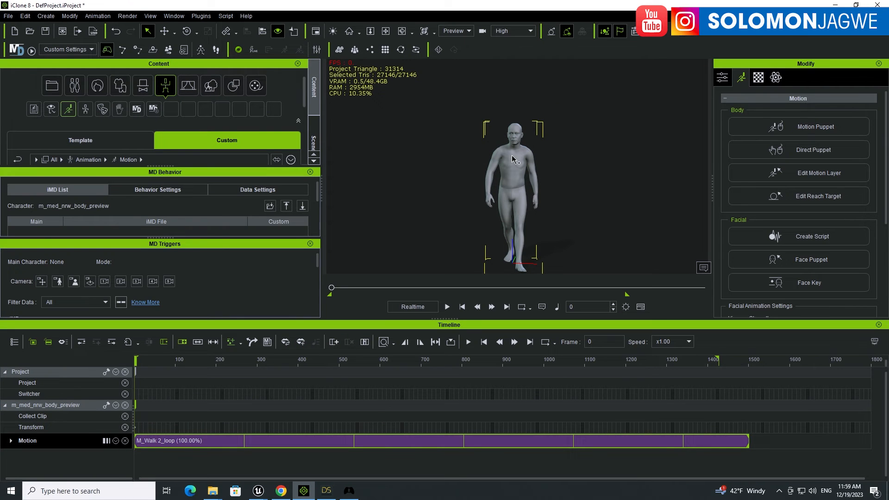
{"action": "left_click", "coordinate": [8, 15]}
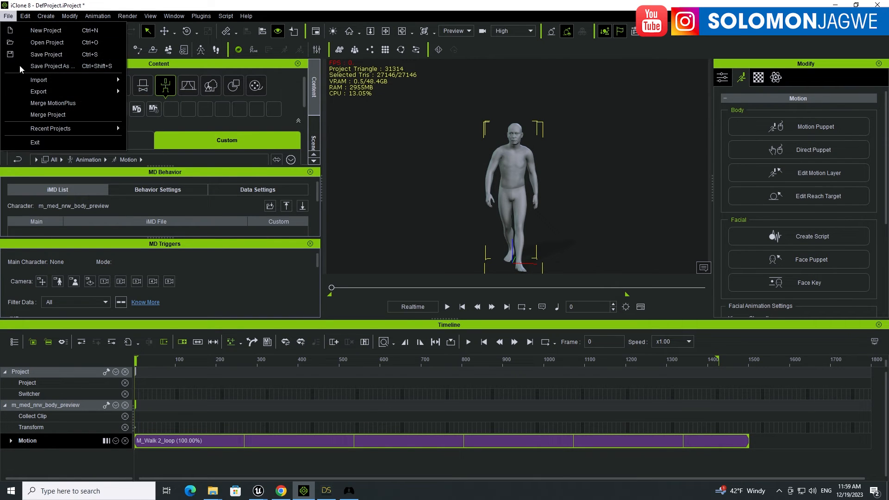
{"action": "mouse_move", "coordinate": [47, 92]}
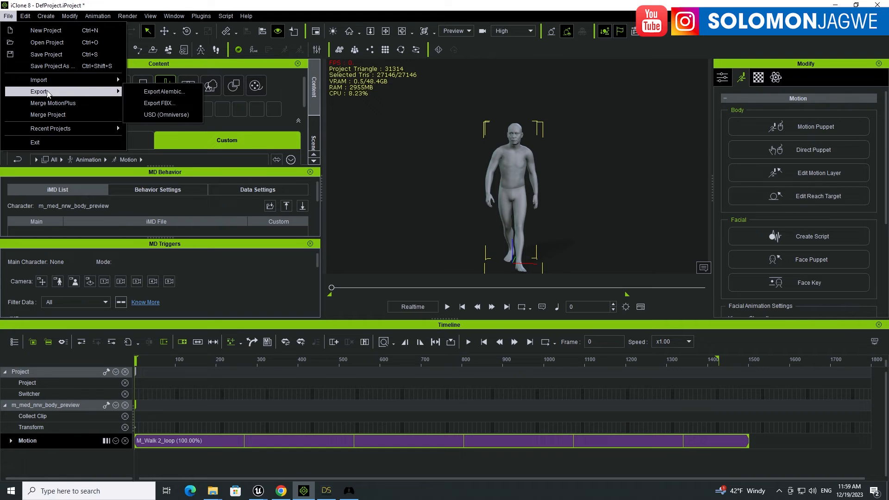
{"action": "left_click", "coordinate": [153, 97]}
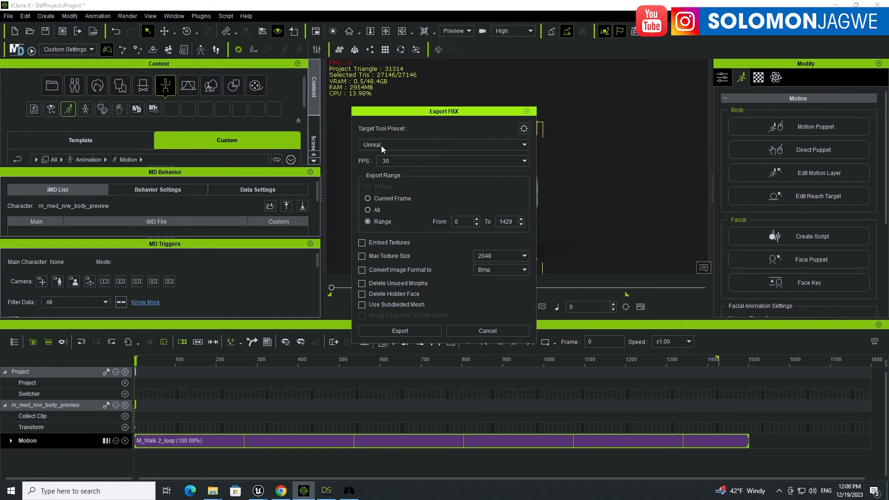
{"action": "left_click", "coordinate": [526, 111]}
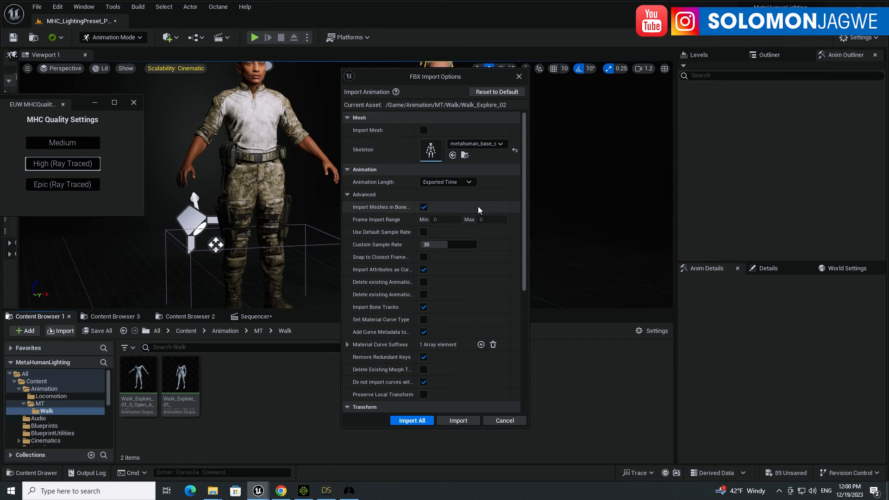
In Unreal Engine, import the configured animation, dismiss the message log, and open the new Walk_Explore_02 TempMotion sequence
{"action": "left_click", "coordinate": [451, 421]}
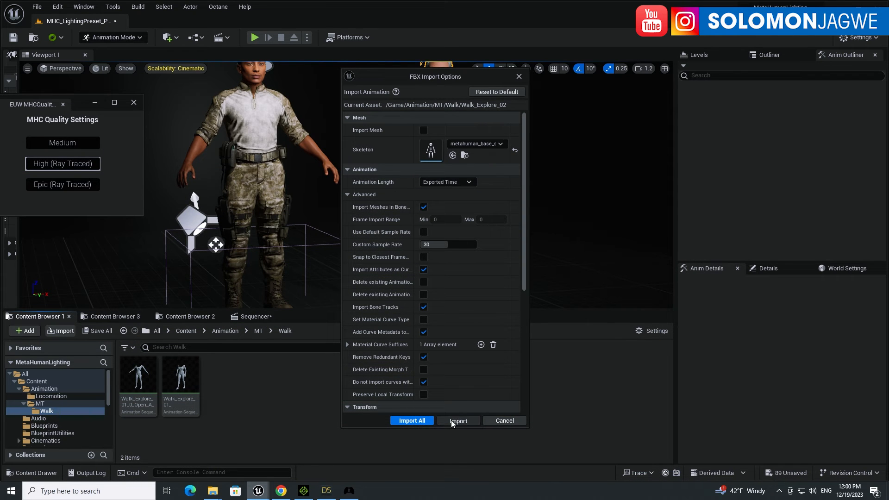
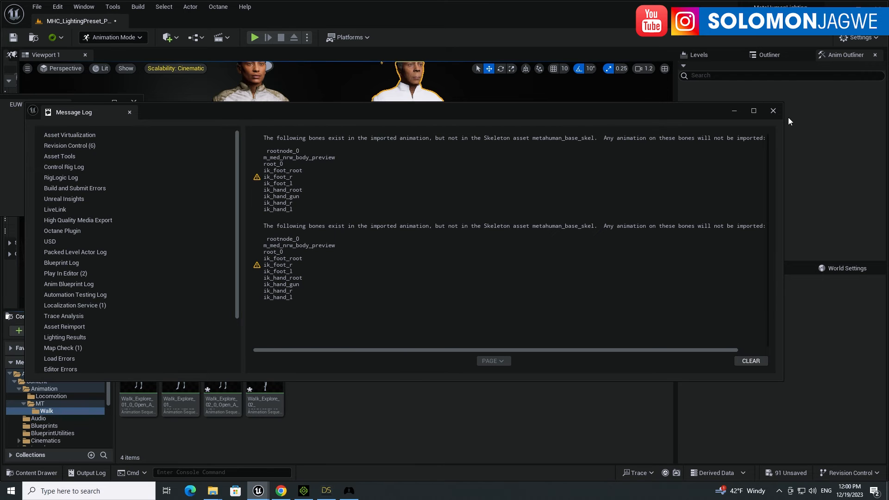
{"action": "left_click", "coordinate": [773, 111]}
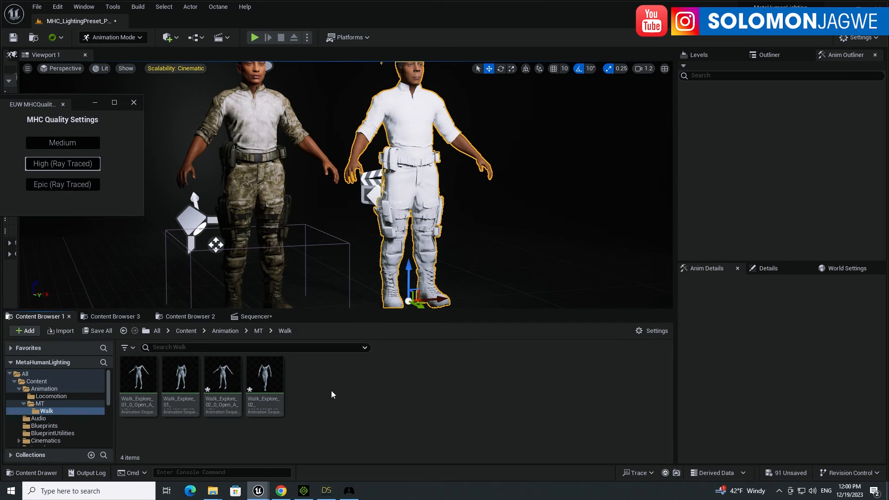
{"action": "left_click", "coordinate": [259, 381]}
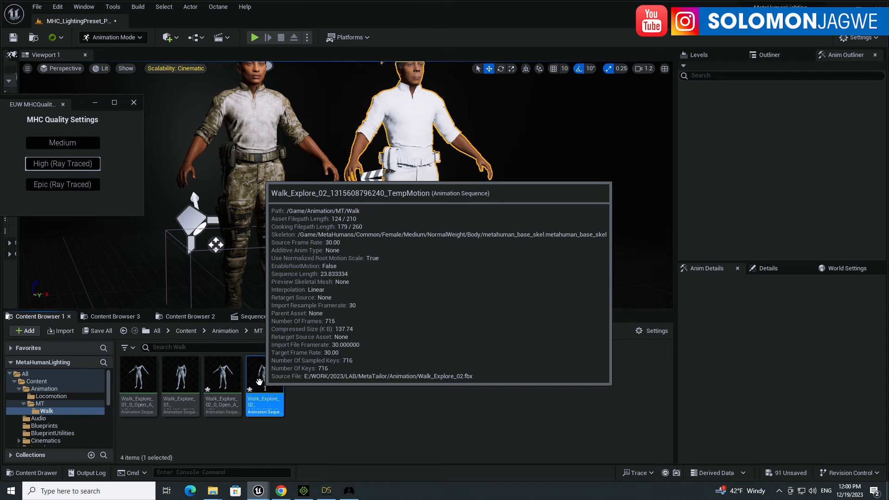
{"action": "double_click", "coordinate": [266, 384]}
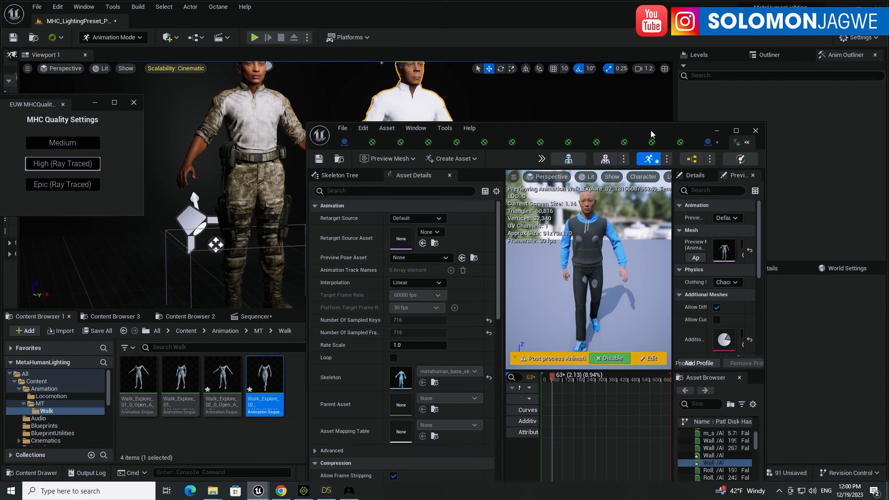
{"action": "left_click_drag", "start_coordinate": [650, 130], "coordinate": [575, 84]}
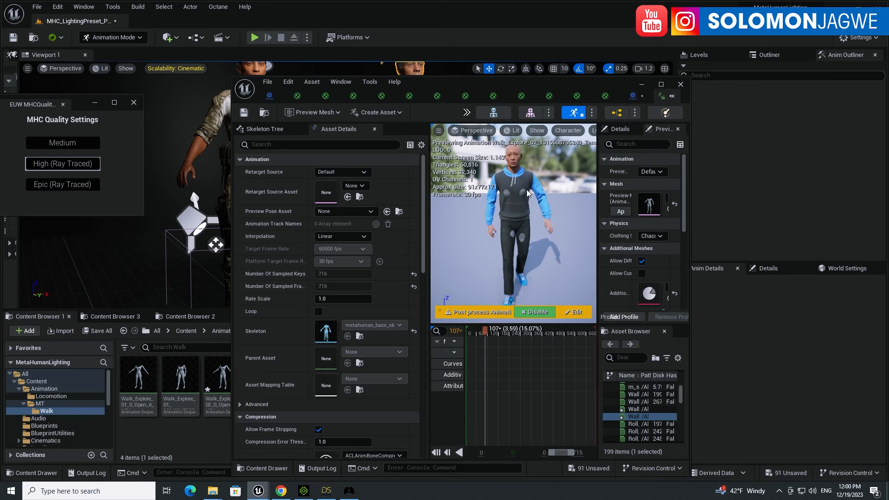
Set the sequence's retarget source asset to the m_med_nrw_body skeletal mesh, save it, and close the animation editor
{"action": "left_click", "coordinate": [361, 186]}
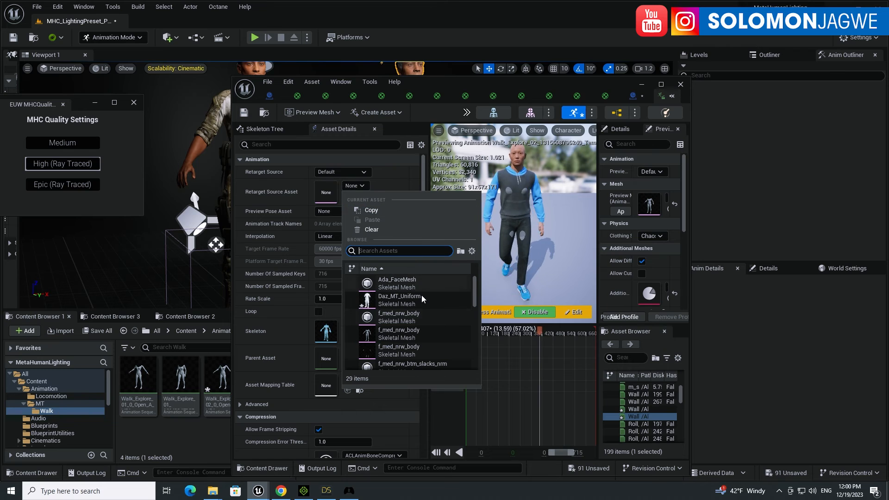
{"action": "left_click", "coordinate": [390, 159]}
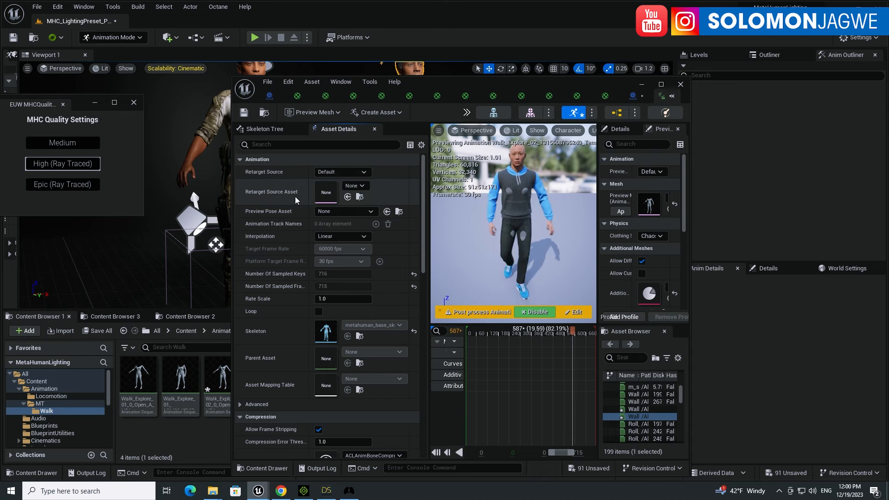
{"action": "left_click", "coordinate": [358, 186]}
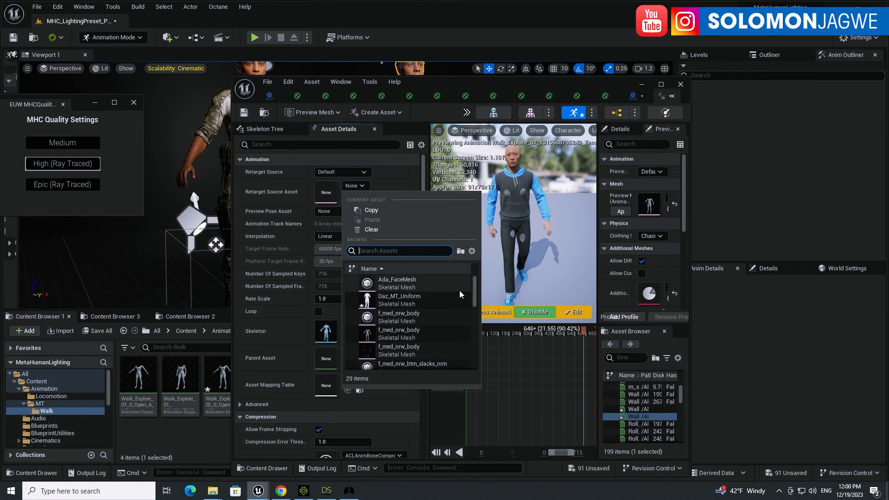
{"action": "left_click_drag", "start_coordinate": [476, 294], "coordinate": [475, 324]}
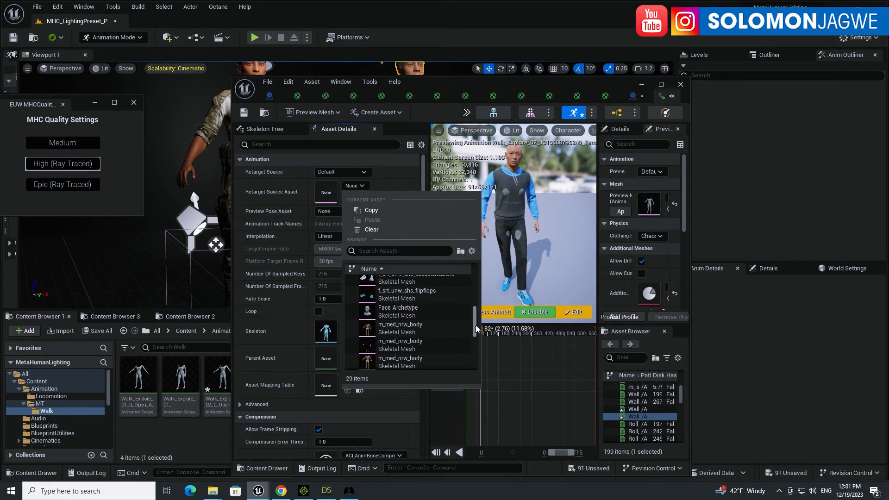
{"action": "left_click", "coordinate": [407, 327]}
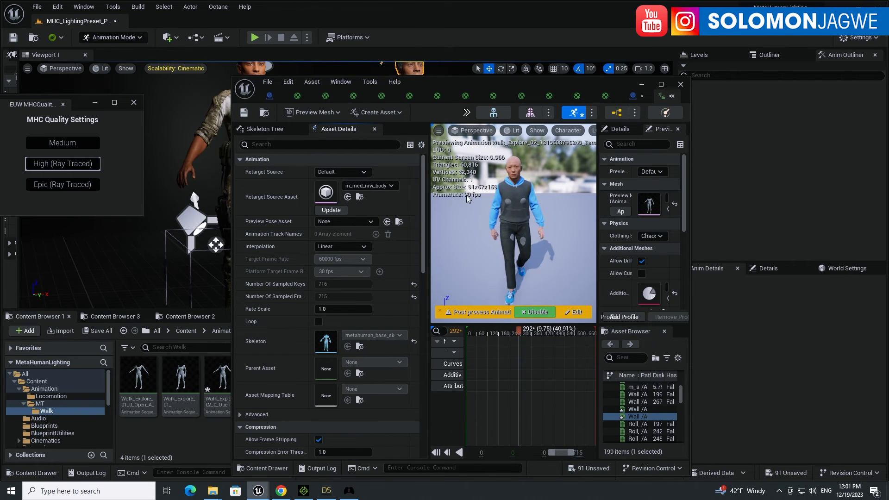
{"action": "left_click", "coordinate": [244, 113]}
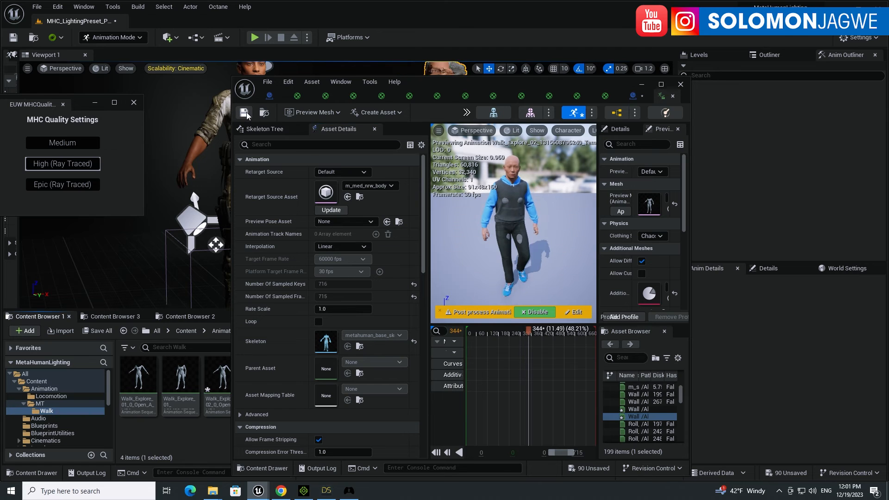
{"action": "left_click", "coordinate": [680, 83]}
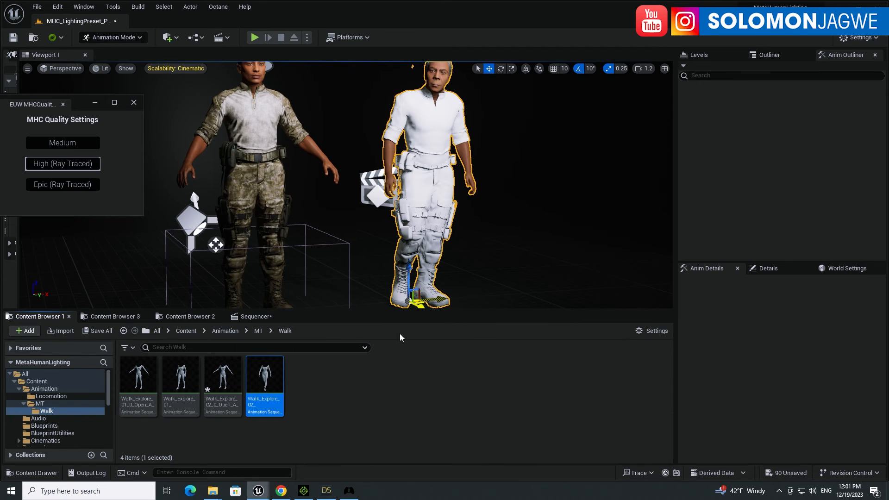
In Sequencer, delete the Walk_Explore_01 clip from BP_Mungu's body animation track and return the playhead to frame 0
{"action": "left_click", "coordinate": [252, 318]}
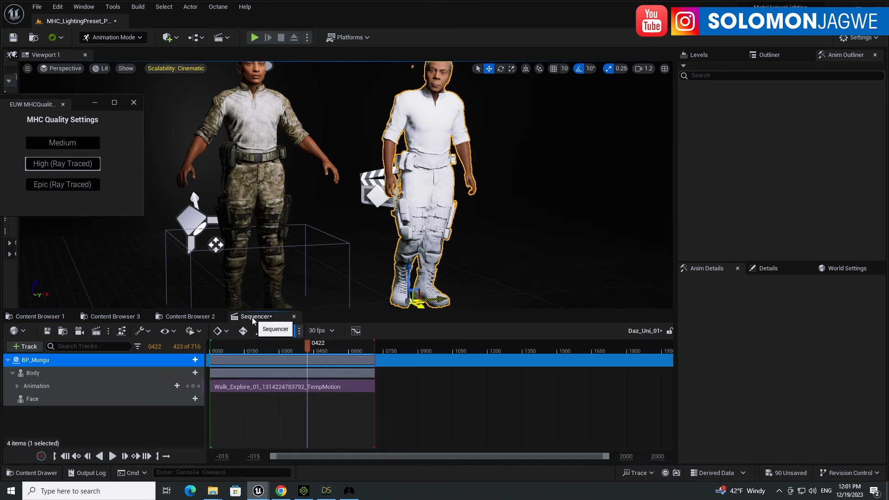
{"action": "left_click", "coordinate": [272, 387]}
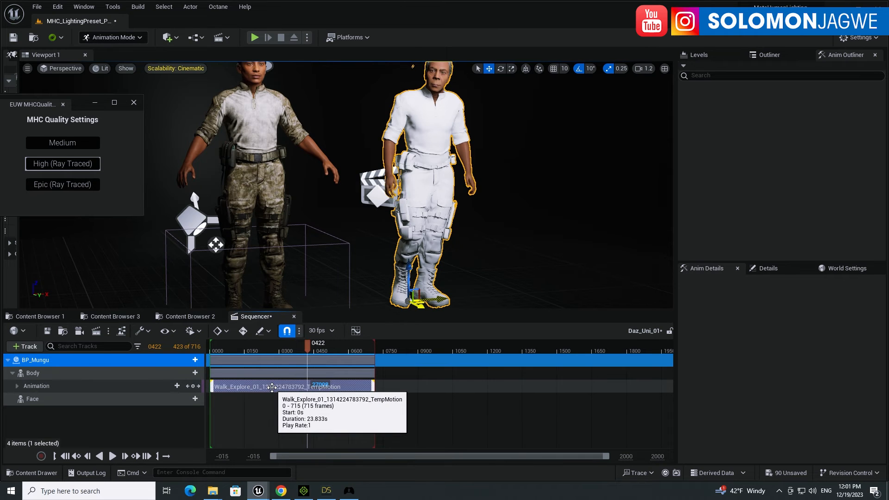
{"action": "key", "text": "Delete"}
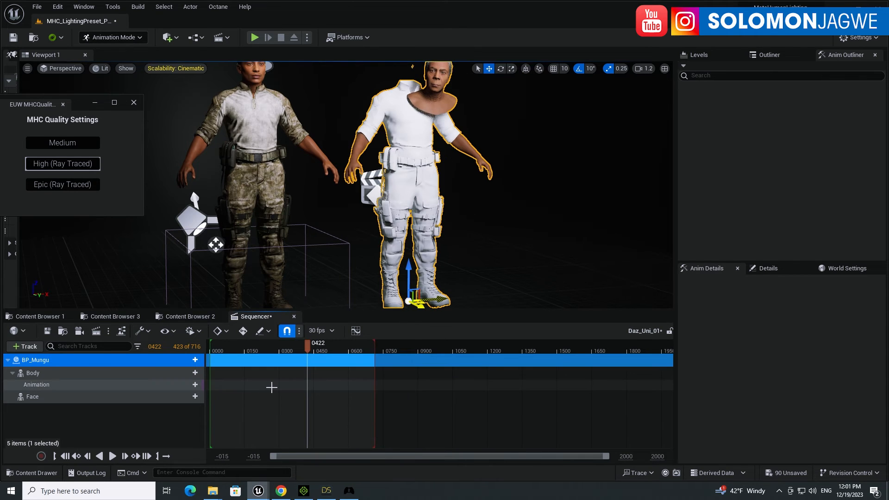
{"action": "left_click", "coordinate": [66, 457]}
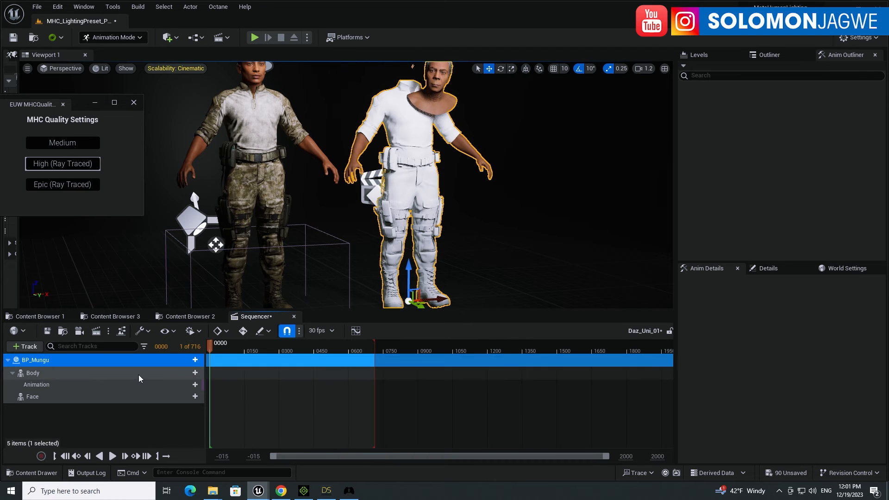
{"action": "left_click", "coordinate": [195, 384]}
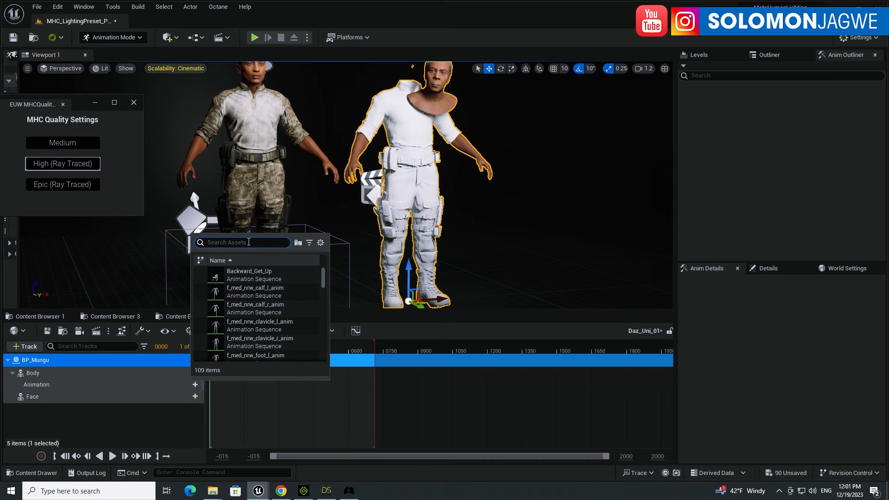
{"action": "type", "text": "walk"}
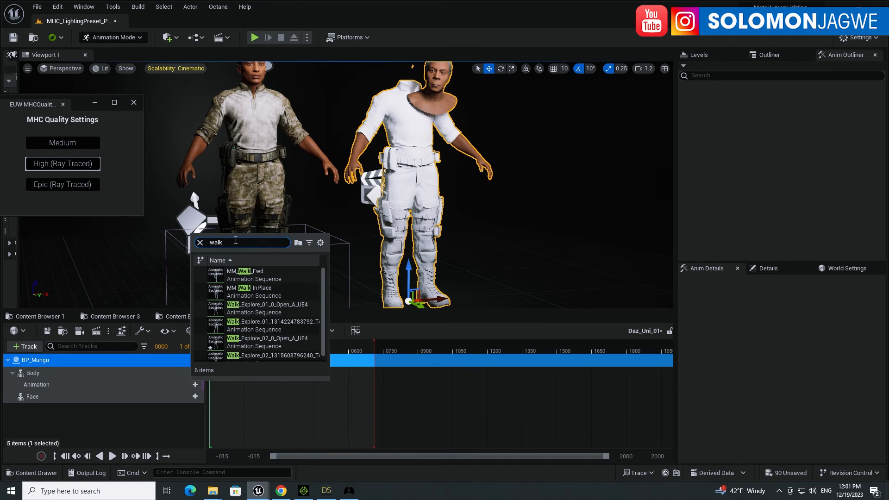
{"action": "left_click_drag", "start_coordinate": [234, 242], "coordinate": [186, 236]}
{"action": "type", "text": "ex"}
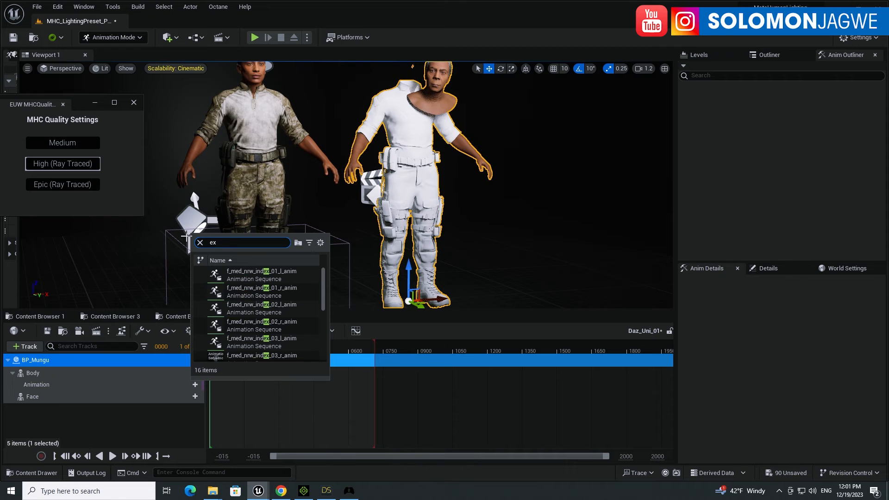
{"action": "type", "text": "pl"}
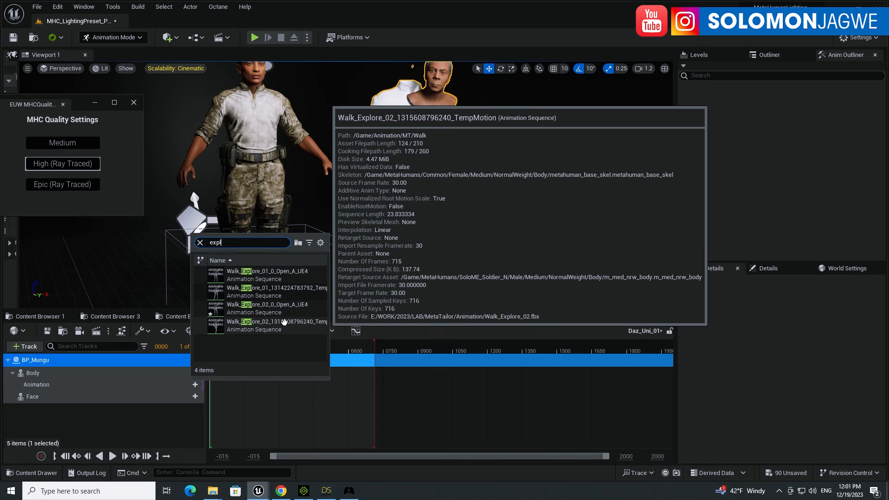
{"action": "left_click", "coordinate": [284, 322]}
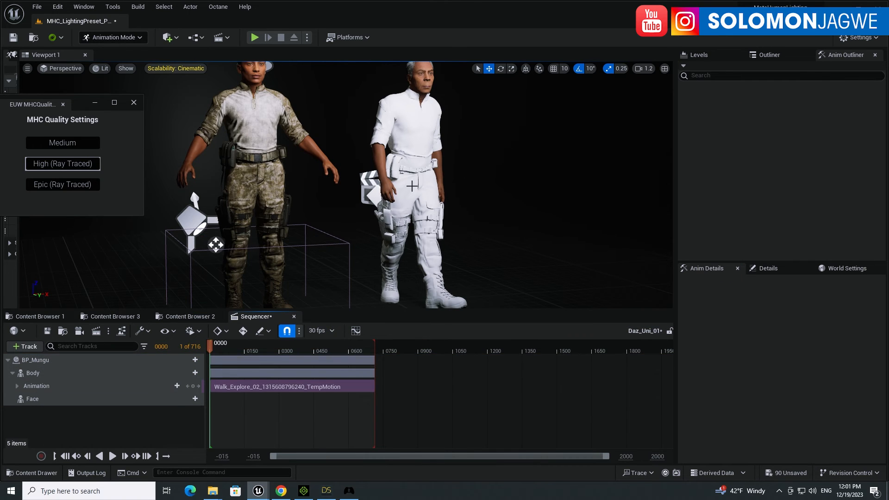
Play the sequence and examine Mungu's walk and uniform deformation up close, from the side and from the front
{"action": "left_click", "coordinate": [427, 195]}
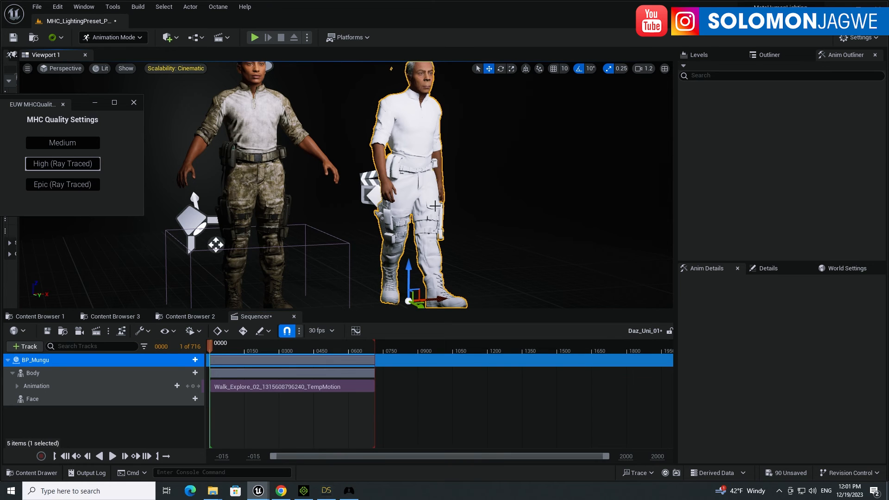
{"action": "scroll", "coordinate": [435, 205], "scroll_direction": "up", "scroll_amount": 6}
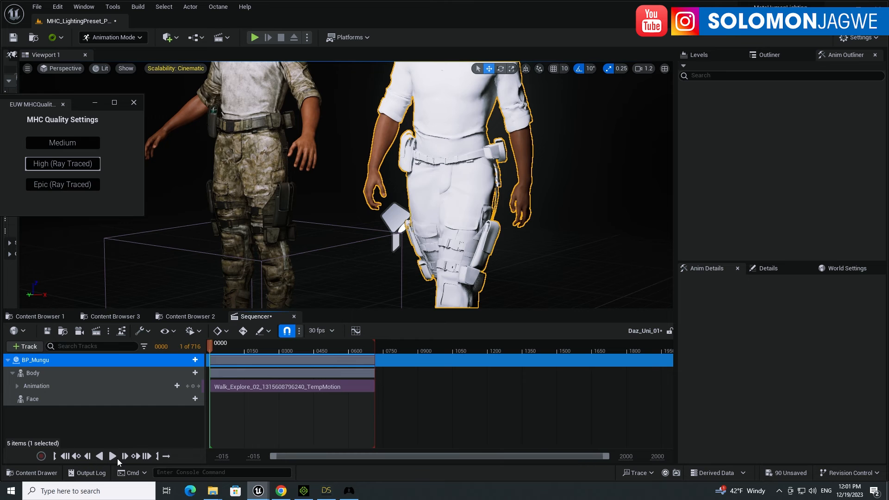
{"action": "left_click", "coordinate": [115, 458]}
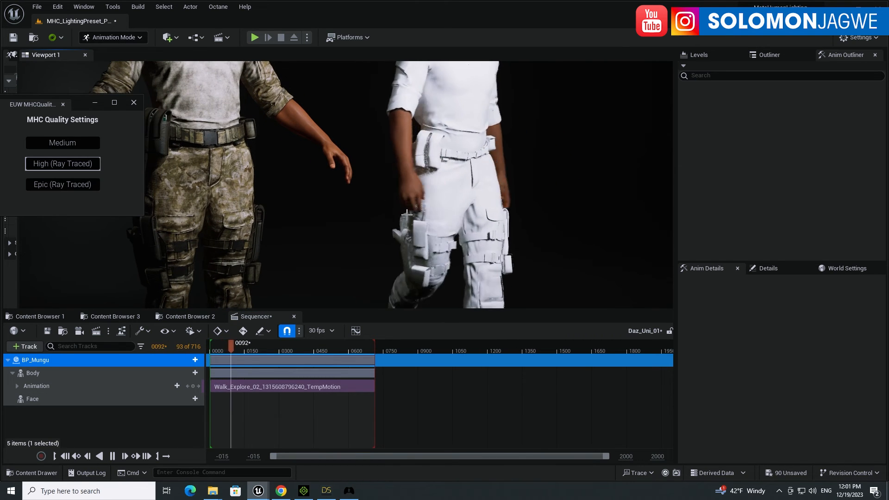
{"action": "scroll", "coordinate": [463, 206], "scroll_direction": "down", "scroll_amount": 6}
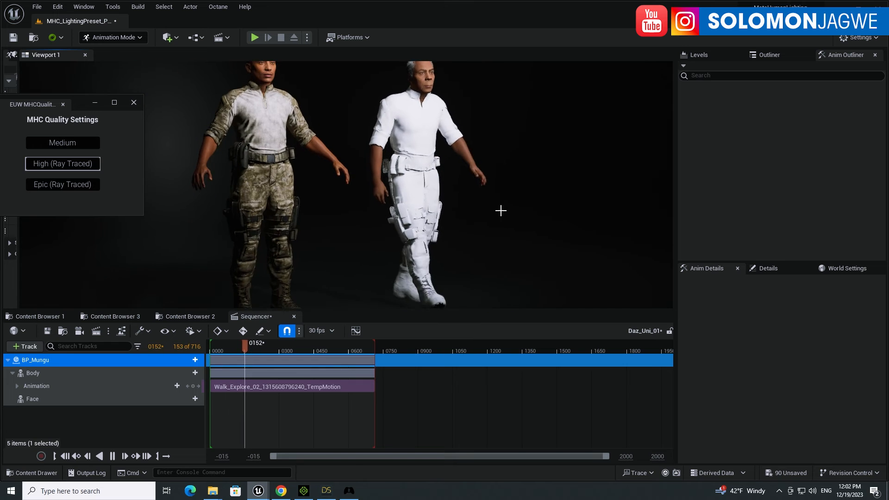
{"action": "left_click_drag", "start_coordinate": [514, 207], "coordinate": [421, 207], "text": "alt"}
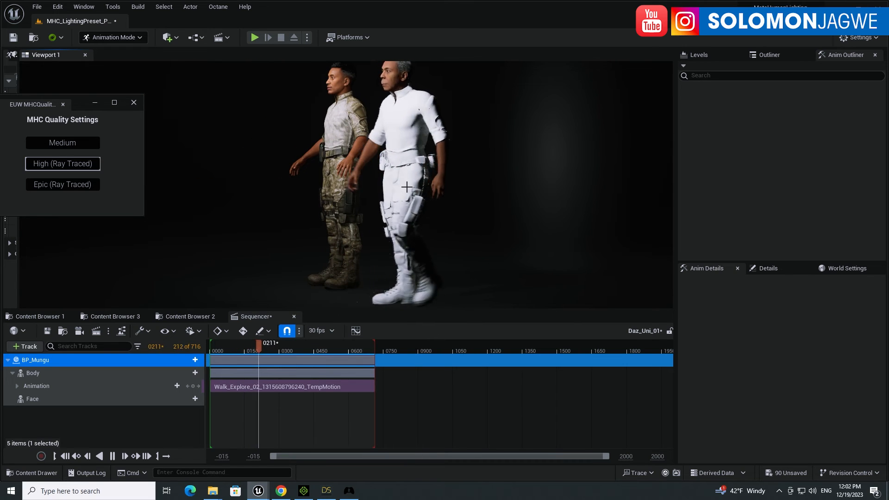
{"action": "scroll", "coordinate": [393, 193], "scroll_direction": "up", "scroll_amount": 4}
{"action": "scroll", "coordinate": [387, 192], "scroll_direction": "down", "scroll_amount": 7}
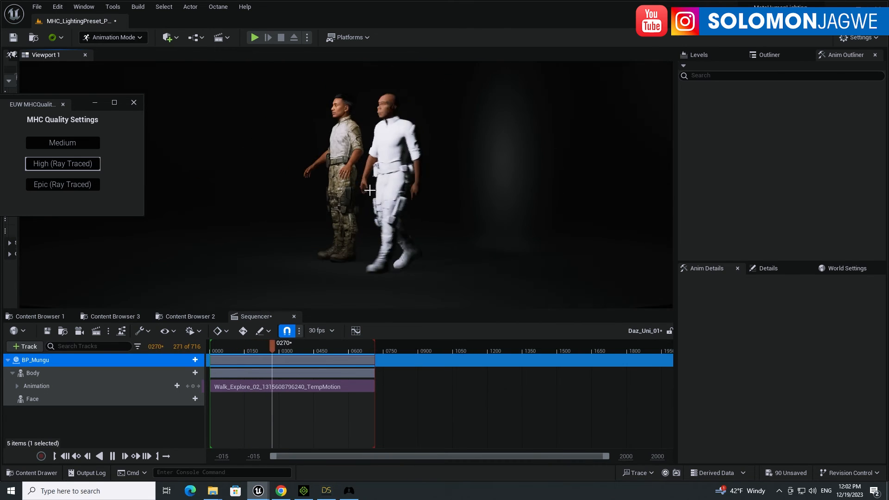
{"action": "scroll", "coordinate": [371, 190], "scroll_direction": "up", "scroll_amount": 2}
{"action": "left_click_drag", "start_coordinate": [371, 190], "coordinate": [463, 190], "text": "alt"}
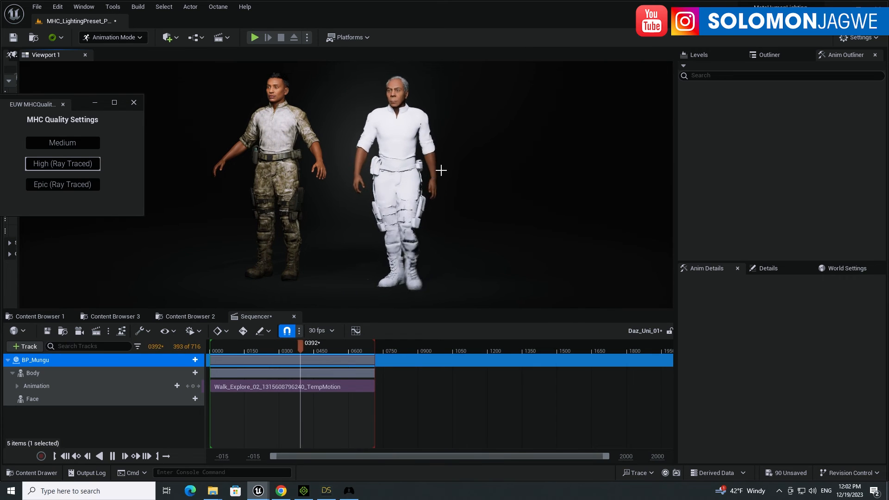
Switch to iClone 8, play the M_Walk 2_loop motion briefly for comparison, and return to Unreal Engine
{"action": "left_click", "coordinate": [304, 490]}
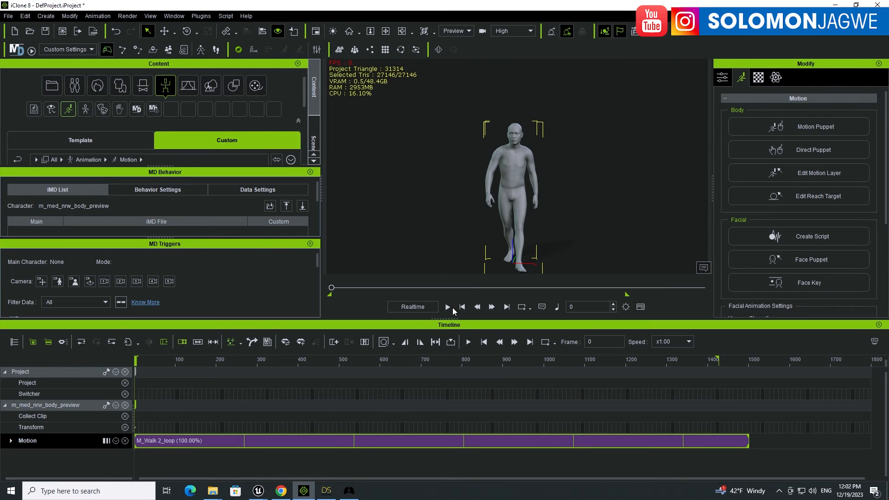
{"action": "left_click", "coordinate": [450, 308]}
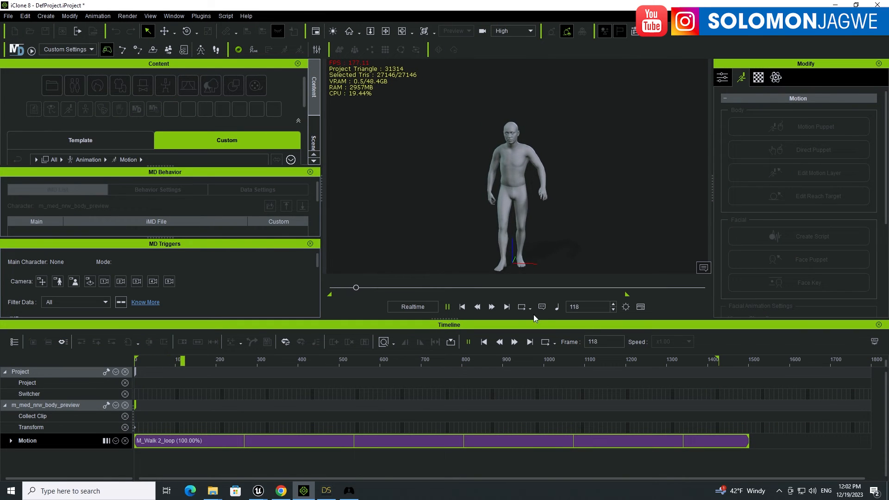
{"action": "key", "text": "space"}
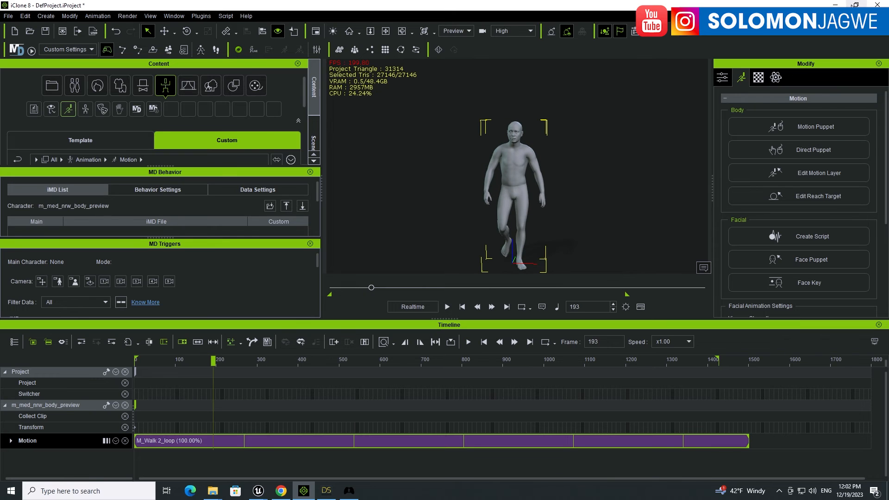
{"action": "left_click", "coordinate": [836, 5]}
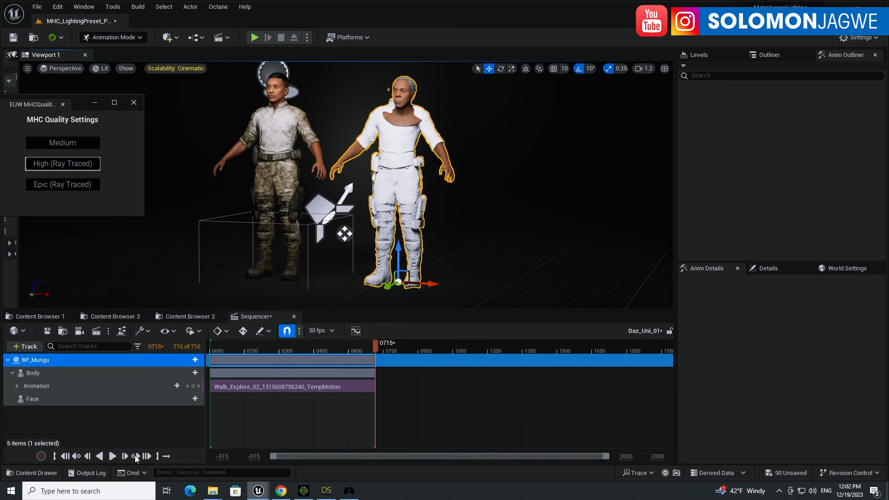
Replay the Sequencer walk from its start and pause it at frame 68
{"action": "left_click", "coordinate": [69, 457]}
{"action": "left_click", "coordinate": [124, 456]}
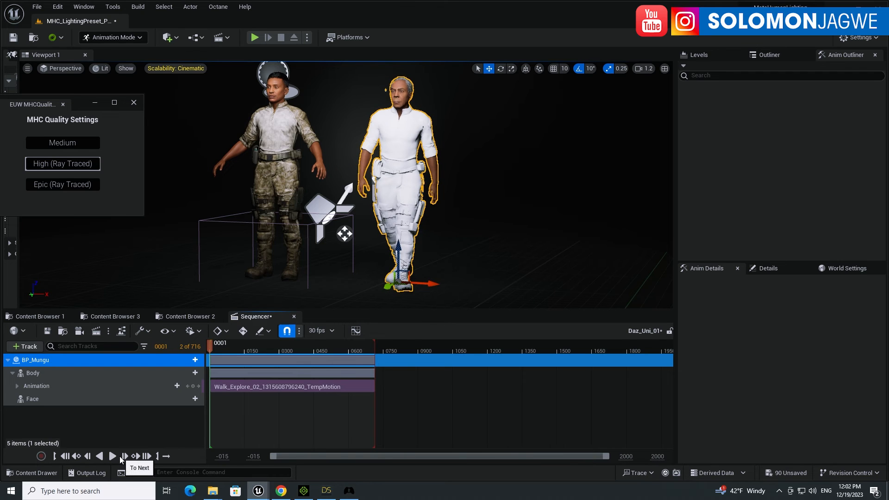
{"action": "left_click", "coordinate": [115, 459]}
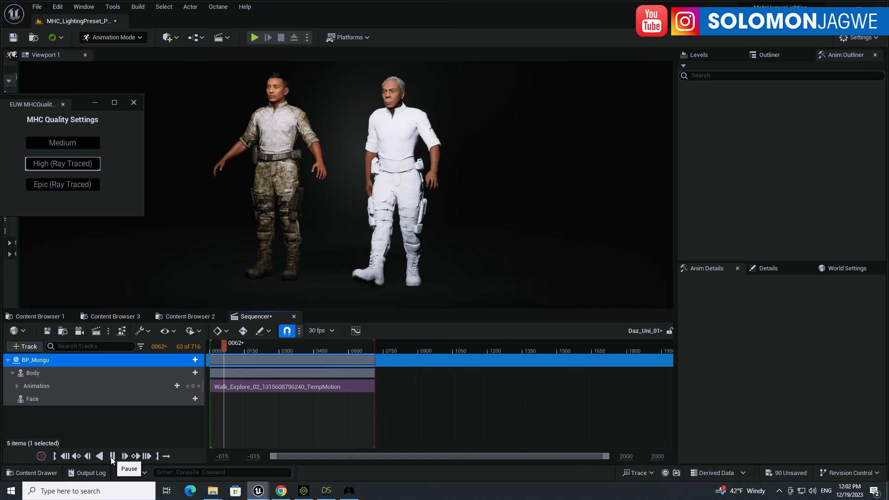
{"action": "left_click", "coordinate": [113, 456]}
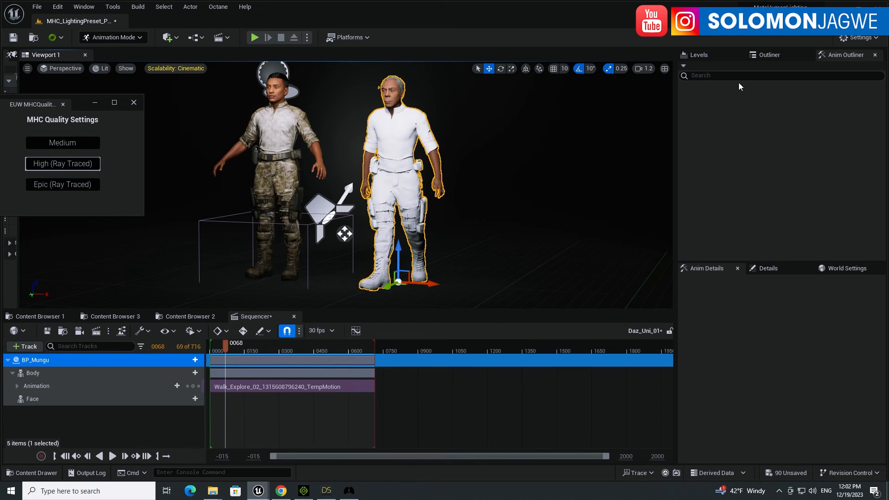
Open the BP_Mungu blueprint for editing from the Outliner and arrange it so the character stays visible beside it
{"action": "left_click", "coordinate": [766, 55]}
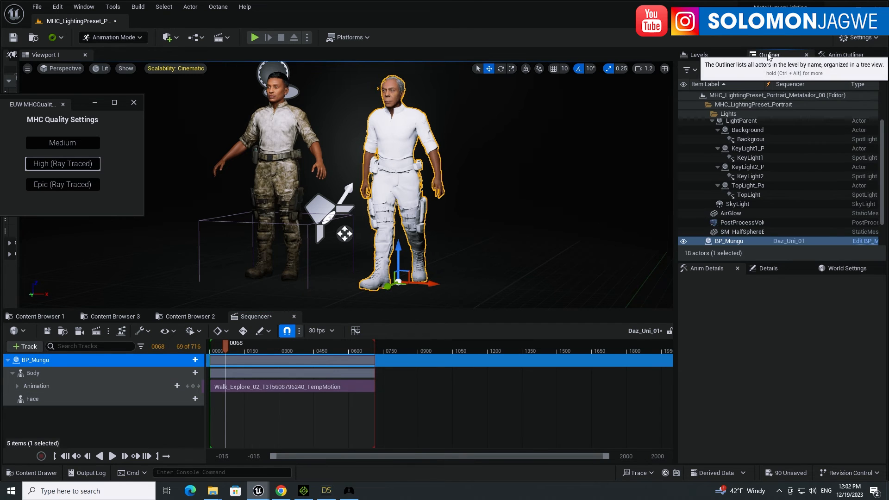
{"action": "left_click", "coordinate": [857, 243]}
{"action": "left_click_drag", "start_coordinate": [503, 77], "coordinate": [683, 48]}
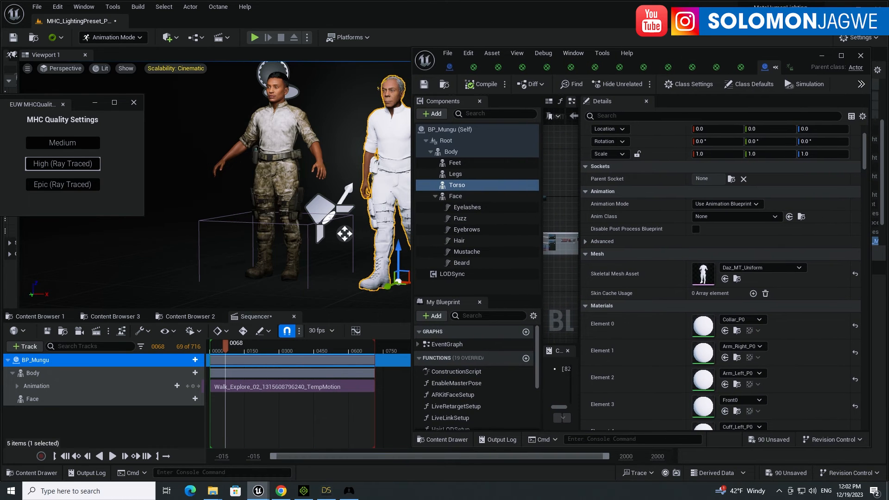
{"action": "middle_click_drag", "start_coordinate": [297, 231], "coordinate": [398, 223]}
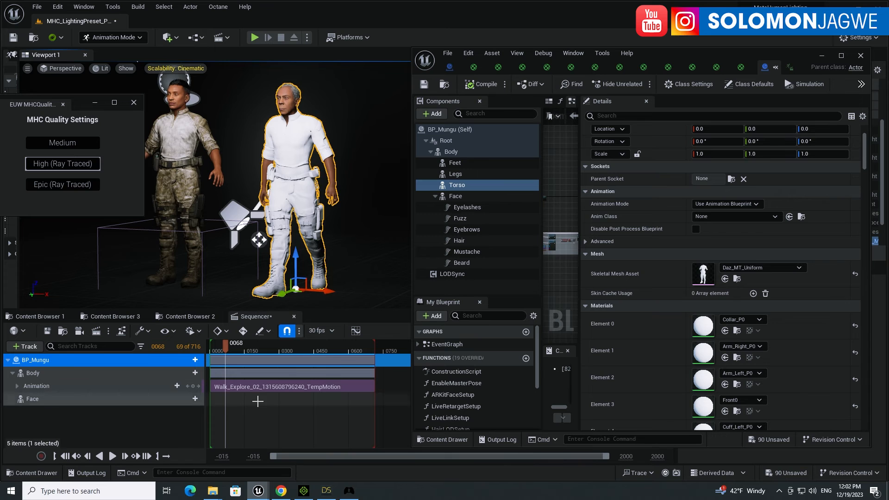
Bring up Content Browser 4 with the Solo_DAZ_MT Textures folder and place it beside the blueprint editor
{"action": "mouse_move", "coordinate": [263, 495]}
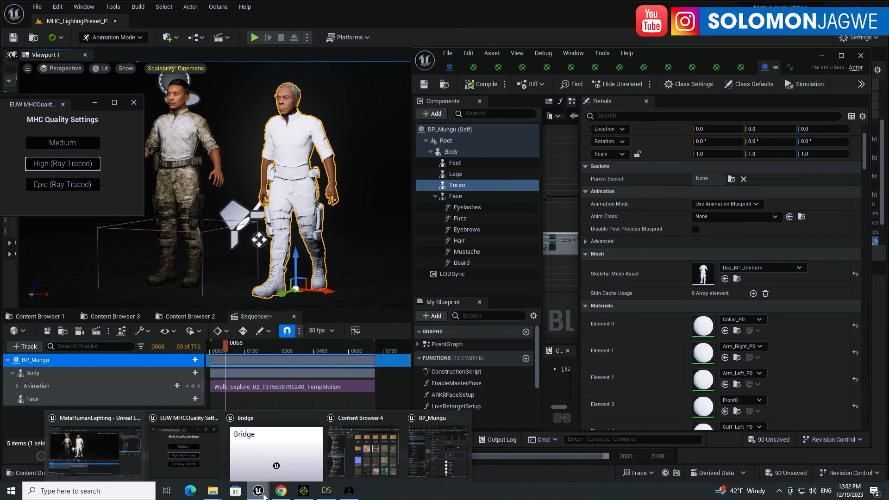
{"action": "left_click", "coordinate": [352, 420]}
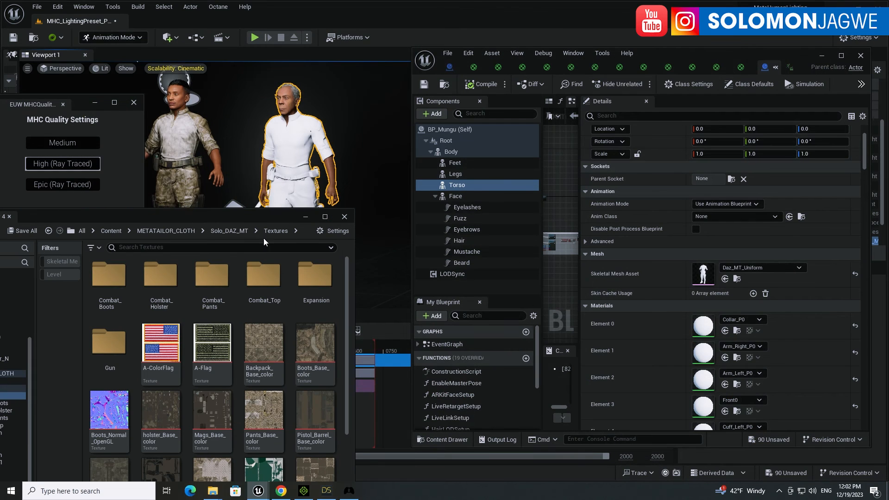
{"action": "left_click", "coordinate": [84, 6]}
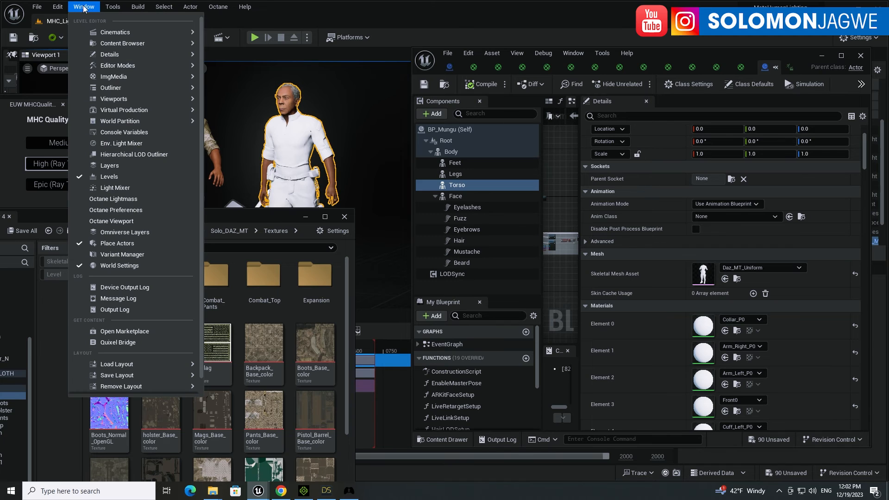
{"action": "mouse_move", "coordinate": [152, 45]}
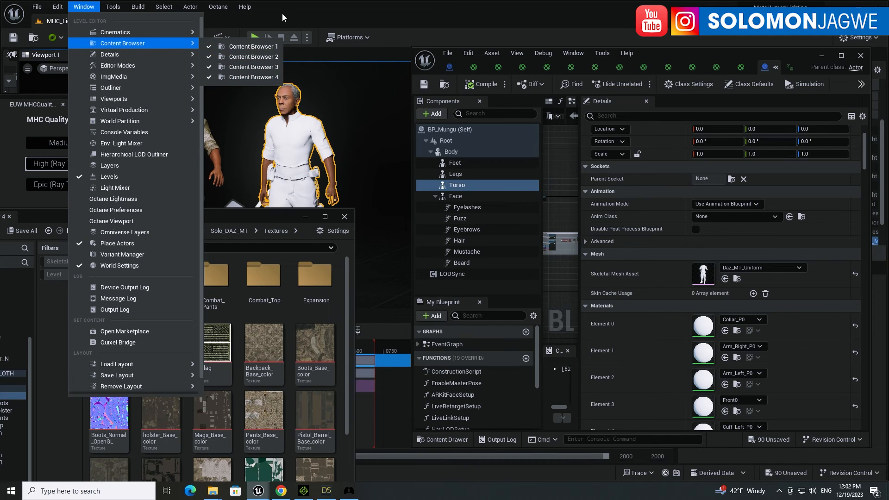
{"action": "left_click", "coordinate": [283, 16]}
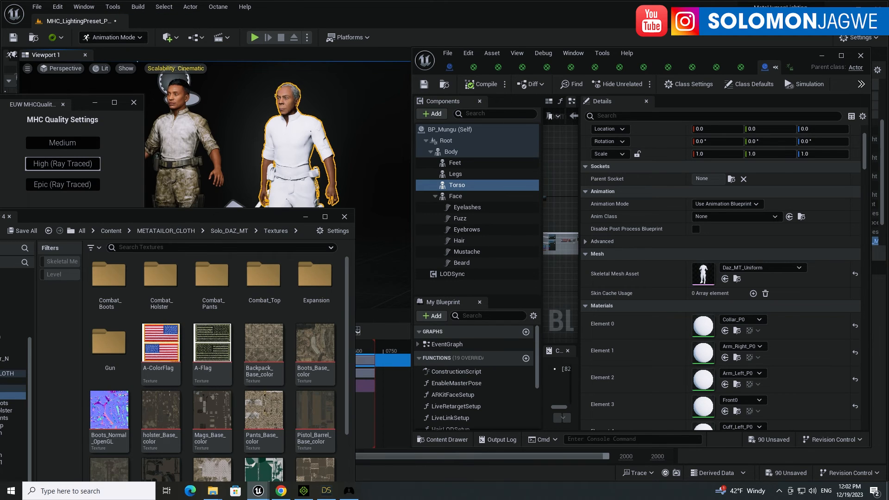
{"action": "left_click_drag", "start_coordinate": [213, 214], "coordinate": [271, 172]}
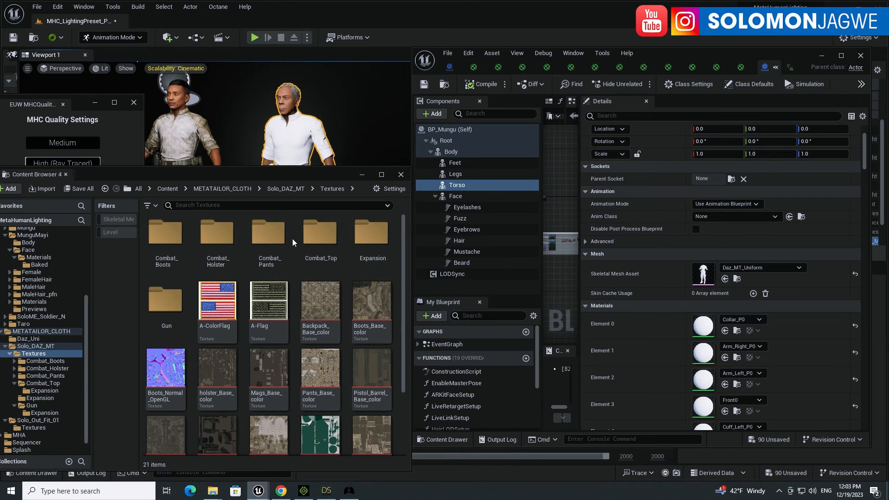
Open the Combat_Pants texture folder and review the Torso's material elements in BP_Mungu, keeping both windows visible
{"action": "left_click", "coordinate": [272, 235]}
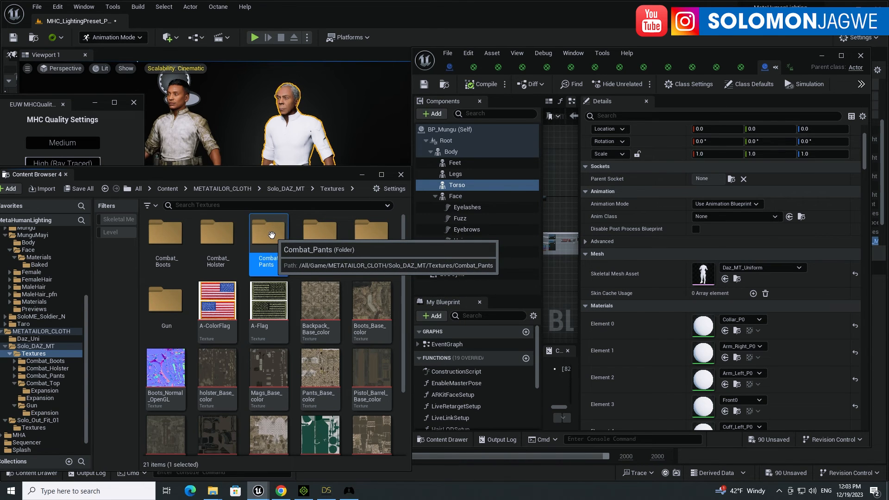
{"action": "double_click", "coordinate": [265, 235]}
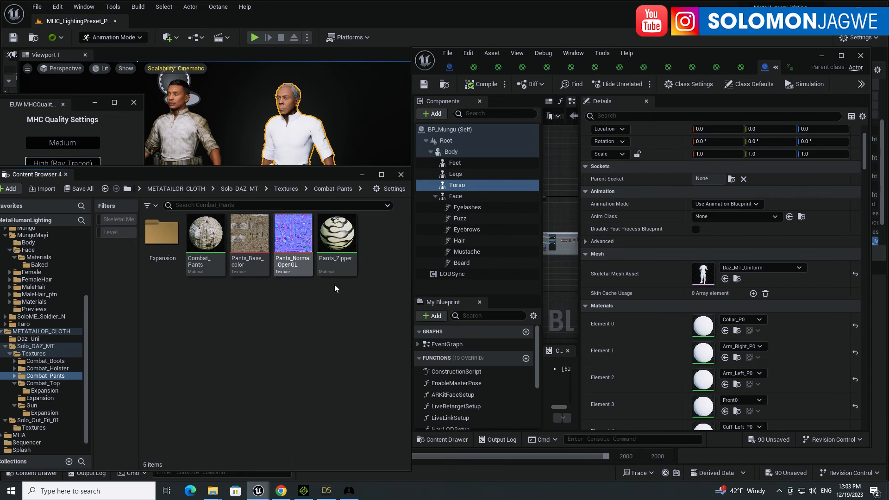
{"action": "left_click", "coordinate": [204, 235]}
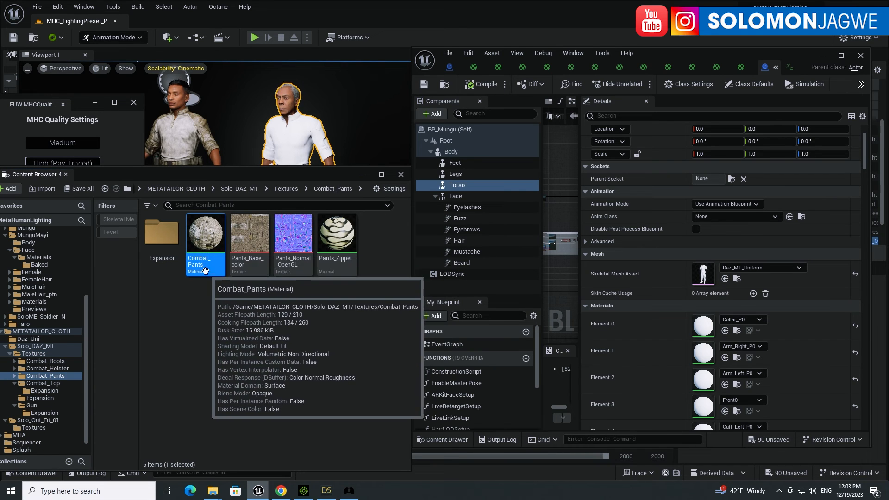
{"action": "scroll", "coordinate": [769, 353], "scroll_direction": "down", "scroll_amount": 5}
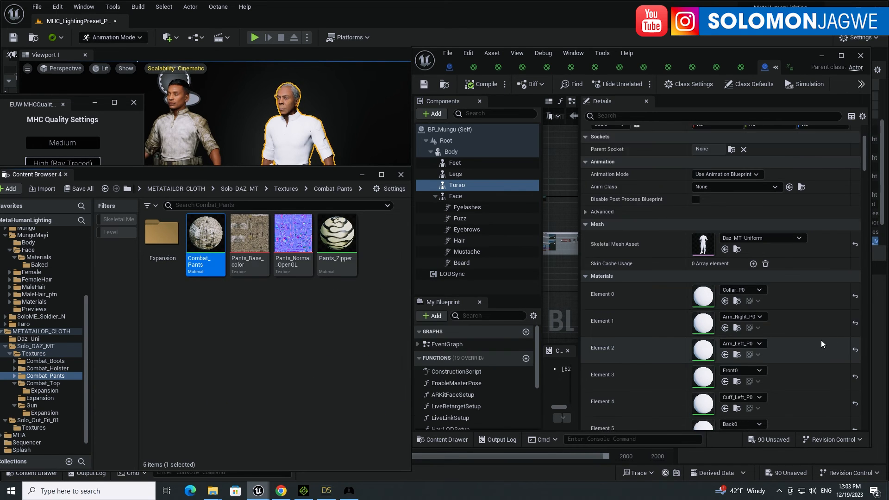
{"action": "scroll", "coordinate": [801, 323], "scroll_direction": "down", "scroll_amount": 1}
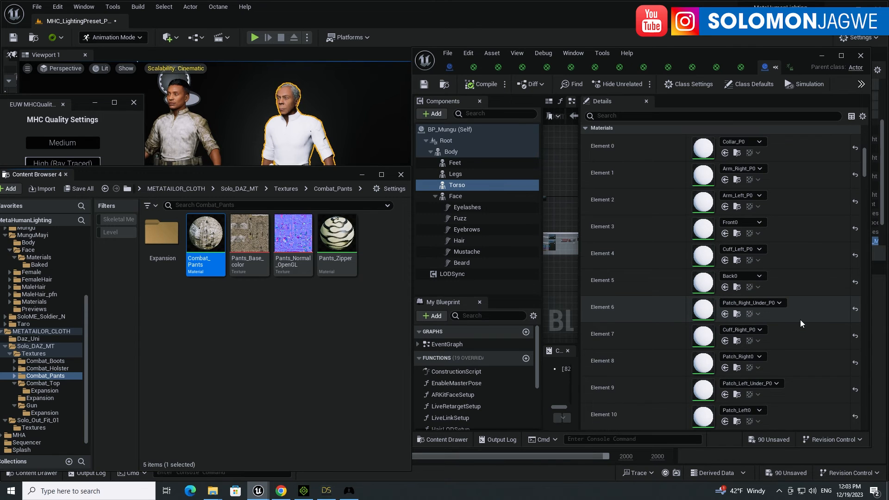
{"action": "scroll", "coordinate": [782, 289], "scroll_direction": "down", "scroll_amount": 1}
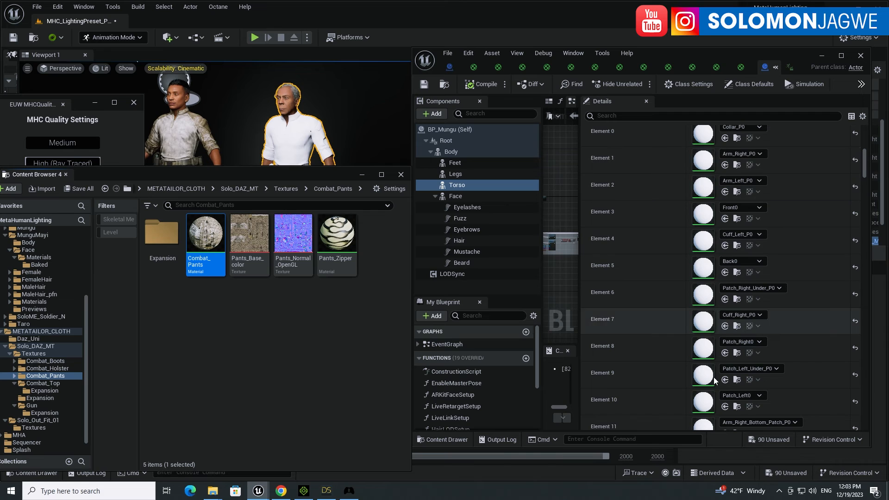
{"action": "scroll", "coordinate": [778, 329], "scroll_direction": "down", "scroll_amount": 15}
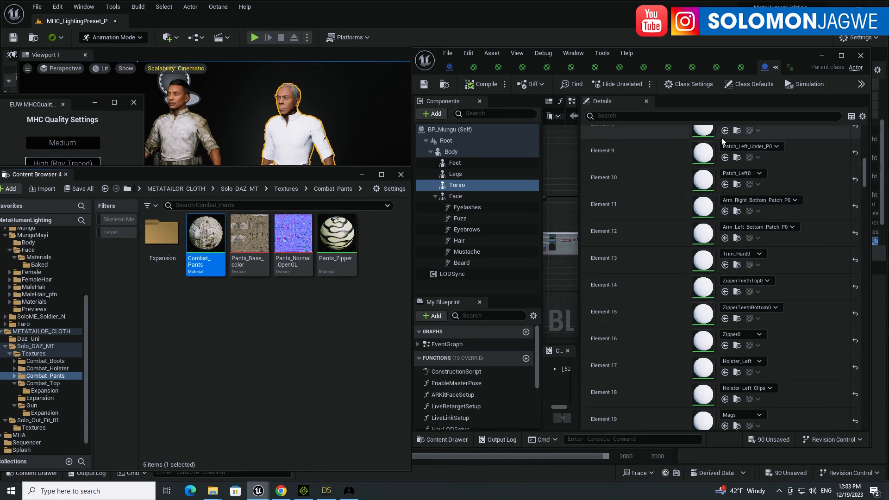
{"action": "left_click", "coordinate": [259, 323]}
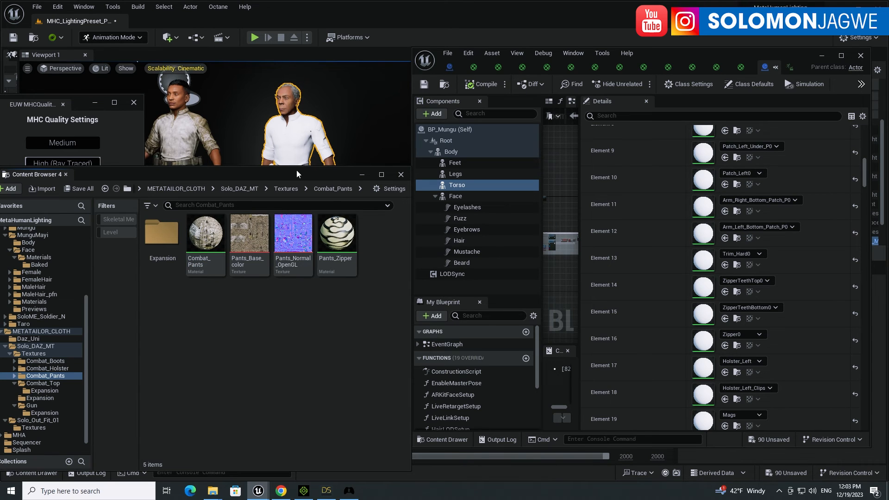
{"action": "left_click_drag", "start_coordinate": [296, 171], "coordinate": [284, 151]}
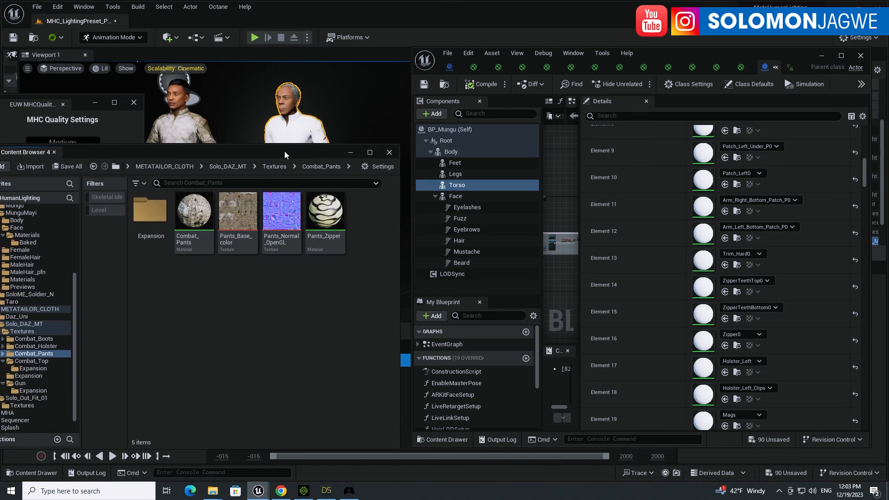
{"action": "right_click", "coordinate": [215, 300]}
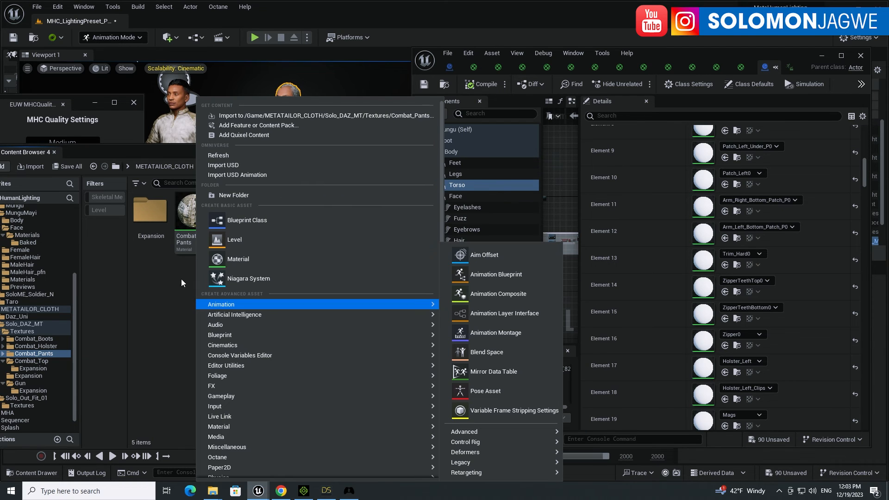
{"action": "left_click", "coordinate": [179, 278]}
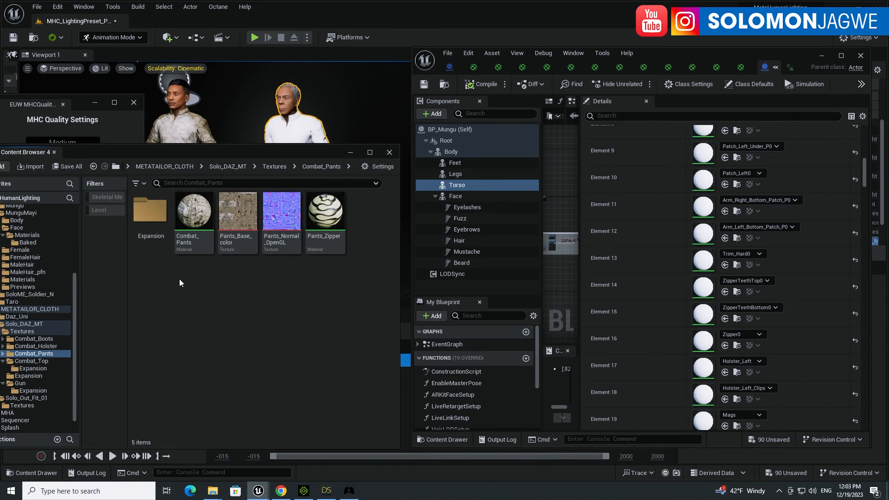
{"action": "left_click", "coordinate": [283, 166]}
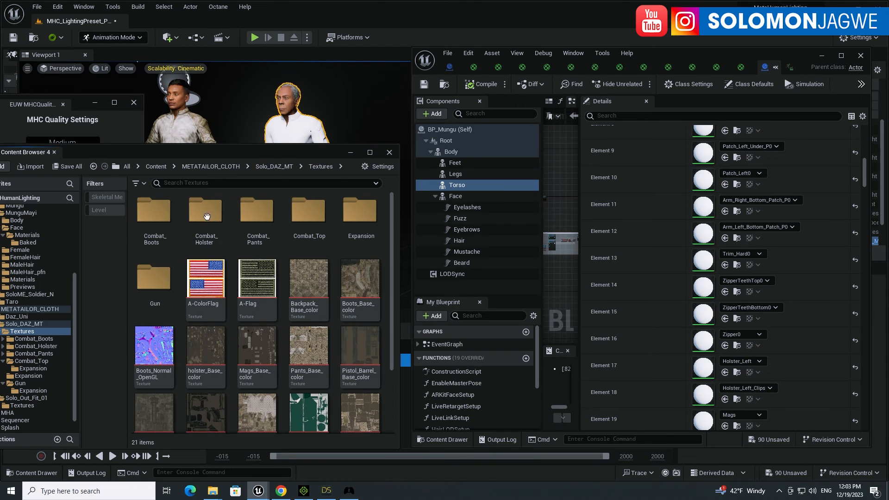
{"action": "double_click", "coordinate": [257, 213]}
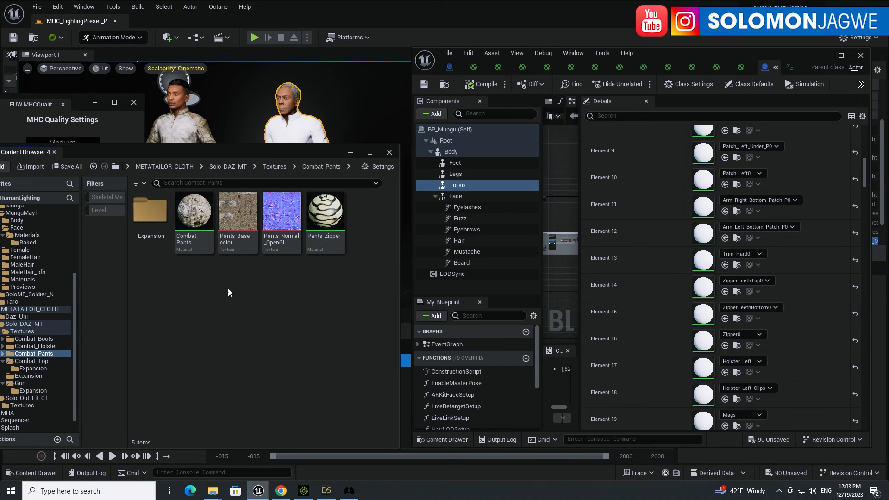
Create a new material named Pants2 in the Combat_Pants folder
{"action": "right_click", "coordinate": [230, 301]}
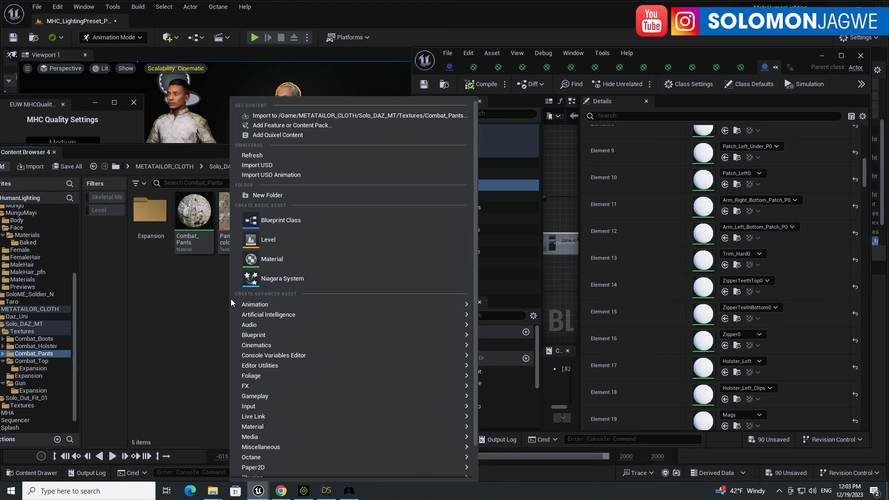
{"action": "left_click", "coordinate": [280, 258]}
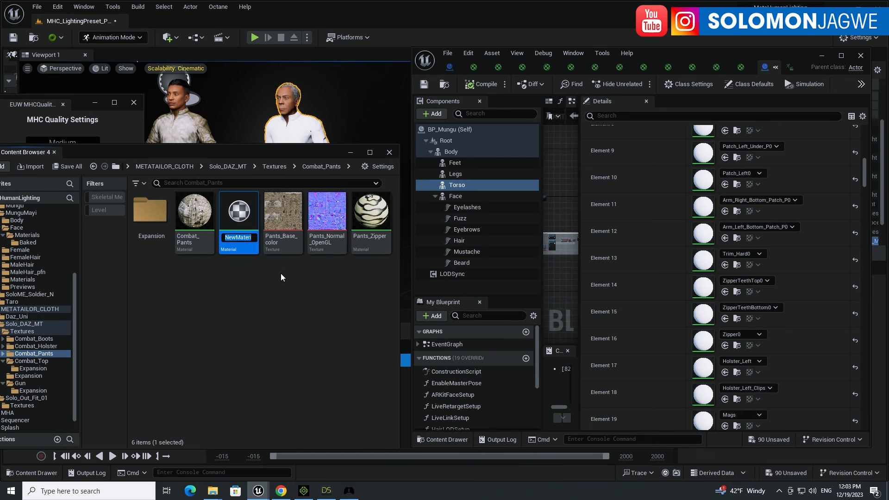
{"action": "type", "text": "Pants2"}
{"action": "key", "text": "Return"}
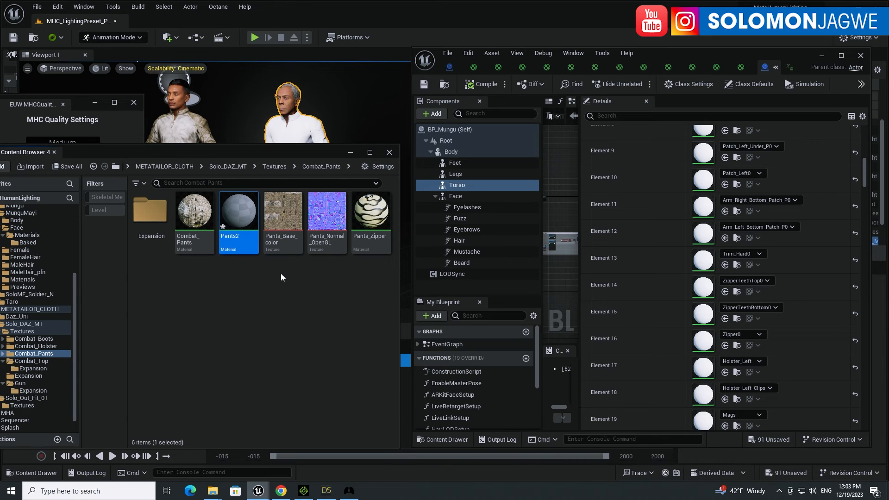
Open the Pants2 material and add Pants_Base_color and Pants_Normal_OpenGL as separate texture samples in its graph
{"action": "double_click", "coordinate": [240, 209]}
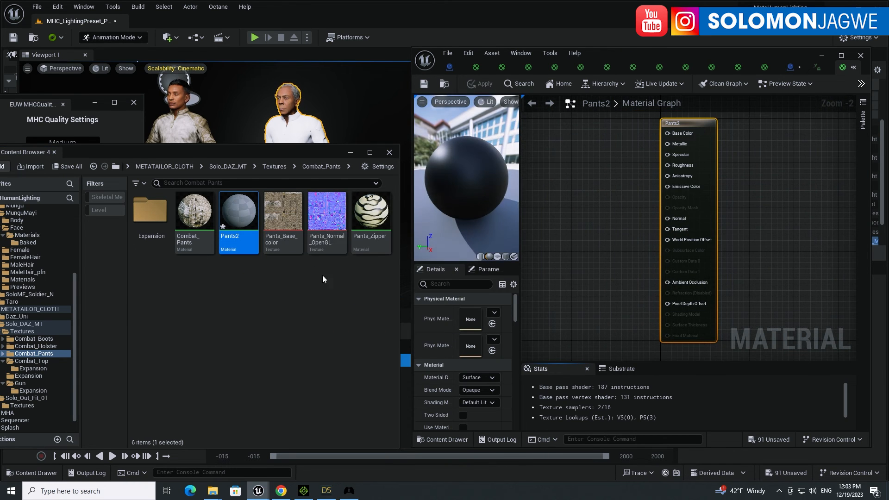
{"action": "left_click", "coordinate": [290, 282]}
{"action": "left_click", "coordinate": [299, 216]}
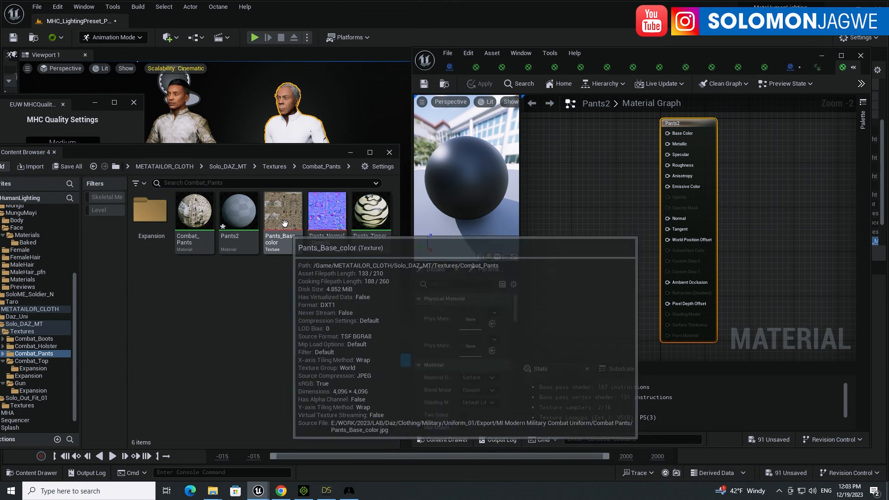
{"action": "left_click", "coordinate": [320, 215], "text": "ctrl"}
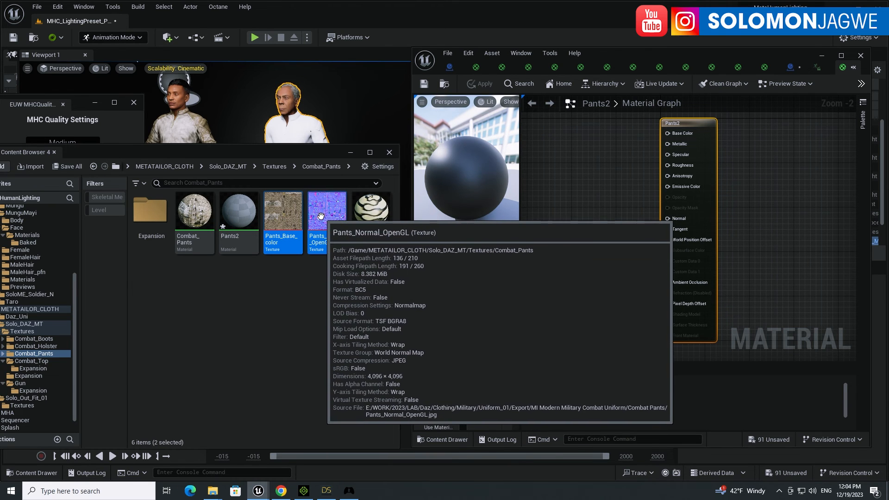
{"action": "left_click_drag", "start_coordinate": [324, 214], "coordinate": [573, 213]}
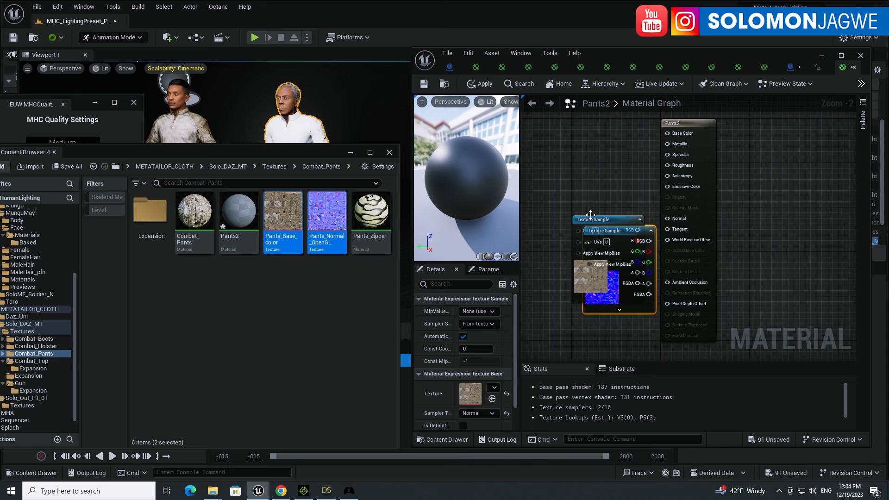
{"action": "left_click_drag", "start_coordinate": [627, 275], "coordinate": [593, 180]}
{"action": "left_click_drag", "start_coordinate": [632, 241], "coordinate": [597, 251]}
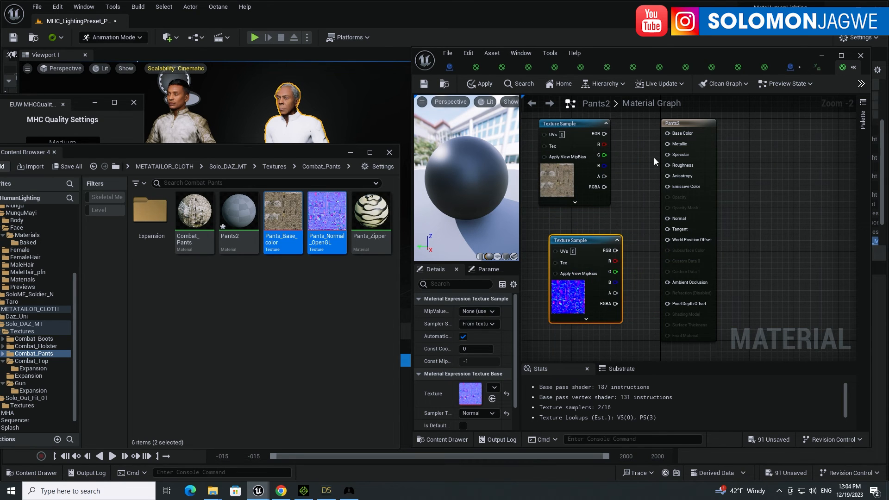
Connect the base color texture to Base Color and the normal texture to Normal, and apply and save Pants2
{"action": "left_click_drag", "start_coordinate": [604, 133], "coordinate": [667, 133]}
{"action": "left_click_drag", "start_coordinate": [616, 250], "coordinate": [678, 219]}
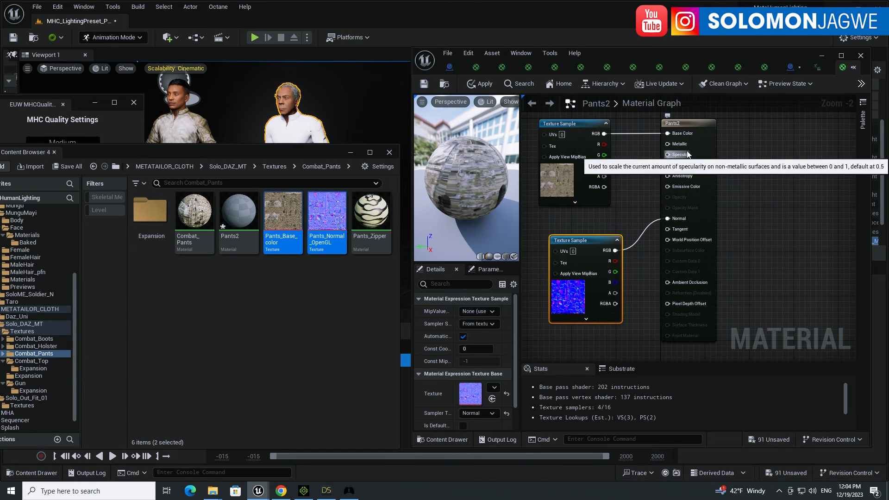
{"action": "left_click", "coordinate": [484, 85]}
{"action": "left_click", "coordinate": [424, 84]}
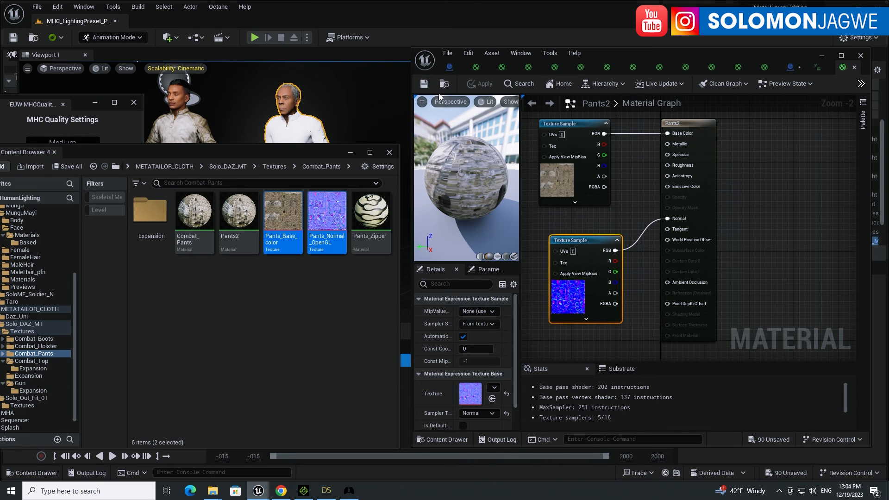
Feed the FlecktarnPants texture from the Expansion folder into Pants2's Base Color instead, and apply and save the material
{"action": "right_click_drag", "start_coordinate": [590, 229], "coordinate": [699, 194]}
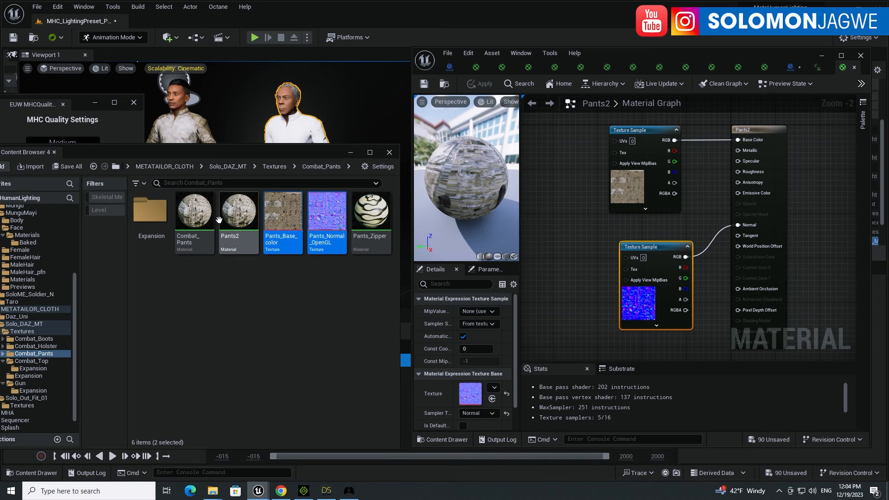
{"action": "double_click", "coordinate": [148, 212]}
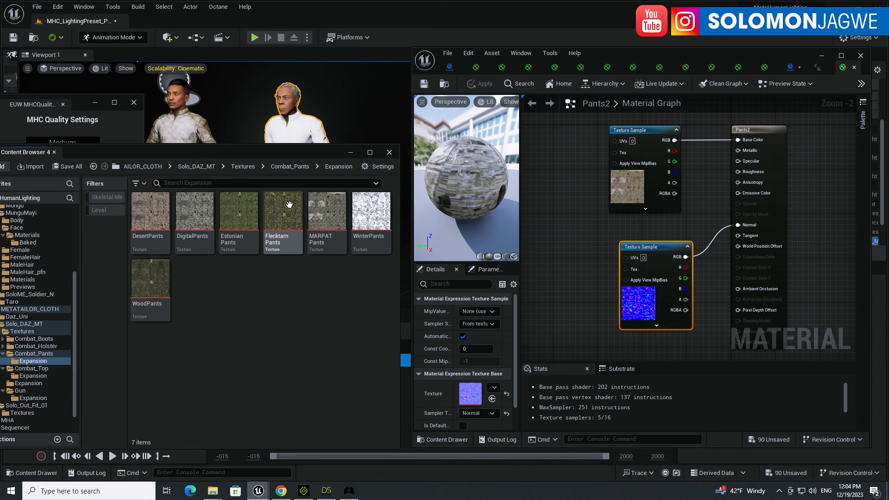
{"action": "left_click", "coordinate": [296, 222]}
{"action": "left_click_drag", "start_coordinate": [296, 222], "coordinate": [737, 140]}
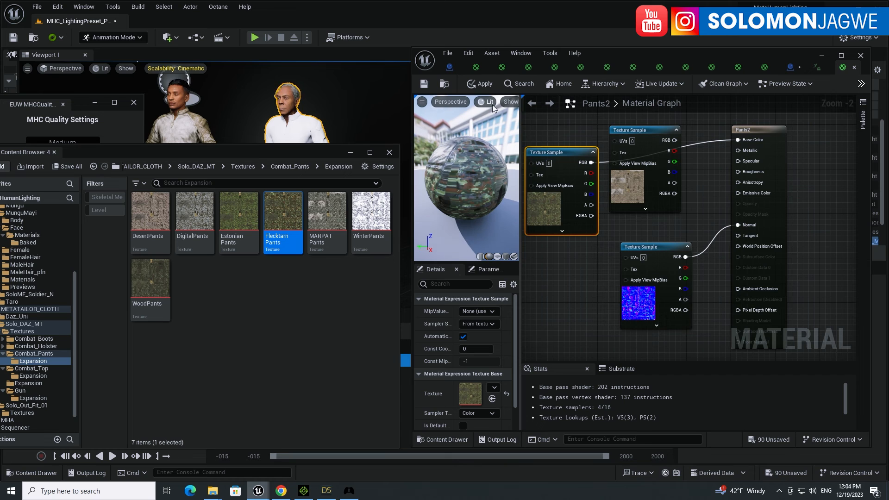
{"action": "left_click", "coordinate": [482, 84]}
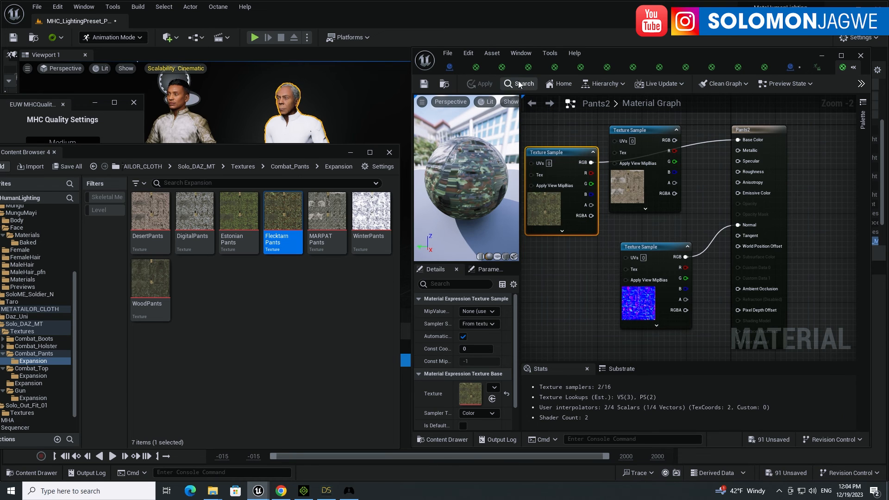
{"action": "left_click", "coordinate": [423, 84]}
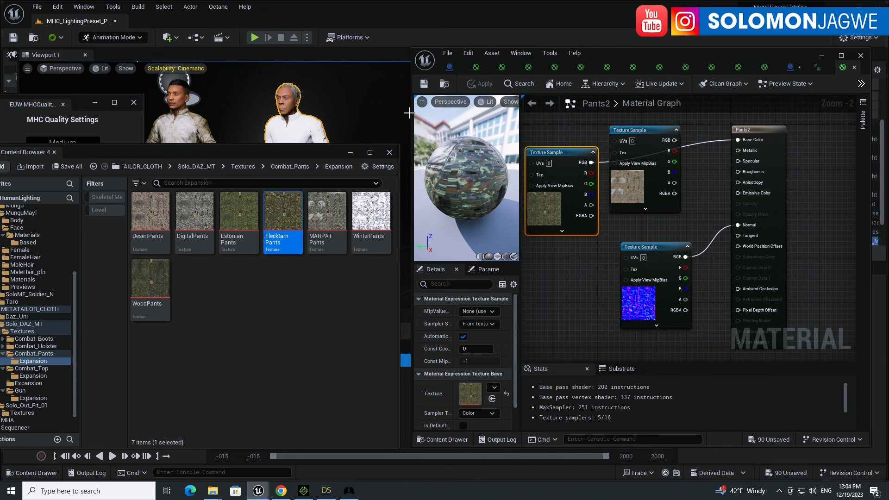
Widen the editor window and return to the Torso component's details in the BP_Mungu blueprint
{"action": "left_click_drag", "start_coordinate": [413, 111], "coordinate": [304, 112]}
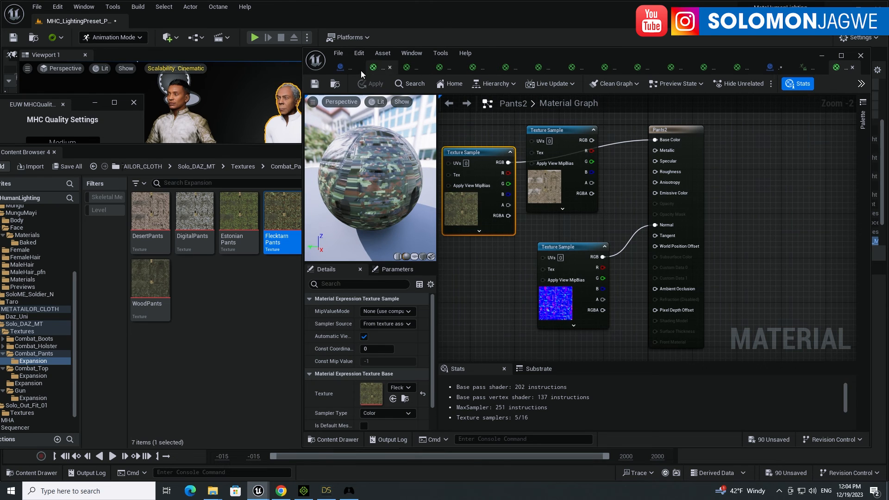
{"action": "left_click", "coordinate": [345, 67]}
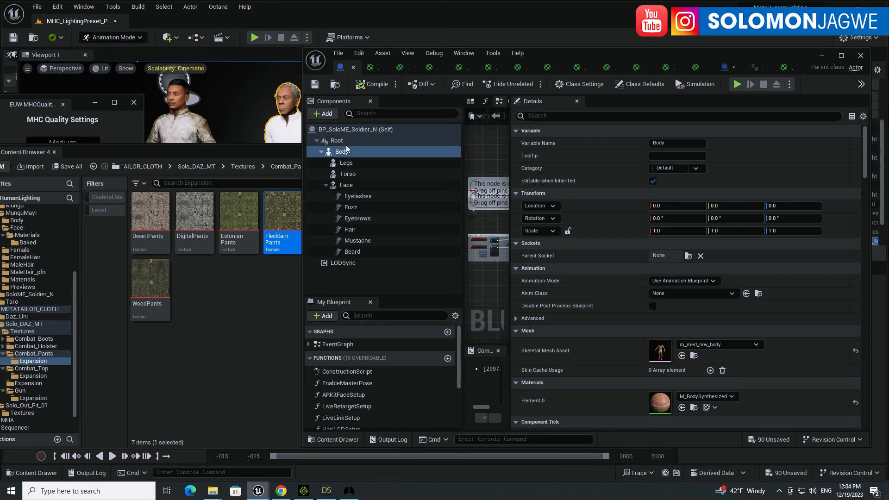
{"action": "left_click", "coordinate": [731, 69]}
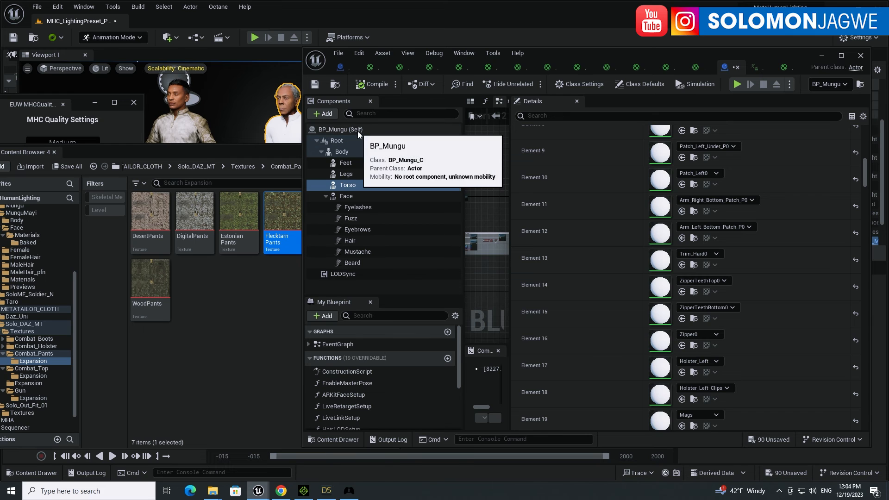
{"action": "scroll", "coordinate": [754, 199], "scroll_direction": "up", "scroll_amount": 3}
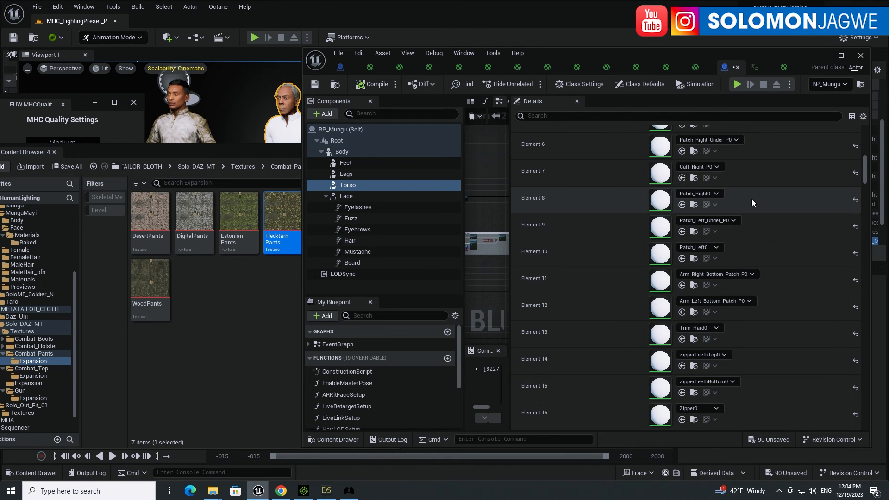
{"action": "left_click", "coordinate": [570, 115]}
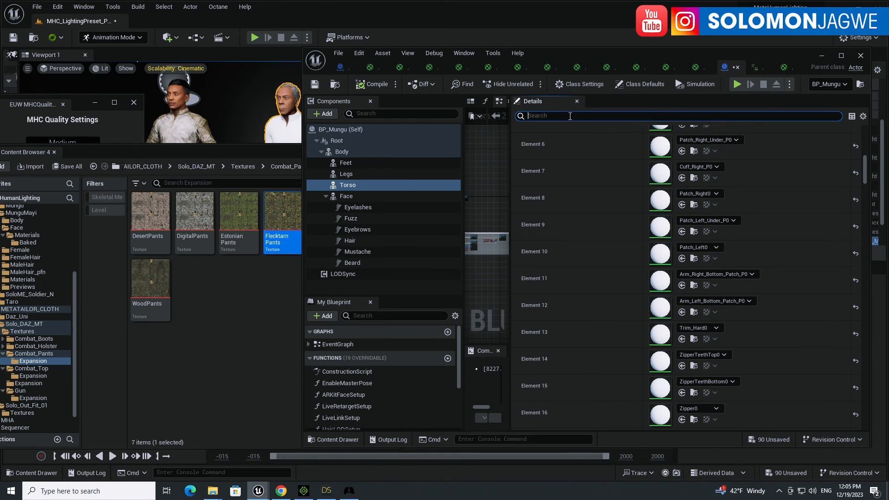
{"action": "left_click", "coordinate": [345, 176]}
{"action": "left_click", "coordinate": [350, 186]}
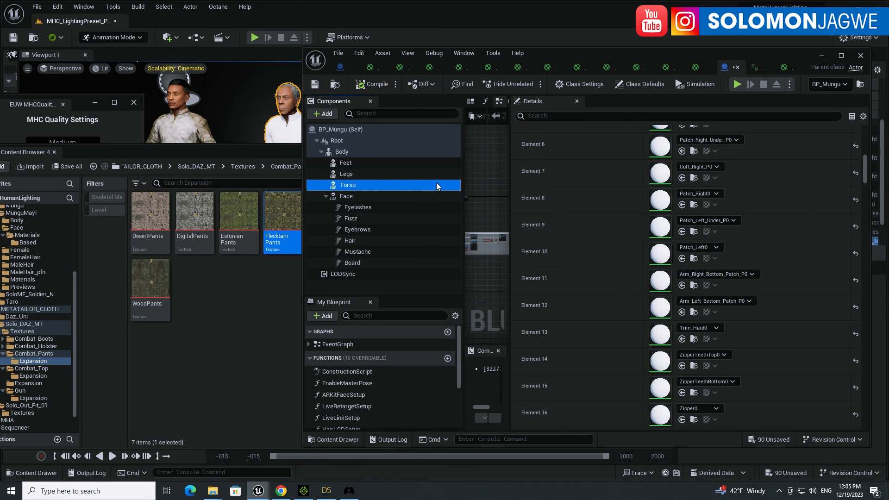
{"action": "scroll", "coordinate": [869, 153], "scroll_direction": "up", "scroll_amount": 3}
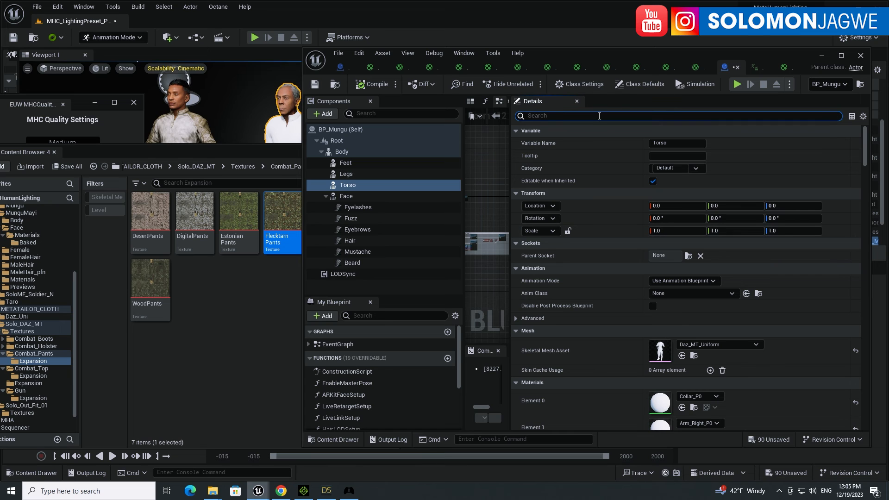
Filter the Torso's details for "pants" and select the Pants2 material in the Combat_Pants folder, arranging the windows to show both
{"action": "type", "text": "ants"}
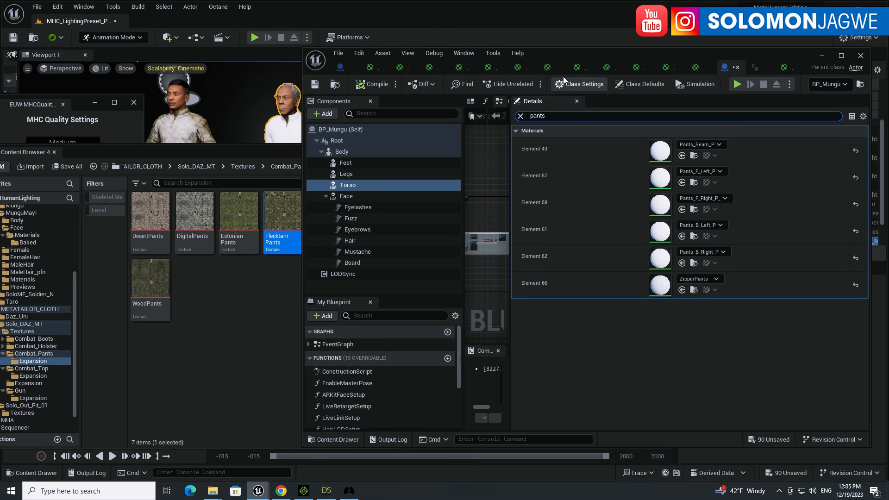
{"action": "left_click_drag", "start_coordinate": [556, 49], "coordinate": [643, 56]}
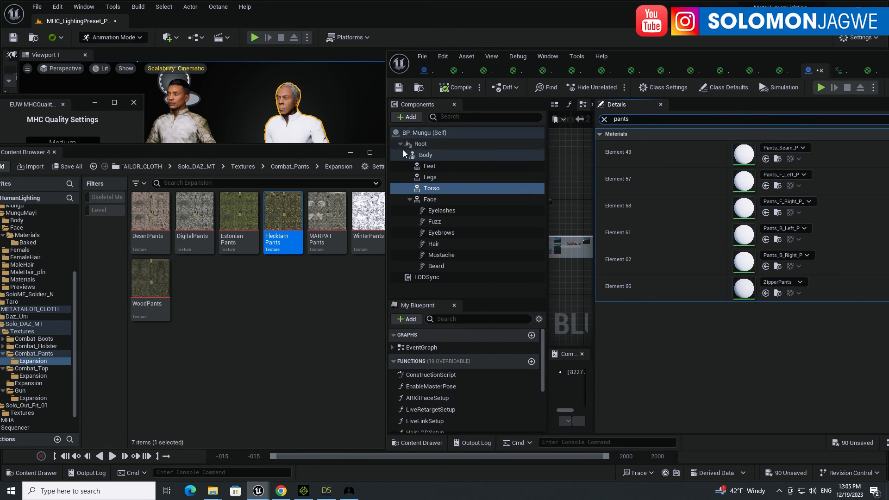
{"action": "left_click", "coordinate": [295, 165]}
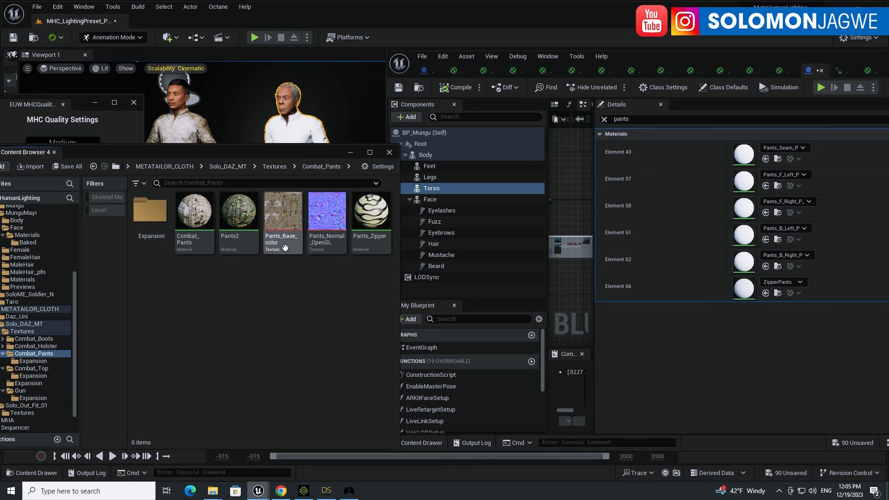
{"action": "left_click", "coordinate": [237, 221]}
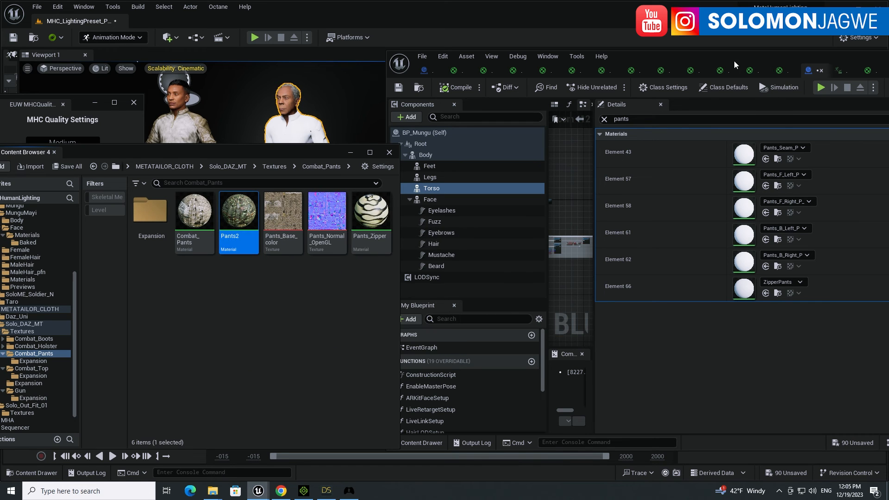
{"action": "left_click_drag", "start_coordinate": [731, 54], "coordinate": [660, 146]}
{"action": "left_click_drag", "start_coordinate": [268, 151], "coordinate": [146, 121]}
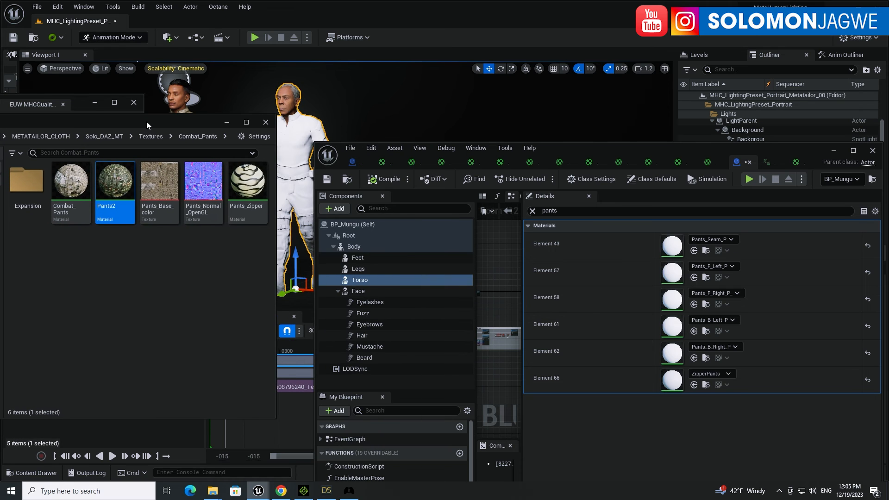
{"action": "left_click_drag", "start_coordinate": [589, 150], "coordinate": [635, 92]}
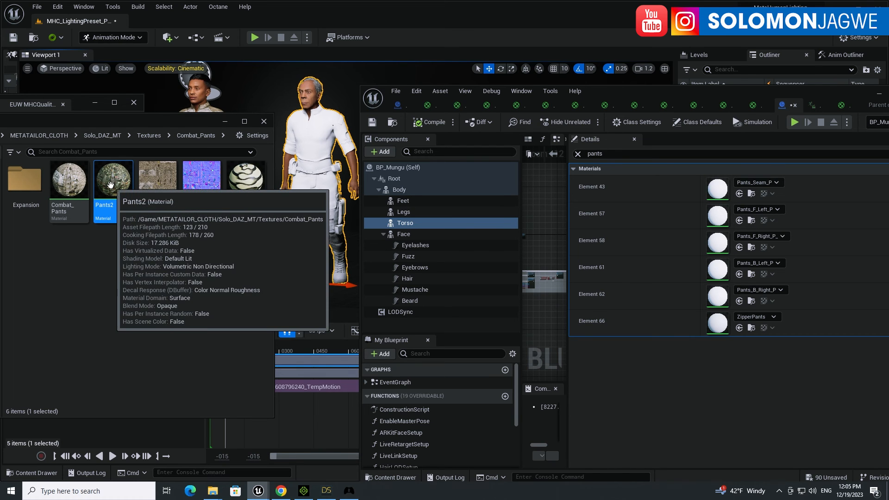
Assign Pants2 to the pants seam, front and back slots, Elements 43, 57, 58, 61 and 62, leaving ZipperPants as it is
{"action": "left_click", "coordinate": [740, 194]}
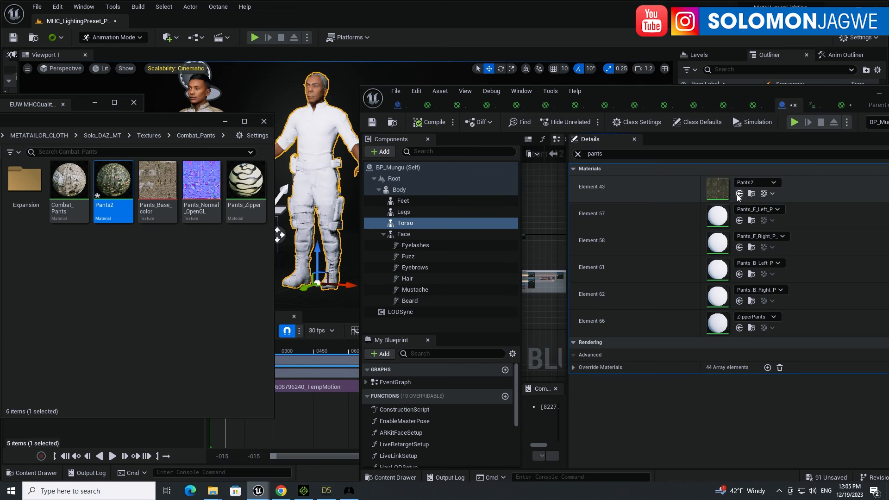
{"action": "left_click", "coordinate": [739, 221]}
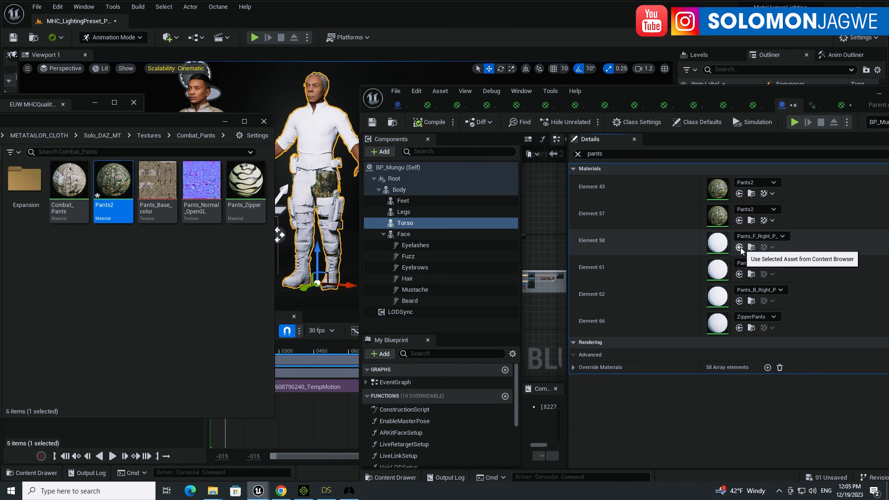
{"action": "left_click", "coordinate": [739, 248]}
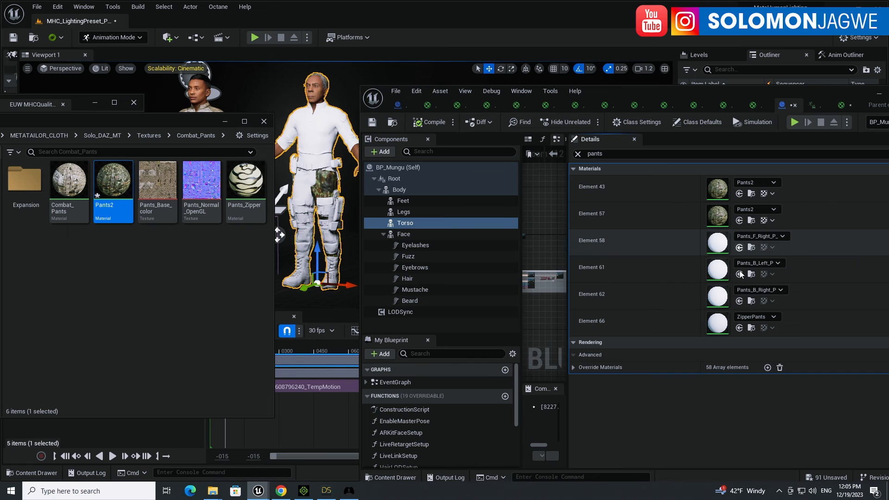
{"action": "left_click", "coordinate": [740, 301]}
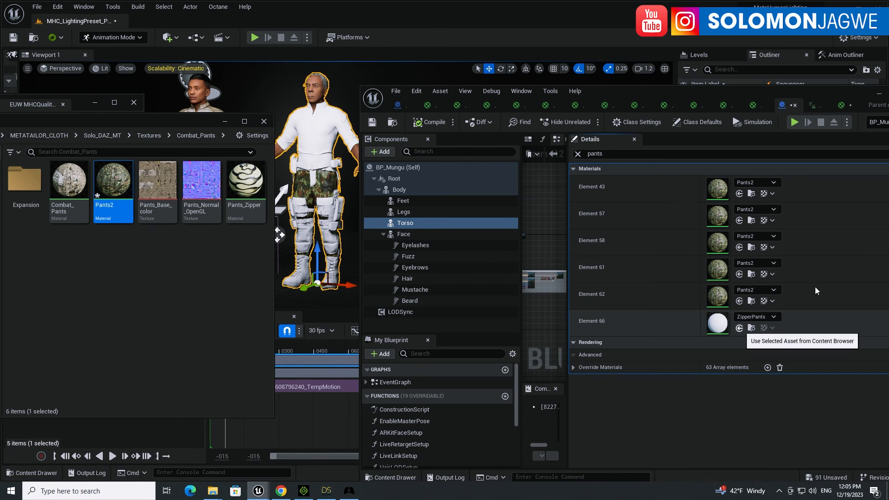
{"action": "left_click", "coordinate": [739, 327]}
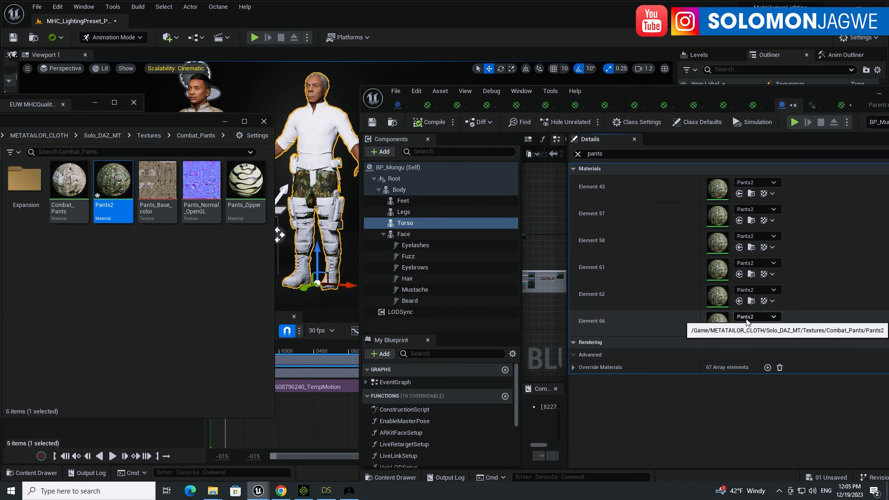
{"action": "key", "text": "ctrl+z"}
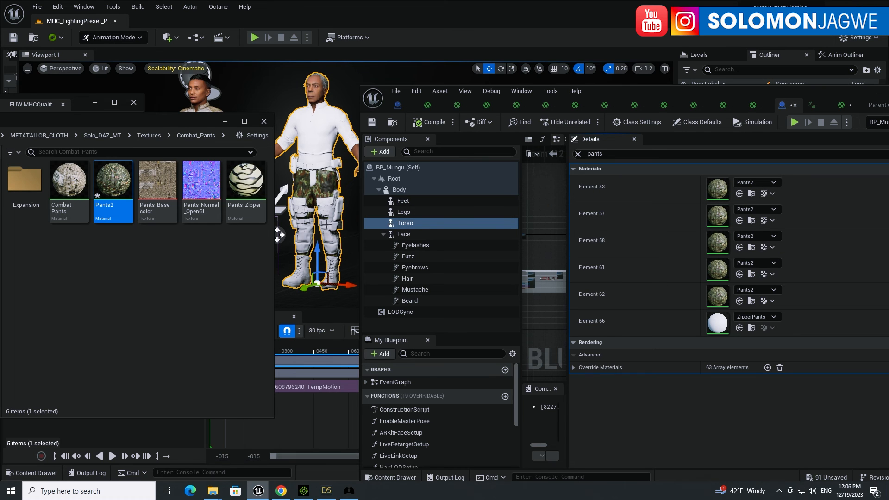
Clear the details filter and assign Pants2 to the right and left center knee slots, Elements 63 and 64
{"action": "left_click", "coordinate": [577, 154]}
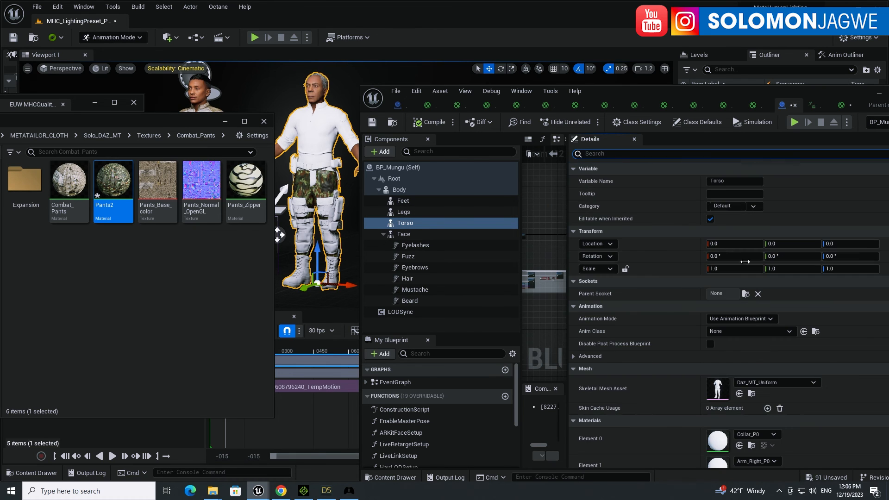
{"action": "scroll", "coordinate": [756, 337], "scroll_direction": "down", "scroll_amount": 10}
{"action": "scroll", "coordinate": [776, 282], "scroll_direction": "down", "scroll_amount": 20}
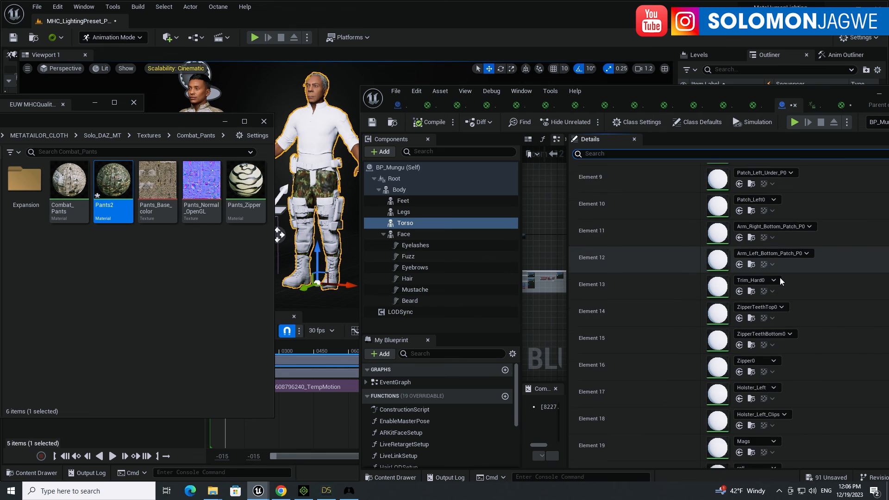
{"action": "scroll", "coordinate": [788, 270], "scroll_direction": "down", "scroll_amount": 9}
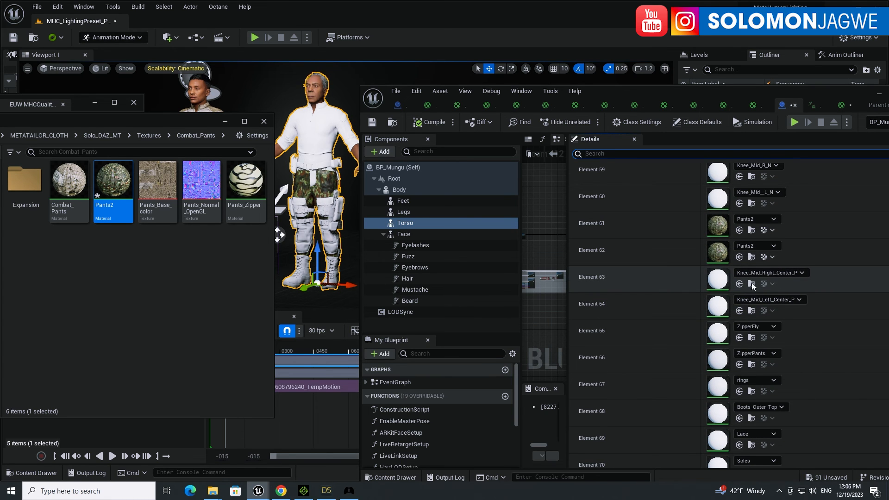
{"action": "scroll", "coordinate": [319, 236], "scroll_direction": "up", "scroll_amount": 4}
{"action": "scroll", "coordinate": [319, 236], "scroll_direction": "up", "scroll_amount": 8}
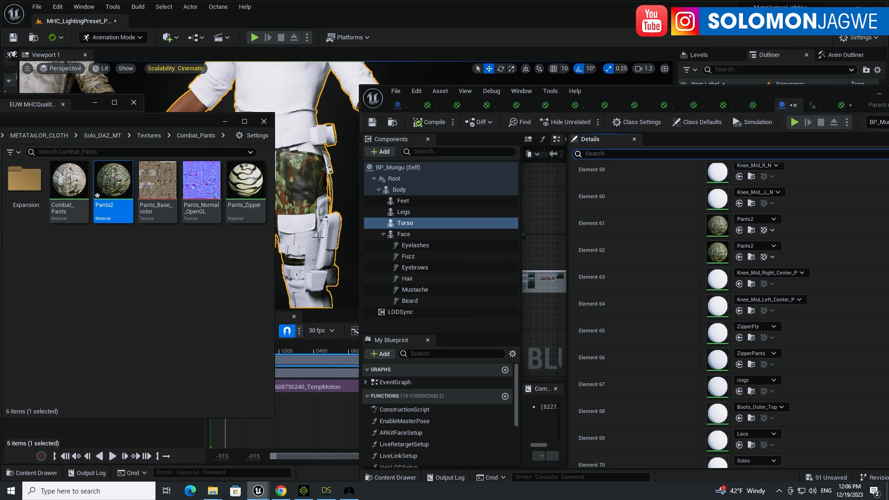
{"action": "mouse_move", "coordinate": [322, 238]}
{"action": "right_mouse_down"}
{"action": "mouse_move", "coordinate": [296, 245]}
{"action": "mouse_move", "coordinate": [322, 237]}
{"action": "right_mouse_up"}
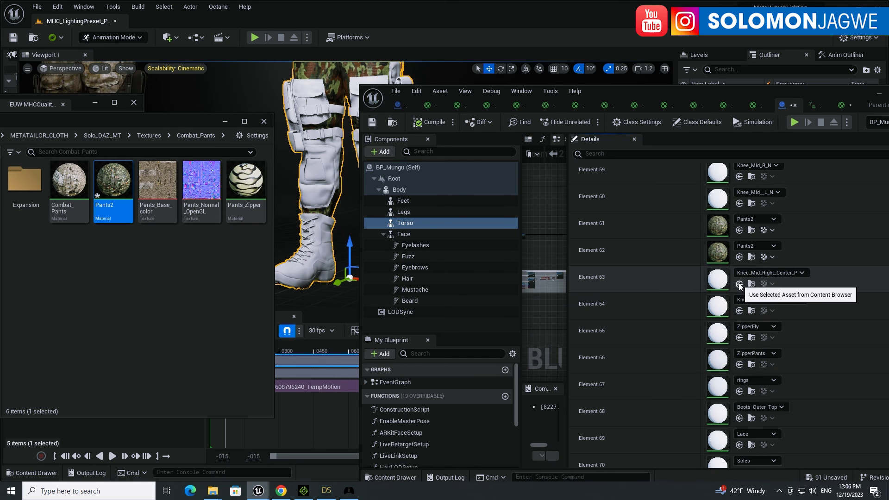
{"action": "left_click", "coordinate": [740, 283]}
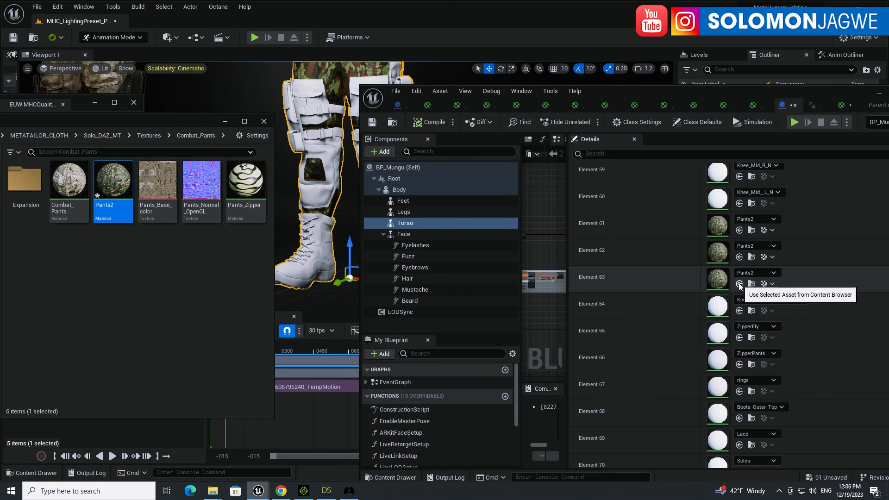
{"action": "left_click", "coordinate": [739, 311]}
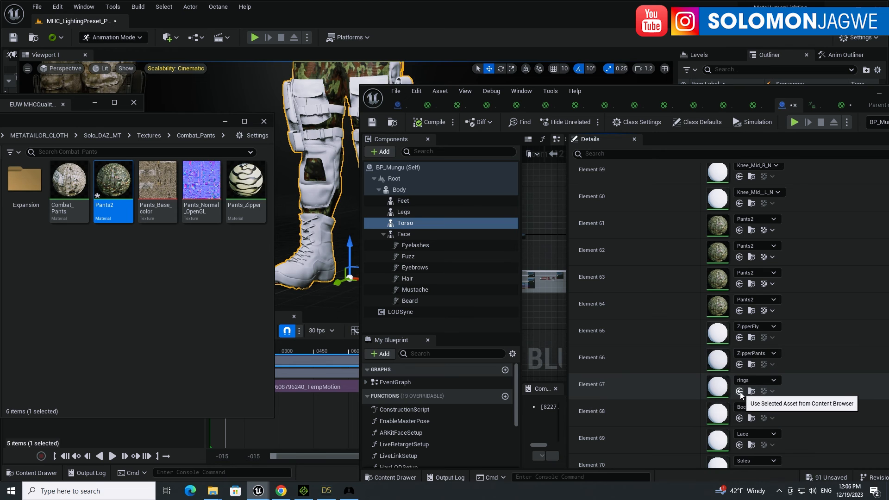
Assign Pants2 to the Knee_Mid slots, Elements 60 and 59
{"action": "scroll", "coordinate": [829, 246], "scroll_direction": "up", "scroll_amount": 1}
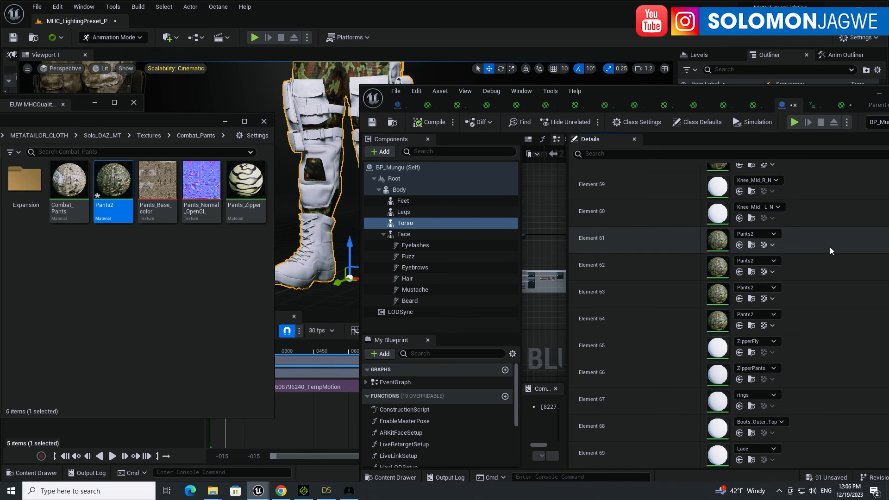
{"action": "left_click", "coordinate": [739, 218]}
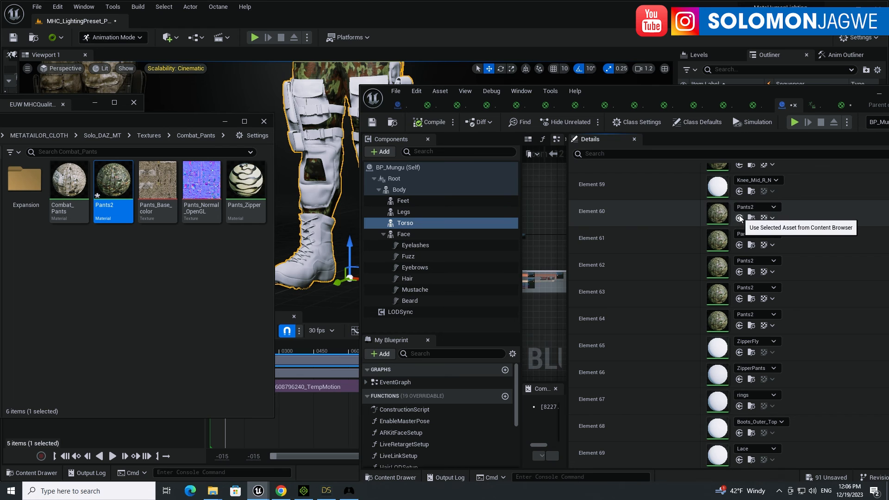
{"action": "left_click", "coordinate": [739, 191]}
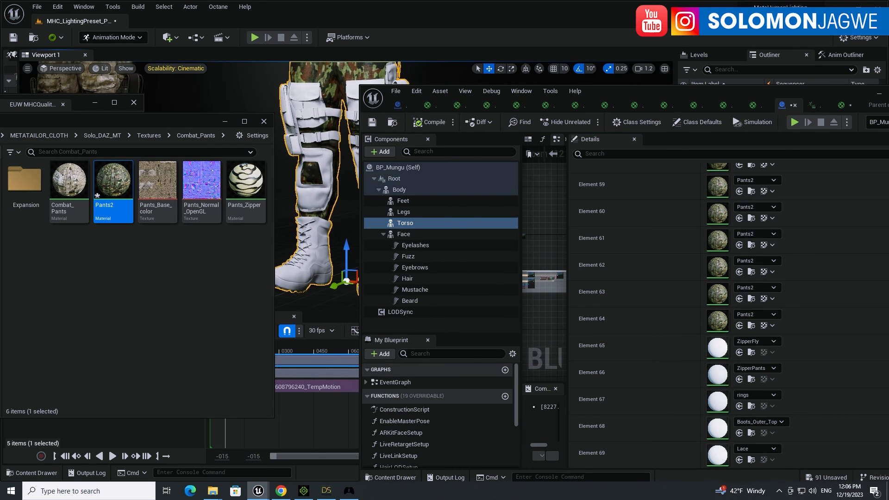
Assign Pants2 to the belt pocket, left mid-knee and loops slots, Elements 56, 55 and 54
{"action": "scroll", "coordinate": [770, 218], "scroll_direction": "up", "scroll_amount": 1}
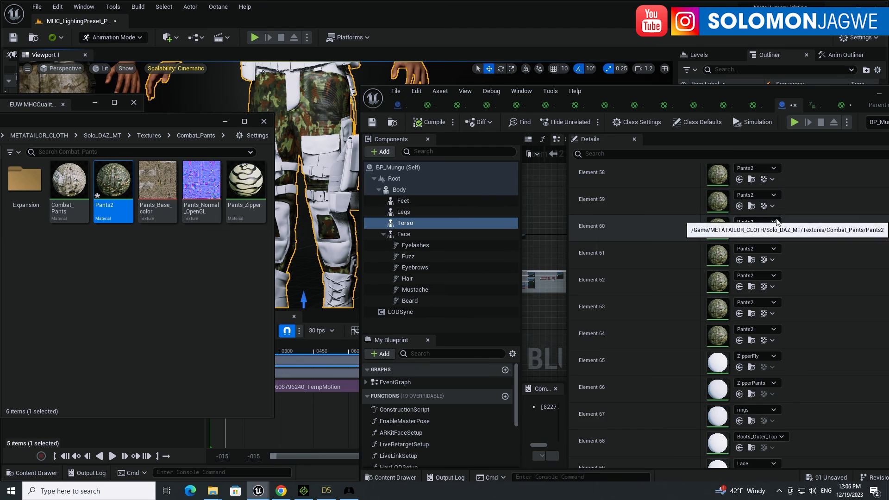
{"action": "scroll", "coordinate": [800, 226], "scroll_direction": "up", "scroll_amount": 4}
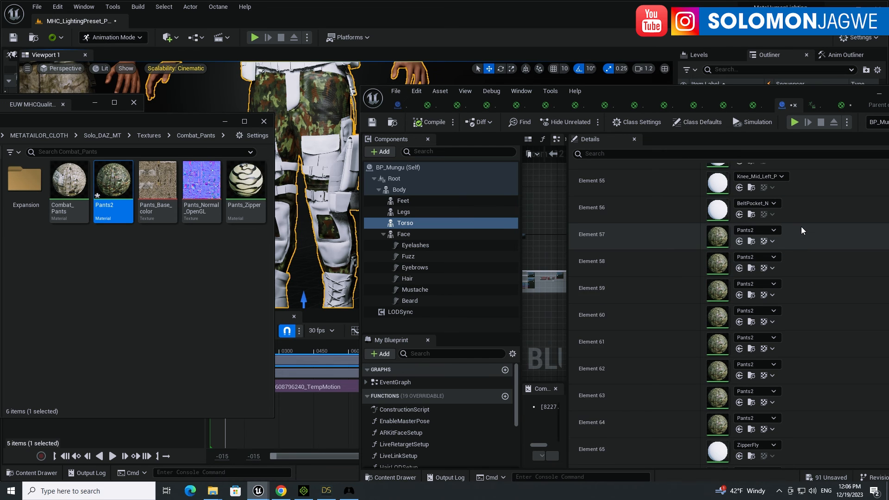
{"action": "scroll", "coordinate": [802, 227], "scroll_direction": "up", "scroll_amount": 1}
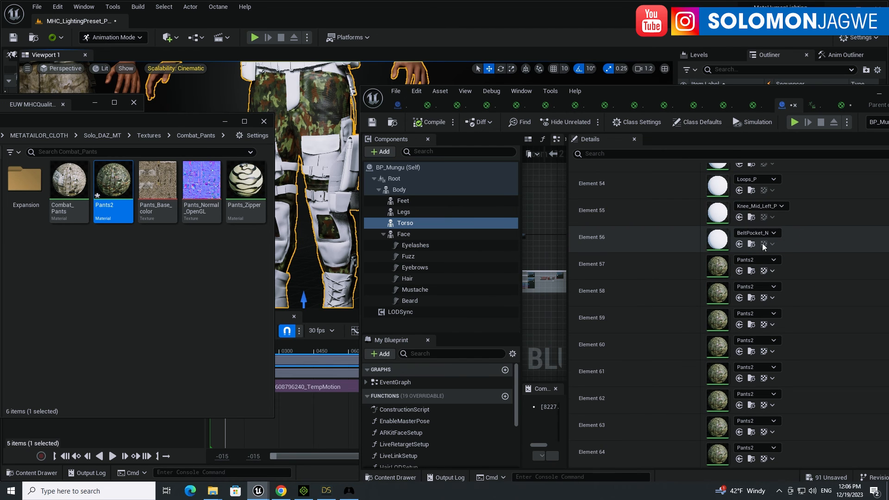
{"action": "left_click", "coordinate": [739, 217]}
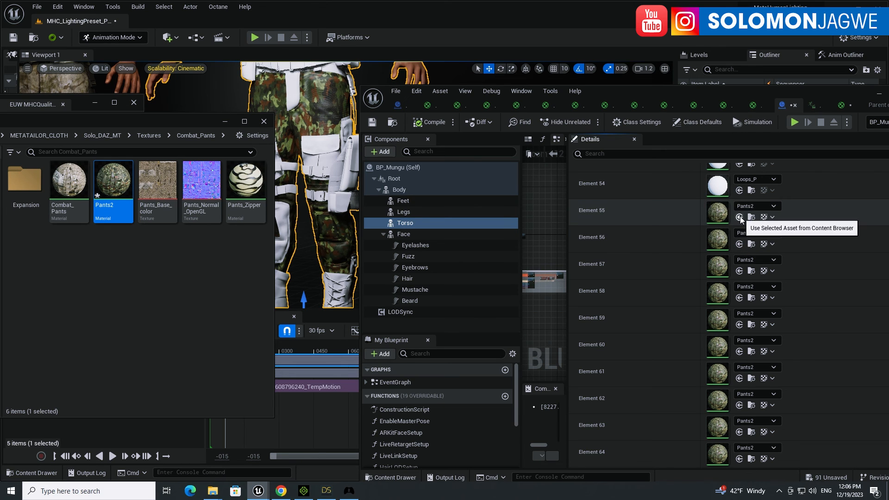
{"action": "left_click", "coordinate": [739, 190]}
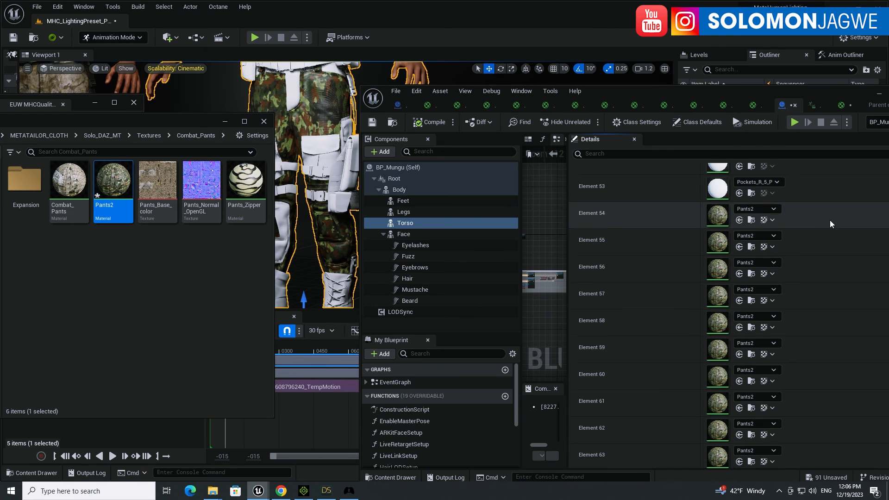
Assign Pants2 to the lower pocket and Denim_Velcro slots, Elements 53 through 48
{"action": "scroll", "coordinate": [830, 221], "scroll_direction": "up", "scroll_amount": 5}
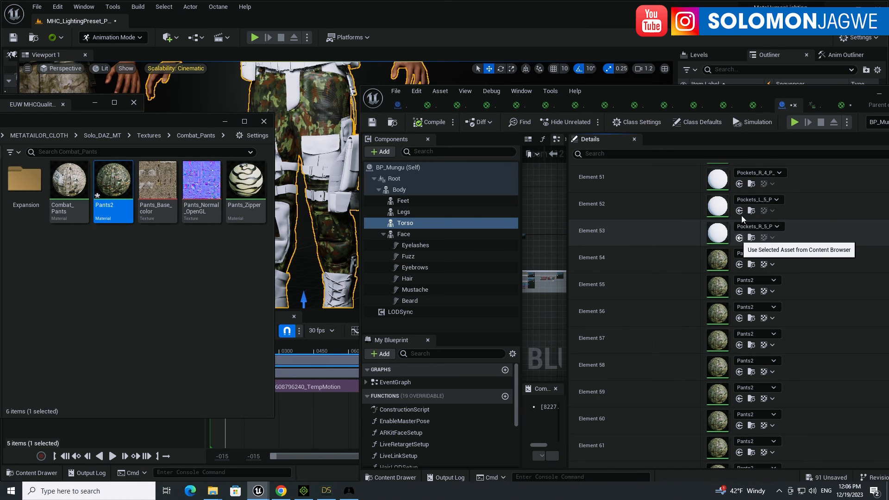
{"action": "left_click", "coordinate": [739, 184]}
{"action": "scroll", "coordinate": [818, 236], "scroll_direction": "up", "scroll_amount": 4}
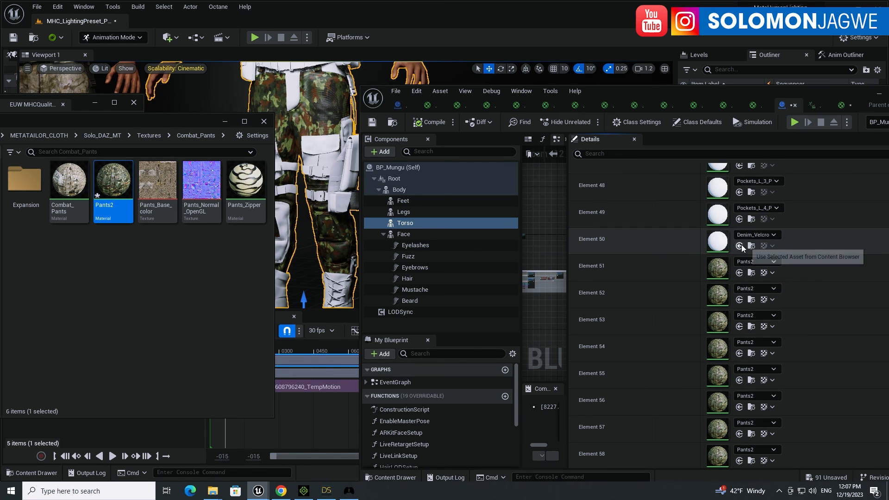
{"action": "left_click", "coordinate": [739, 247]}
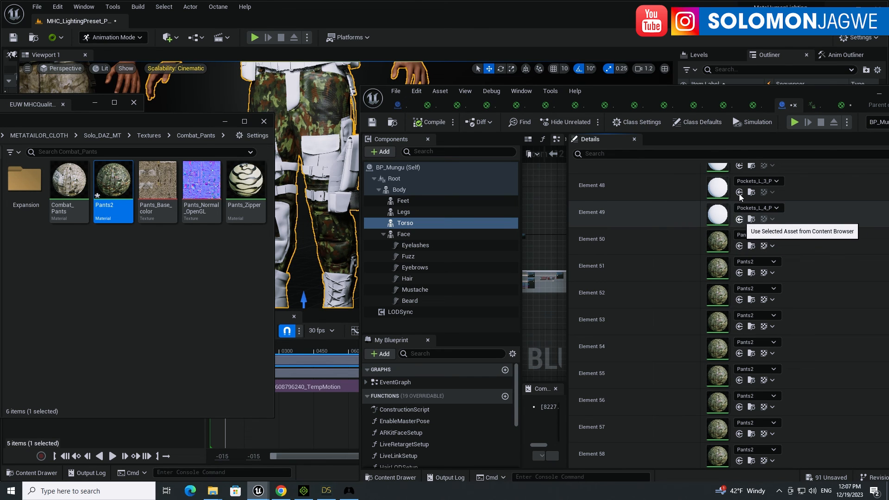
{"action": "left_click", "coordinate": [739, 219]}
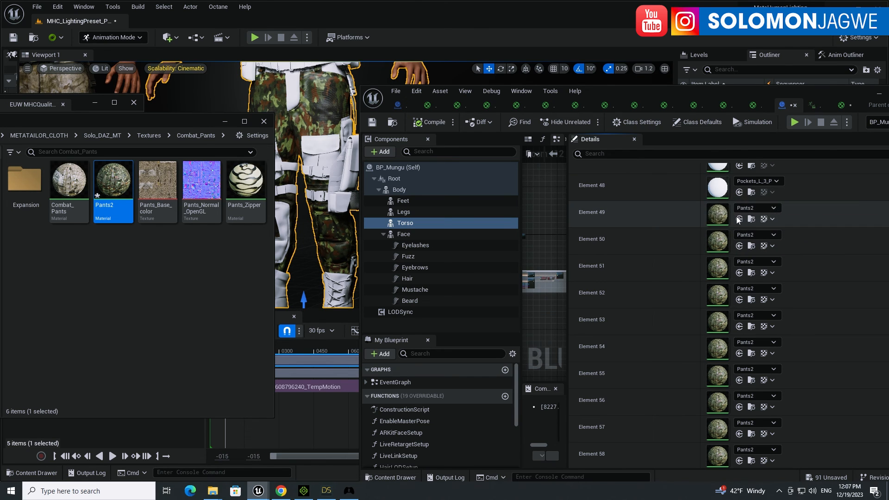
{"action": "left_click", "coordinate": [739, 192]}
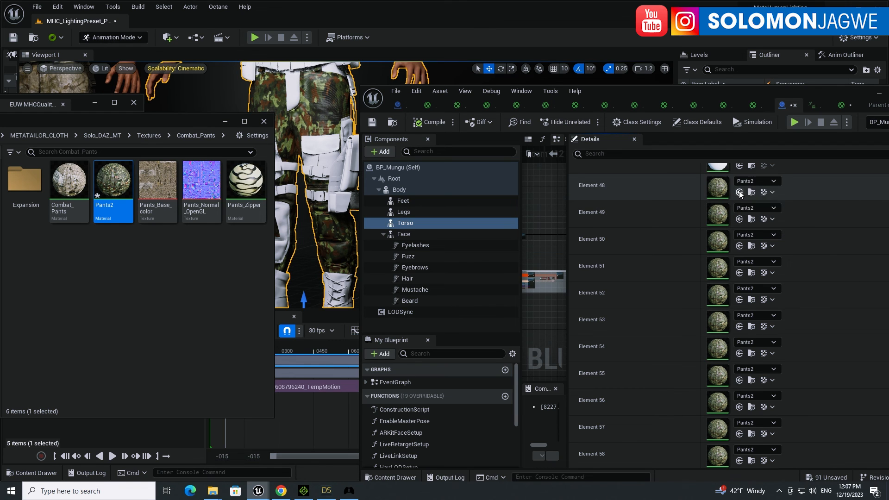
Assign Pants2 to the Pockets_R_3_P and Pockets_L_1_P slots, Elements 47 and 46
{"action": "scroll", "coordinate": [816, 216], "scroll_direction": "up", "scroll_amount": 2}
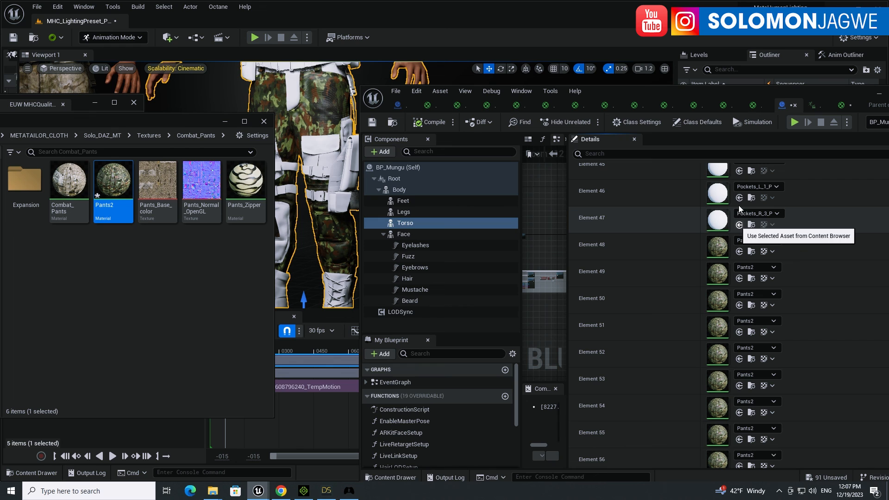
{"action": "left_click", "coordinate": [739, 198]}
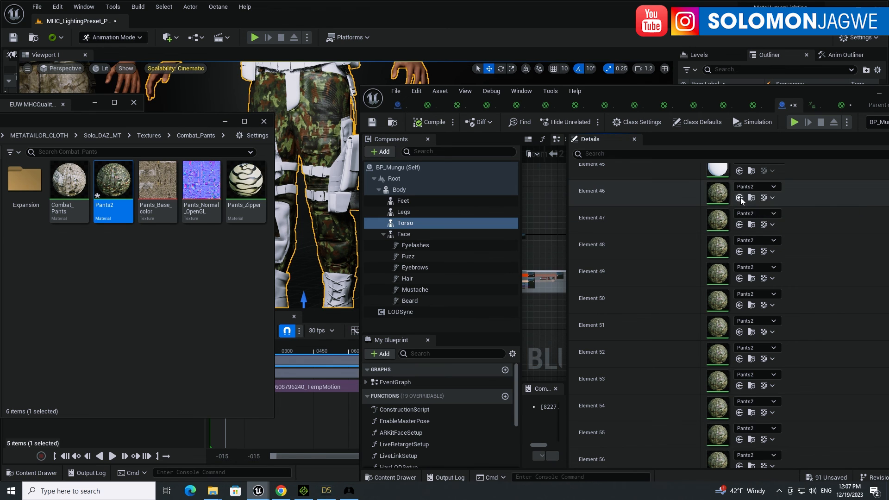
{"action": "scroll", "coordinate": [823, 206], "scroll_direction": "up", "scroll_amount": 2}
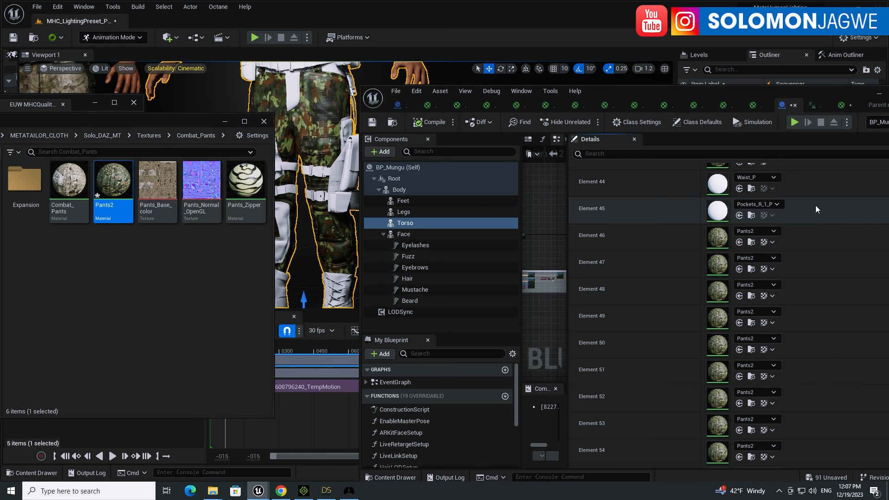
Assign Pants2 to the Pockets_R_1_P and Waist_P slots, Elements 45 and 44
{"action": "left_click", "coordinate": [739, 216]}
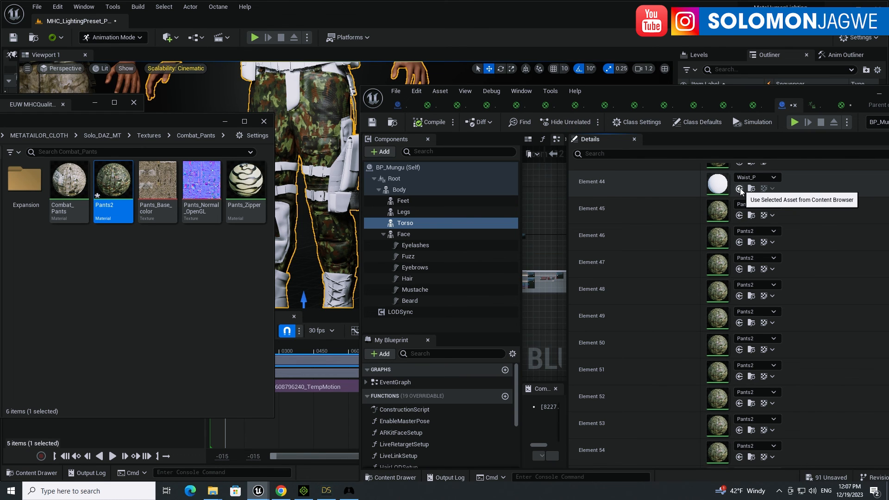
{"action": "left_click", "coordinate": [739, 189]}
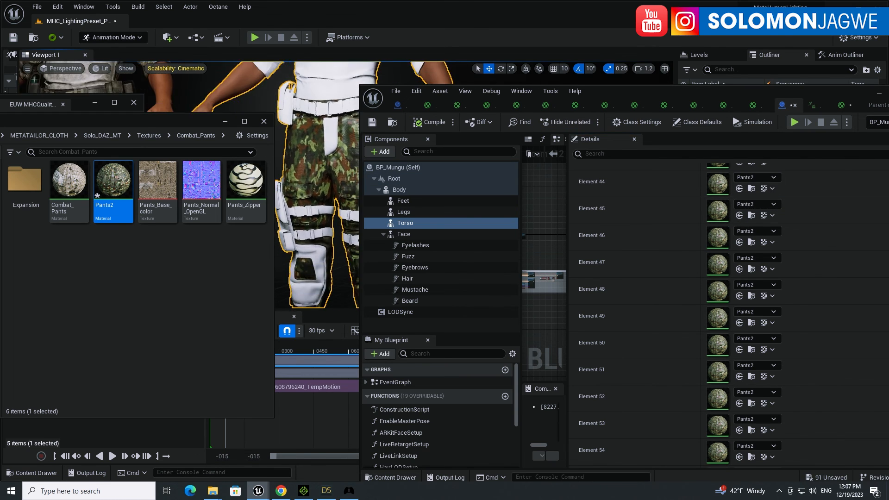
{"action": "scroll", "coordinate": [333, 182], "scroll_direction": "down", "scroll_amount": 4}
{"action": "left_click_drag", "start_coordinate": [622, 88], "coordinate": [719, 83]}
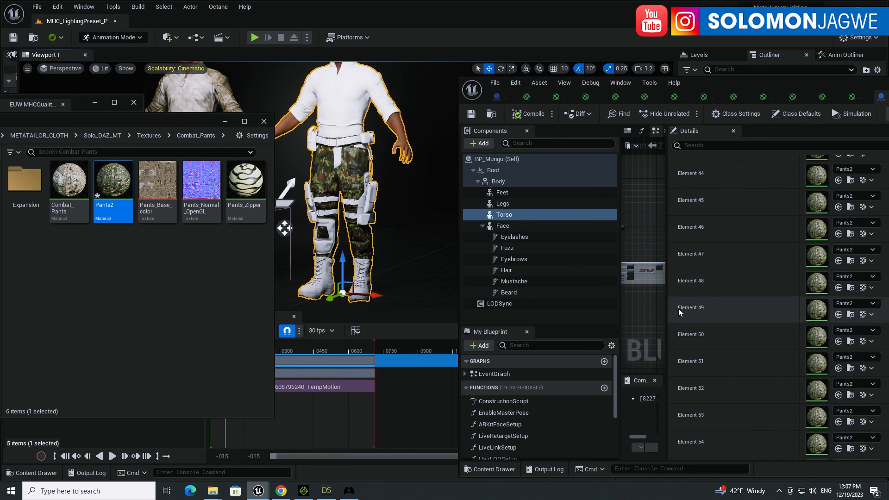
Arrange the windows so both characters can be compared, and open the Combat_Pants material for editing
{"action": "left_click_drag", "start_coordinate": [207, 124], "coordinate": [212, 225]}
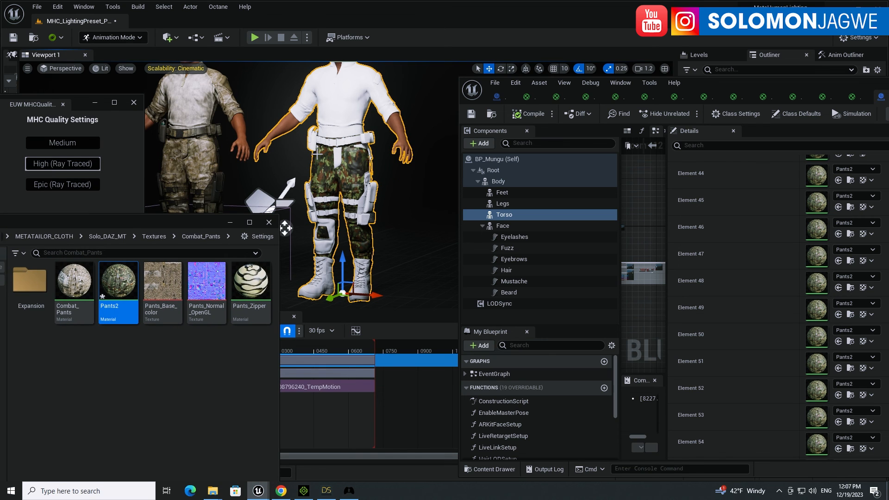
{"action": "middle_click_drag", "start_coordinate": [337, 153], "coordinate": [493, 183]}
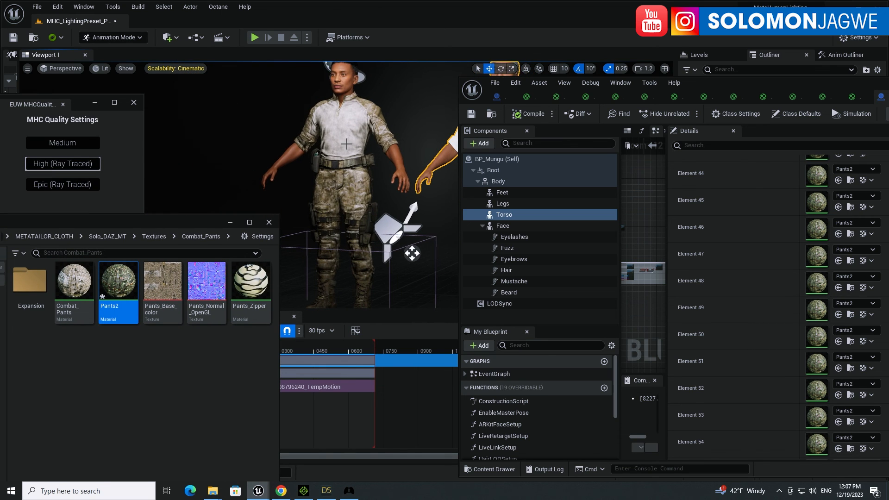
{"action": "left_click_drag", "start_coordinate": [694, 82], "coordinate": [762, 161]}
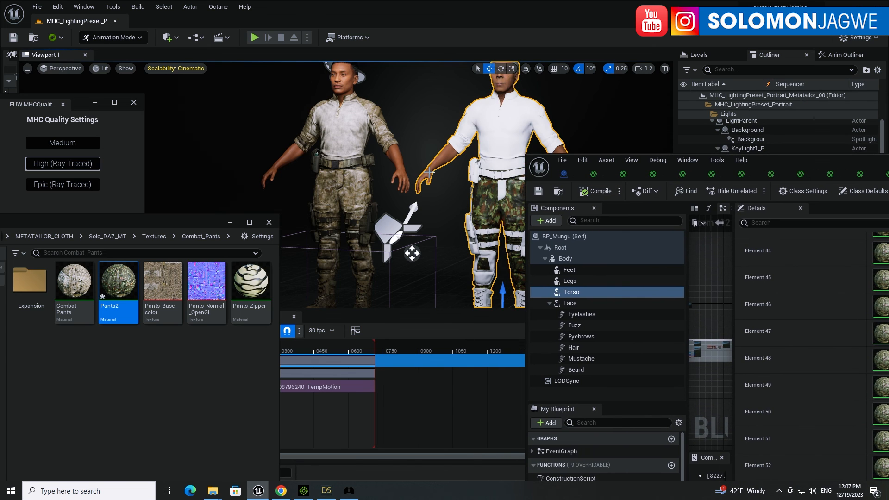
{"action": "mouse_move", "coordinate": [428, 172]}
{"action": "middle_mouse_down"}
{"action": "mouse_move", "coordinate": [325, 148]}
{"action": "mouse_move", "coordinate": [375, 149]}
{"action": "mouse_move", "coordinate": [428, 179]}
{"action": "middle_mouse_up"}
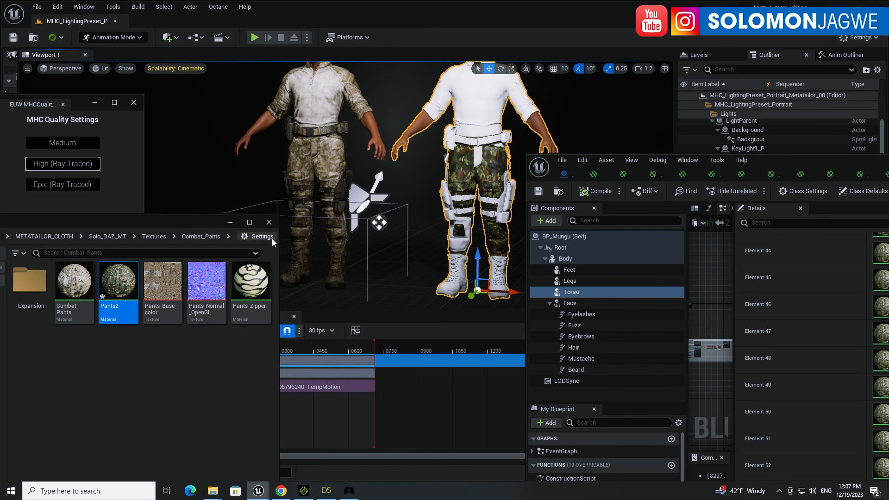
{"action": "left_click", "coordinate": [75, 287]}
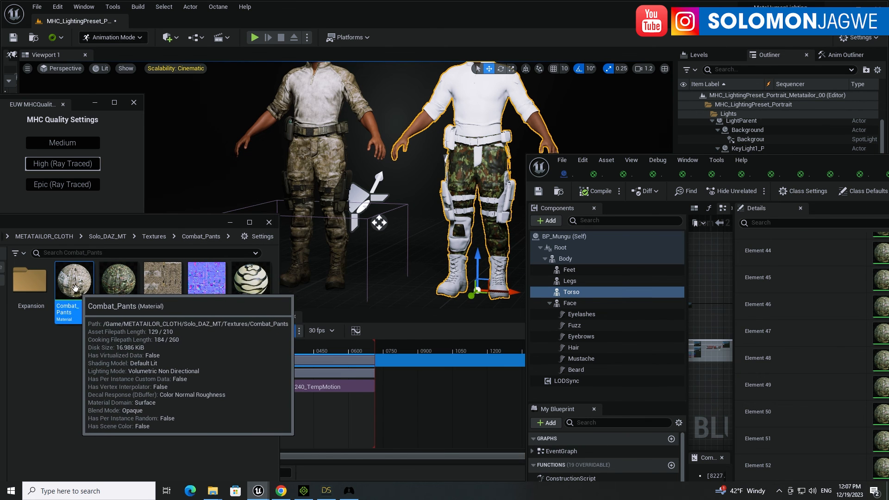
{"action": "double_click", "coordinate": [75, 287]}
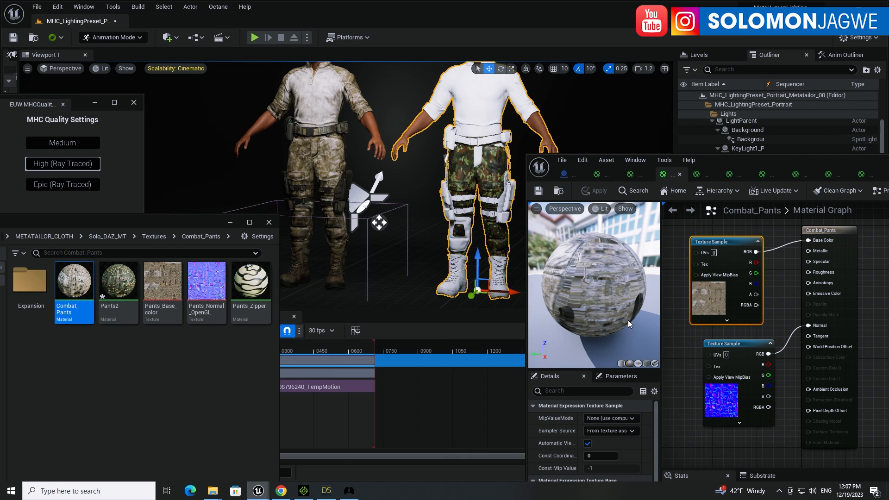
Add the EstonianPants texture from the Expansion folder to Combat_Pants, connect its RGB to Base Color, and apply the material
{"action": "double_click", "coordinate": [34, 283]}
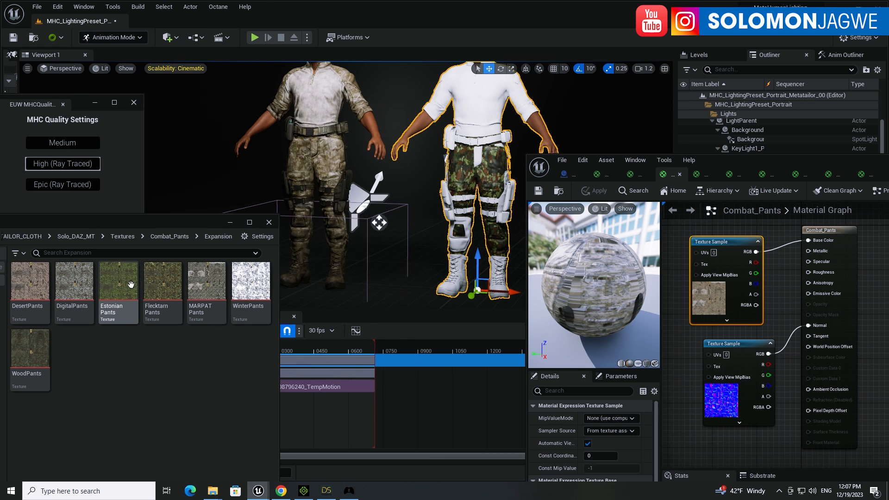
{"action": "left_click_drag", "start_coordinate": [131, 284], "coordinate": [677, 329]}
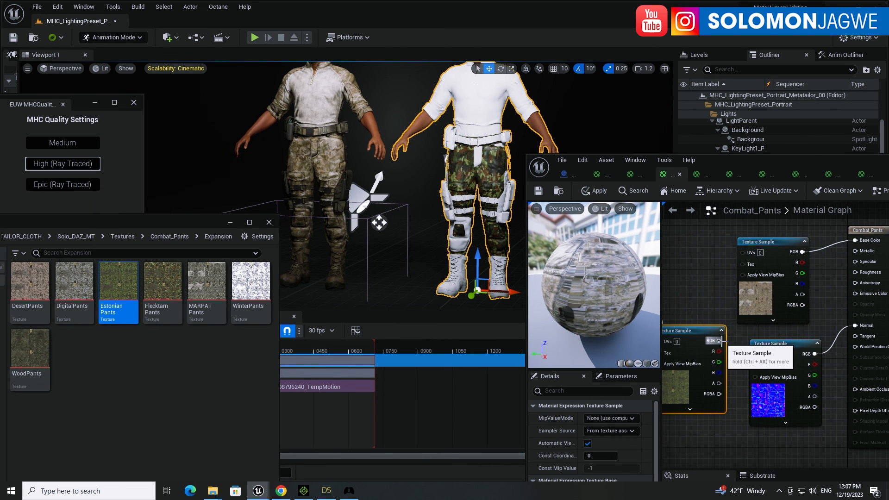
{"action": "left_click_drag", "start_coordinate": [777, 319], "coordinate": [855, 240]}
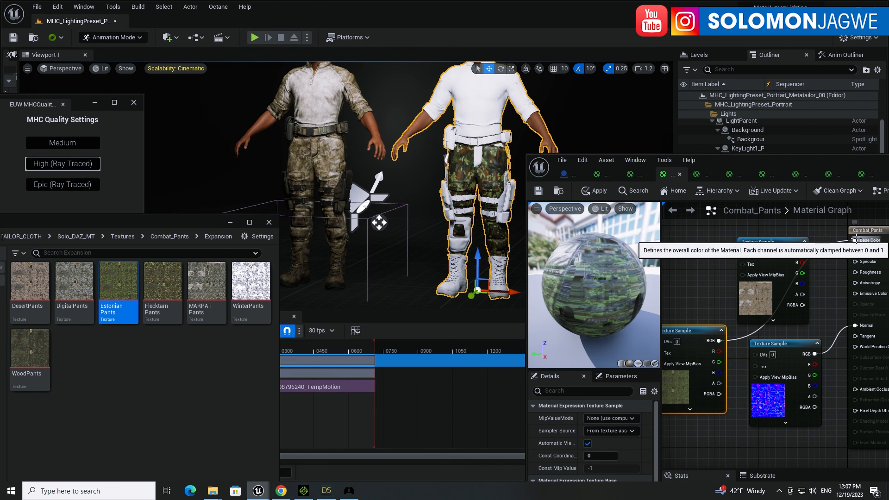
{"action": "left_click", "coordinate": [597, 192]}
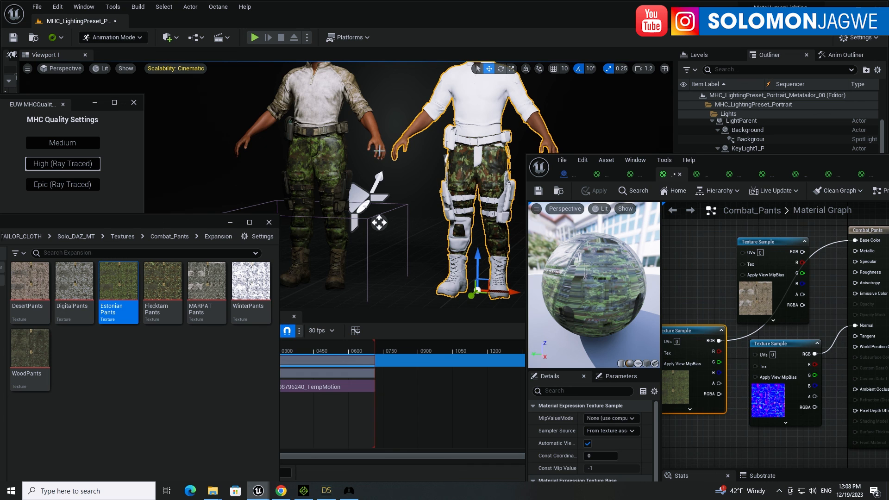
{"action": "middle_click_drag", "start_coordinate": [408, 215], "coordinate": [405, 212]}
Clear the material editor out of the way and open the Sequencer folder under Content in Content Browser 2
{"action": "left_click_drag", "start_coordinate": [785, 157], "coordinate": [553, 116]}
{"action": "left_click", "coordinate": [812, 121]}
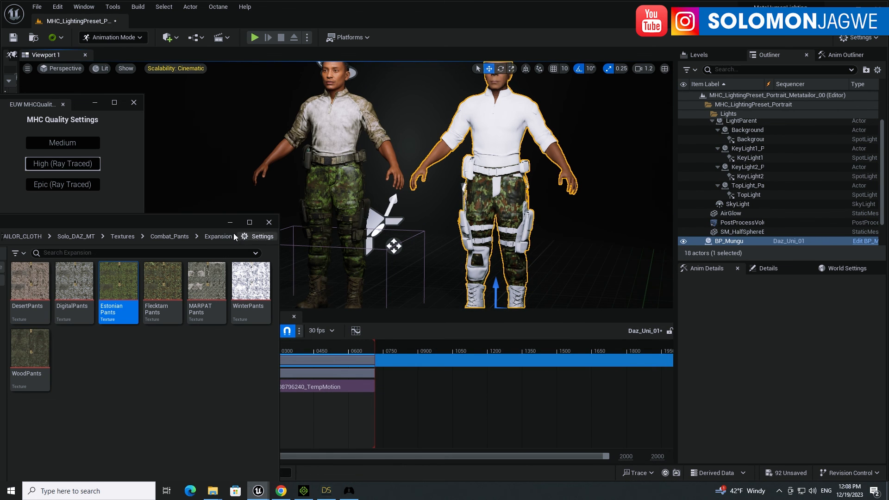
{"action": "left_click_drag", "start_coordinate": [191, 225], "coordinate": [761, 164]}
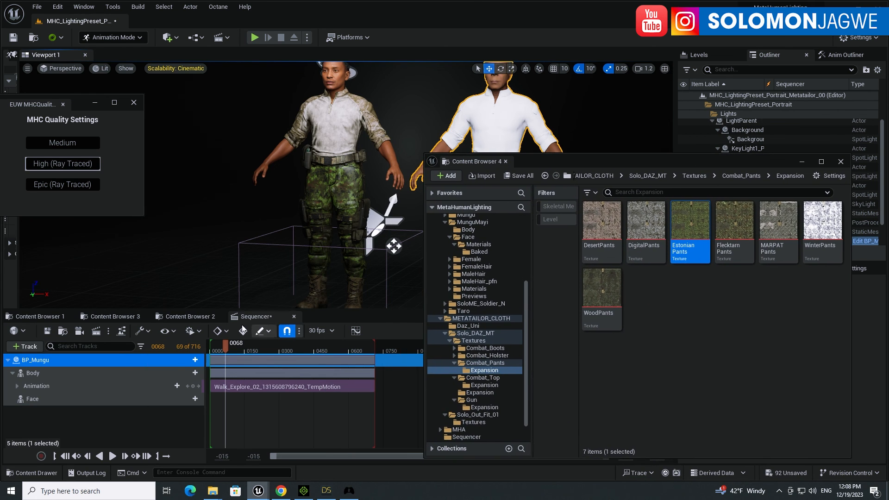
{"action": "left_click", "coordinate": [187, 316]}
{"action": "left_click", "coordinate": [185, 331]}
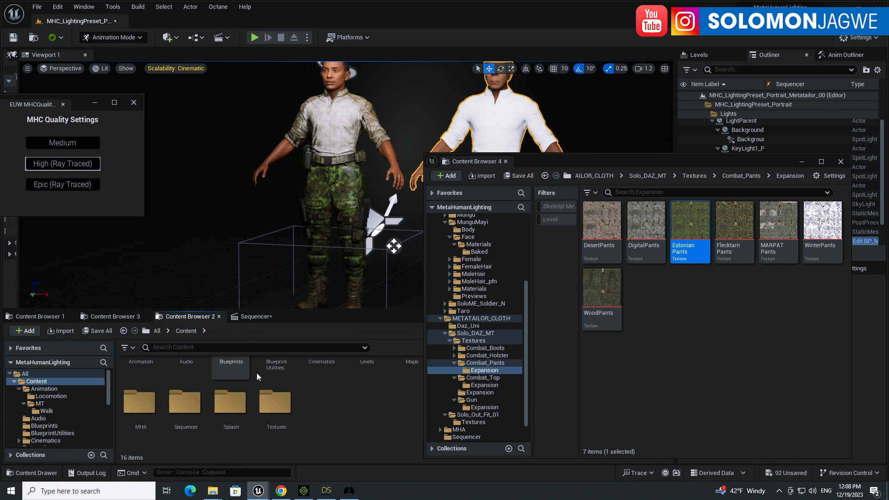
{"action": "left_click", "coordinate": [156, 331]}
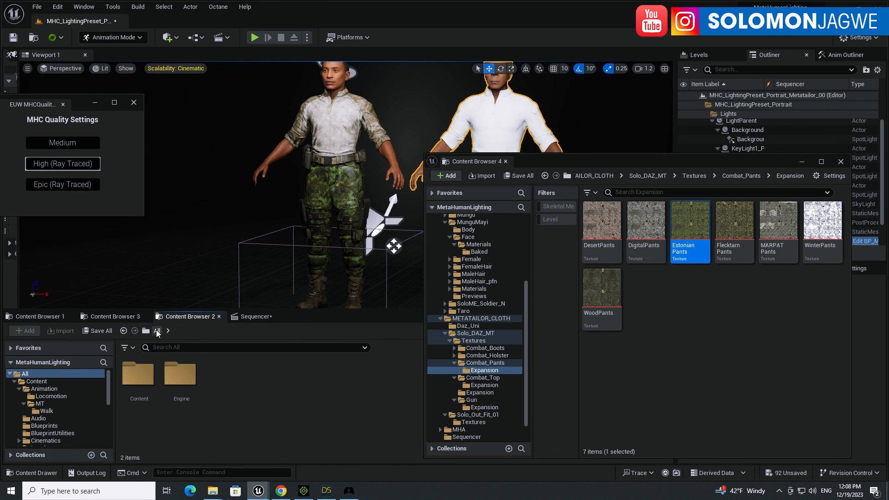
{"action": "double_click", "coordinate": [144, 371]}
{"action": "scroll", "coordinate": [349, 422], "scroll_direction": "down", "scroll_amount": 2}
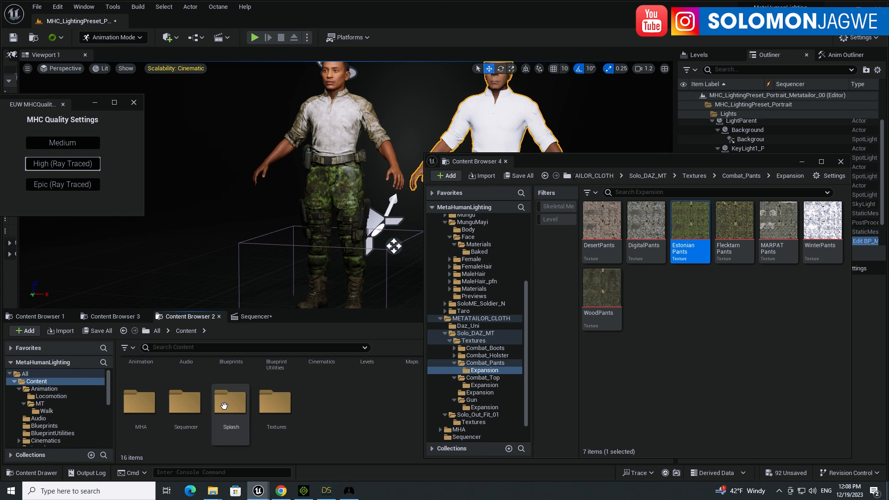
{"action": "double_click", "coordinate": [185, 402]}
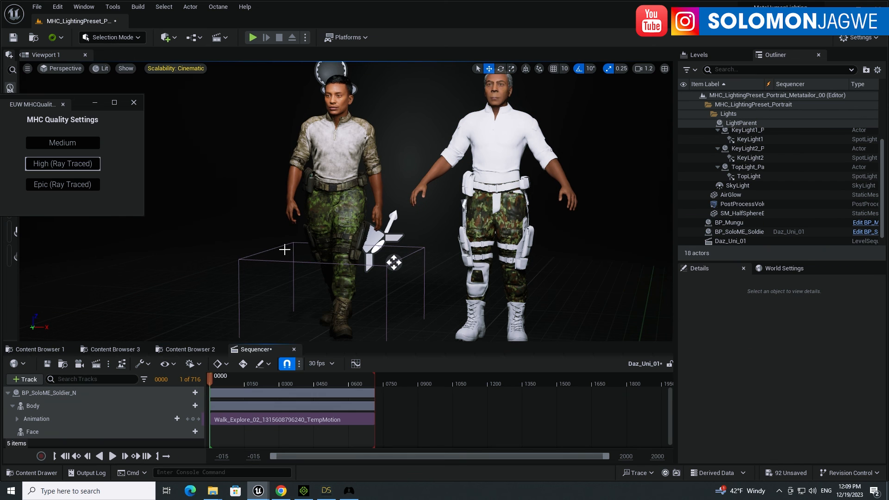
Play the soldier's walk sequence and inspect the camouflage pants up close in motion
{"action": "left_click", "coordinate": [113, 456]}
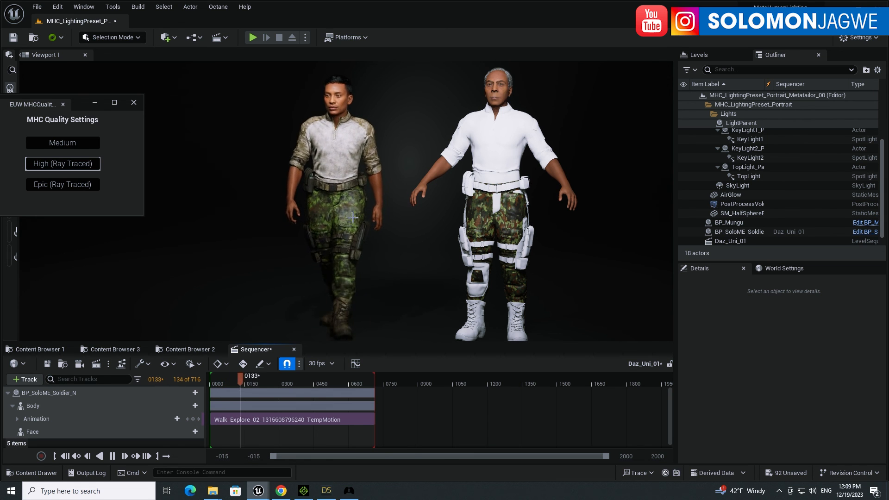
{"action": "scroll", "coordinate": [319, 214], "scroll_direction": "up", "scroll_amount": 2}
{"action": "scroll", "coordinate": [318, 214], "scroll_direction": "up", "scroll_amount": 2}
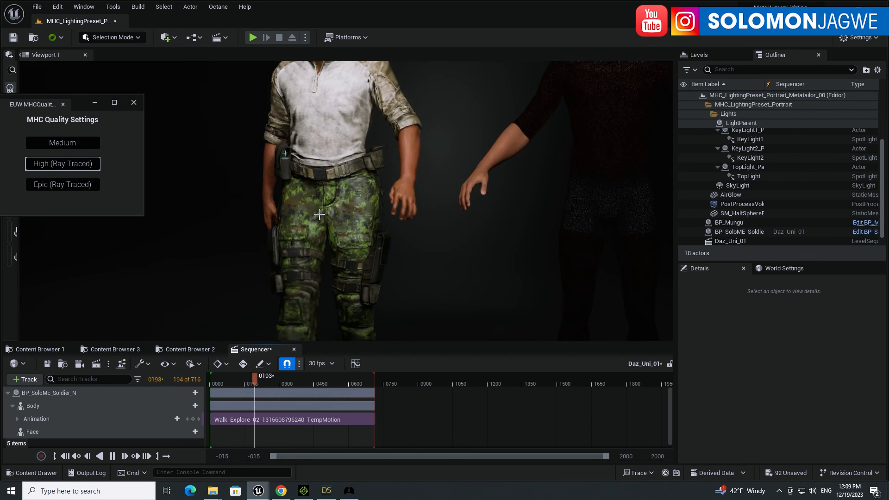
{"action": "scroll", "coordinate": [319, 213], "scroll_direction": "down", "scroll_amount": 4}
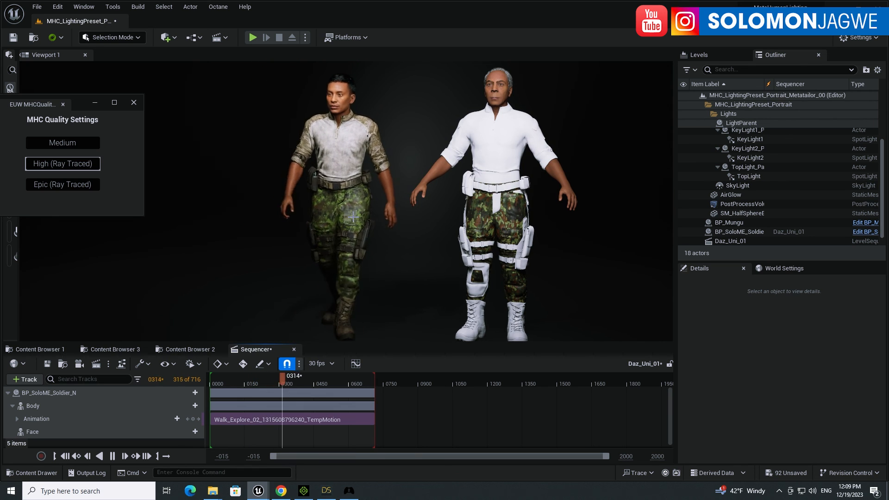
Switch to Chrome and review the METATAILOR homepage, the Daz 3D MI Modern Military Combat Uniform Bundle images and the MetaHuman Creator page
{"action": "left_click", "coordinate": [284, 491]}
{"action": "left_click", "coordinate": [164, 9]}
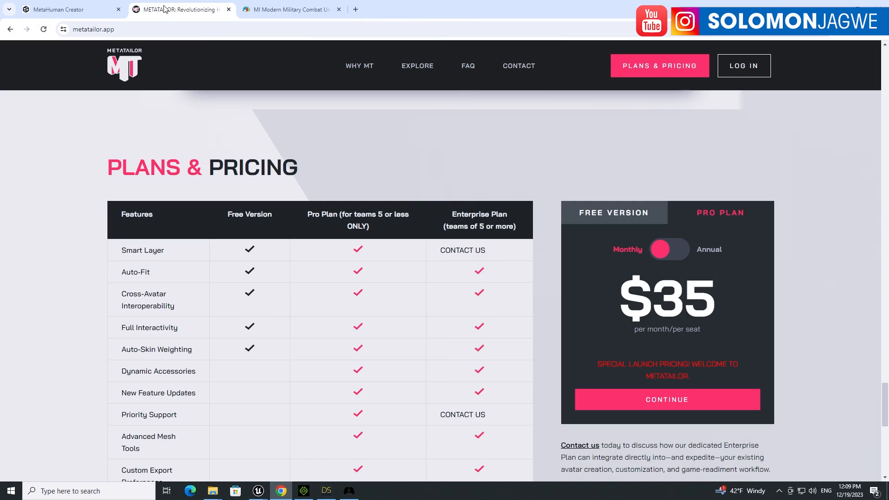
{"action": "scroll", "coordinate": [346, 190], "scroll_direction": "up", "scroll_amount": 20}
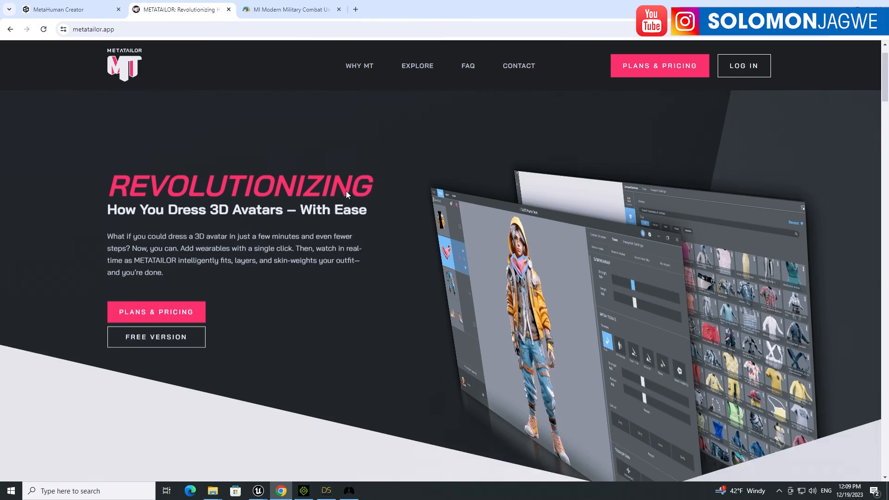
{"action": "left_click", "coordinate": [292, 9]}
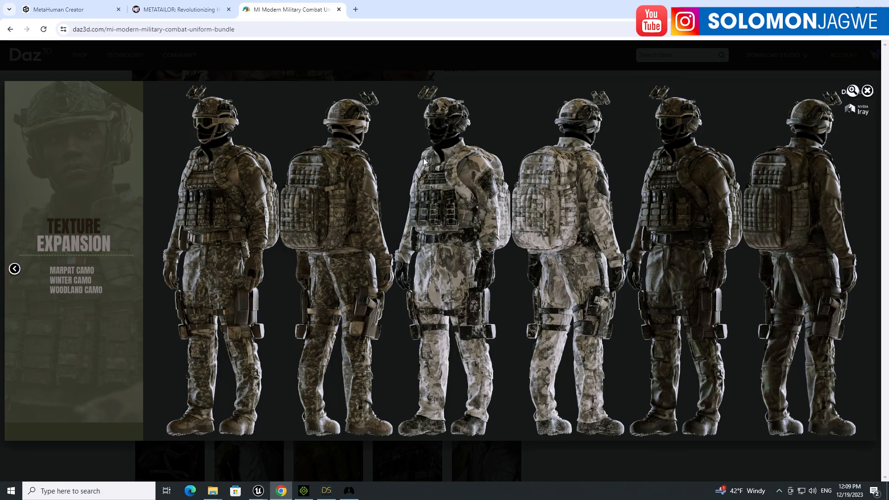
{"action": "left_click", "coordinate": [867, 91]}
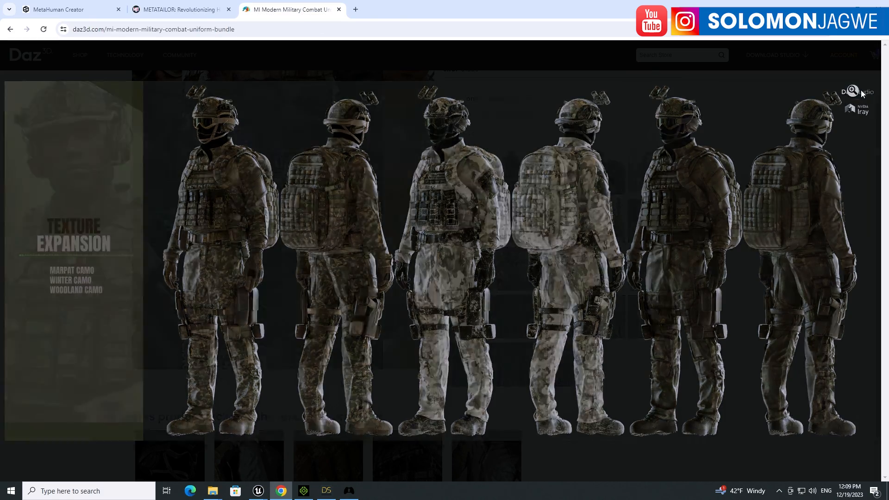
{"action": "scroll", "coordinate": [525, 213], "scroll_direction": "up", "scroll_amount": 1}
{"action": "scroll", "coordinate": [525, 213], "scroll_direction": "down", "scroll_amount": 1}
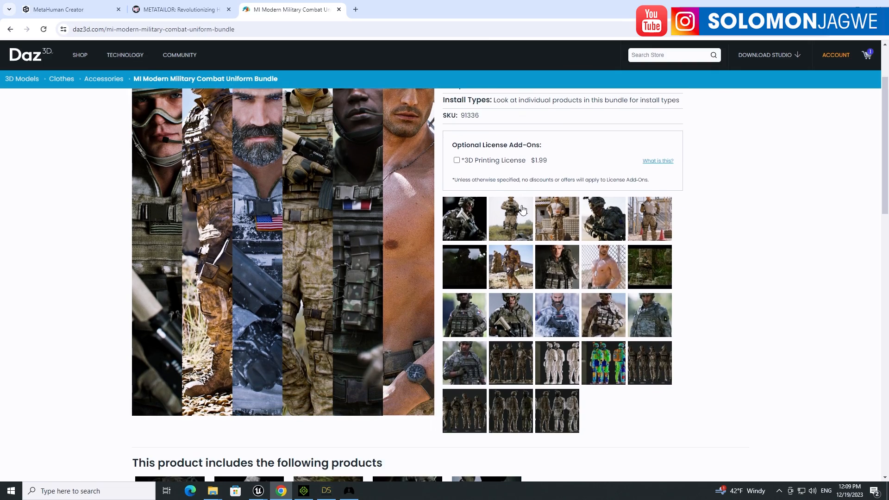
{"action": "scroll", "coordinate": [520, 204], "scroll_direction": "up", "scroll_amount": 1}
{"action": "scroll", "coordinate": [520, 204], "scroll_direction": "down", "scroll_amount": 1}
{"action": "left_click", "coordinate": [77, 11]}
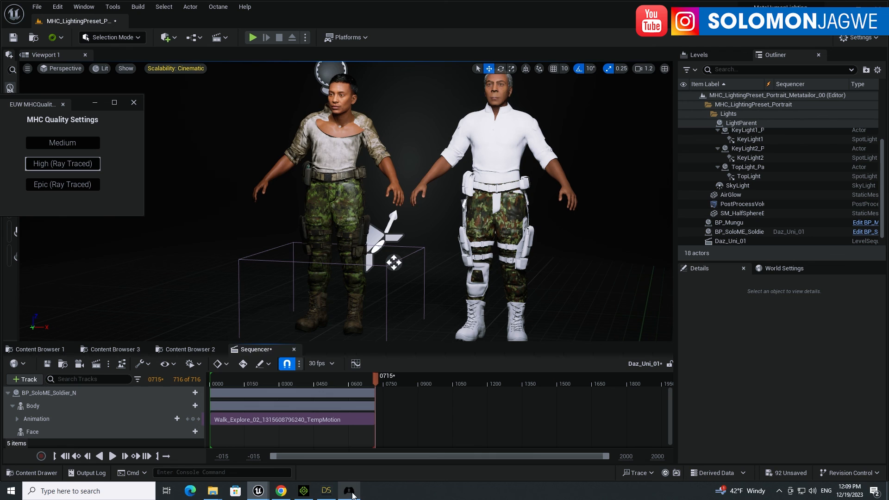
Bring up the METATAILOR launcher and close it
{"action": "left_click", "coordinate": [349, 490]}
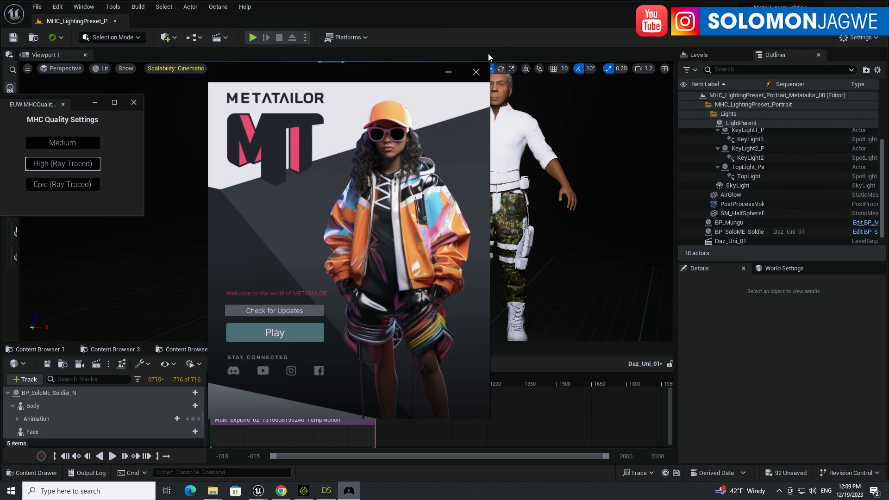
{"action": "left_click", "coordinate": [476, 72]}
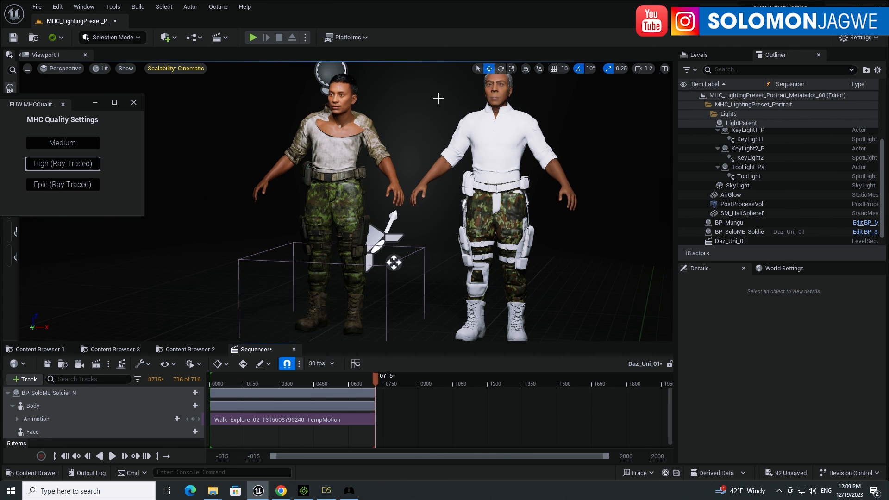
Turn on looping for the Daz_Uni_01 sequence and play the soldier's walk animation
{"action": "left_click", "coordinate": [111, 456]}
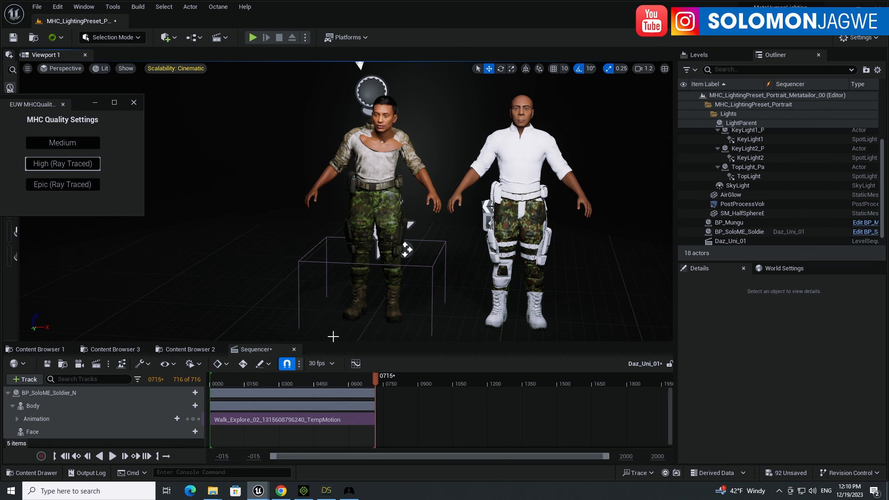
{"action": "left_click", "coordinate": [161, 457]}
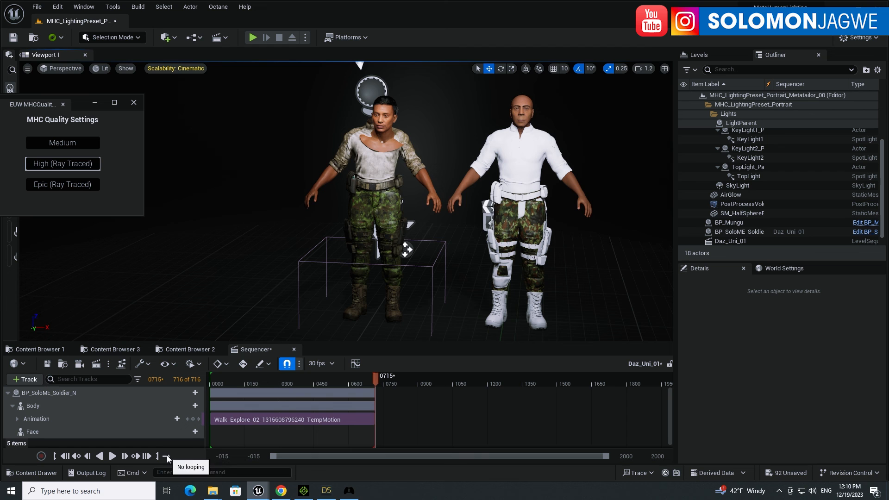
{"action": "left_click", "coordinate": [112, 456]}
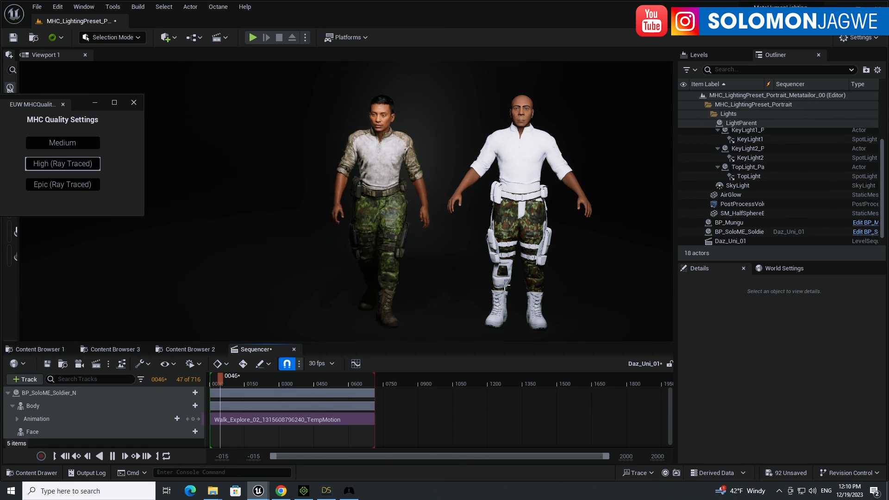